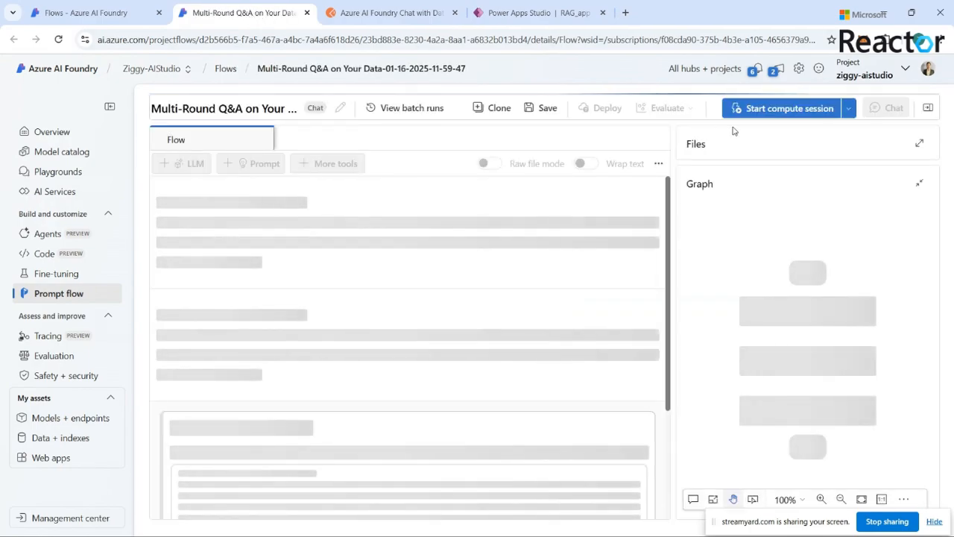
# Start the compute session for the Multi-Round Q&A flow and return to the project's list of flows.
pyautogui.click(820, 109)
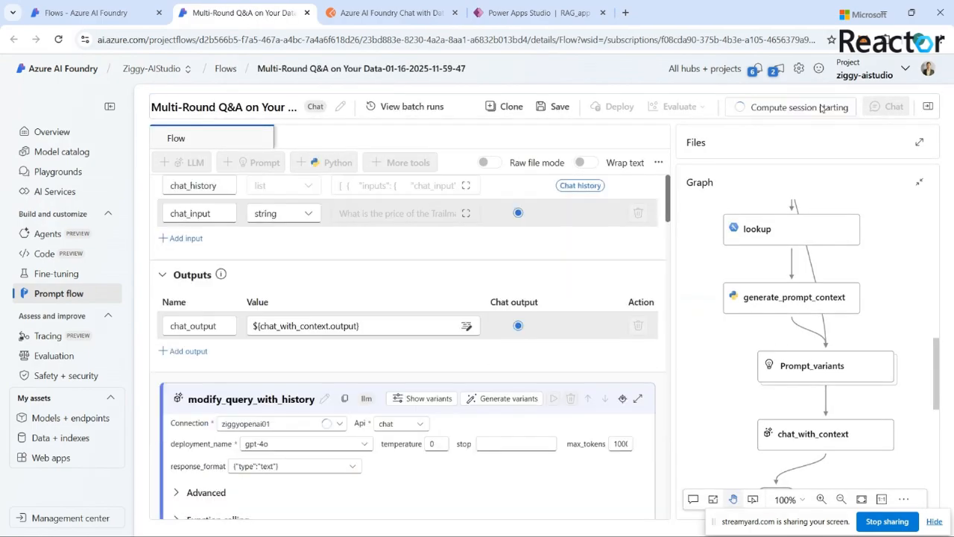
pyautogui.click(104, 9)
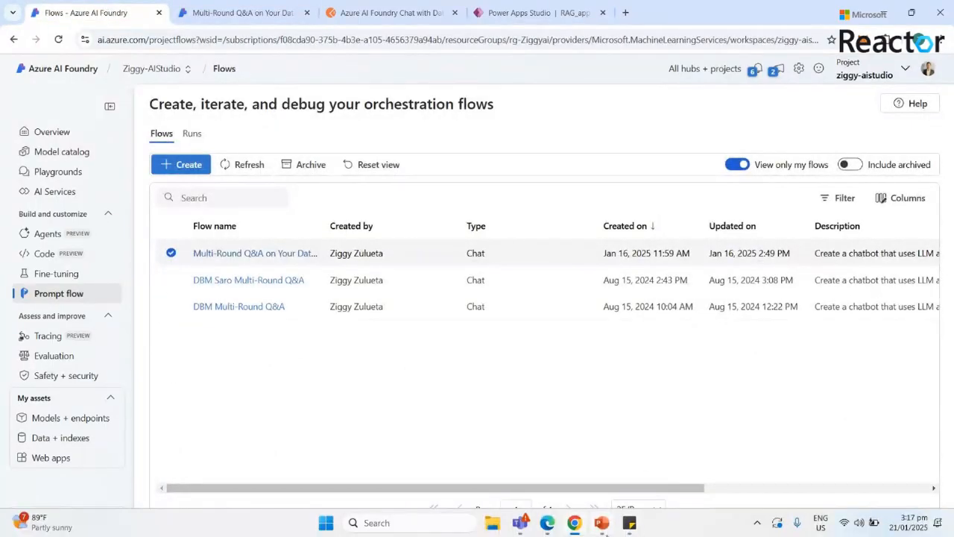
# Bring up the Azure AI Foundry Steps sticky note and reposition it slightly over the flows list.
pyautogui.click(629, 522)
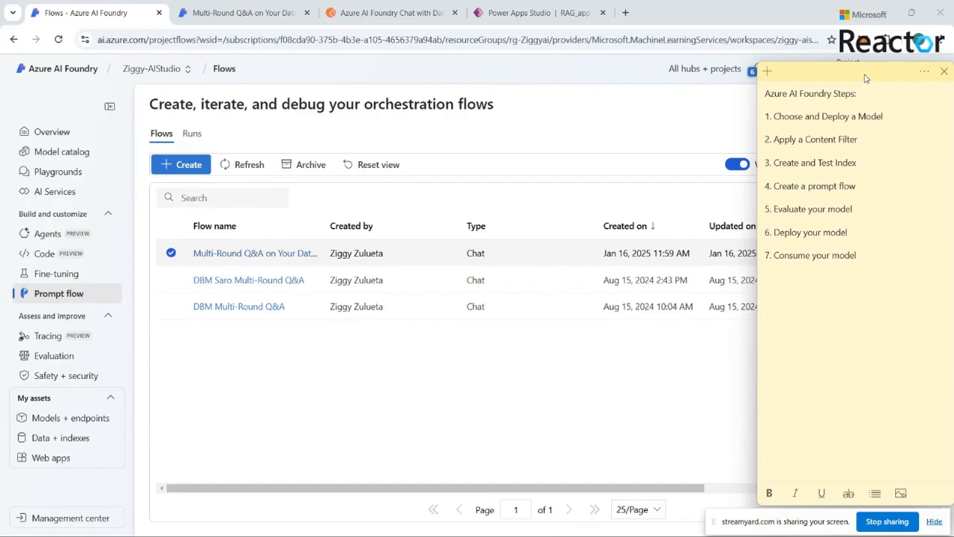
pyautogui.moveTo(864, 76)
pyautogui.mouseDown()
pyautogui.moveTo(851, 76)
pyautogui.moveTo(854, 68)
pyautogui.mouseUp()
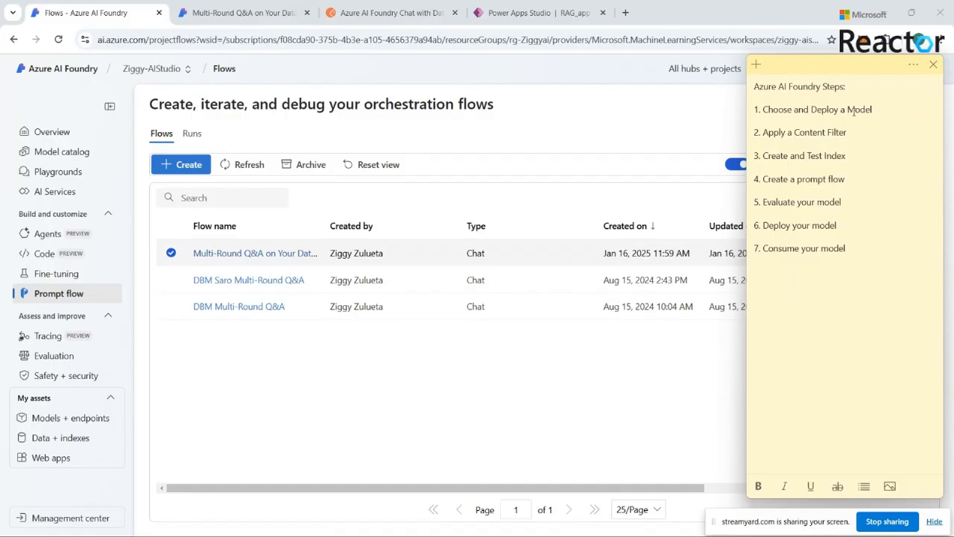
# Open the model catalog and examine its site address, total model count and the range of models offered.
pyautogui.click(71, 158)
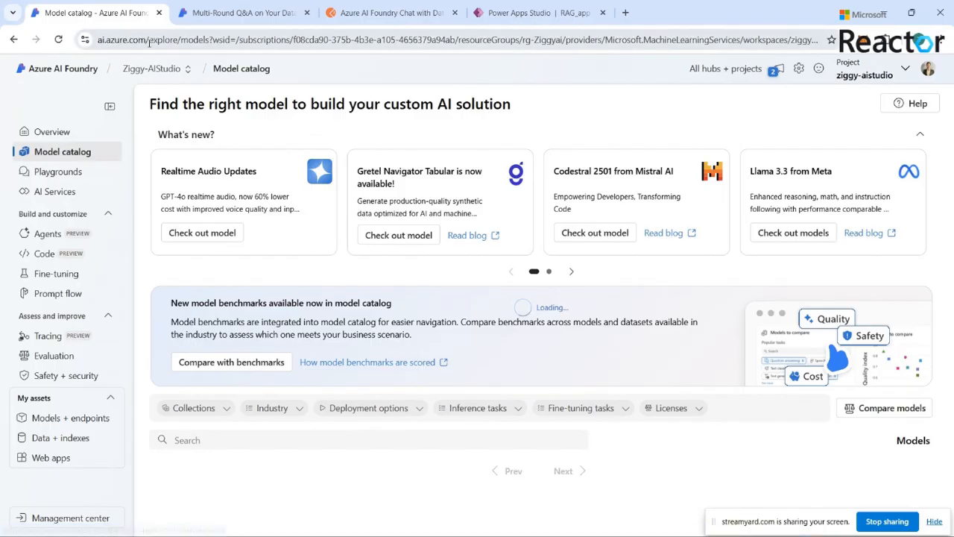
pyautogui.moveTo(147, 38); pyautogui.dragTo(41, 42)
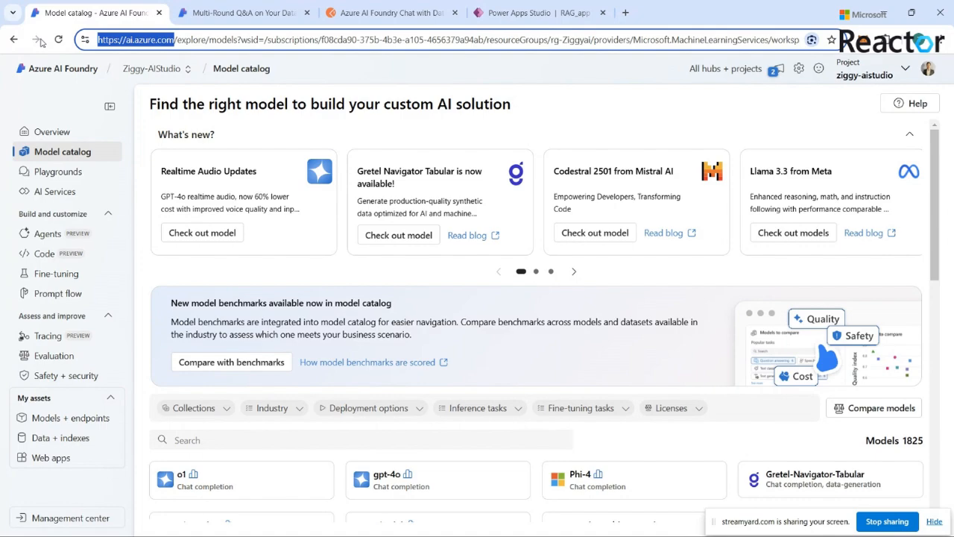
pyautogui.press('Return')
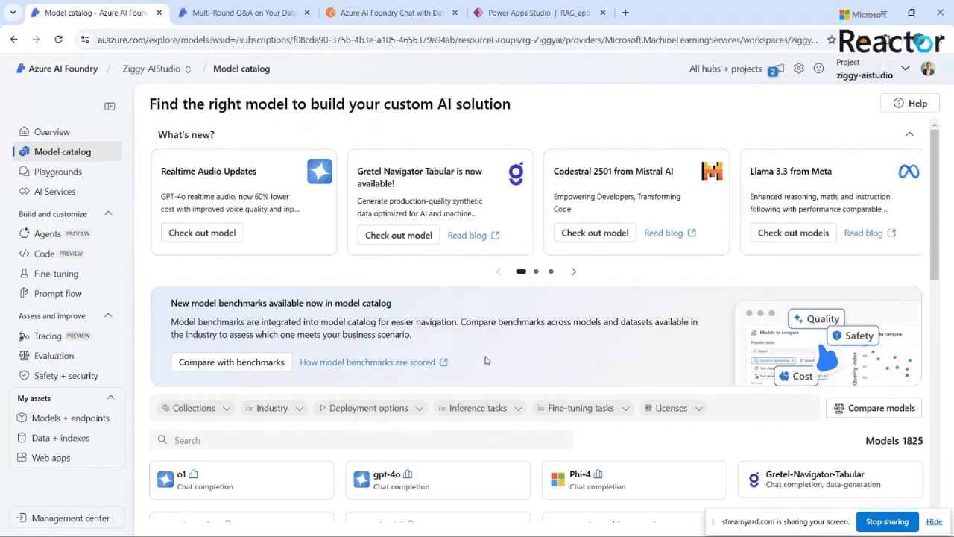
pyautogui.scroll(-2, 466, 355)
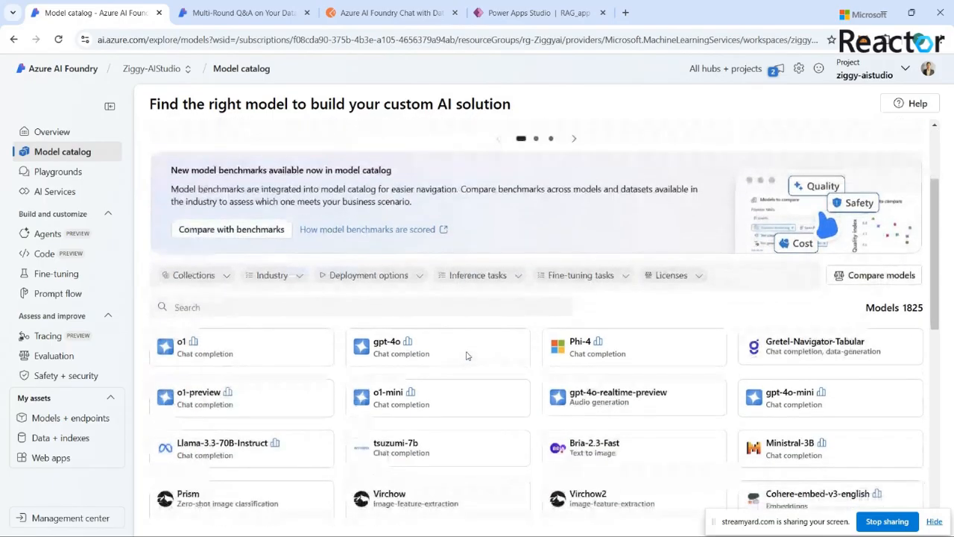
pyautogui.scroll(2, 467, 356)
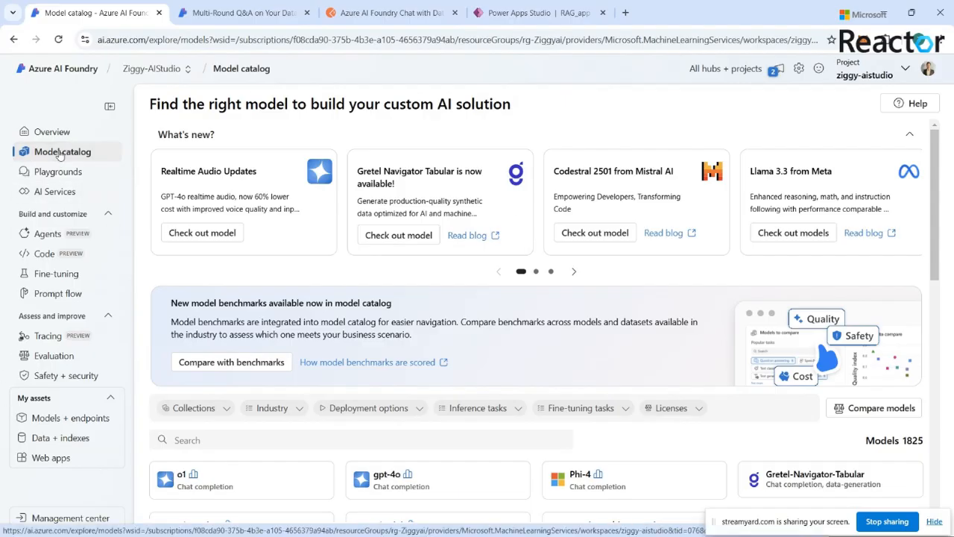
pyautogui.scroll(-3, 809, 311)
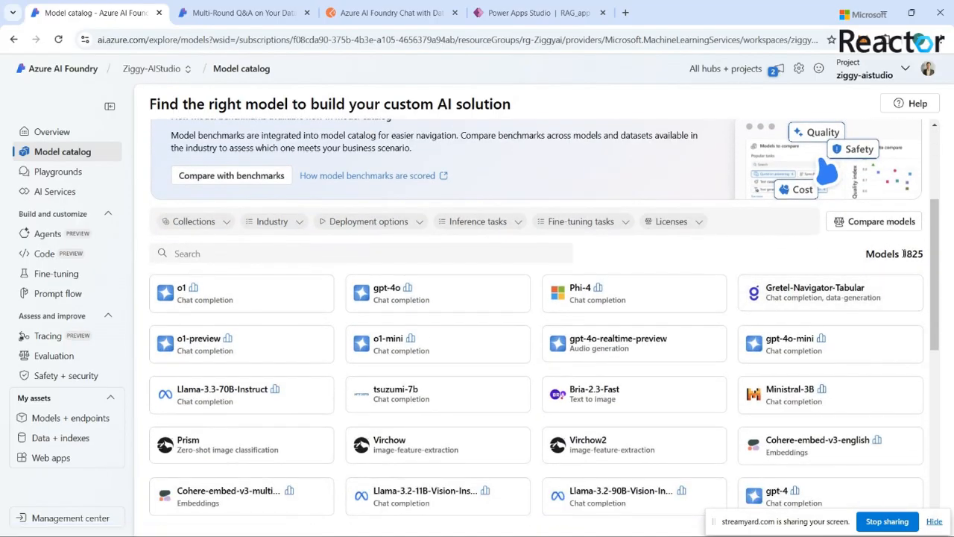
pyautogui.moveTo(904, 253); pyautogui.dragTo(926, 255)
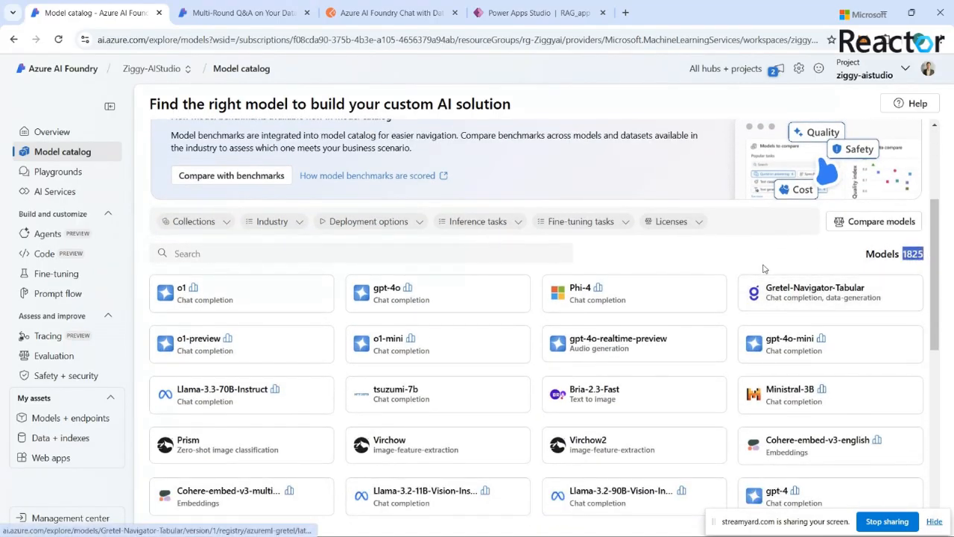
pyautogui.scroll(-2, 763, 268)
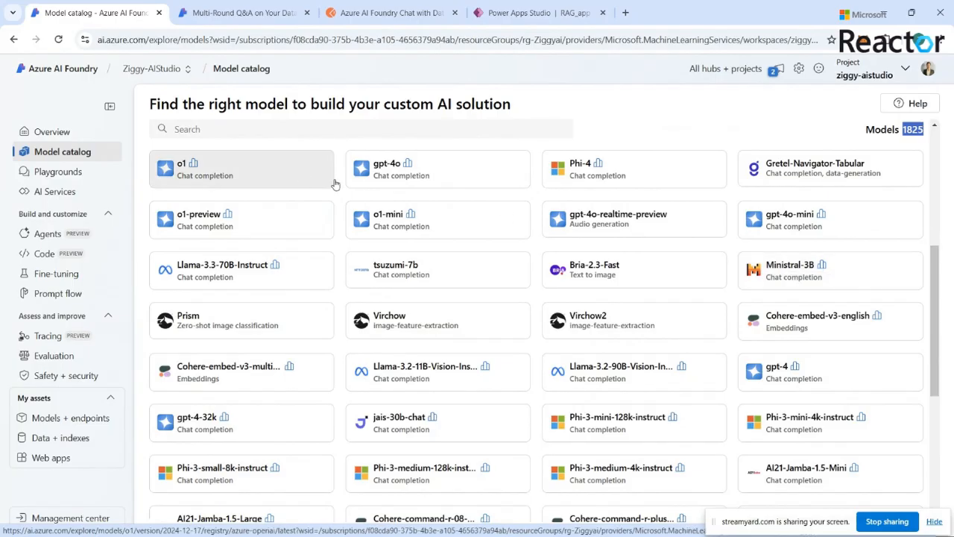
pyautogui.scroll(3, 294, 194)
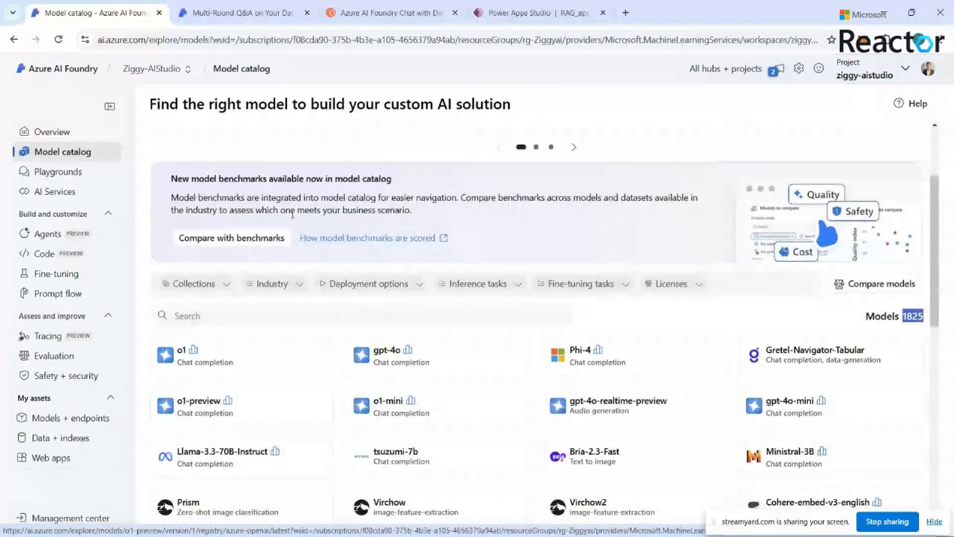
# Filter the model catalog to the Azure OpenAI Service collection, review its models, and clear the filter.
pyautogui.click(190, 283)
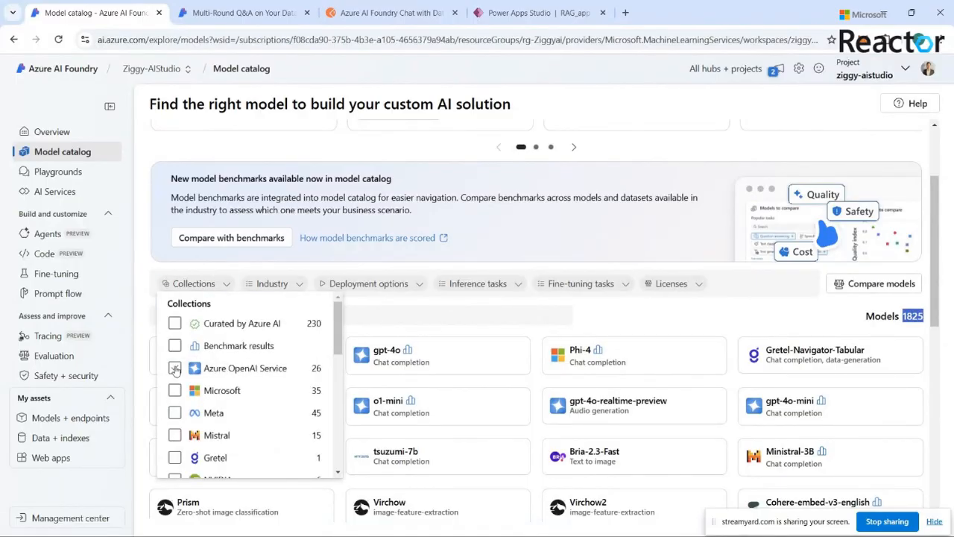
pyautogui.click(174, 368)
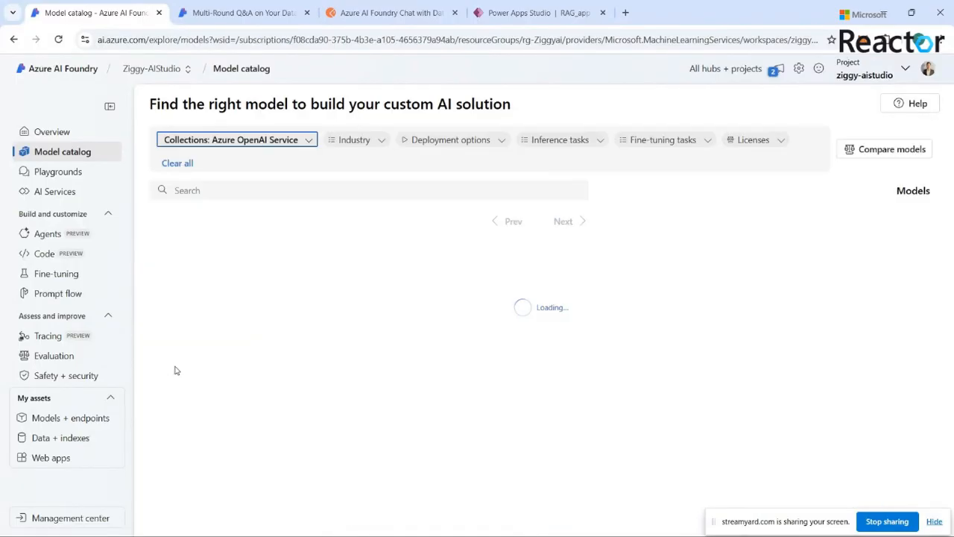
pyautogui.scroll(-2, 324, 366)
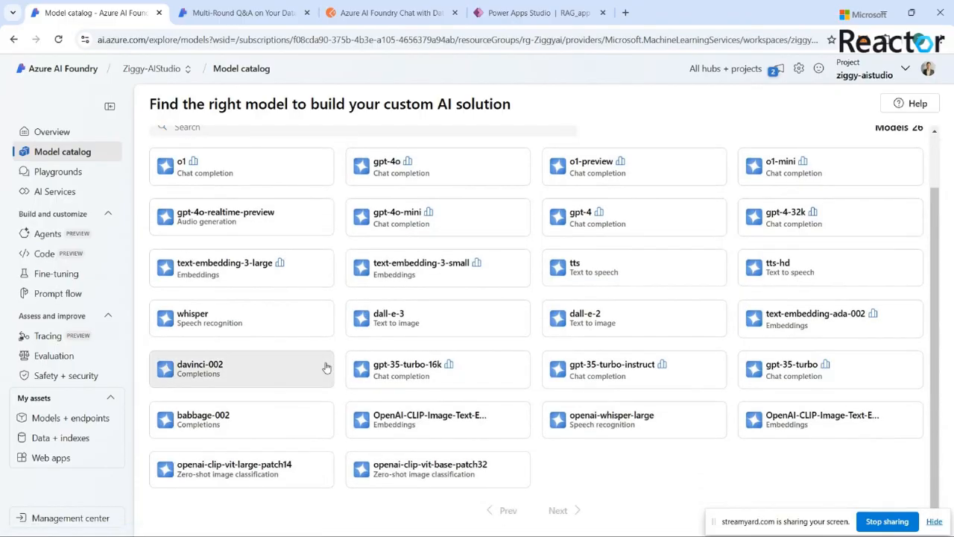
pyautogui.scroll(2, 326, 367)
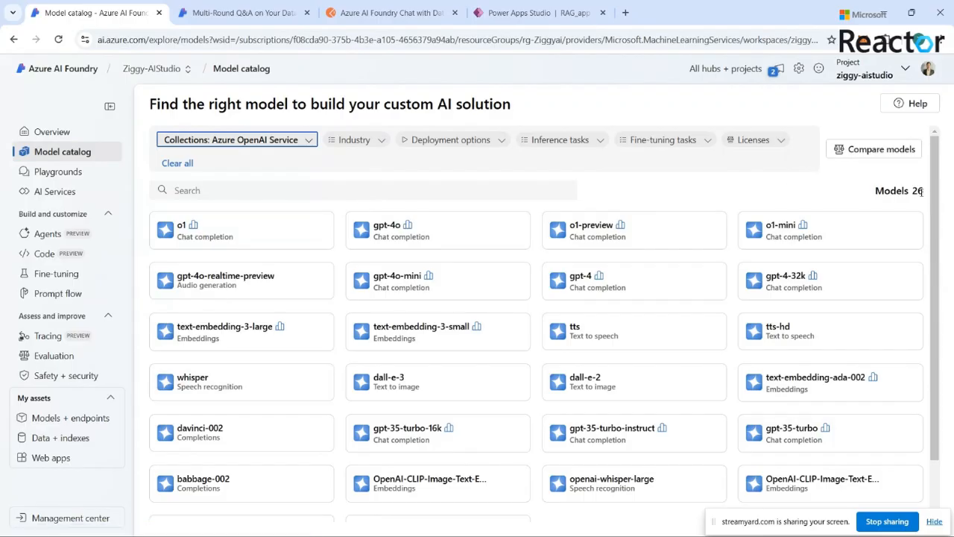
pyautogui.click(182, 163)
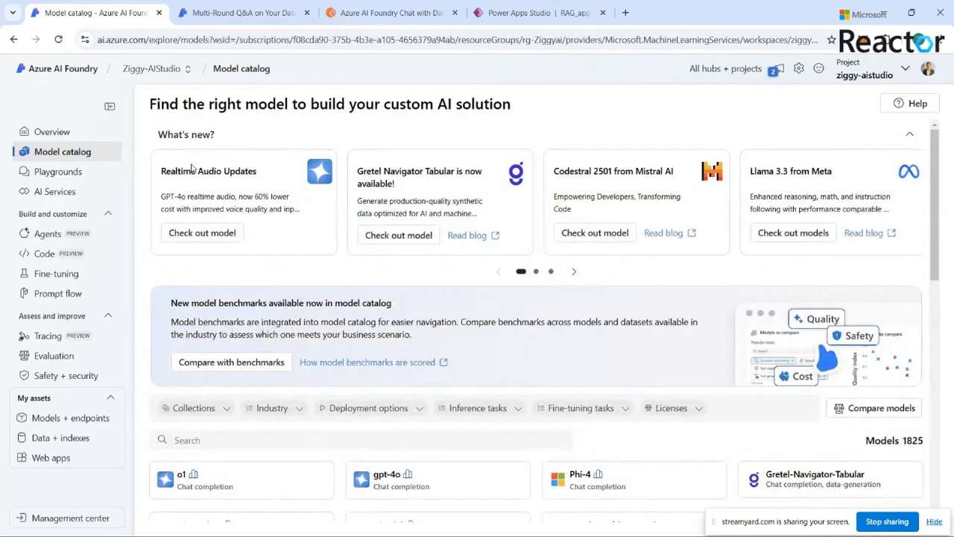
# Browse the unfiltered model catalog to the end of its first page and look over the following page of models.
pyautogui.scroll(-5, 499, 303)
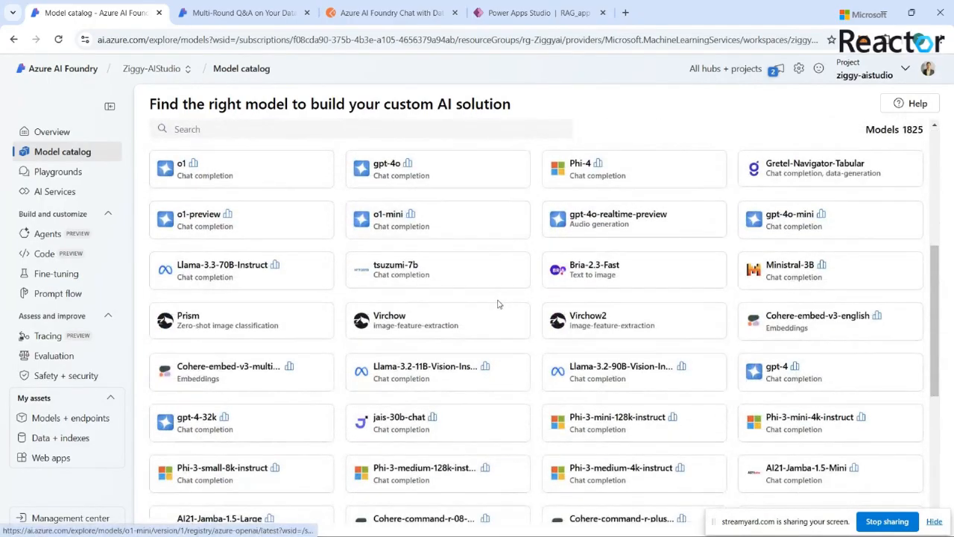
pyautogui.scroll(-1, 515, 304)
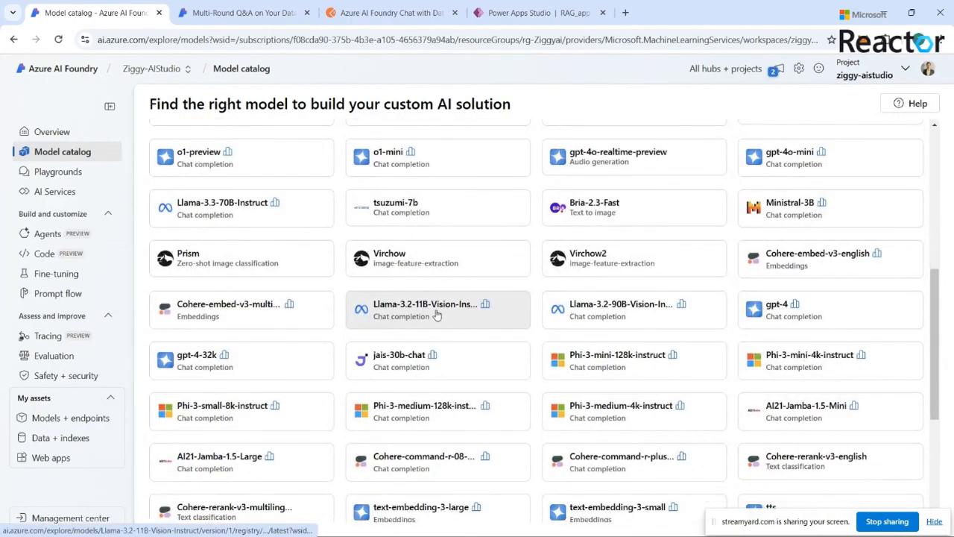
pyautogui.scroll(-2, 505, 311)
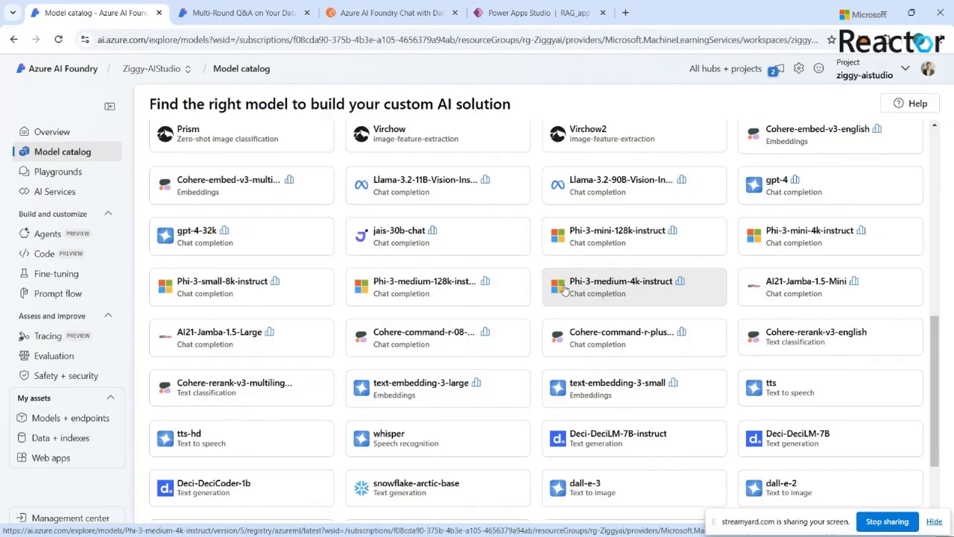
pyautogui.scroll(-2, 626, 289)
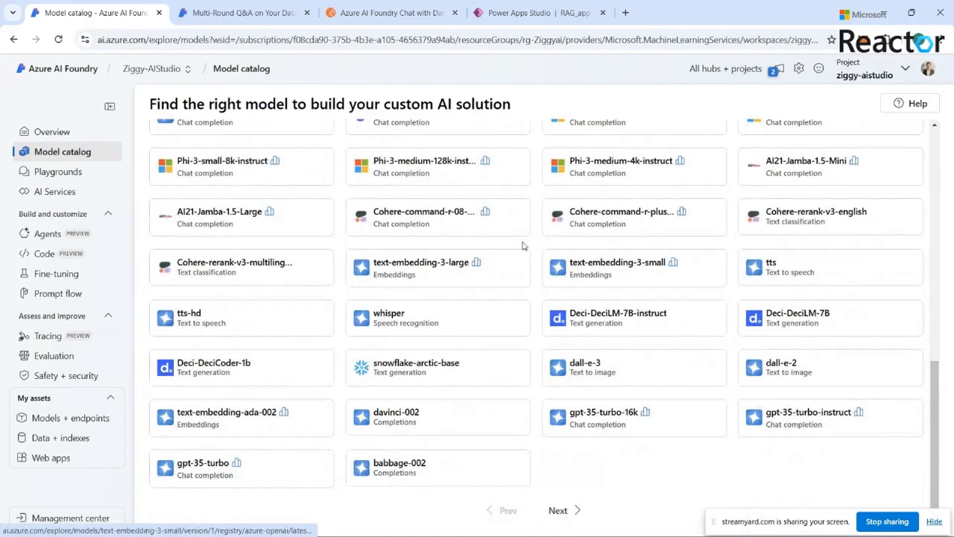
pyautogui.click(559, 511)
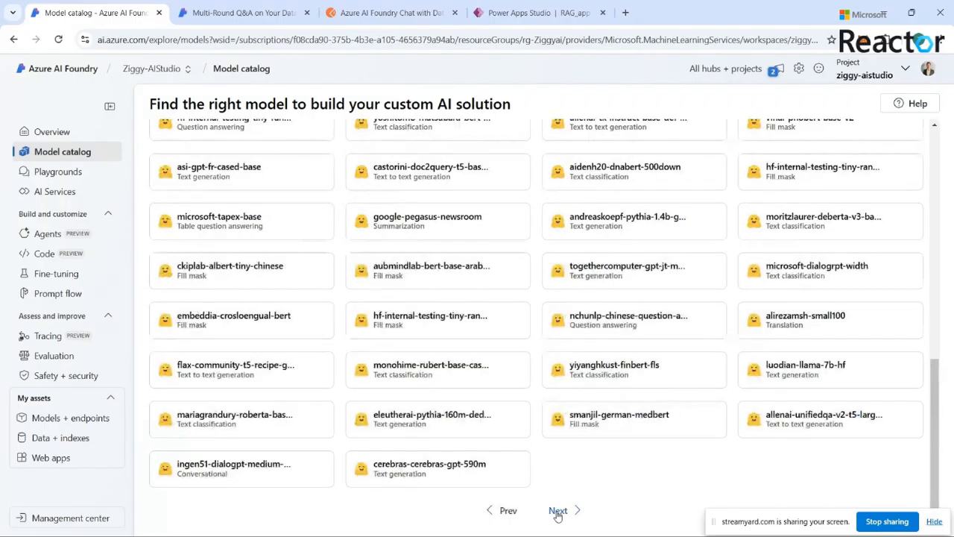
pyautogui.scroll(3, 490, 323)
pyautogui.scroll(3, 535, 268)
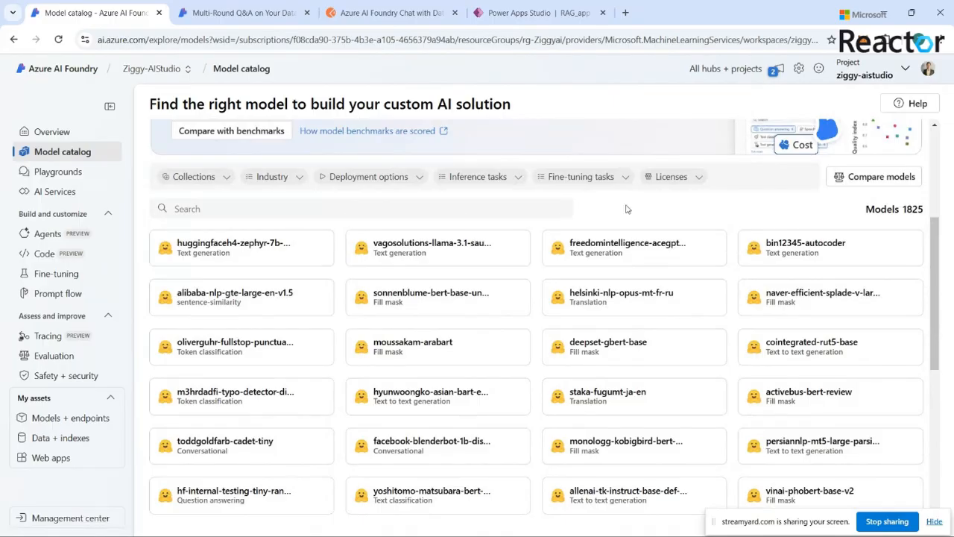
# Reopen the Azure AI Foundry Steps note and highlight the line "1. Choose and Deploy a Model".
pyautogui.click(630, 522)
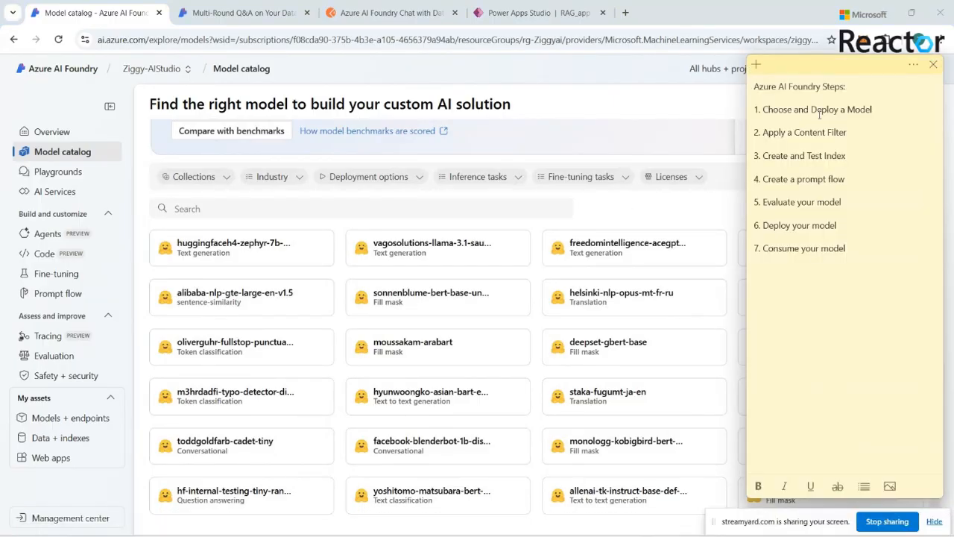
pyautogui.moveTo(871, 110); pyautogui.dragTo(748, 113)
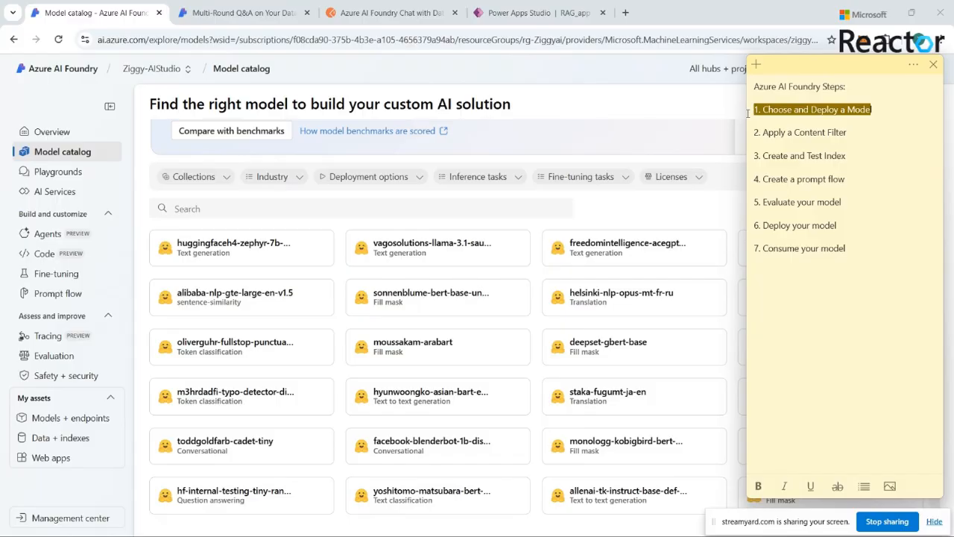
# Search the model catalog for gpt-4o and open the details of the gpt-4o chat completion model.
pyautogui.click(213, 209)
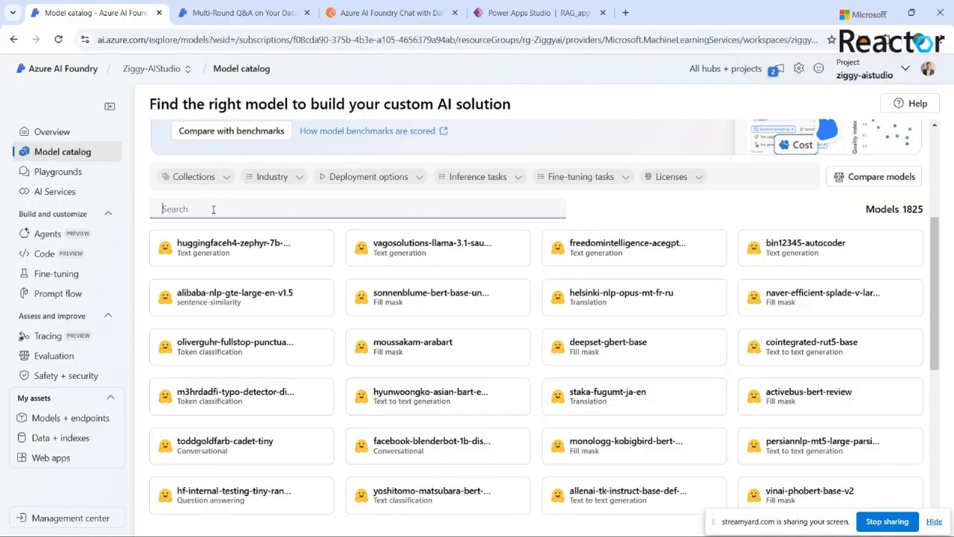
pyautogui.write('op')
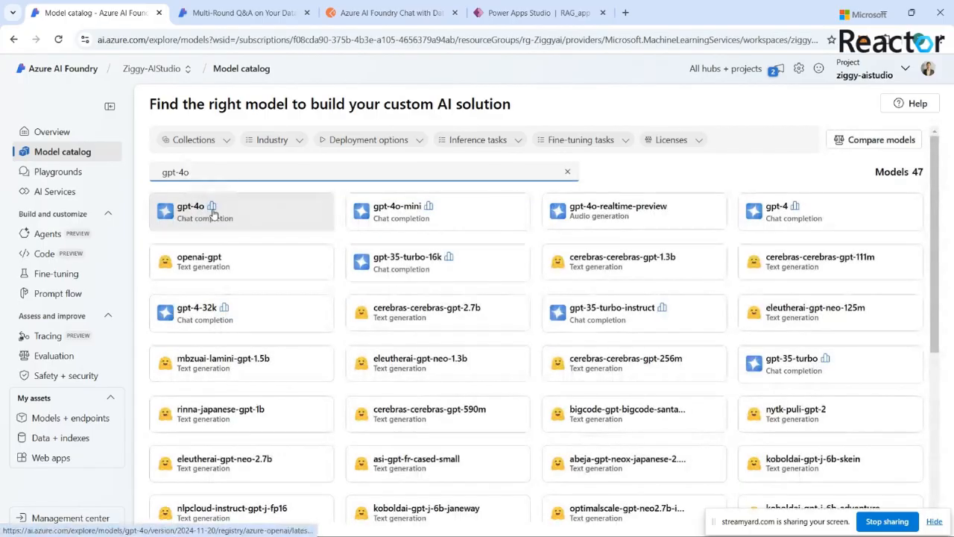
pyautogui.click(232, 223)
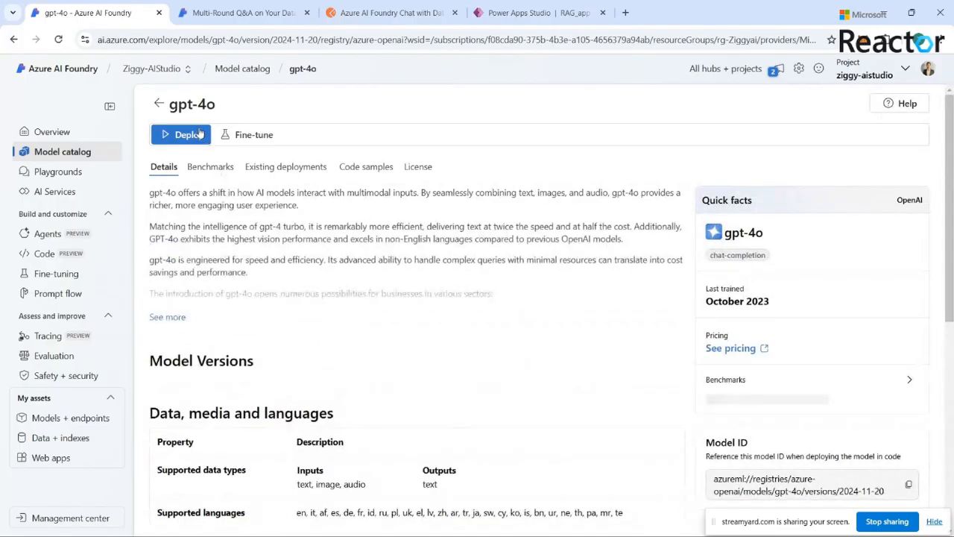
# Try customizing a gpt-4o deployment with a 151K tokens-per-minute rate limit, and cancel the deployment.
pyautogui.click(193, 138)
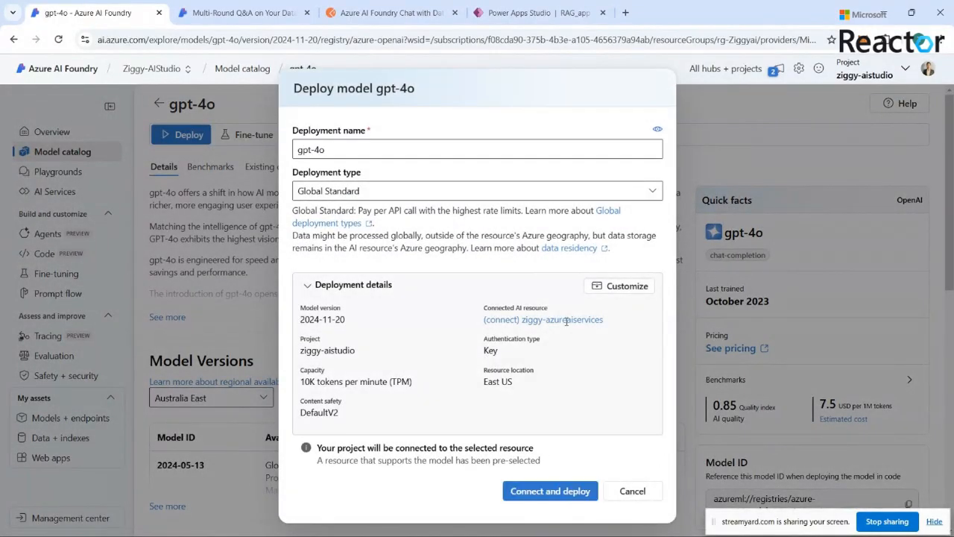
pyautogui.click(622, 288)
pyautogui.scroll(-2, 549, 383)
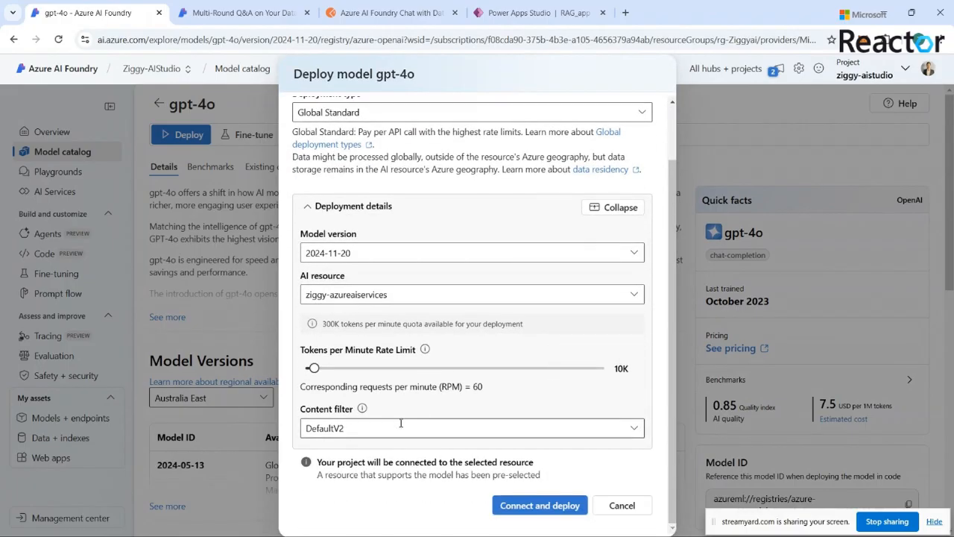
pyautogui.moveTo(302, 352); pyautogui.dragTo(417, 357)
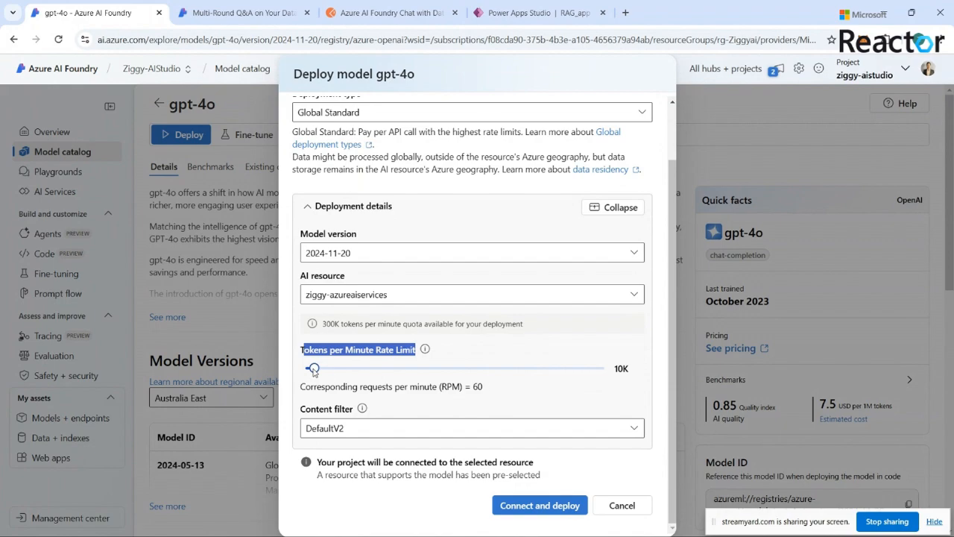
pyautogui.moveTo(313, 369); pyautogui.dragTo(456, 383)
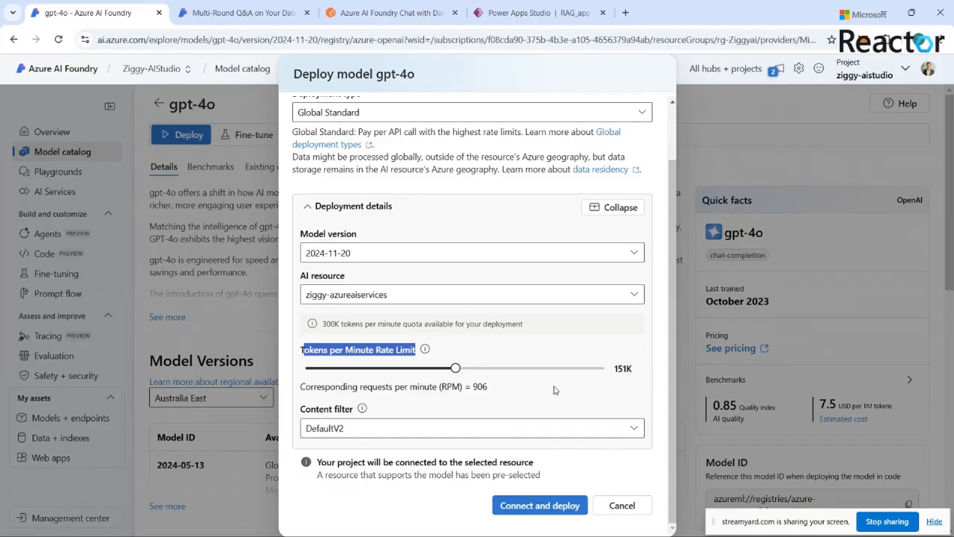
pyautogui.scroll(2, 511, 331)
pyautogui.scroll(-2, 513, 343)
pyautogui.click(621, 506)
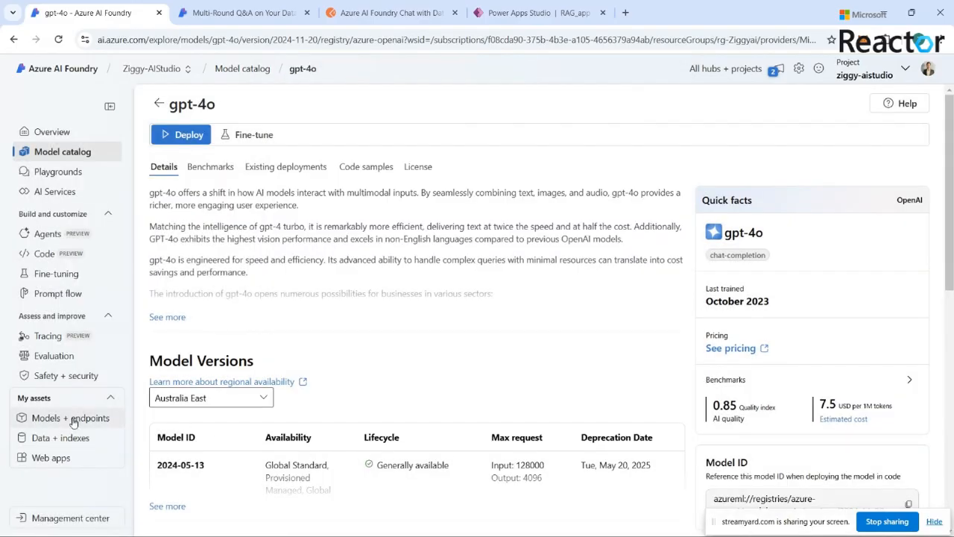
# Open the project's models and endpoints page to view the existing model deployments.
pyautogui.click(71, 419)
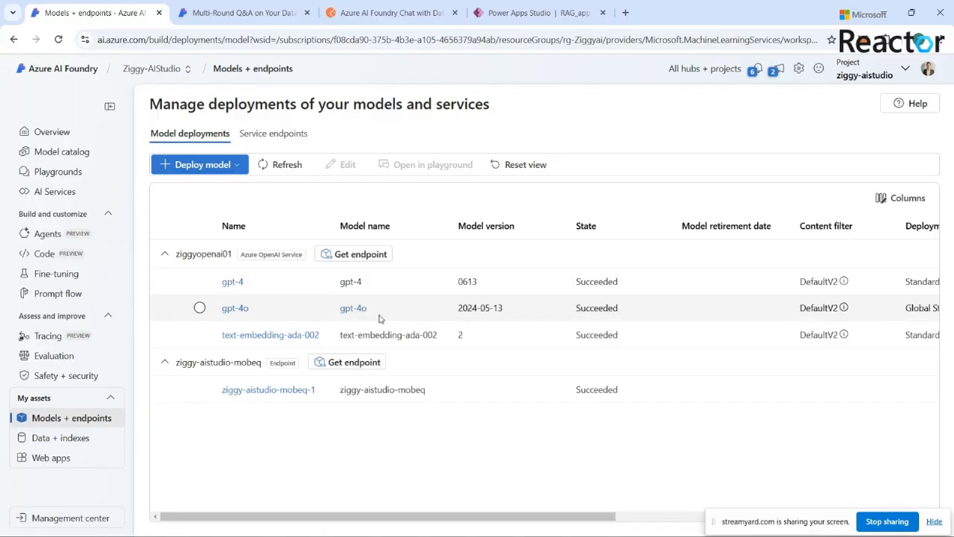
# Highlight the text-embedding-ada-002 model name and select the gpt-4o deployment in the deployments list.
pyautogui.moveTo(339, 340); pyautogui.dragTo(439, 334)
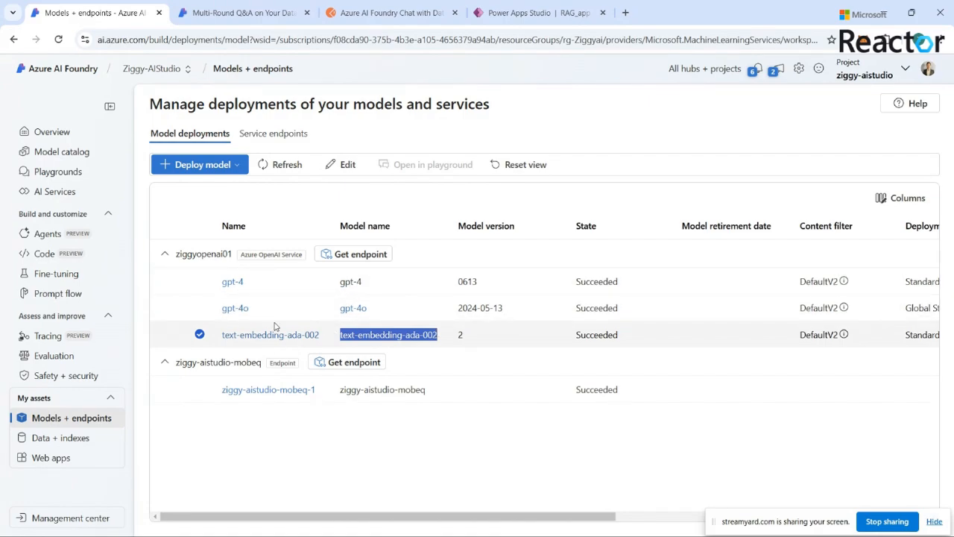
pyautogui.click(393, 313)
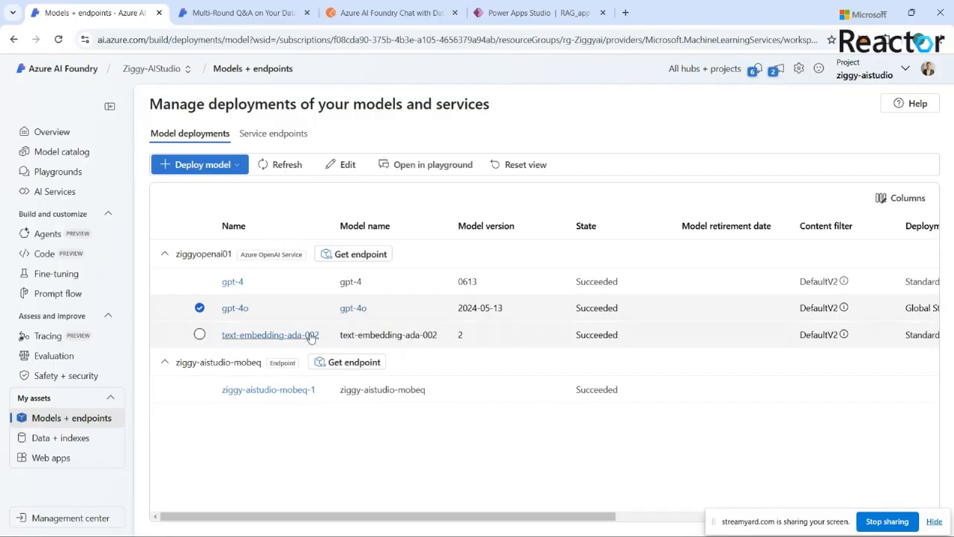
# Reopen the Azure AI Foundry Steps note and highlight "Apply a Content Filter" in line 2.
pyautogui.moveTo(700, 531)
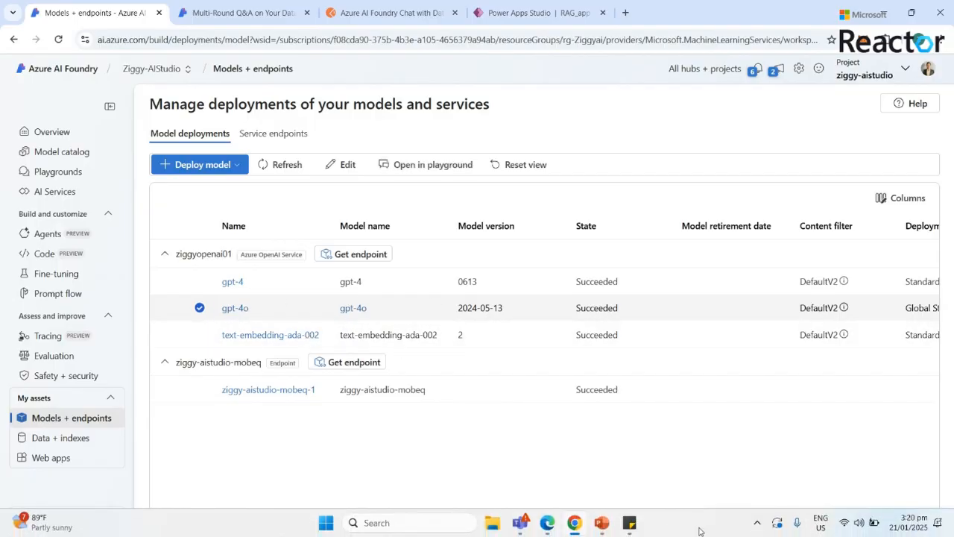
pyautogui.click(630, 522)
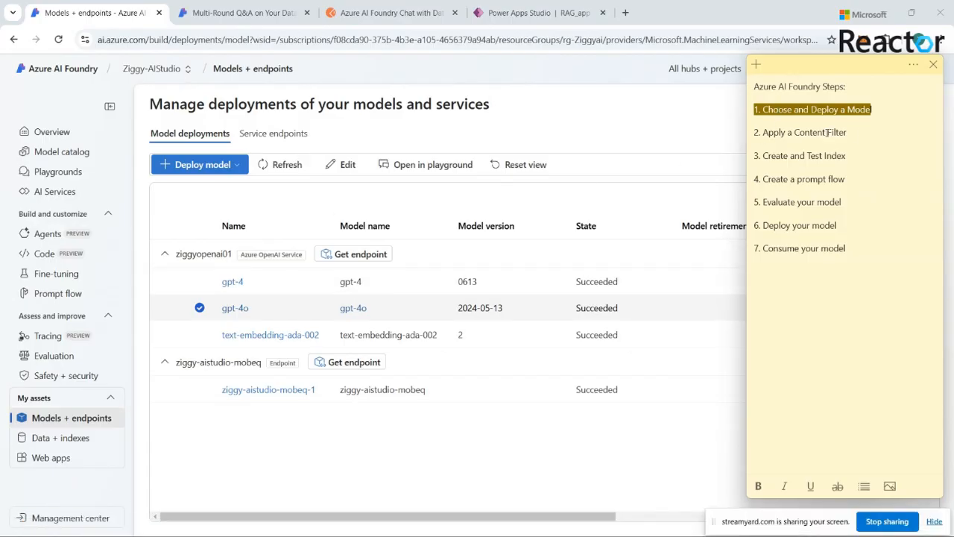
pyautogui.moveTo(847, 132); pyautogui.dragTo(759, 131)
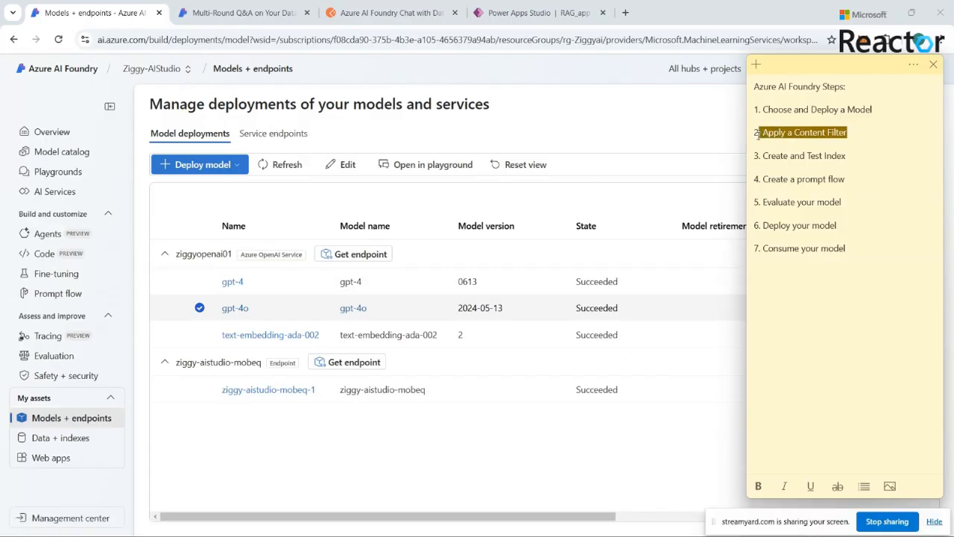
# Begin creating a new content filter from the project's Safety + security content filters.
pyautogui.click(65, 377)
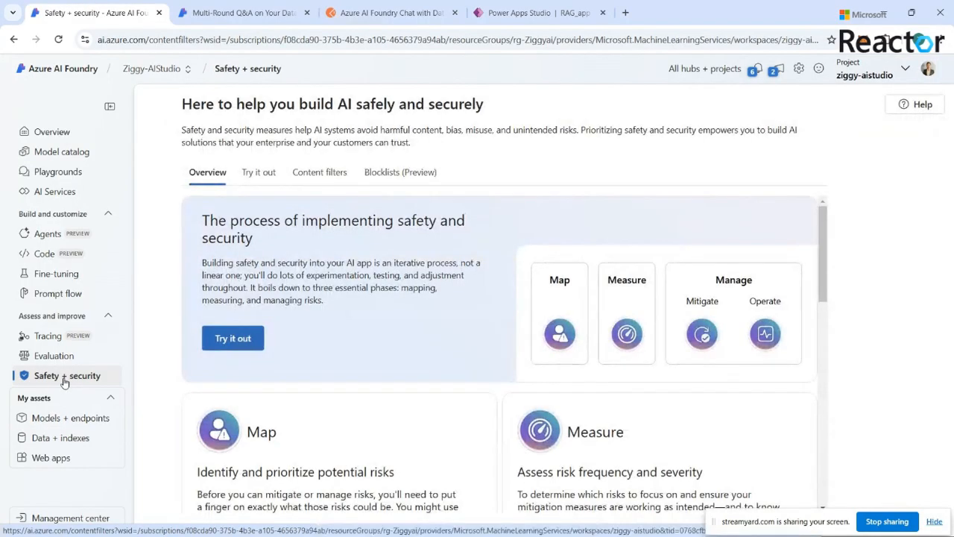
pyautogui.click(332, 182)
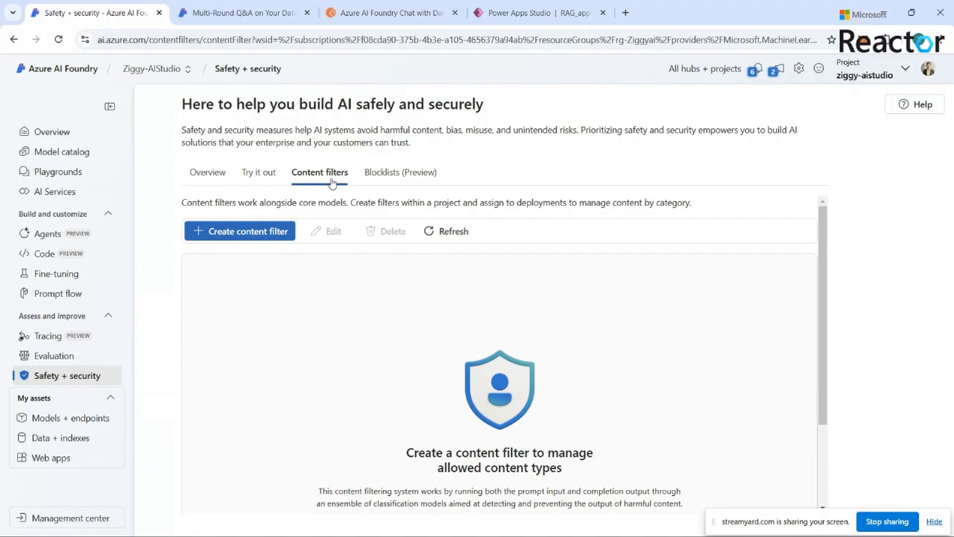
pyautogui.click(217, 236)
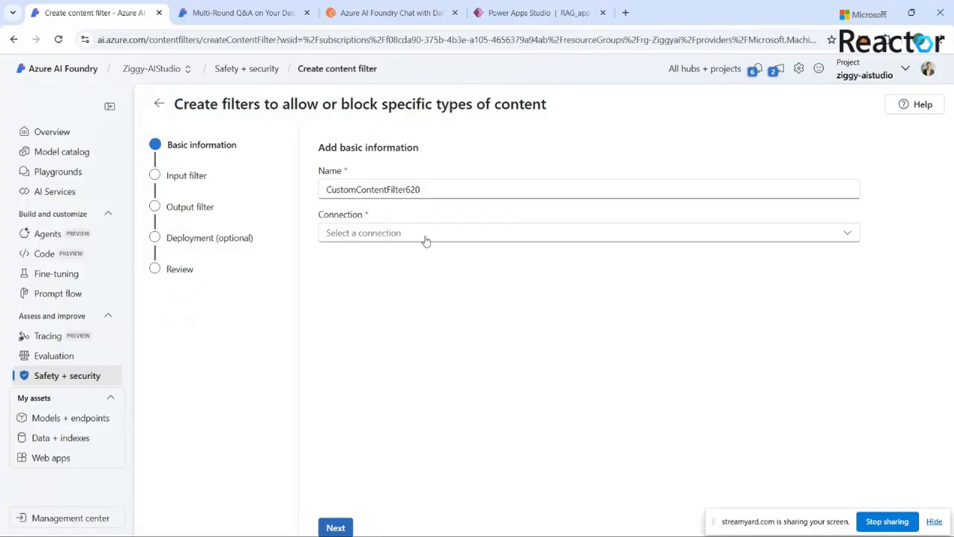
# Name the content filter "Strict content filter", choose the ziggyopenai01 connection, and try to continue.
pyautogui.click(440, 190)
pyautogui.hotkey('ctrl', 'a')
pyautogui.write('S')
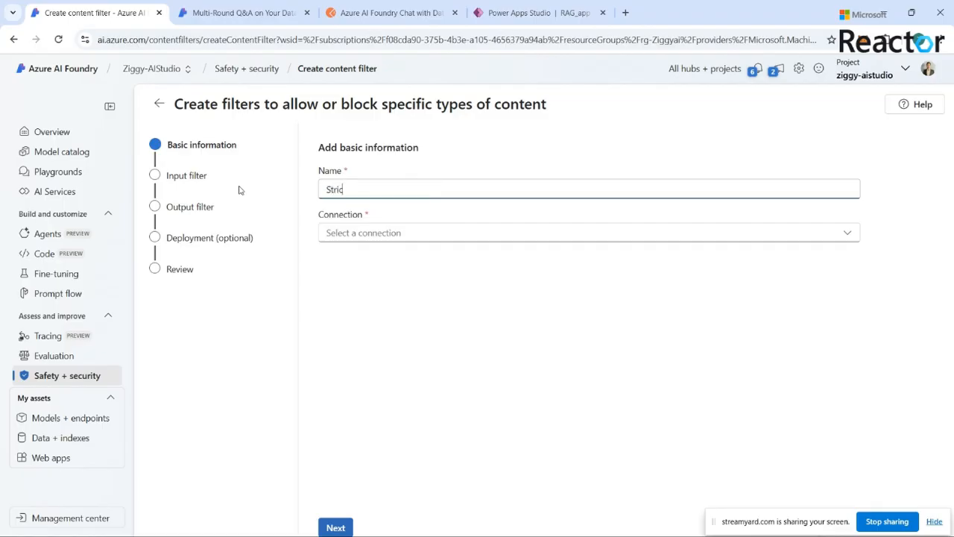
pyautogui.write('trict content filter')
pyautogui.click(359, 258)
pyautogui.click(363, 234)
pyautogui.click(368, 257)
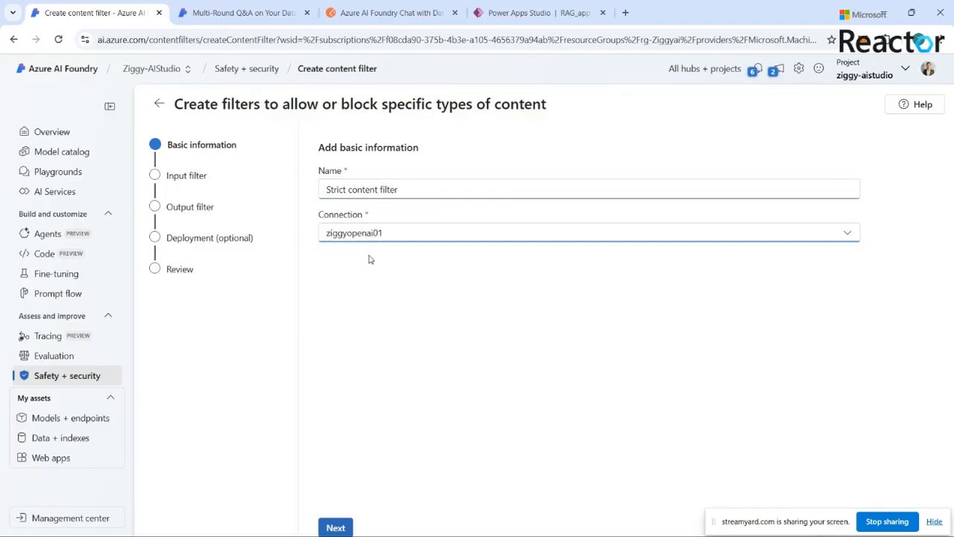
pyautogui.click(339, 528)
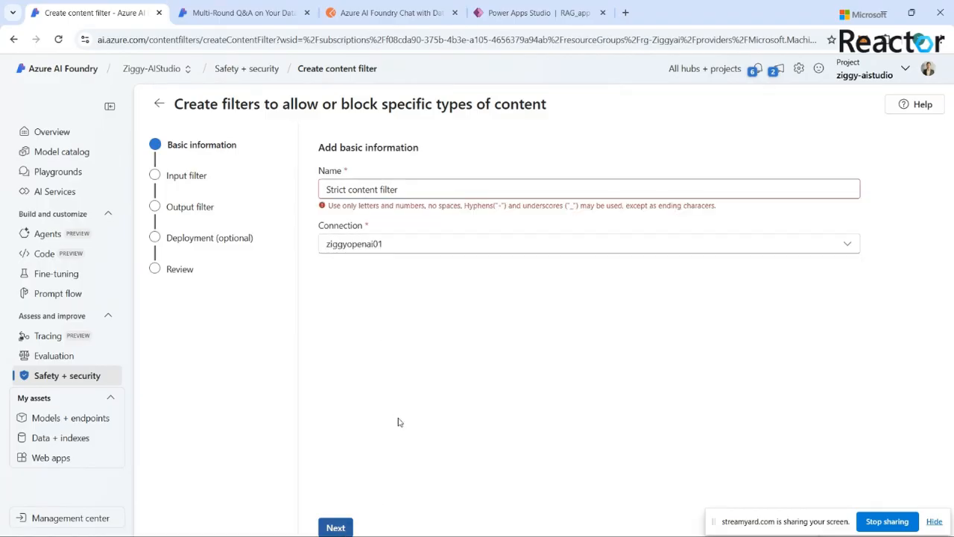
# Remove the spaces from the filter name so it reads "Strictcontentfilter", and continue to the input filter settings.
pyautogui.click(346, 190)
pyautogui.press('BackSpace')
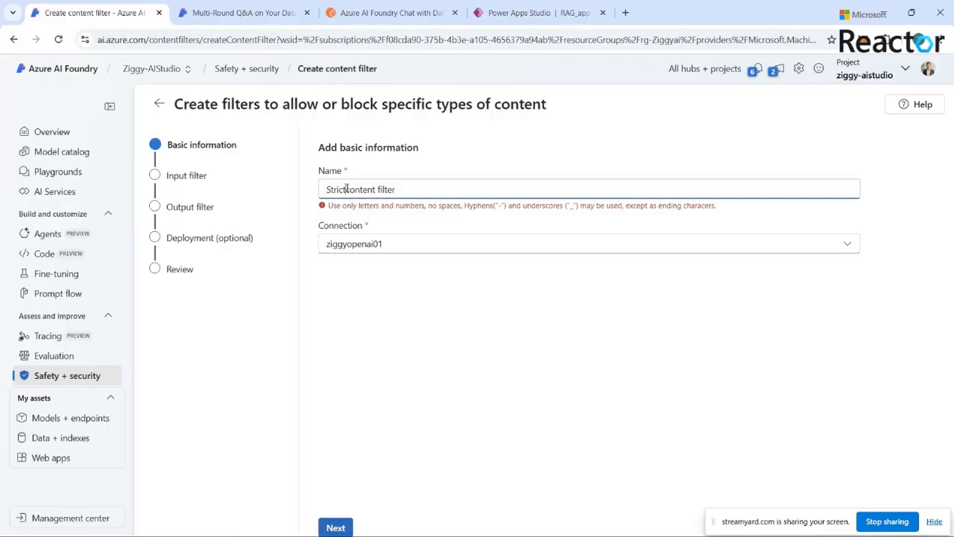
pyautogui.press('BackSpace')
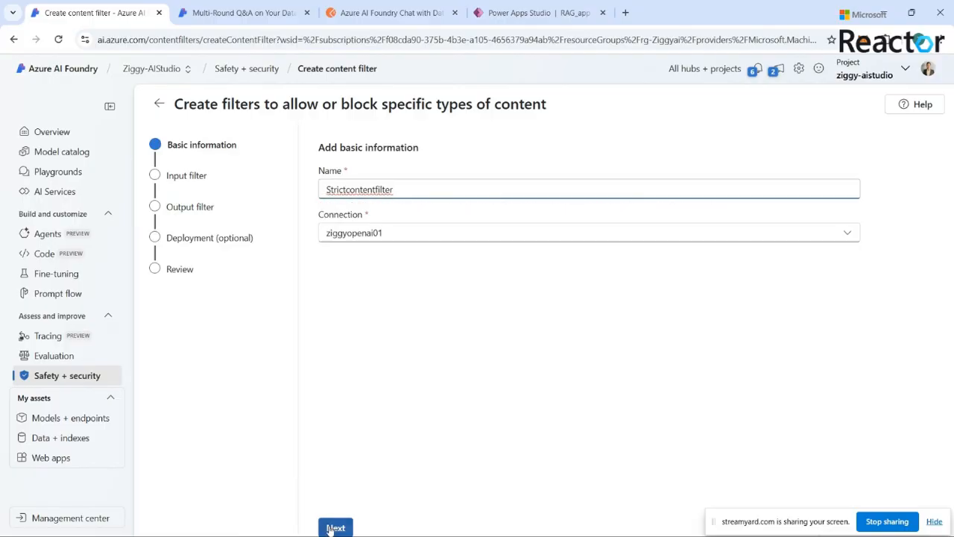
pyautogui.click(334, 528)
# Set the Violence threshold of the input filter to Low so that low, medium and high severity content is blocked.
pyautogui.scroll(-1, 553, 248)
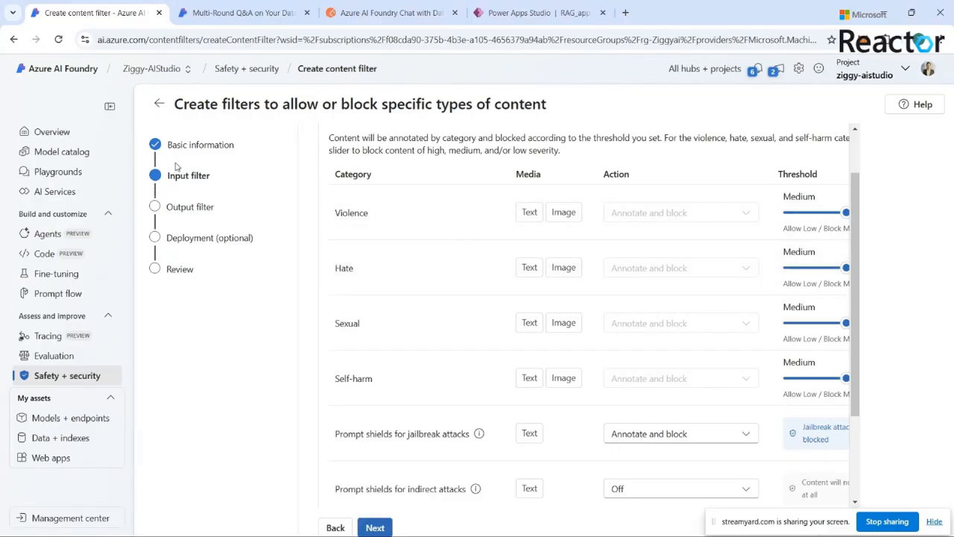
pyautogui.scroll(1, 524, 319)
pyautogui.scroll(1, 762, 373)
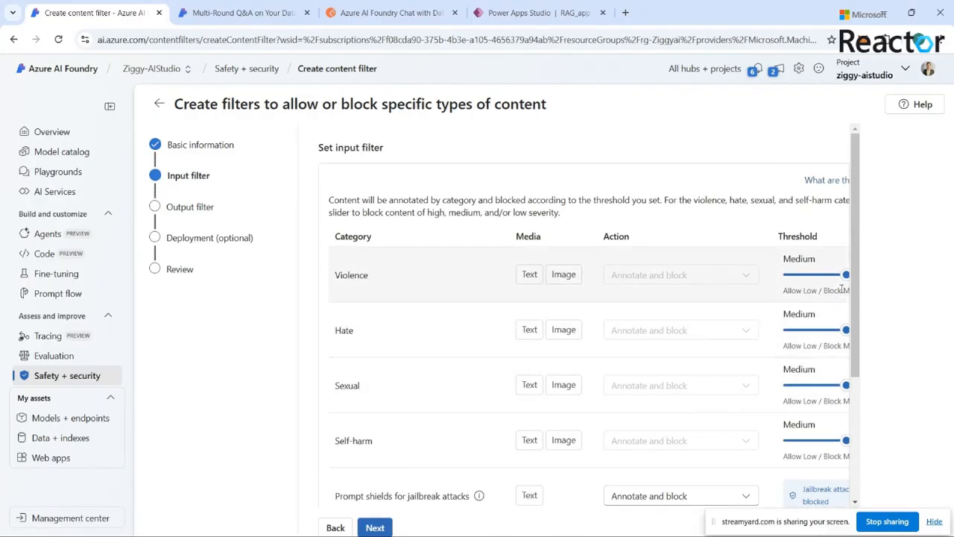
pyautogui.scroll(-2, 735, 426)
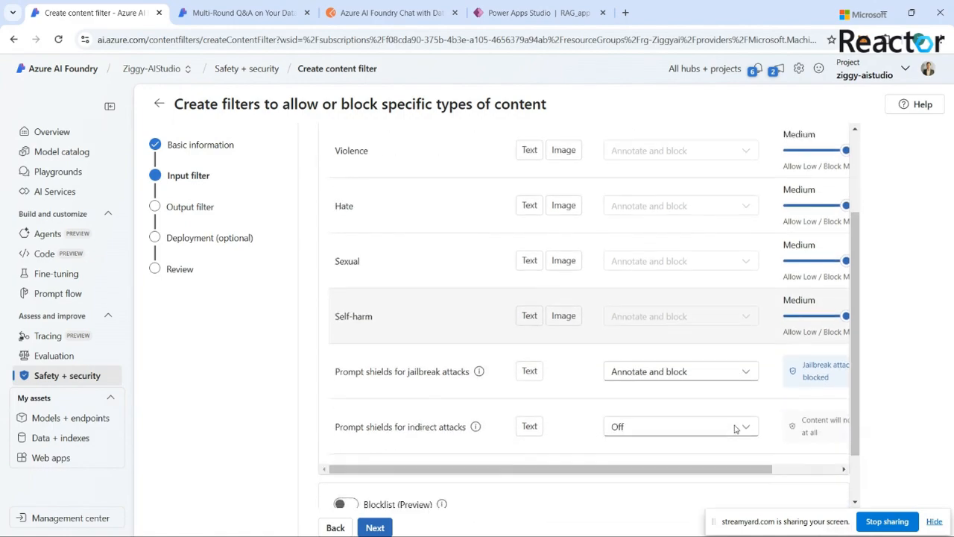
pyautogui.moveTo(767, 472); pyautogui.dragTo(843, 474)
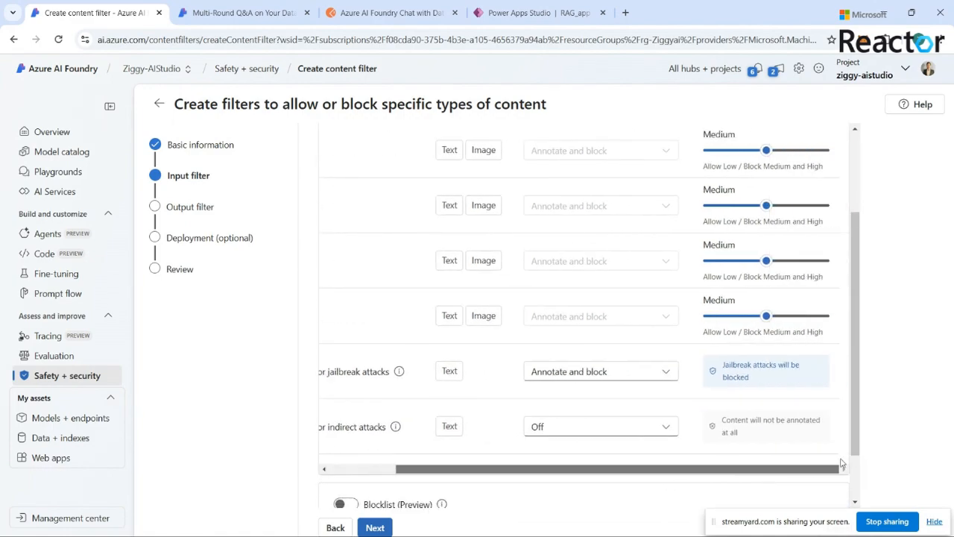
pyautogui.scroll(1, 815, 371)
pyautogui.scroll(2, 814, 372)
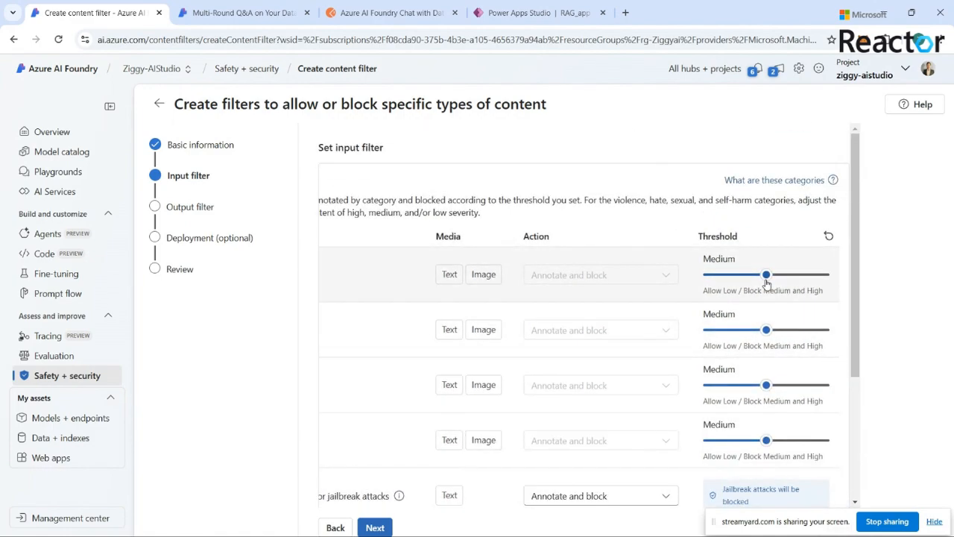
pyautogui.moveTo(766, 275); pyautogui.dragTo(829, 275)
pyautogui.moveTo(828, 275); pyautogui.dragTo(738, 291)
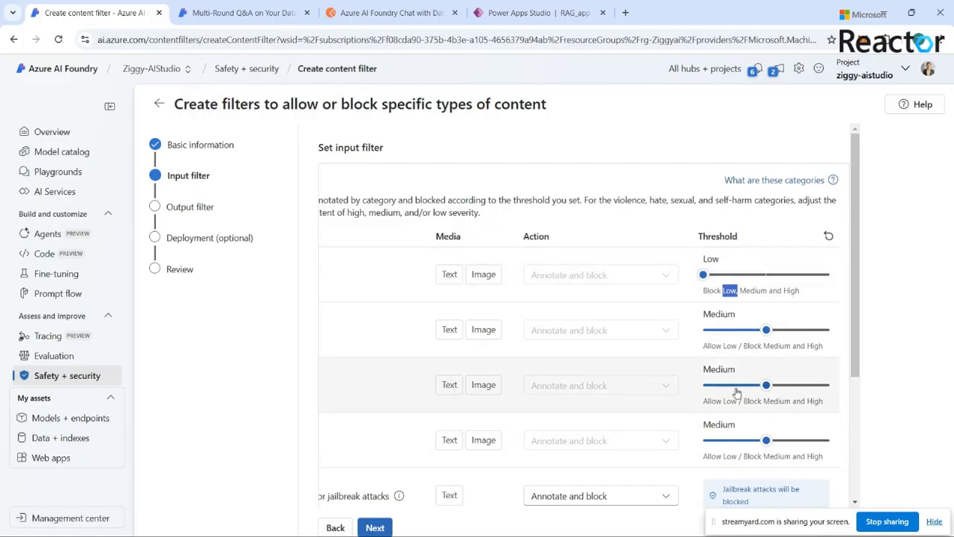
# Examine the input filter's Violence, Hate, Sexual and Self-harm categories and the prompt shields for jailbreak attacks.
pyautogui.scroll(-2, 727, 389)
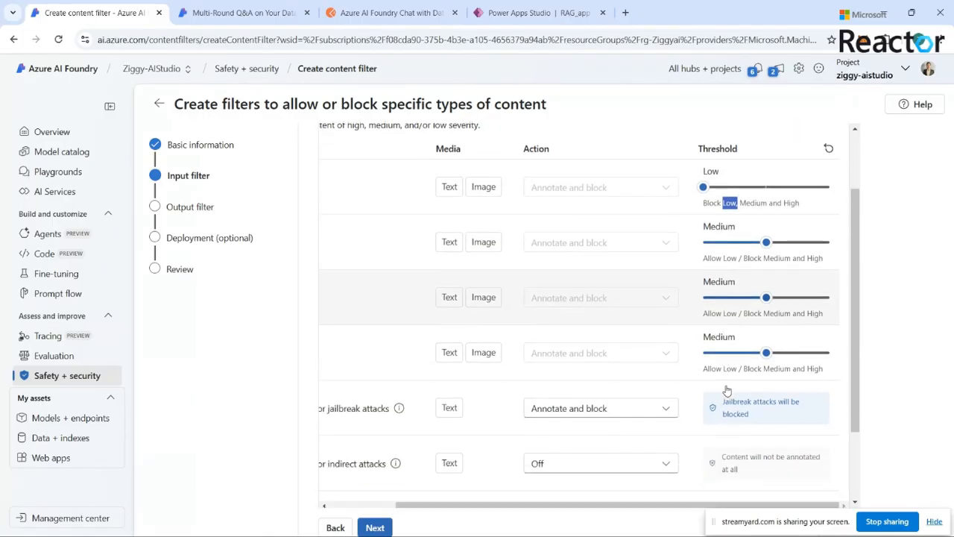
pyautogui.scroll(2, 727, 389)
pyautogui.scroll(-2, 727, 389)
pyautogui.scroll(-2, 727, 389)
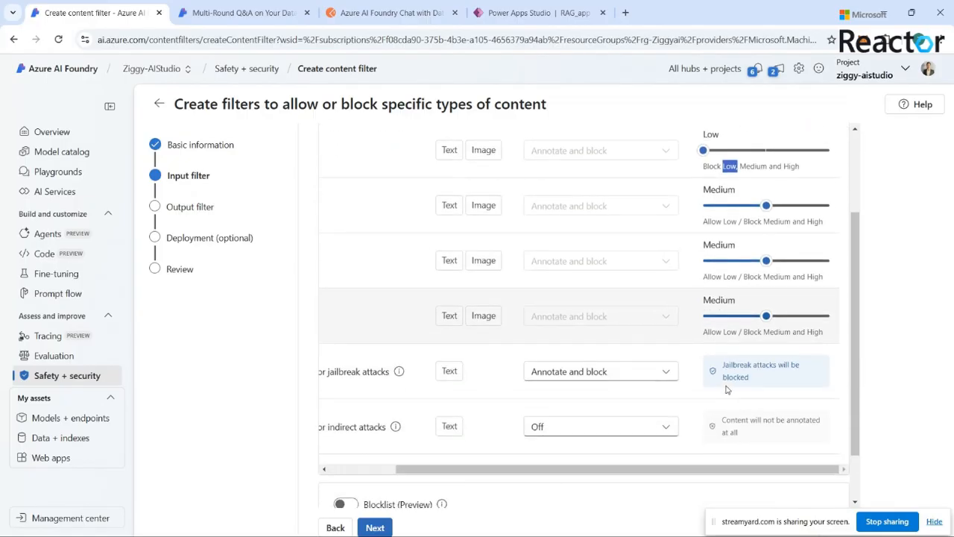
pyautogui.scroll(2, 726, 389)
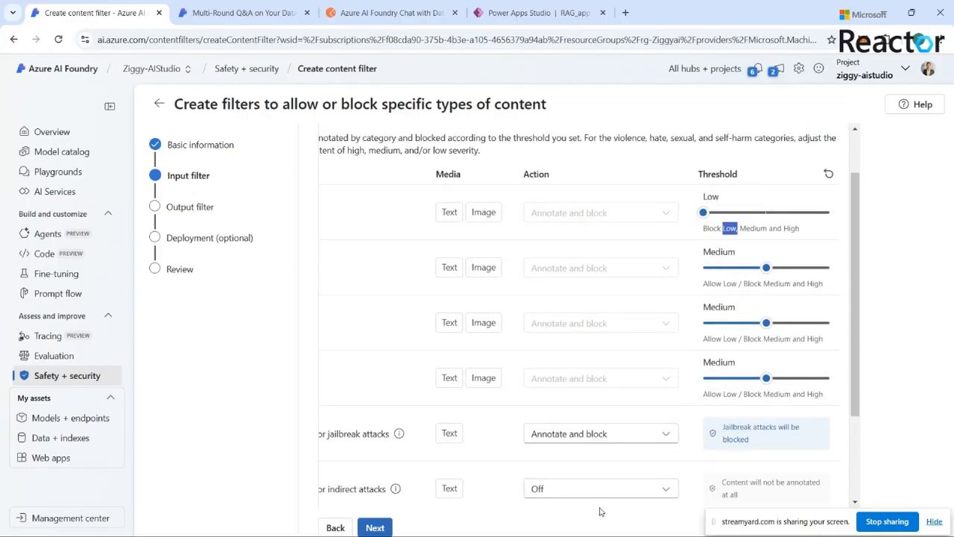
pyautogui.scroll(-4, 666, 417)
pyautogui.moveTo(667, 407); pyautogui.dragTo(497, 410)
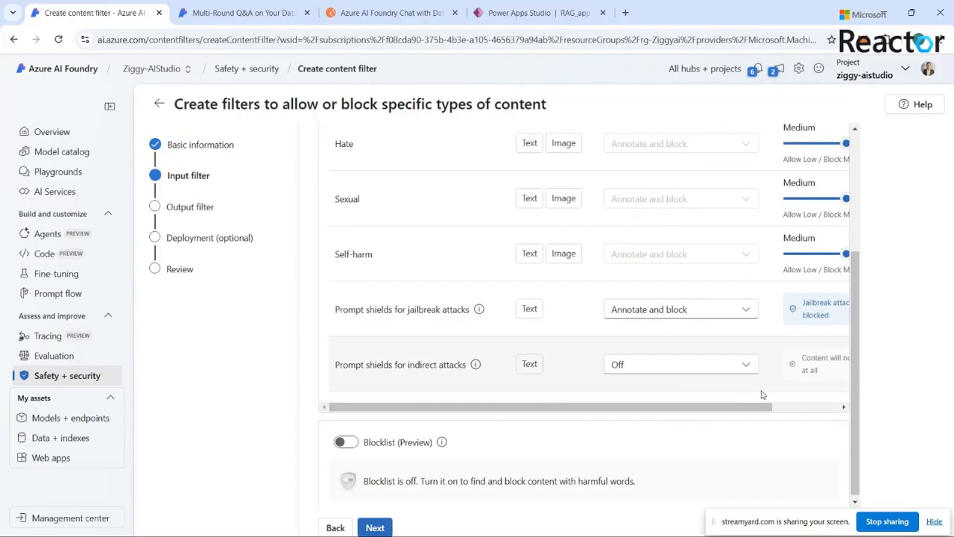
pyautogui.scroll(3, 761, 394)
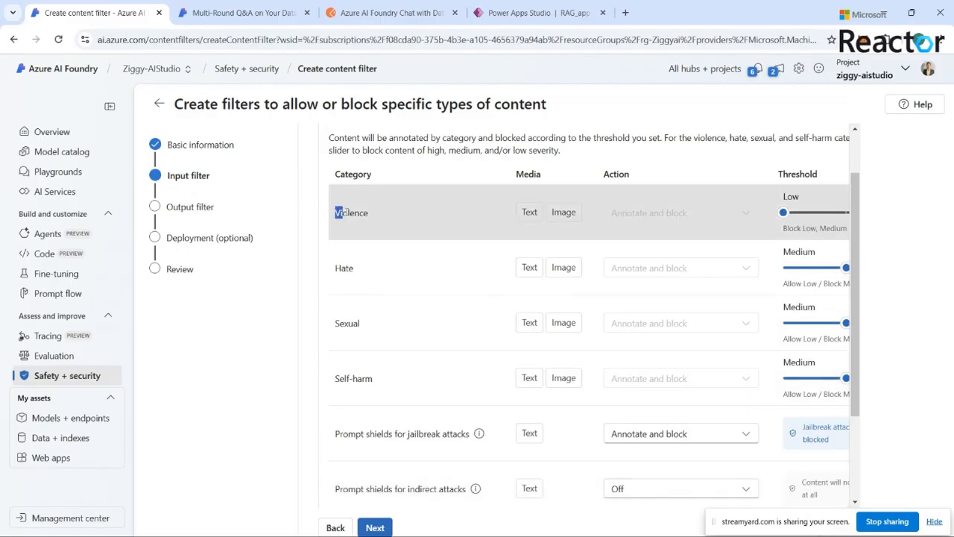
pyautogui.moveTo(337, 214); pyautogui.dragTo(389, 216)
pyautogui.moveTo(328, 271); pyautogui.dragTo(365, 269)
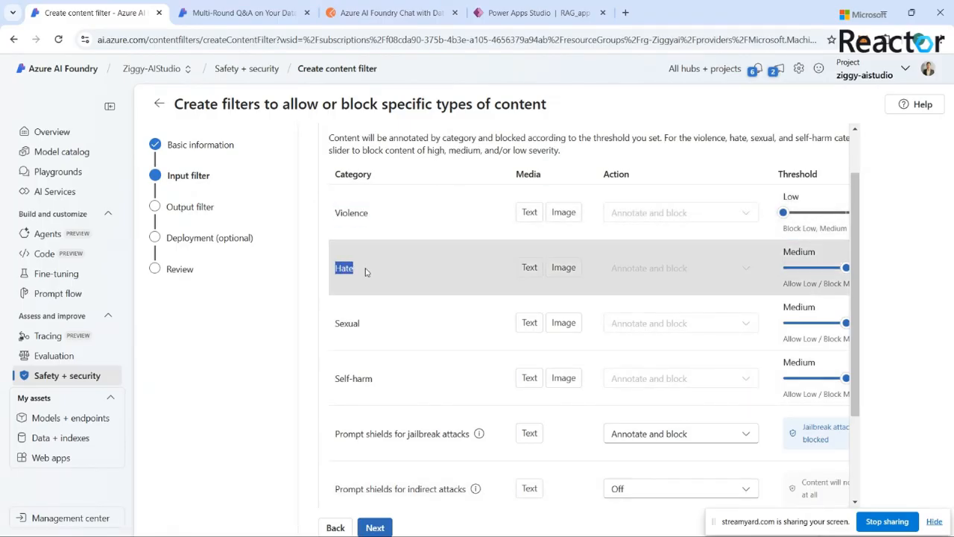
pyautogui.moveTo(333, 323); pyautogui.dragTo(368, 321)
pyautogui.moveTo(335, 379); pyautogui.dragTo(374, 379)
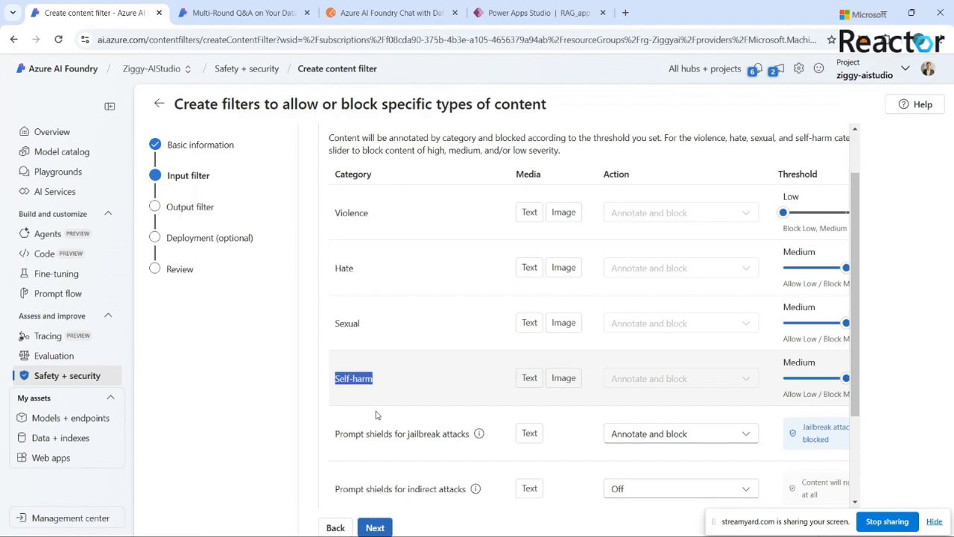
pyautogui.scroll(-2, 364, 310)
pyautogui.moveTo(335, 309); pyautogui.dragTo(469, 310)
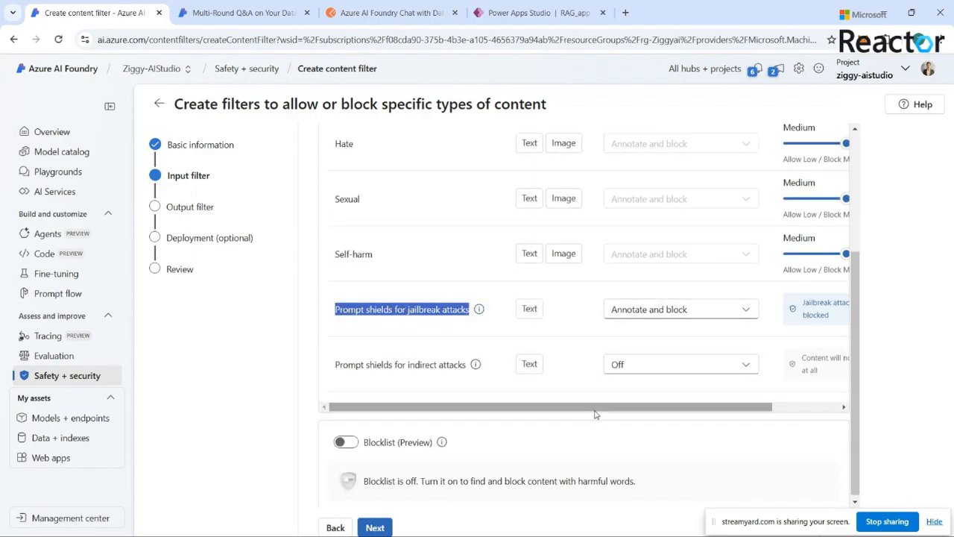
# Set the Hate, Sexual and Self-harm thresholds of the input filter to Low.
pyautogui.moveTo(601, 406); pyautogui.dragTo(666, 403)
pyautogui.scroll(3, 666, 403)
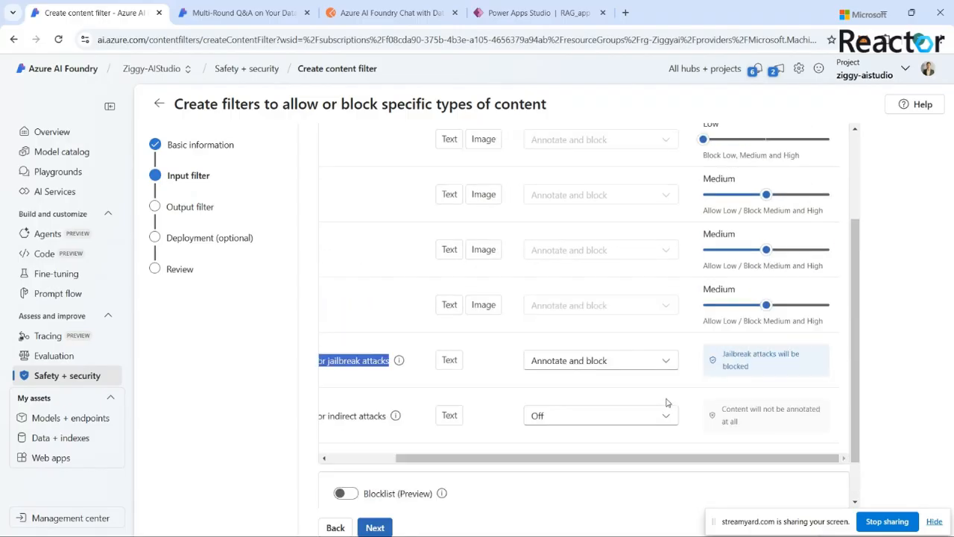
pyautogui.scroll(1, 666, 403)
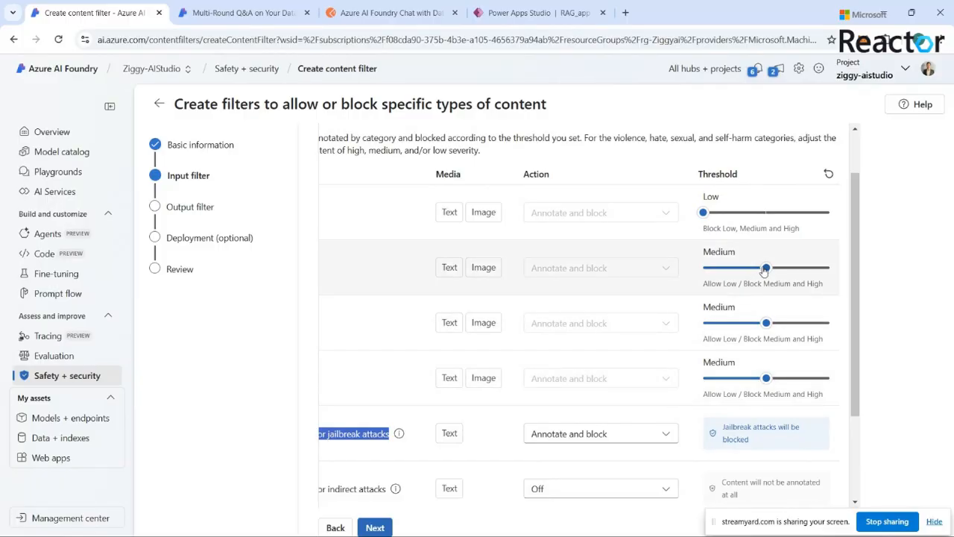
pyautogui.moveTo(765, 268); pyautogui.dragTo(703, 268)
pyautogui.moveTo(766, 323); pyautogui.dragTo(703, 323)
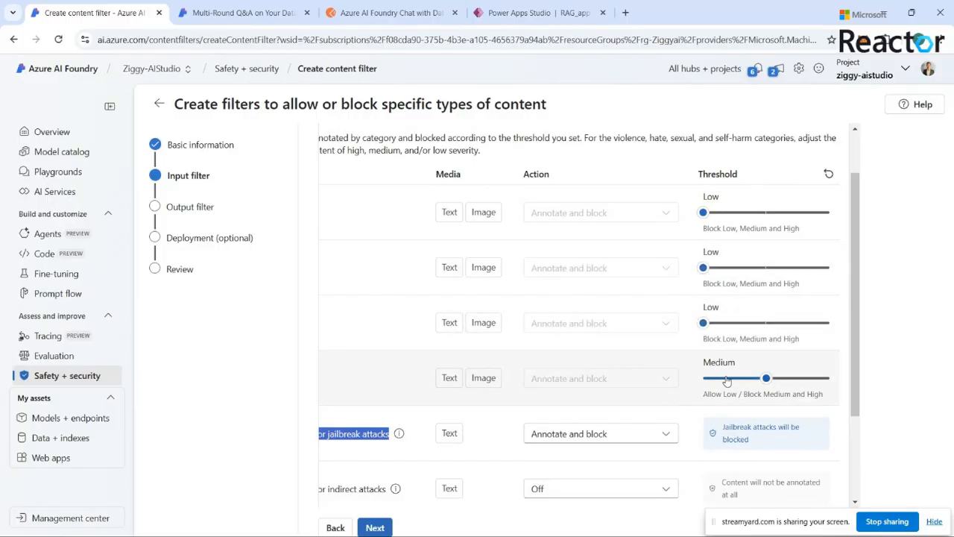
pyautogui.moveTo(765, 378); pyautogui.dragTo(703, 378)
# Set the prompt shields for indirect attacks to "Annotate and block" and continue to the output filter settings.
pyautogui.scroll(-3, 697, 408)
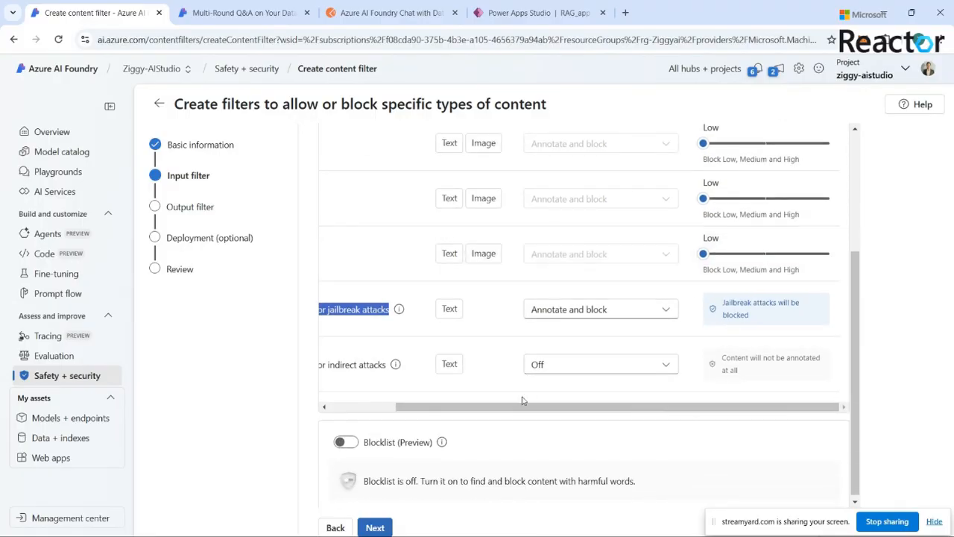
pyautogui.hscroll(-2, 515, 400)
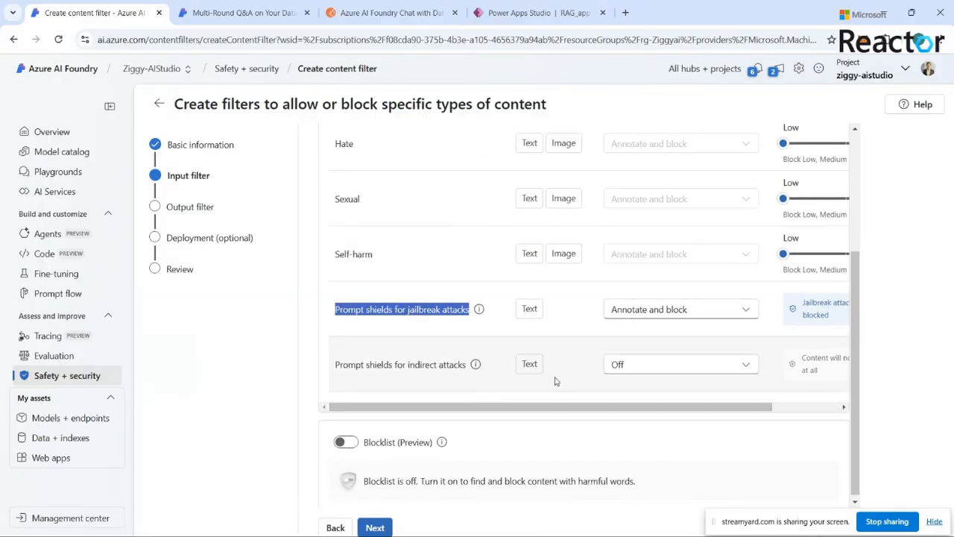
pyautogui.click(634, 364)
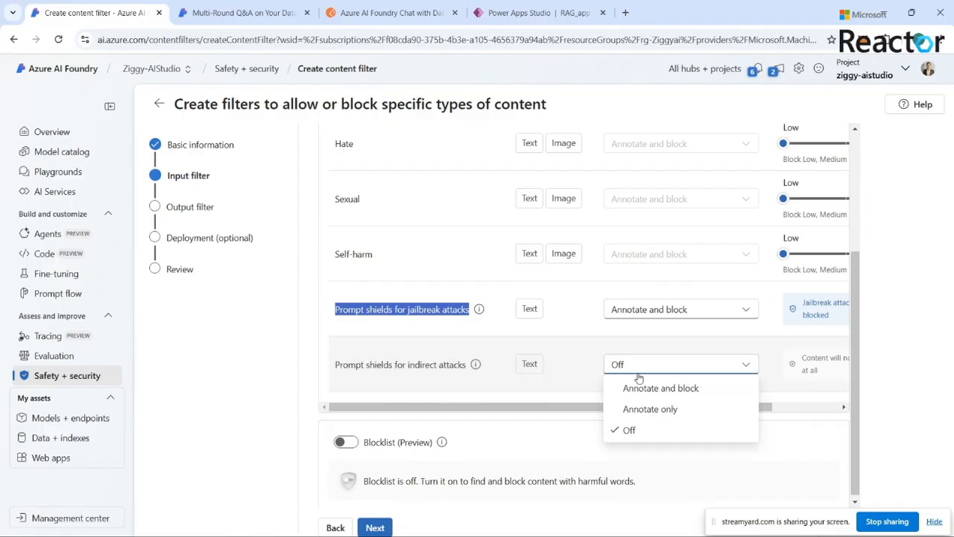
pyautogui.click(643, 388)
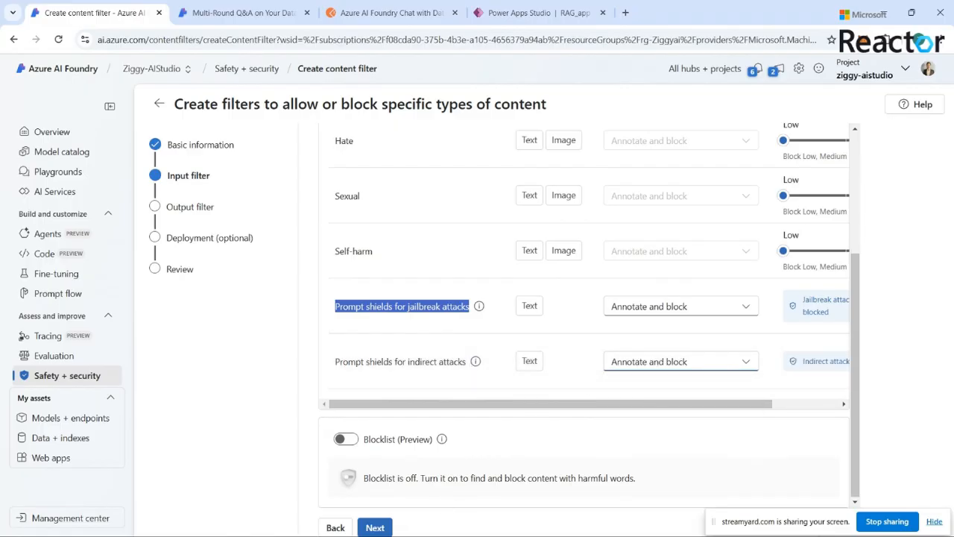
pyautogui.click(374, 524)
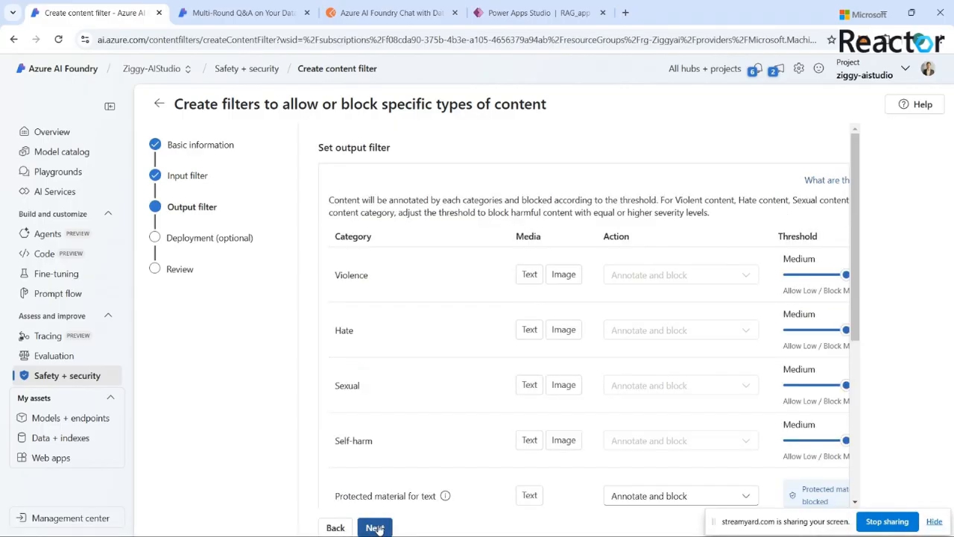
# Set the Violence, Hate, Sexual and Self-harm thresholds of the output filter to Low.
pyautogui.click(784, 275)
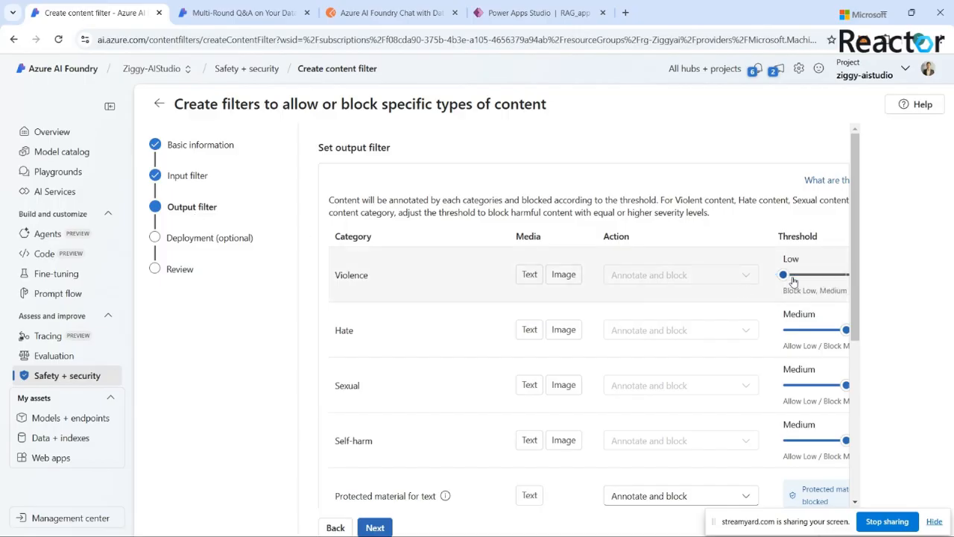
pyautogui.click(783, 330)
pyautogui.scroll(-1, 792, 340)
pyautogui.click(783, 323)
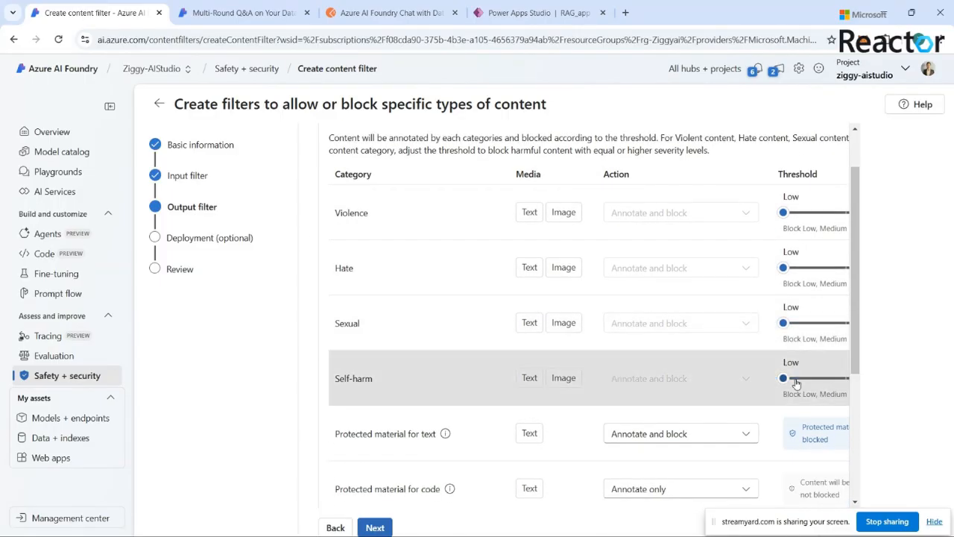
pyautogui.click(783, 377)
# Set the output filter's protected material for code to "Annotate and block" and continue to the deployment settings.
pyautogui.scroll(-2, 690, 338)
pyautogui.click(666, 364)
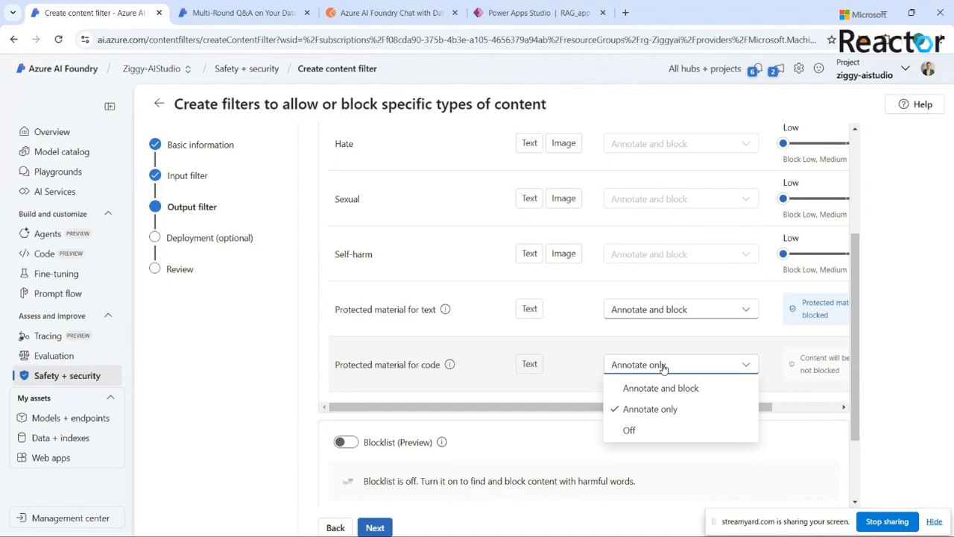
pyautogui.click(667, 389)
pyautogui.moveTo(334, 309); pyautogui.dragTo(437, 308)
pyautogui.moveTo(336, 363); pyautogui.dragTo(440, 366)
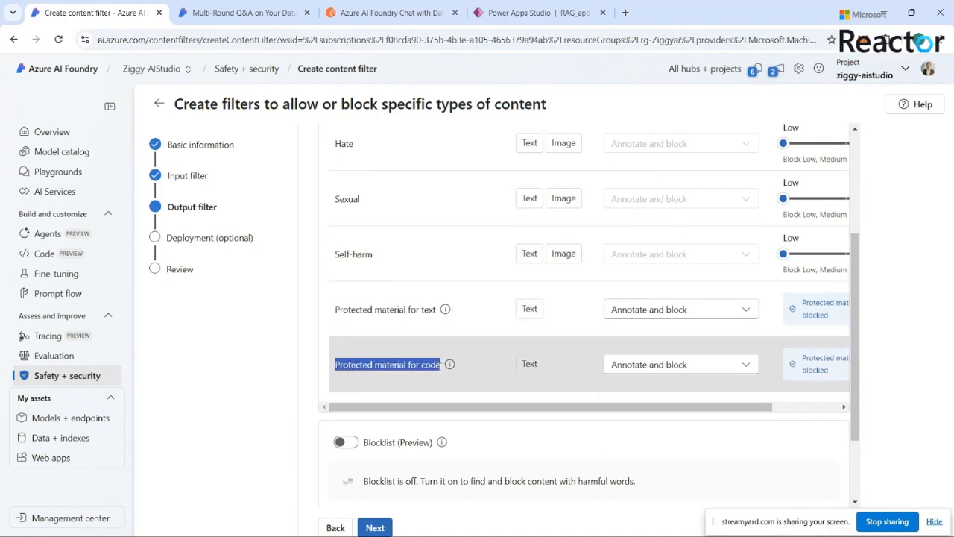
pyautogui.click(377, 528)
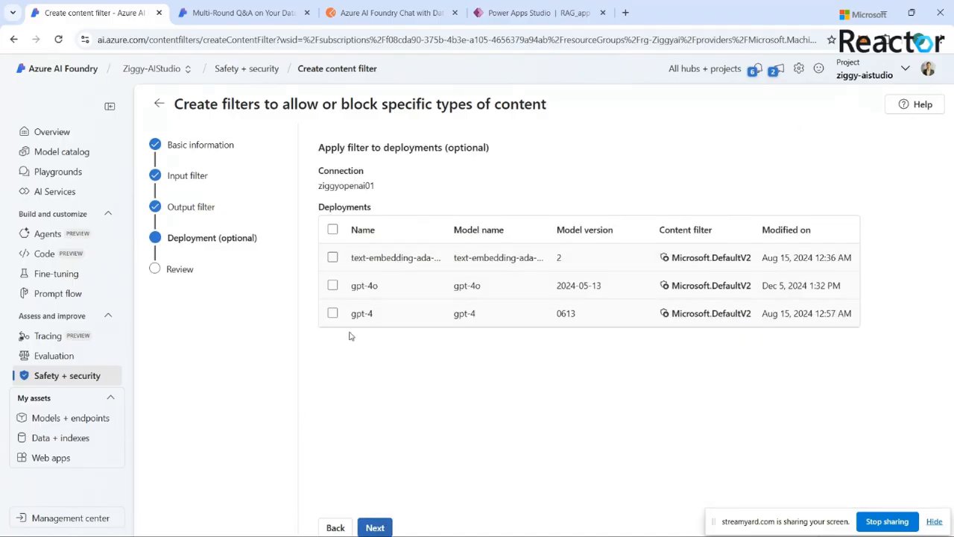
# Try selecting the gpt-4o deployment for the new filter and check which content filter it currently uses.
pyautogui.click(333, 285)
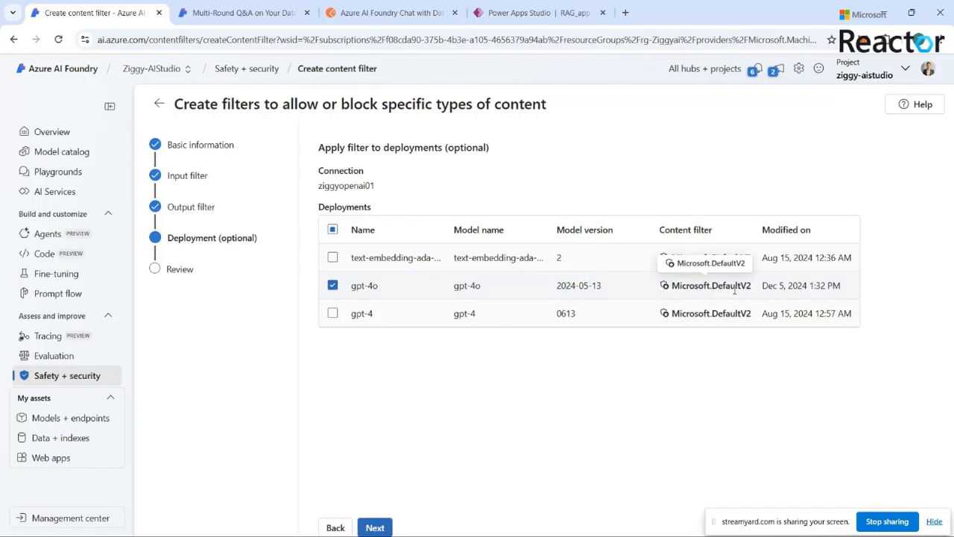
pyautogui.moveTo(676, 289); pyautogui.dragTo(758, 291)
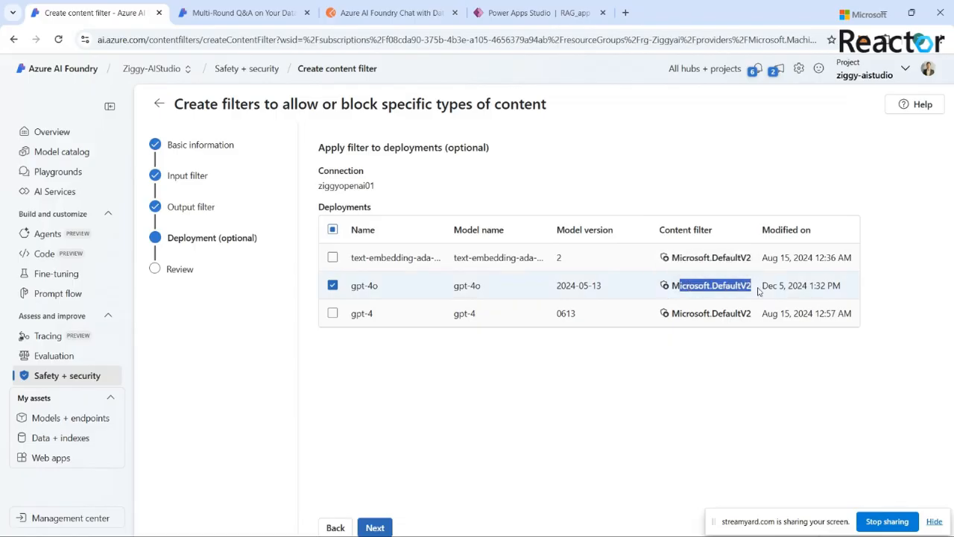
pyautogui.click(400, 289)
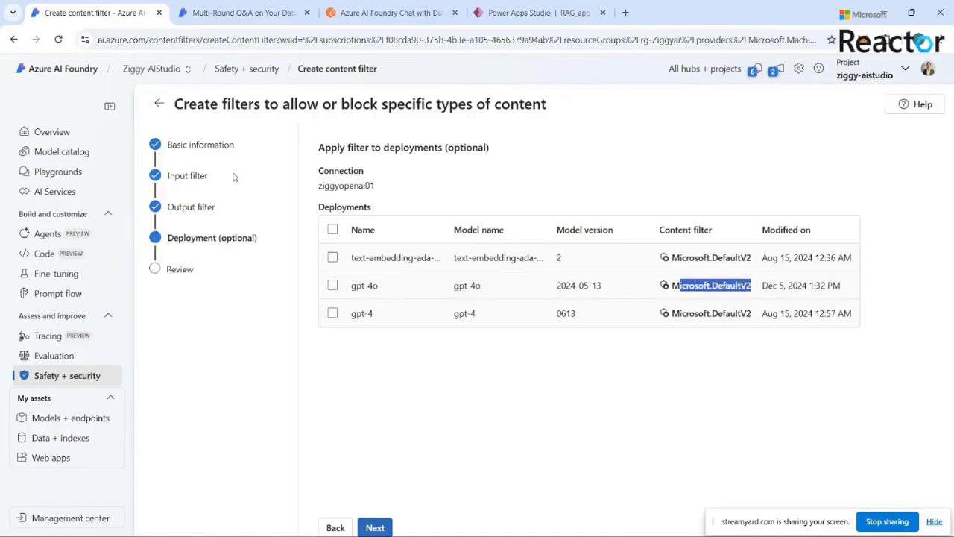
pyautogui.moveTo(671, 286); pyautogui.dragTo(751, 286)
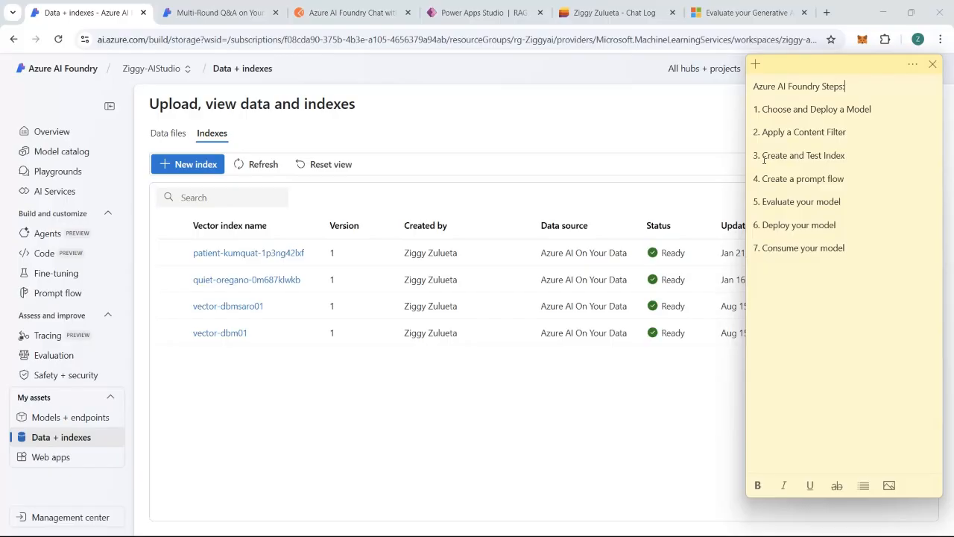
# Check the "Create and Test Index" step in the notes and look through the product PDFs in the productsPDF folder.
pyautogui.moveTo(762, 158); pyautogui.dragTo(855, 152)
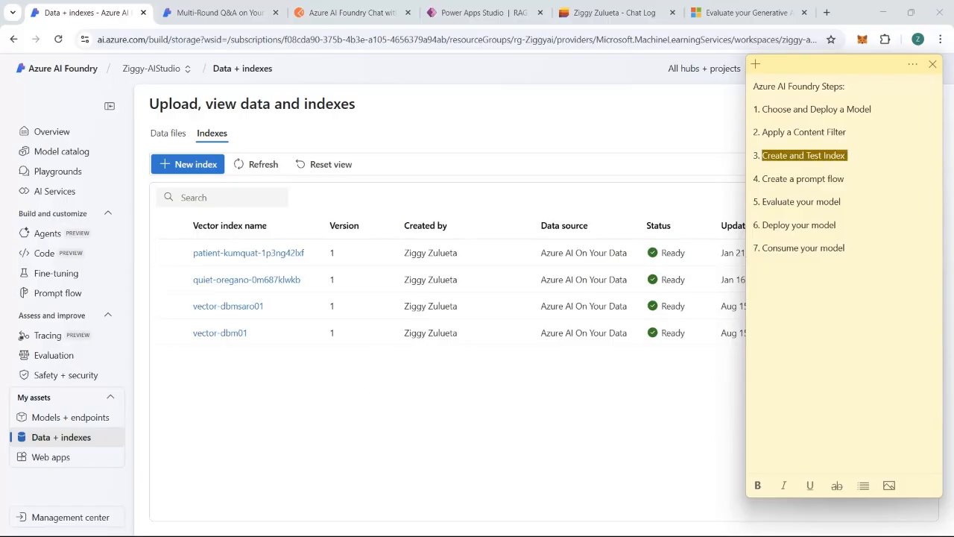
pyautogui.click(465, 523)
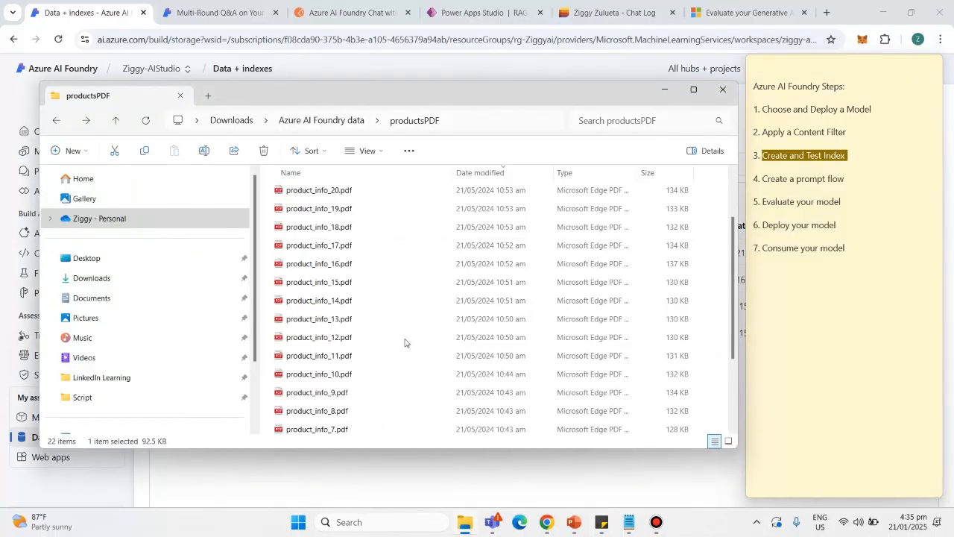
pyautogui.scroll(2, 398, 313)
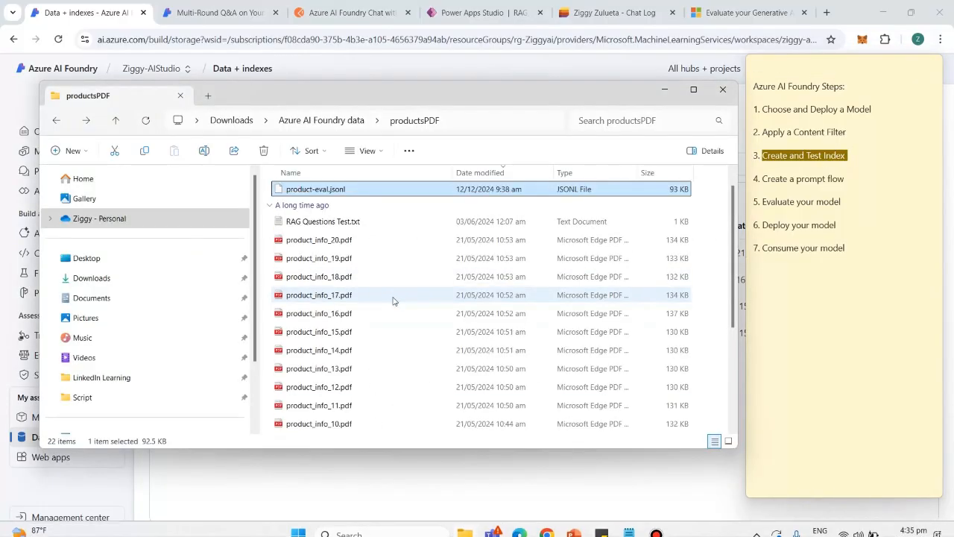
pyautogui.click(314, 240)
pyautogui.scroll(-2, 315, 245)
pyautogui.scroll(2, 314, 246)
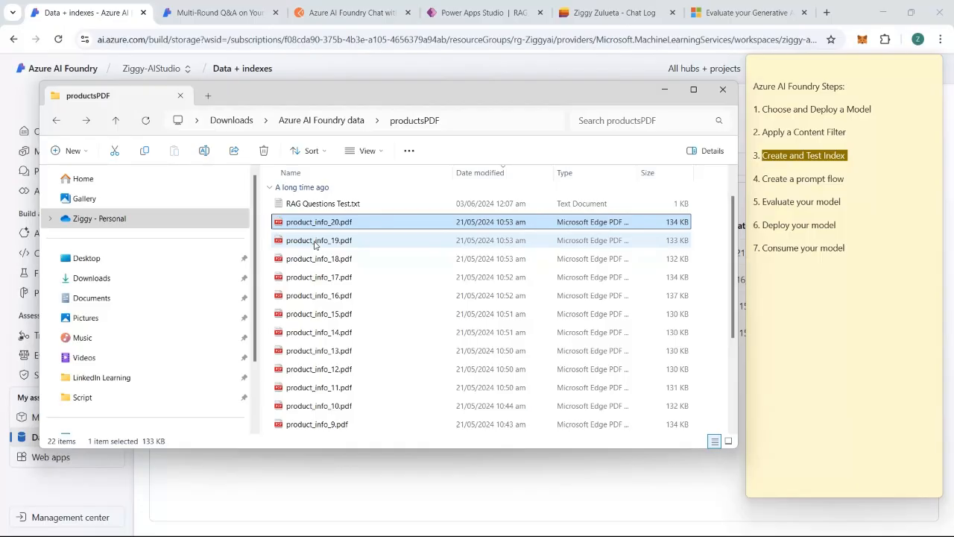
# Open product_info_18.pdf, read its brand, category, features and technical specs, and close it.
pyautogui.doubleClick(317, 260)
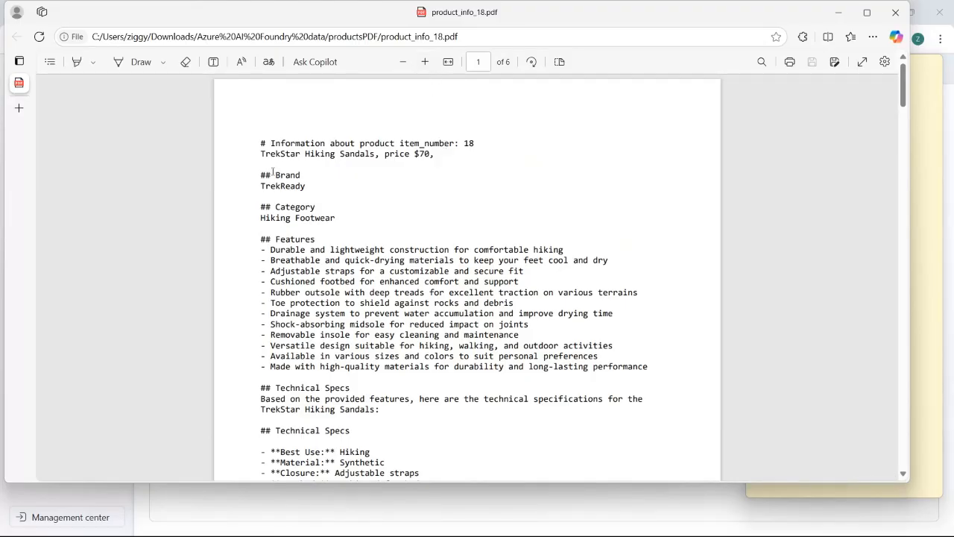
pyautogui.moveTo(273, 172); pyautogui.dragTo(481, 417)
pyautogui.scroll(-2, 481, 418)
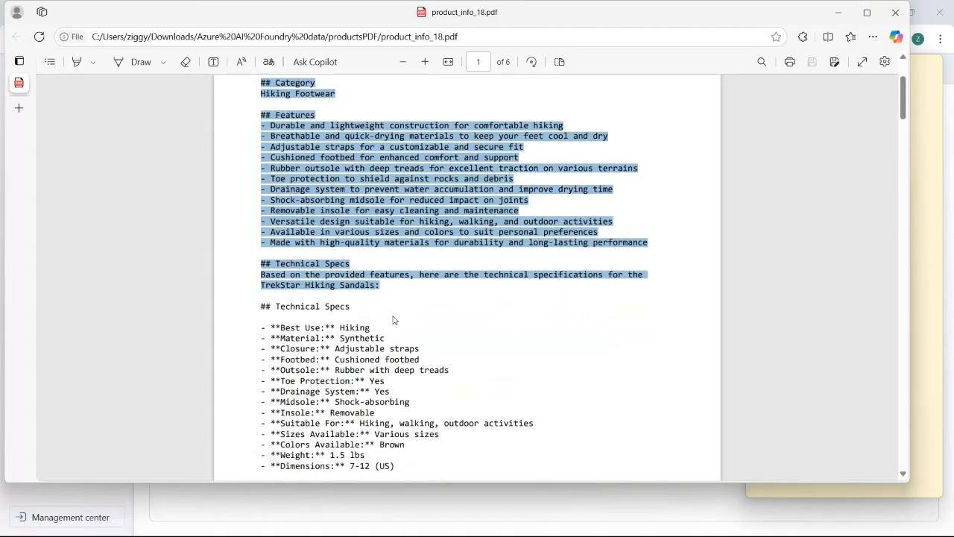
pyautogui.scroll(2, 395, 320)
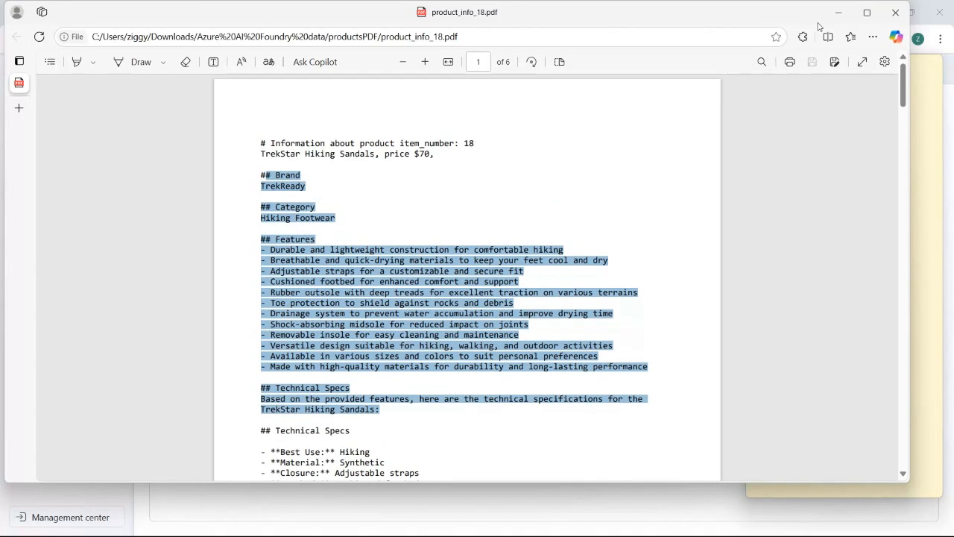
pyautogui.click(895, 12)
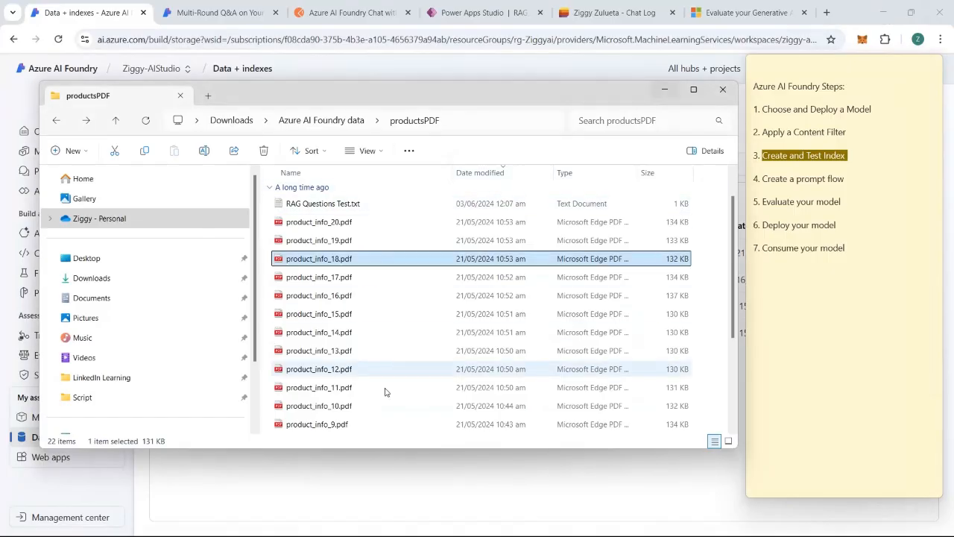
# Return to the Azure AI Foundry indexes page and start a new vector index with "Upload files" as the data source.
pyautogui.click(864, 153)
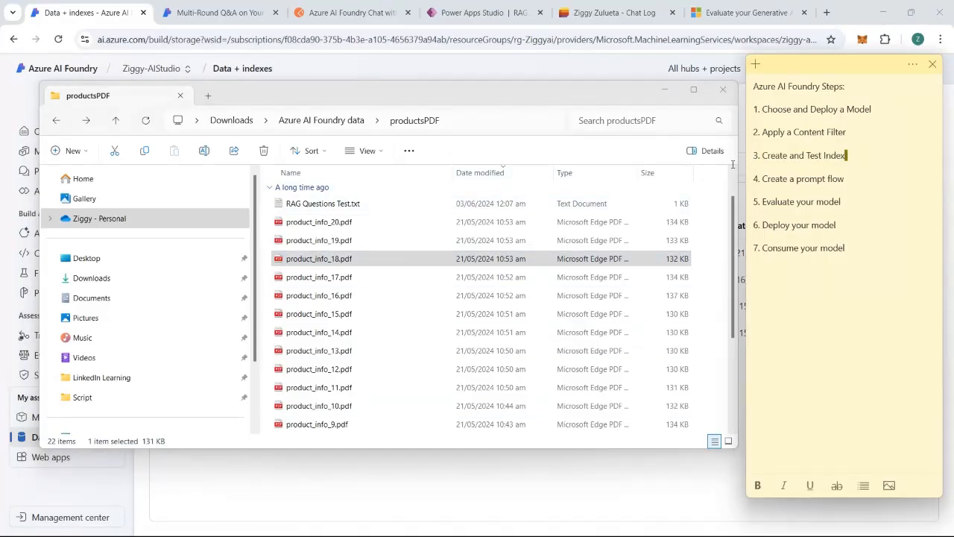
pyautogui.keyDown('shift'); pyautogui.click(743, 153); pyautogui.keyUp('shift')
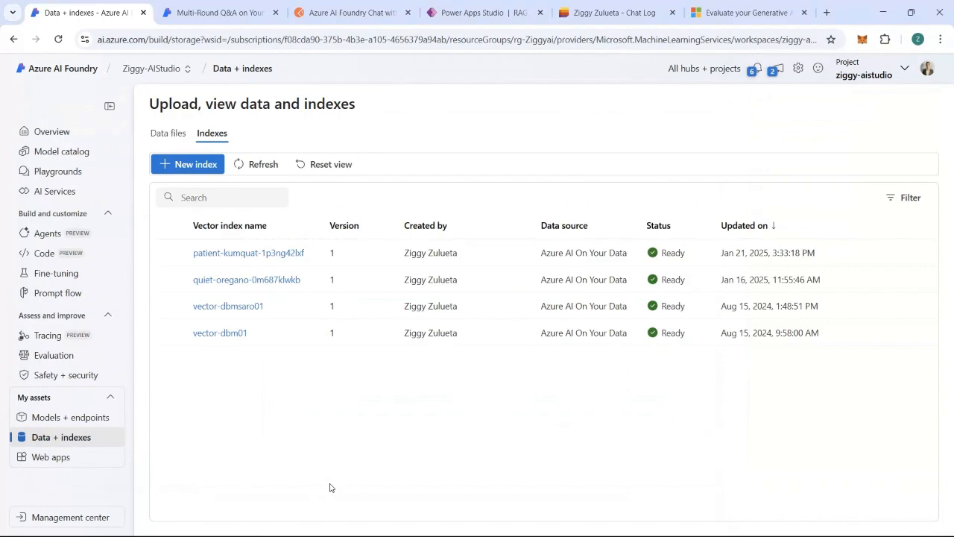
pyautogui.click(331, 487)
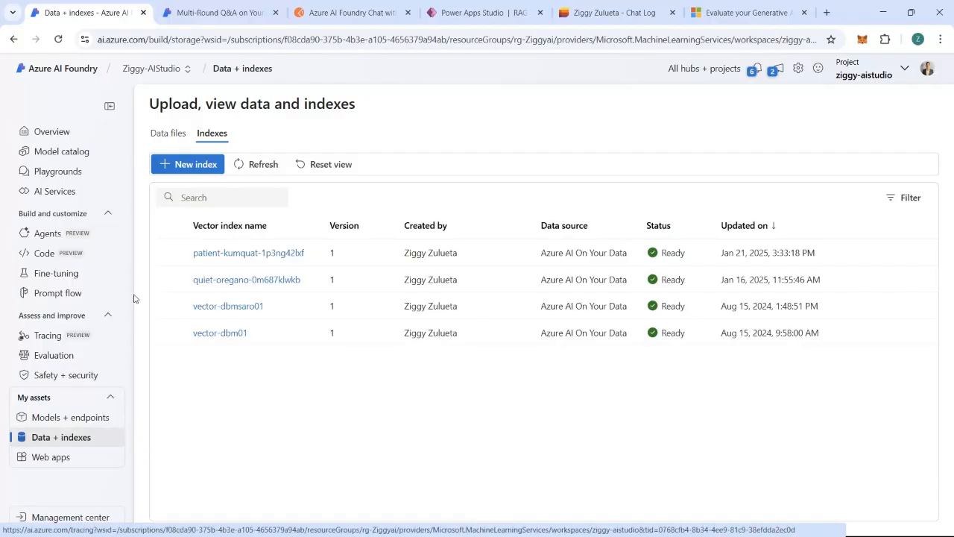
pyautogui.click(185, 167)
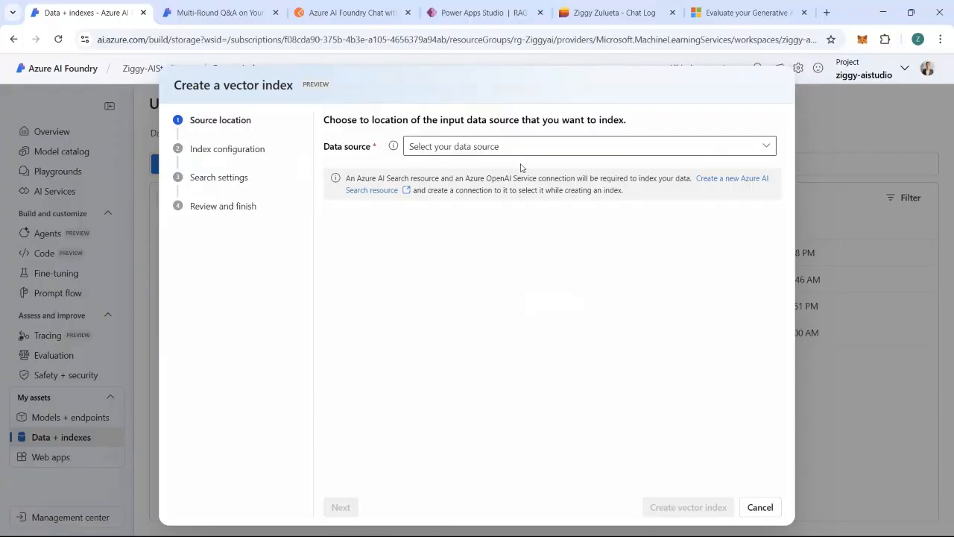
pyautogui.click(439, 146)
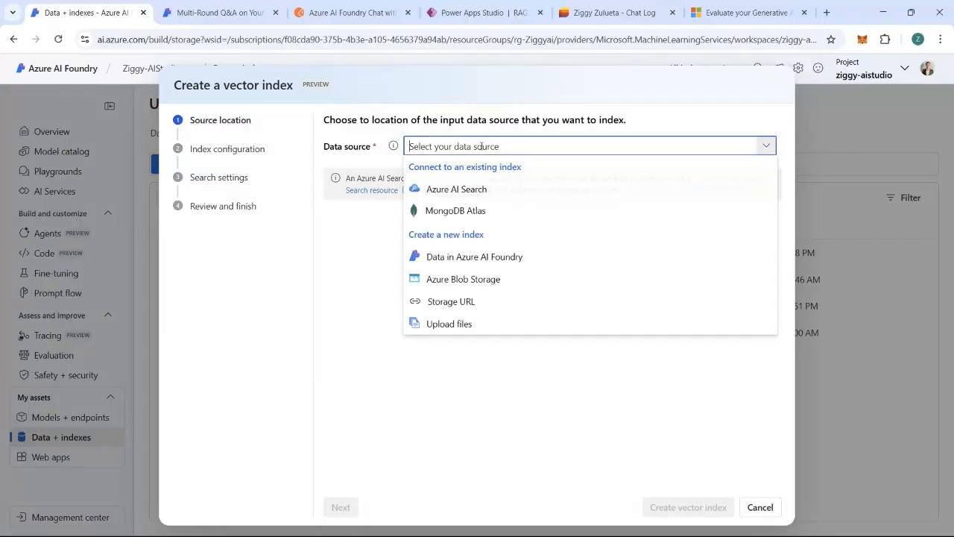
pyautogui.click(450, 324)
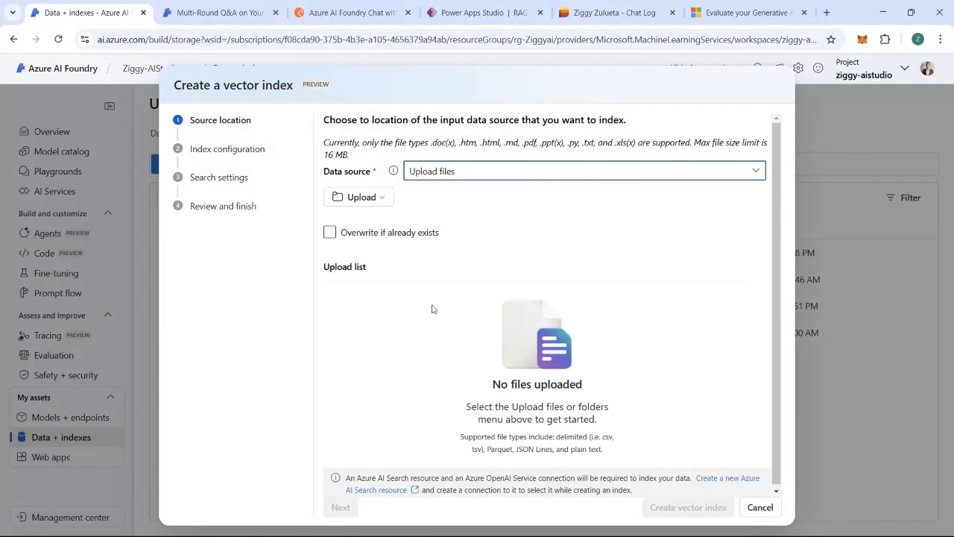
# Upload product_info_1.pdf through product_info_20.pdf from the productsPDF folder and continue to the index configuration.
pyautogui.click(380, 198)
pyautogui.click(368, 220)
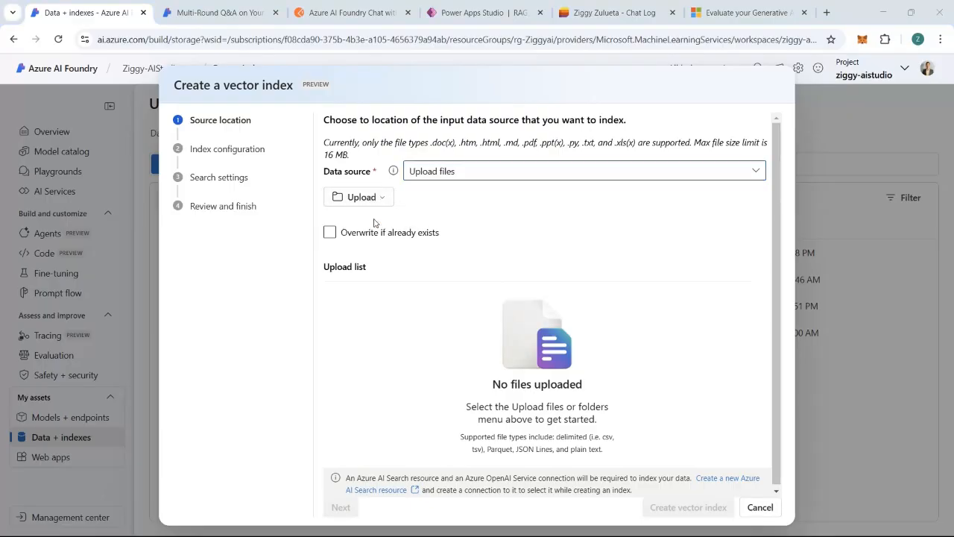
pyautogui.click(187, 132)
pyautogui.scroll(-5, 343, 184)
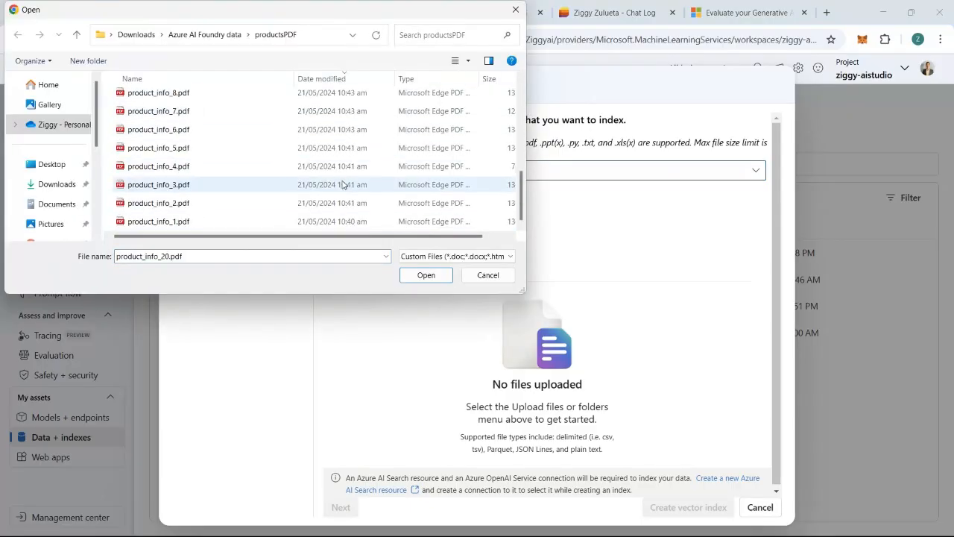
pyautogui.keyDown('shift'); pyautogui.click(160, 221); pyautogui.keyUp('shift')
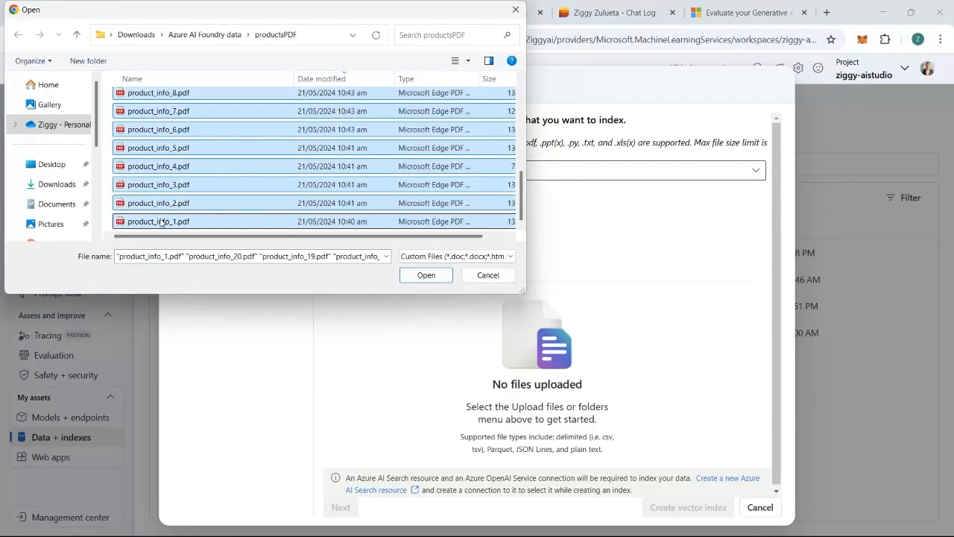
pyautogui.click(437, 277)
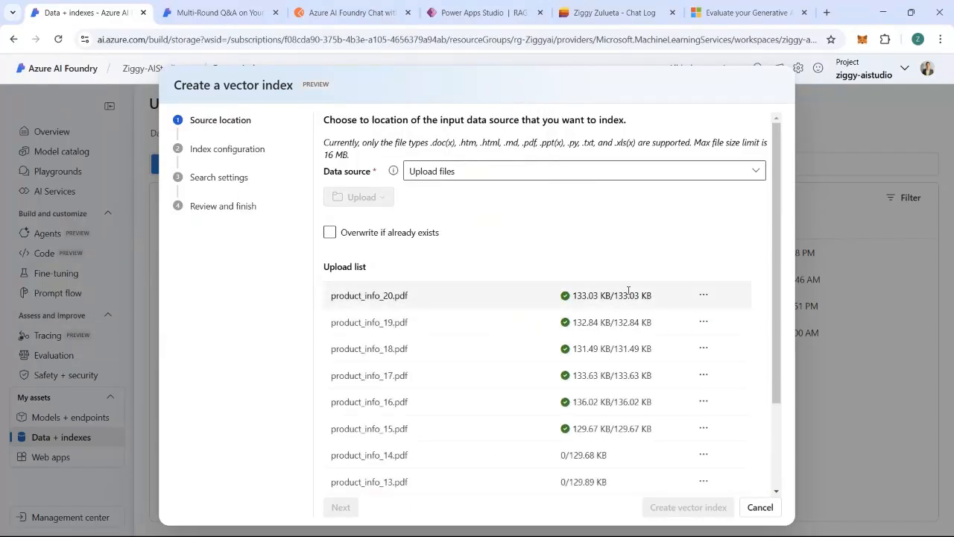
pyautogui.scroll(-3, 628, 291)
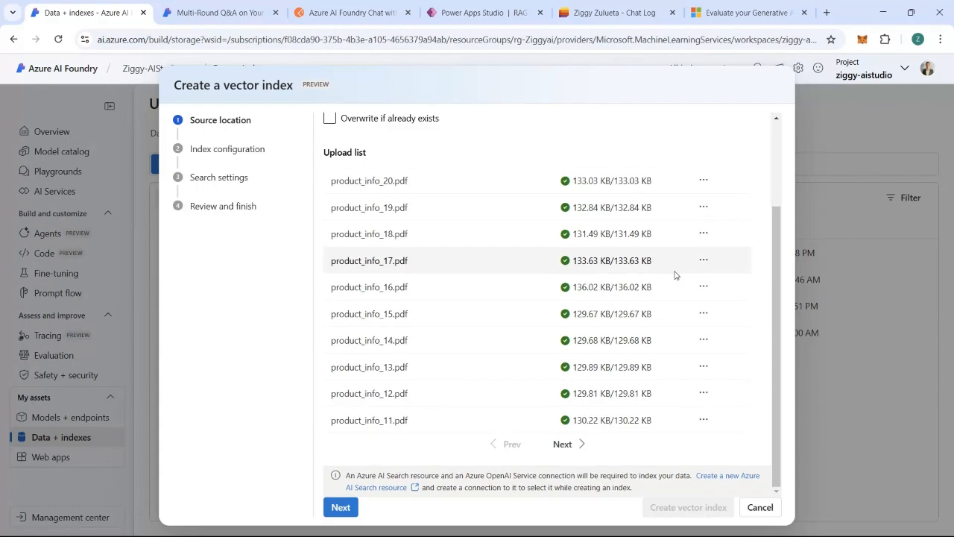
pyautogui.click(342, 507)
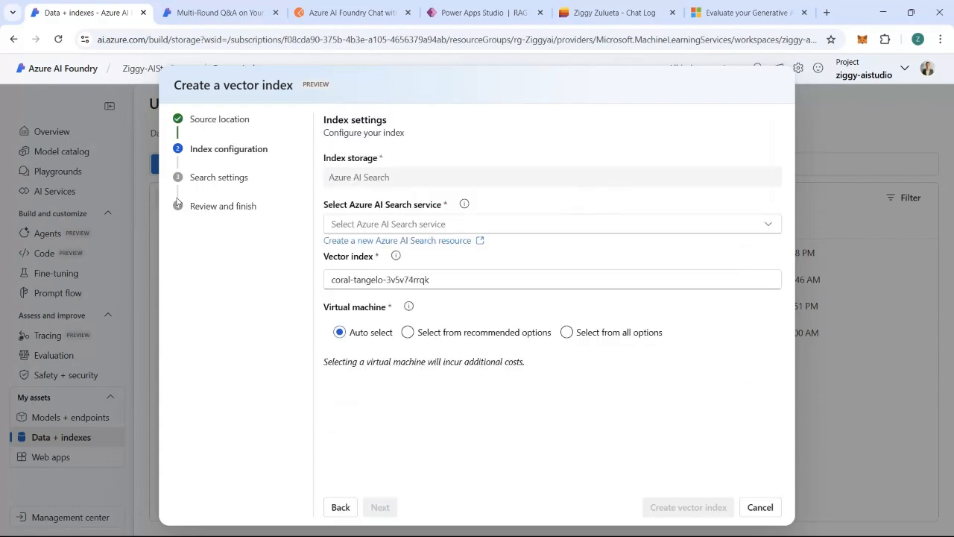
# Choose the AzureAISearch service, name the vector index product-index-01, and continue through the search settings to the review.
pyautogui.click(376, 230)
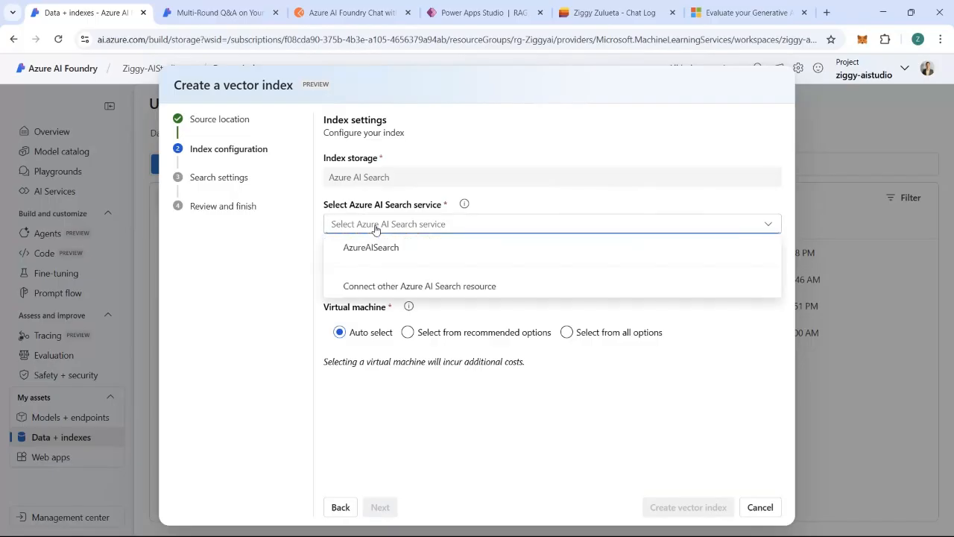
pyautogui.click(367, 247)
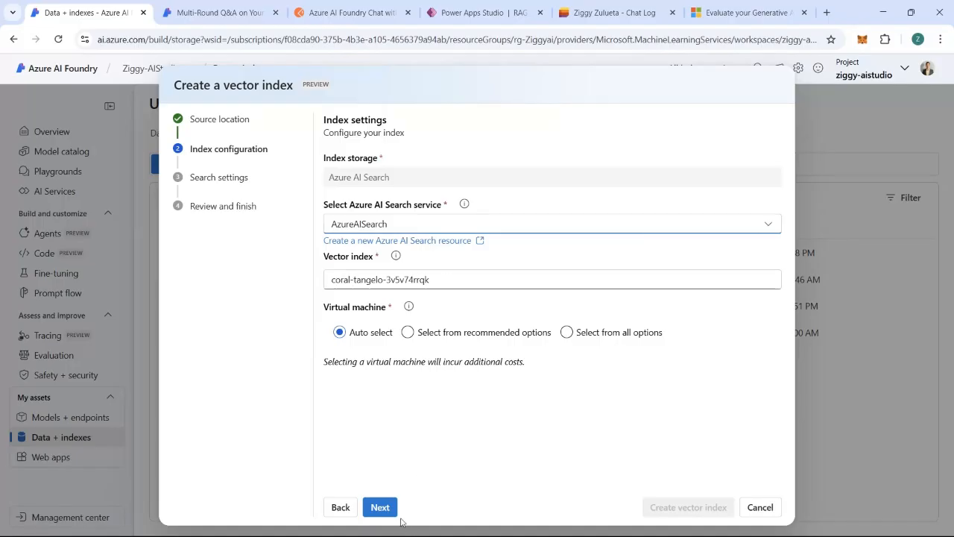
pyautogui.moveTo(445, 280); pyautogui.dragTo(233, 285)
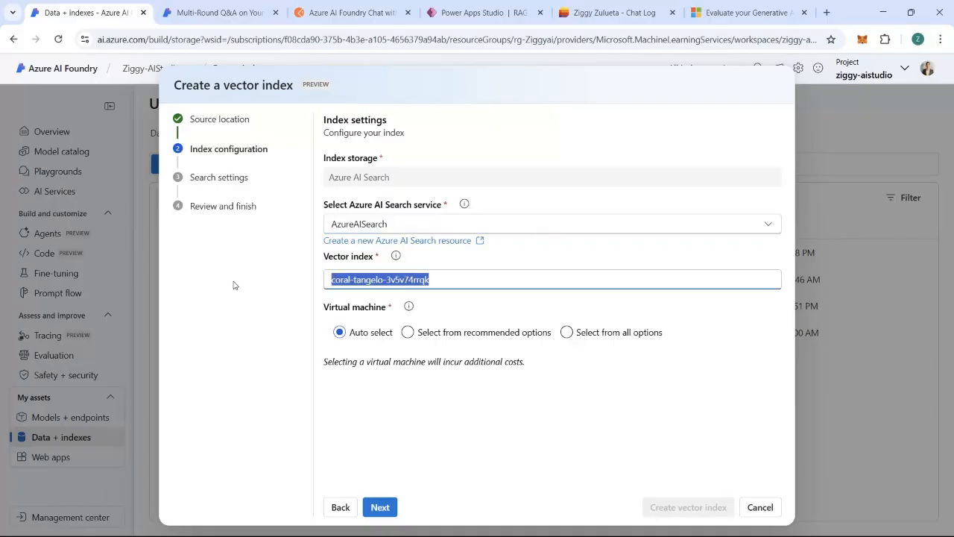
pyautogui.write('product-ind')
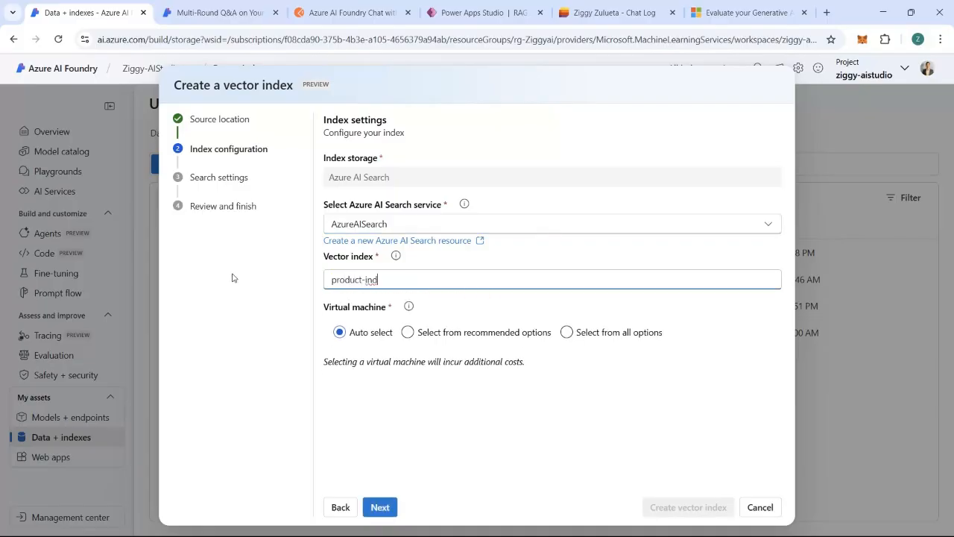
pyautogui.write('ex-01')
pyautogui.click(376, 507)
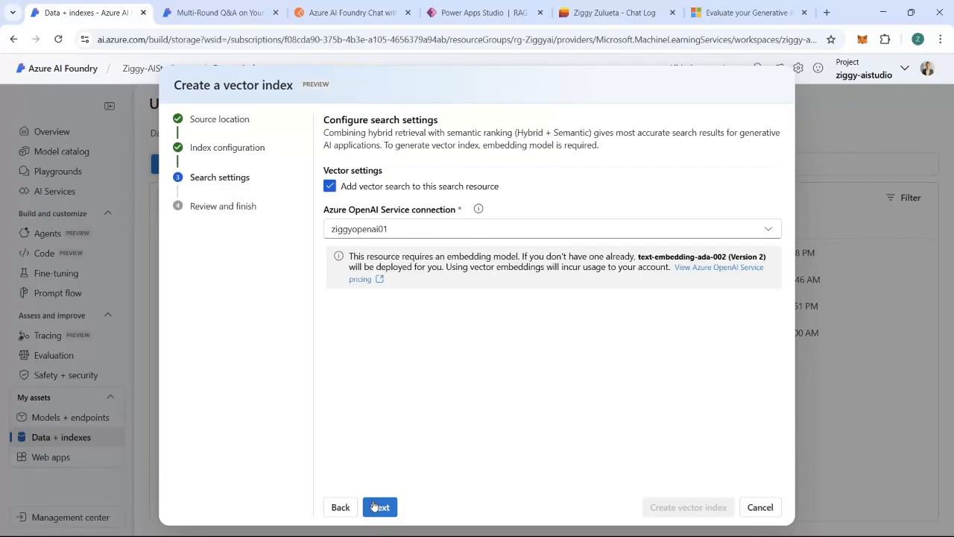
pyautogui.click(377, 507)
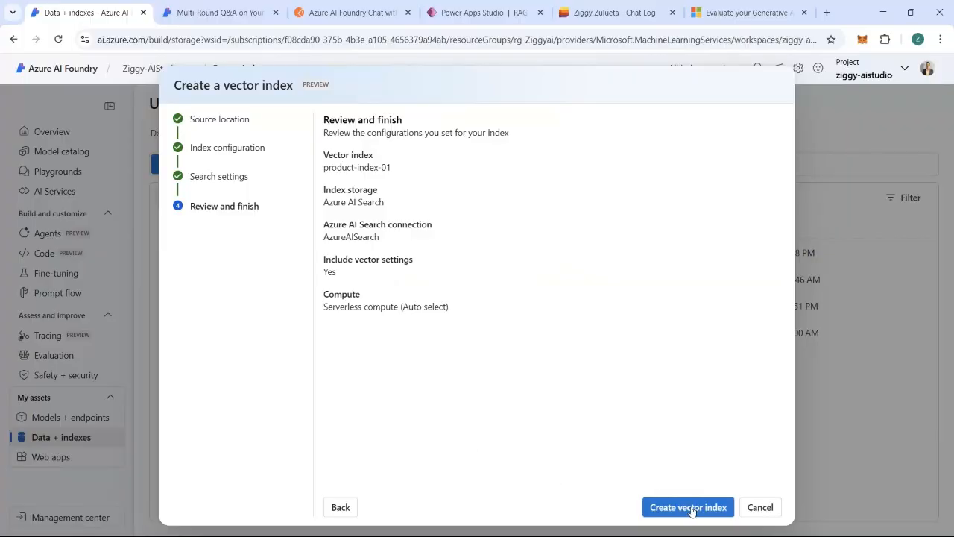
# Create the vector index product-index-01 from the reviewed configuration.
pyautogui.click(691, 509)
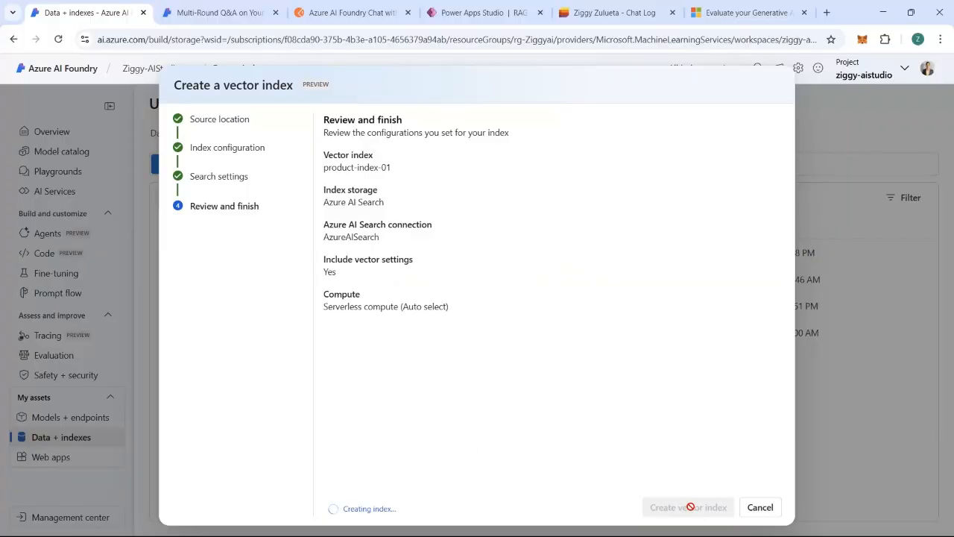
# Switch to the PowerPoint presentation and review the Retriever on the first "How RAG Works" slide.
pyautogui.click(571, 524)
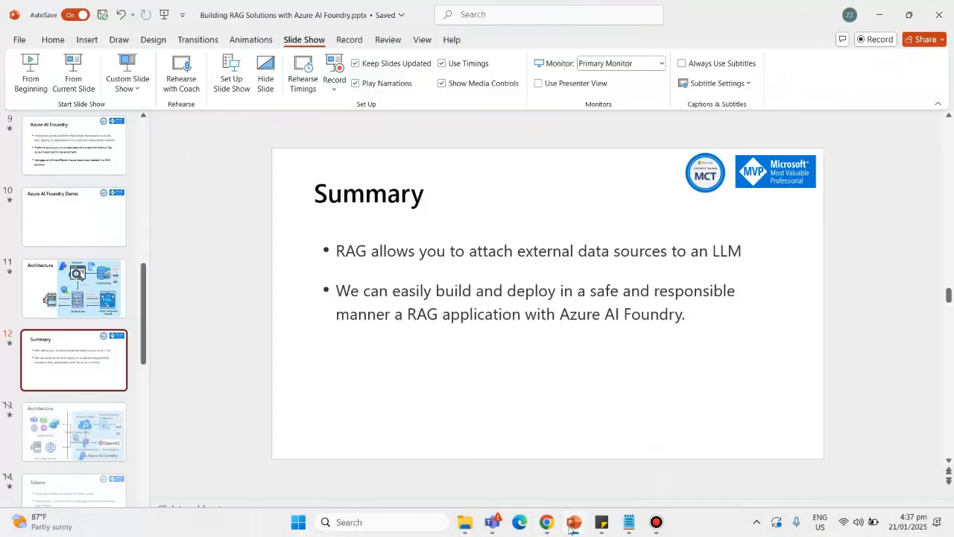
pyautogui.scroll(3, 53, 291)
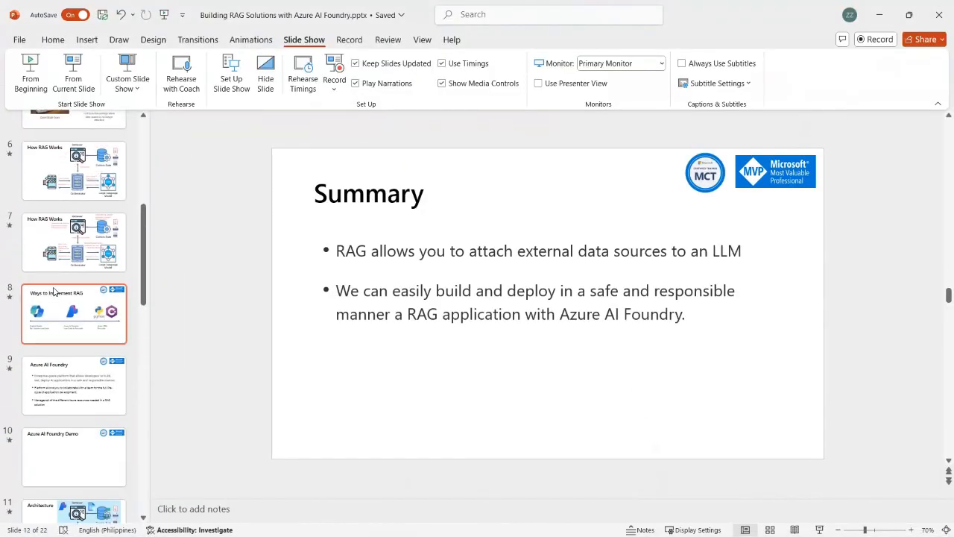
pyautogui.scroll(1, 53, 291)
pyautogui.click(78, 254)
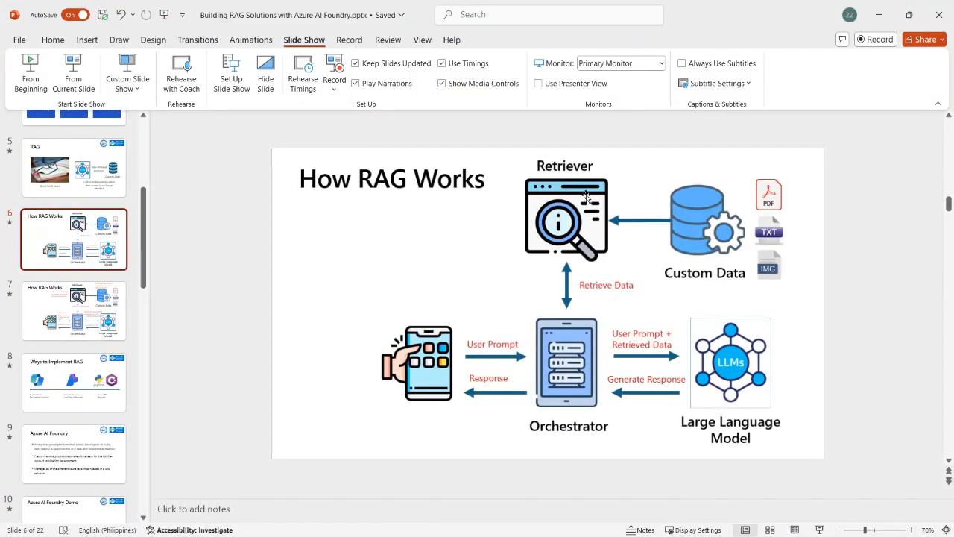
pyautogui.click(570, 213)
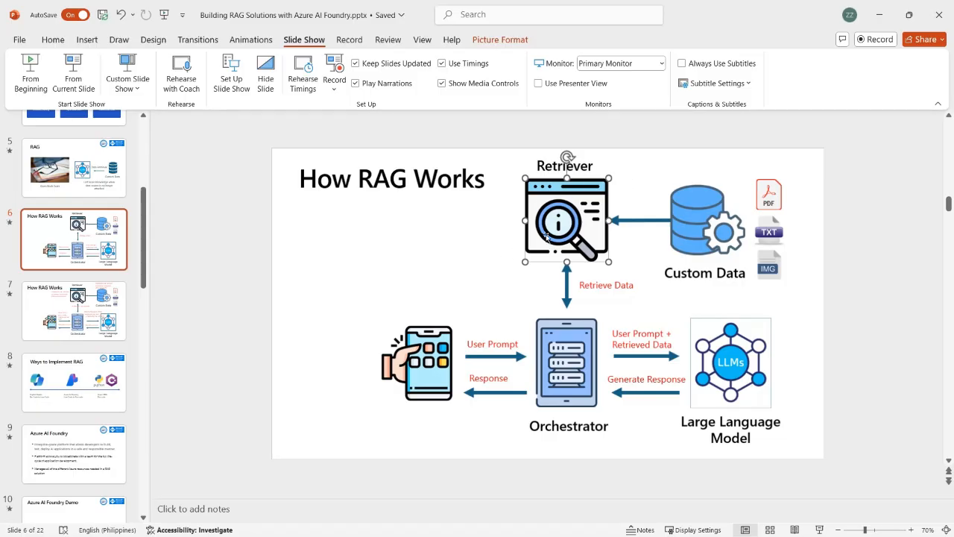
# Return to Azure AI Foundry in Chrome and check the indexing status of product-index-01 from the indexes list.
pyautogui.moveTo(583, 525)
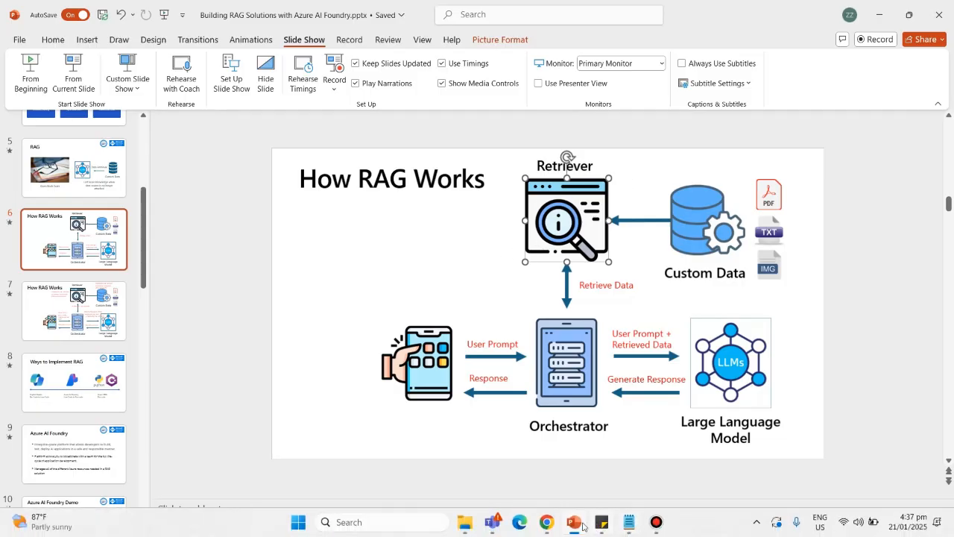
pyautogui.click(525, 524)
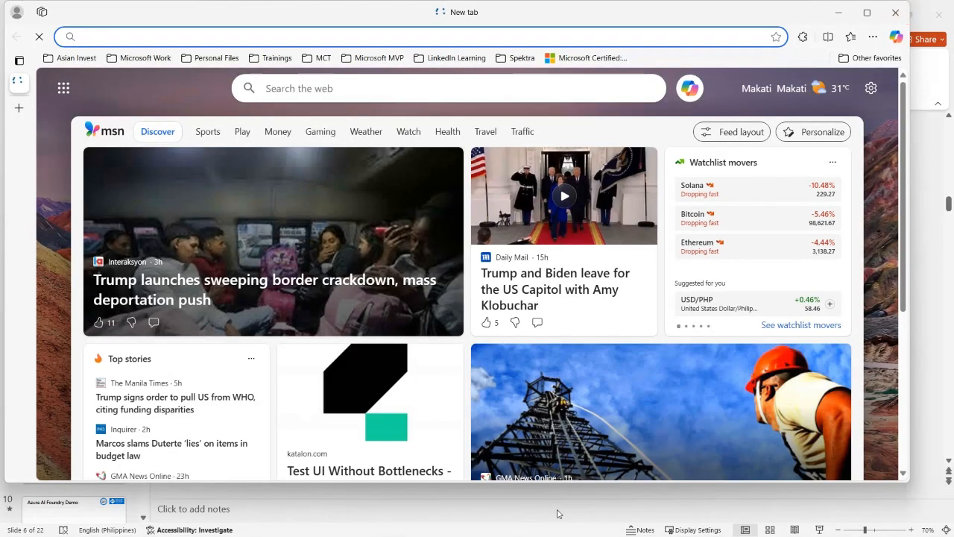
pyautogui.click(577, 532)
pyautogui.click(550, 528)
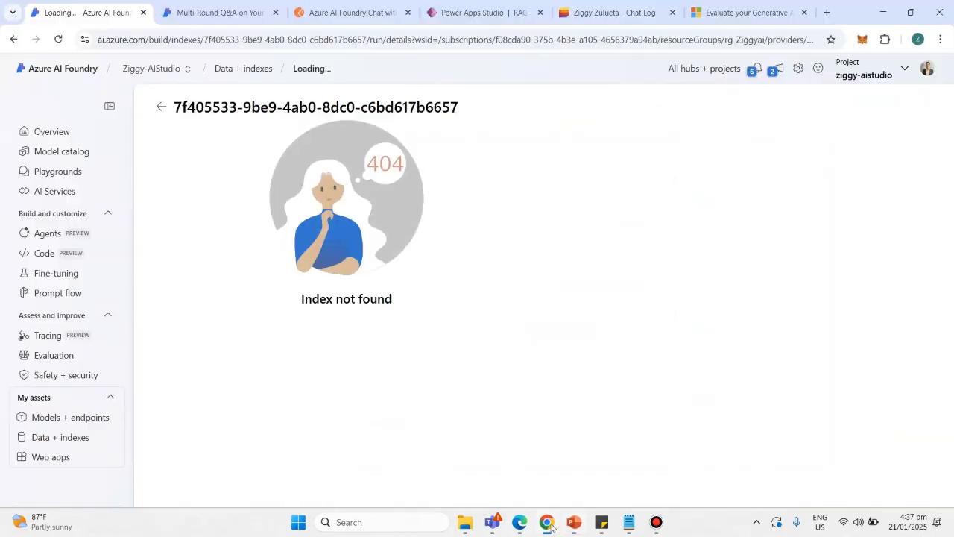
pyautogui.click(160, 106)
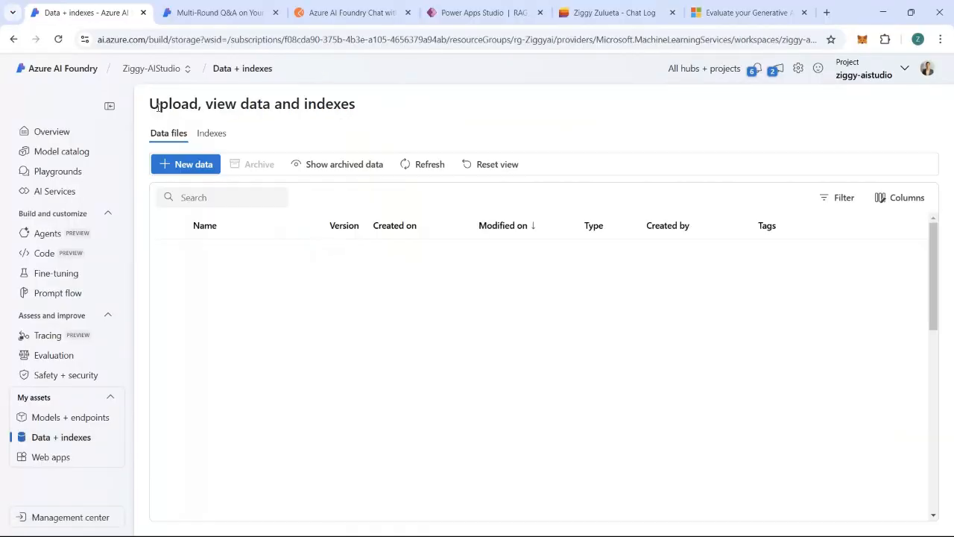
pyautogui.click(219, 139)
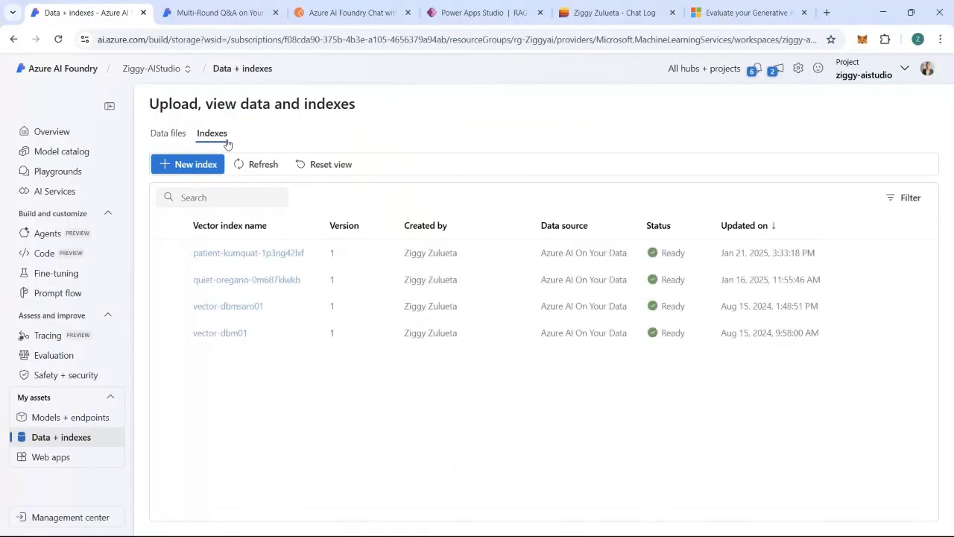
pyautogui.click(240, 253)
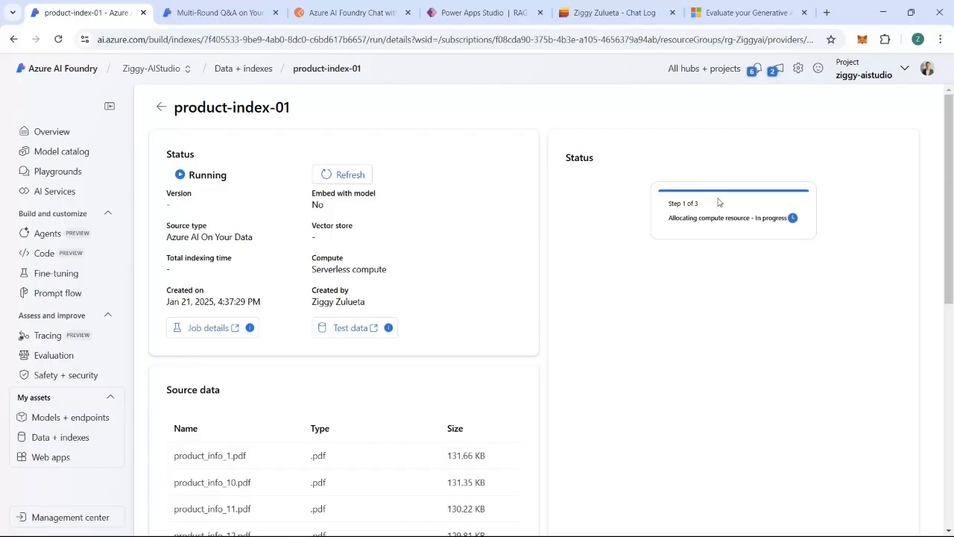
# Go back to the indexes list and open the quiet-oregano-0m687klwkb index and its index data.
pyautogui.click(161, 107)
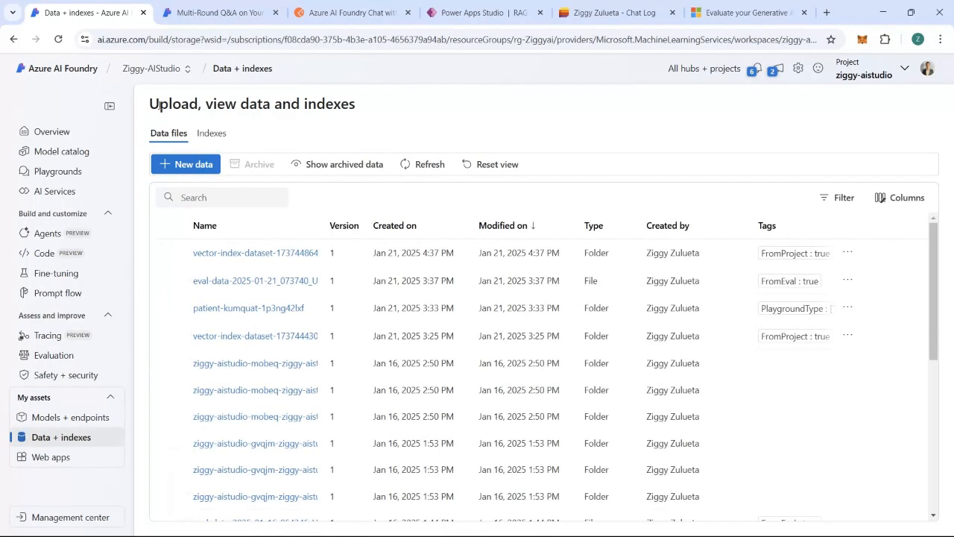
pyautogui.click(211, 136)
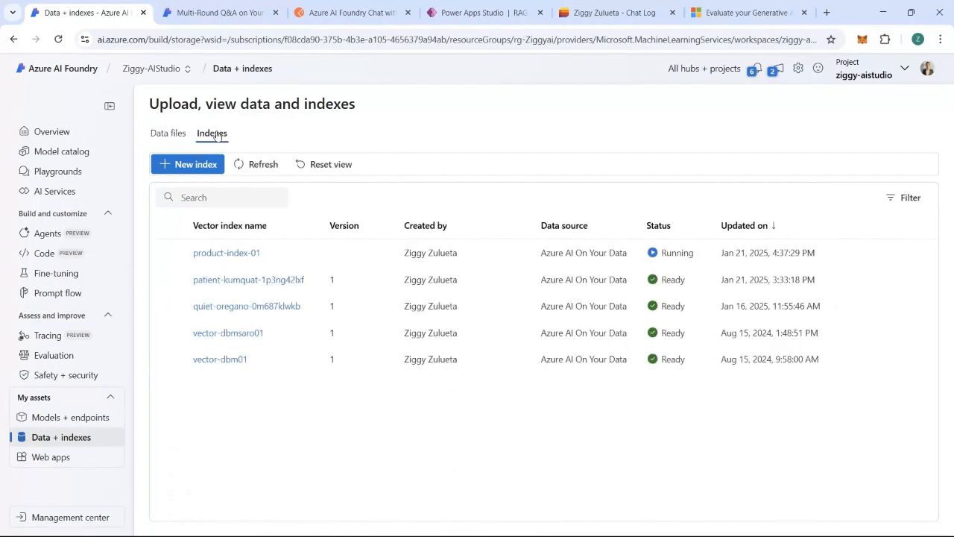
pyautogui.click(222, 308)
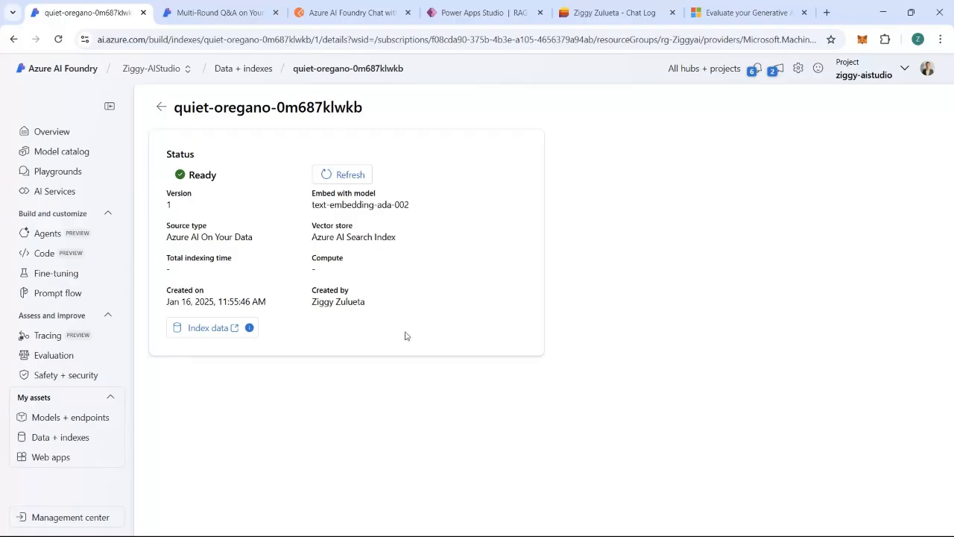
pyautogui.click(210, 329)
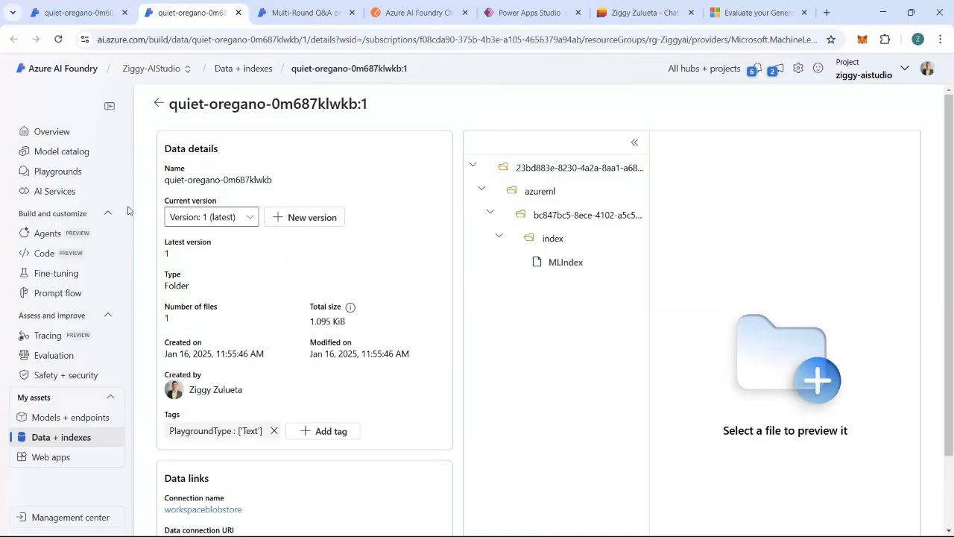
# Open the Chat playground with the gpt-4o (version:2024-05-13) deployment and collapse the navigation sidebar.
pyautogui.click(73, 176)
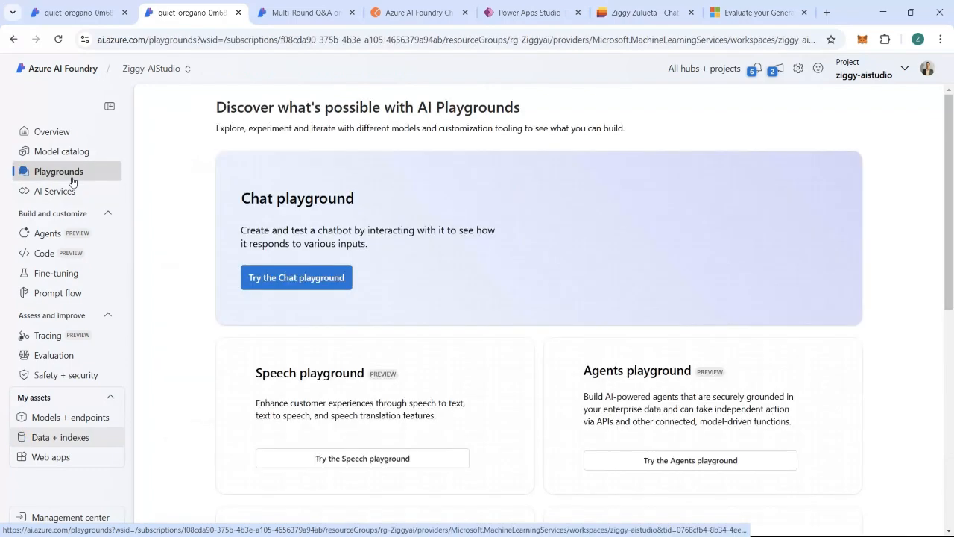
pyautogui.click(308, 287)
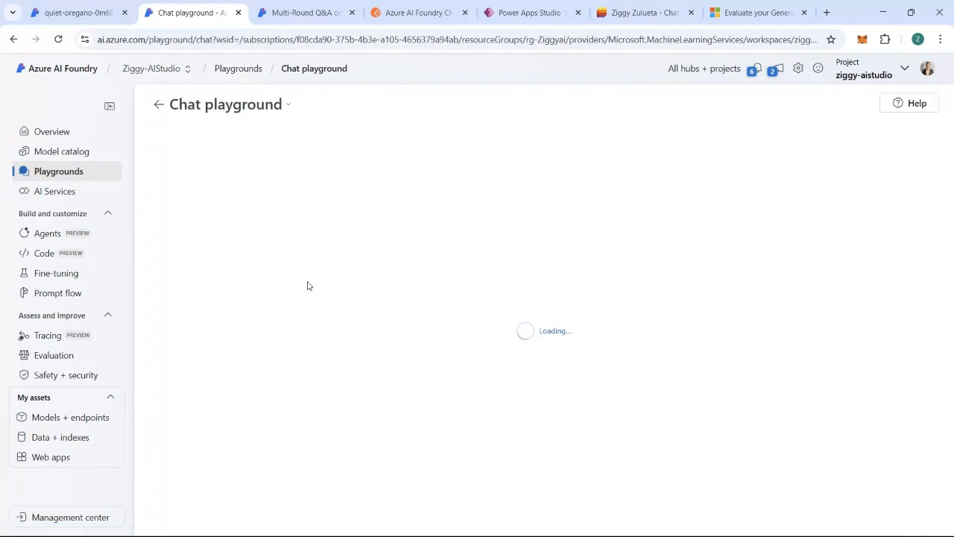
pyautogui.click(221, 220)
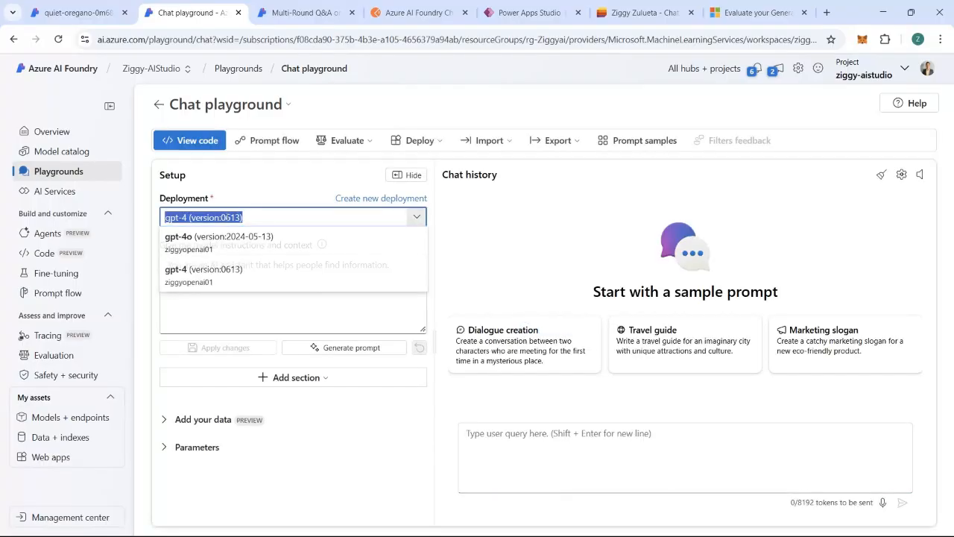
pyautogui.click(212, 246)
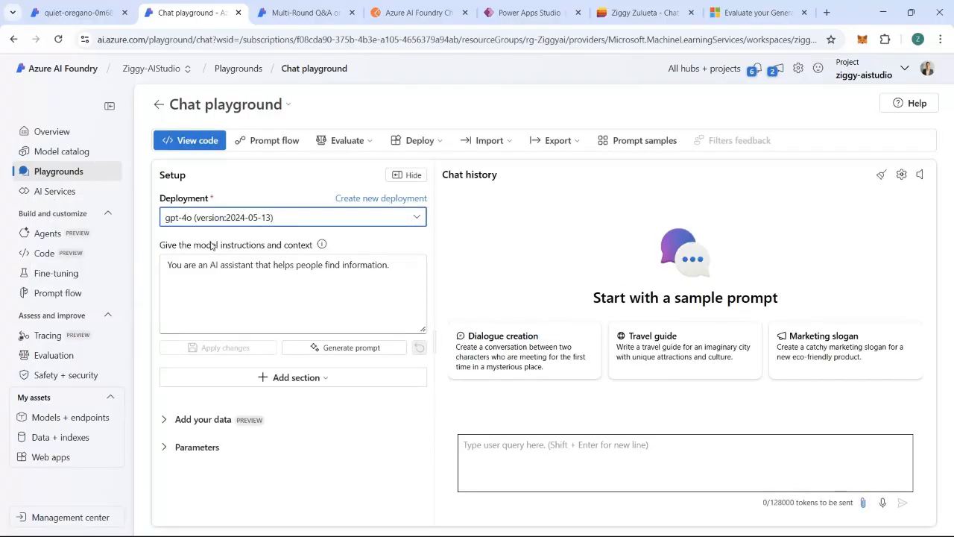
pyautogui.click(110, 105)
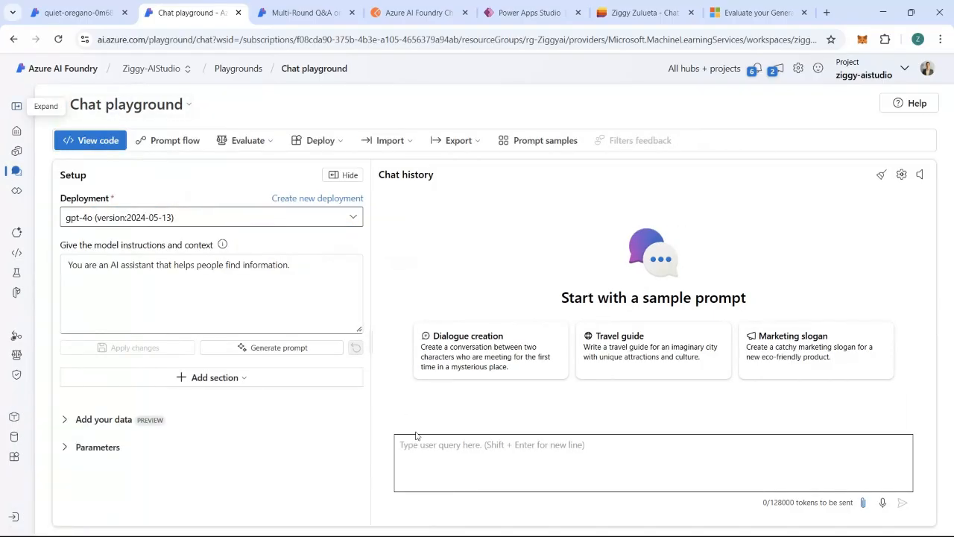
# Copy the product name "TrekStar Hiking Sandals" from product_info_18.pdf and return to the Chat playground.
pyautogui.click(431, 448)
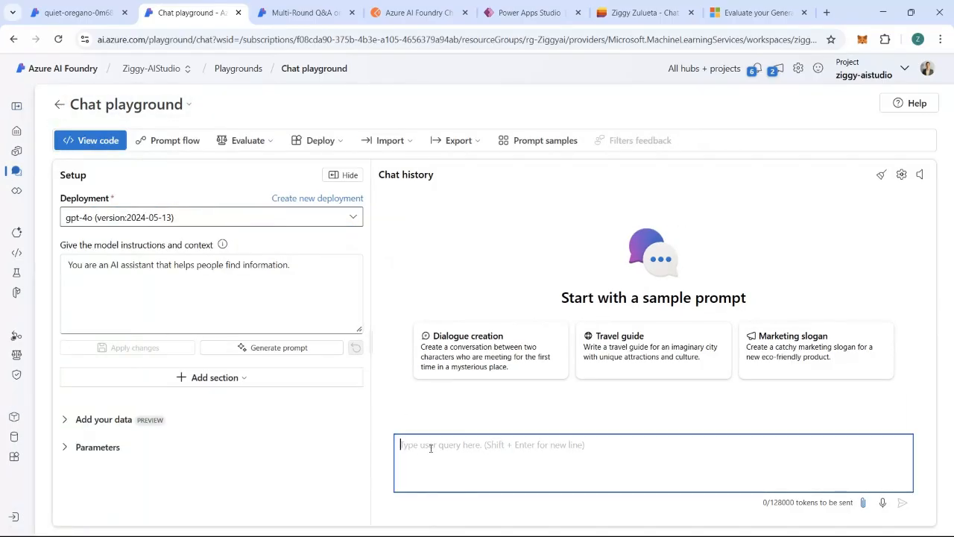
pyautogui.moveTo(475, 521)
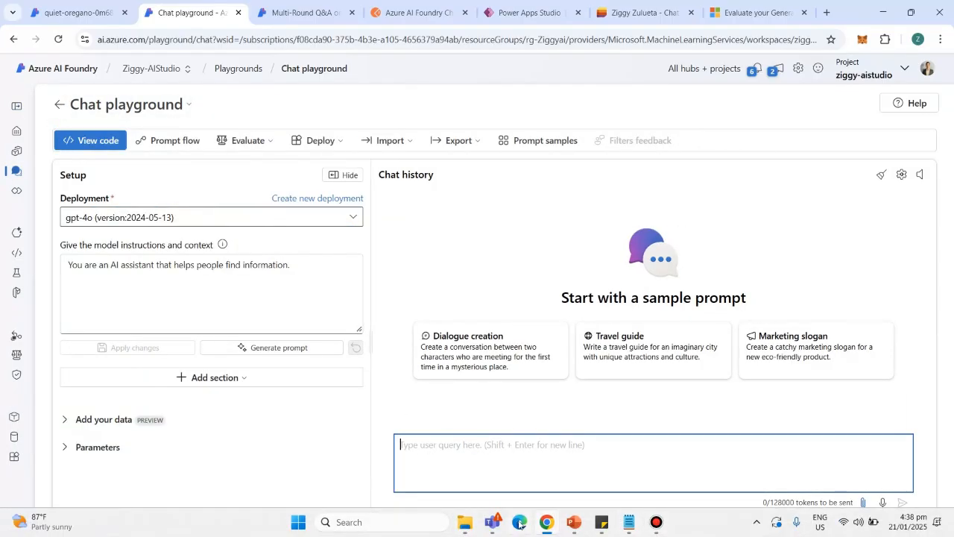
pyautogui.click(464, 521)
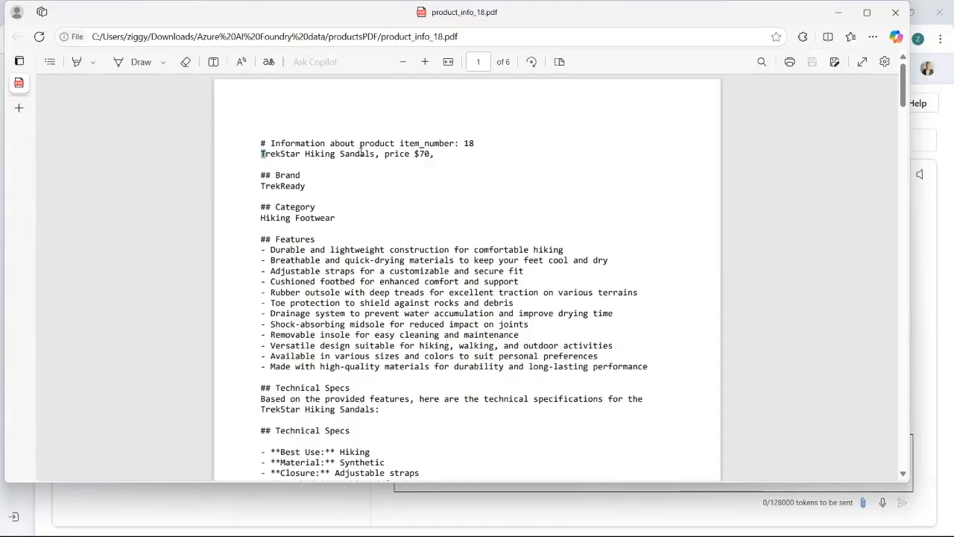
pyautogui.moveTo(261, 154); pyautogui.dragTo(375, 158)
pyautogui.hotkey('ctrl', 'c')
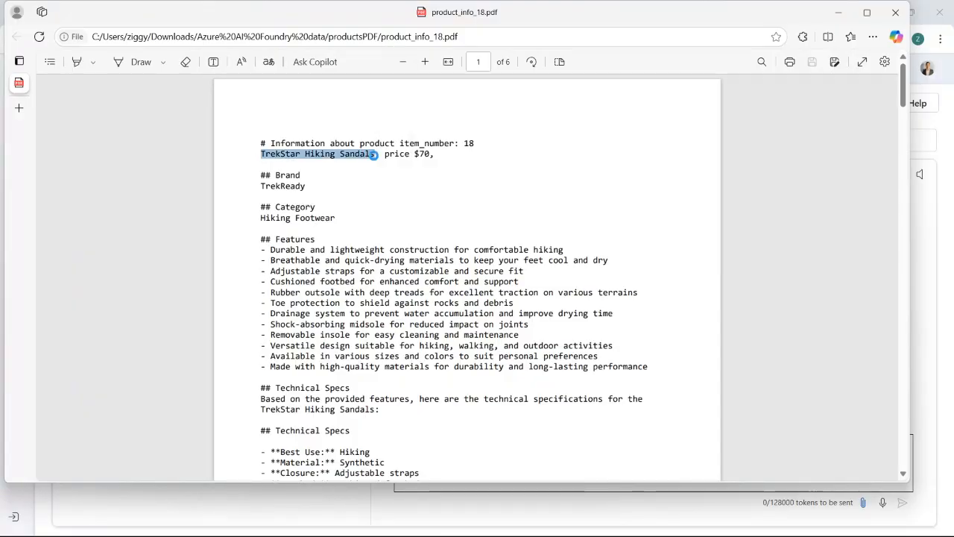
pyautogui.click(414, 518)
# Ask the model "What is the price of the TrekStar Hiking Sandals?" without any data source and highlight its reply.
pyautogui.click(440, 463)
pyautogui.write('What')
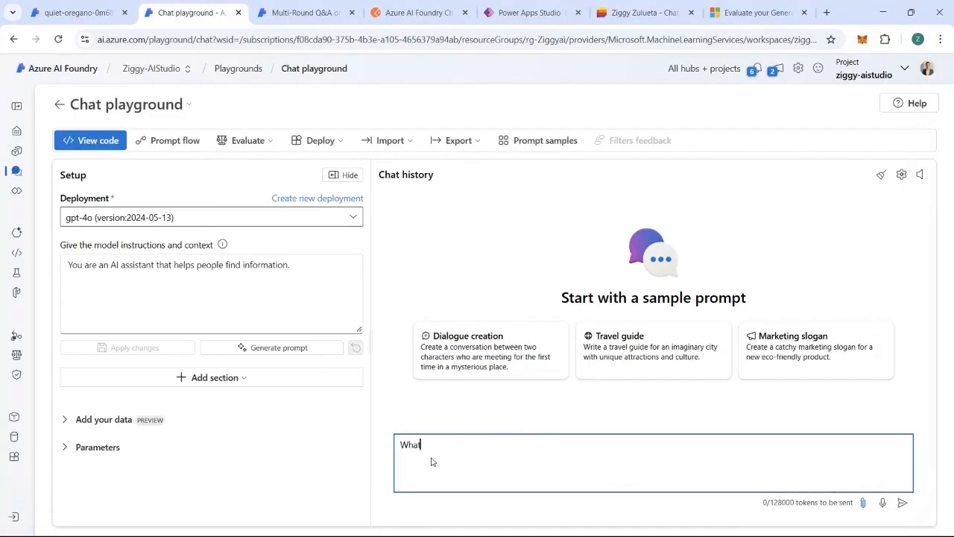
pyautogui.write(' is the price of teh')
pyautogui.write(' TrekStar Hiking Sandals?')
pyautogui.press('Return')
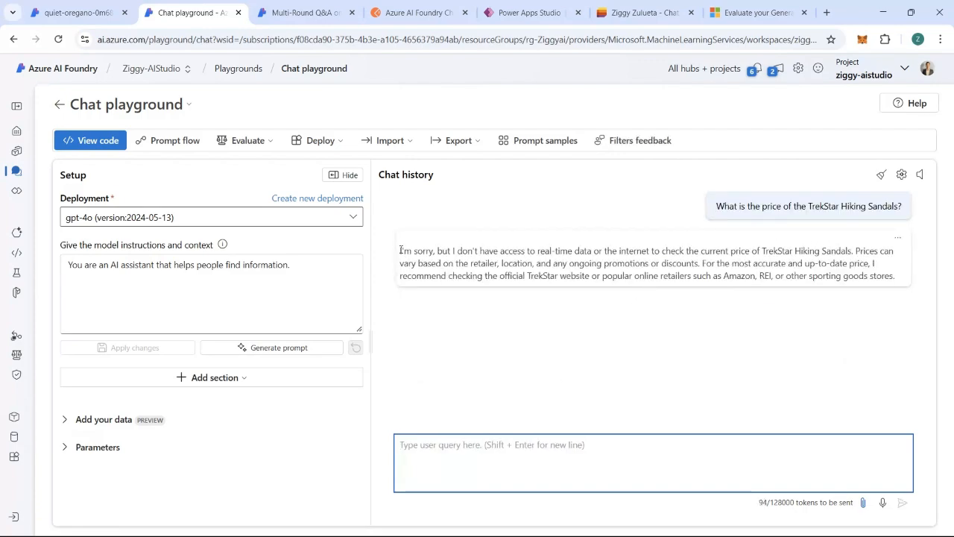
pyautogui.moveTo(401, 251); pyautogui.dragTo(900, 290)
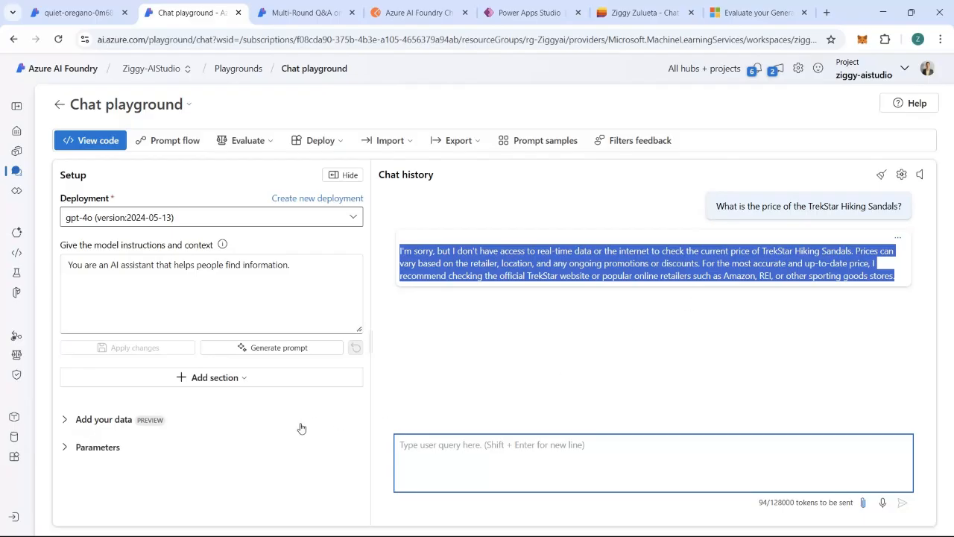
# Add the project index quiet-oregano-0m687klwkb as the chat's data and set its search type to "Hybrid + semantic".
pyautogui.click(64, 421)
pyautogui.scroll(-2, 221, 346)
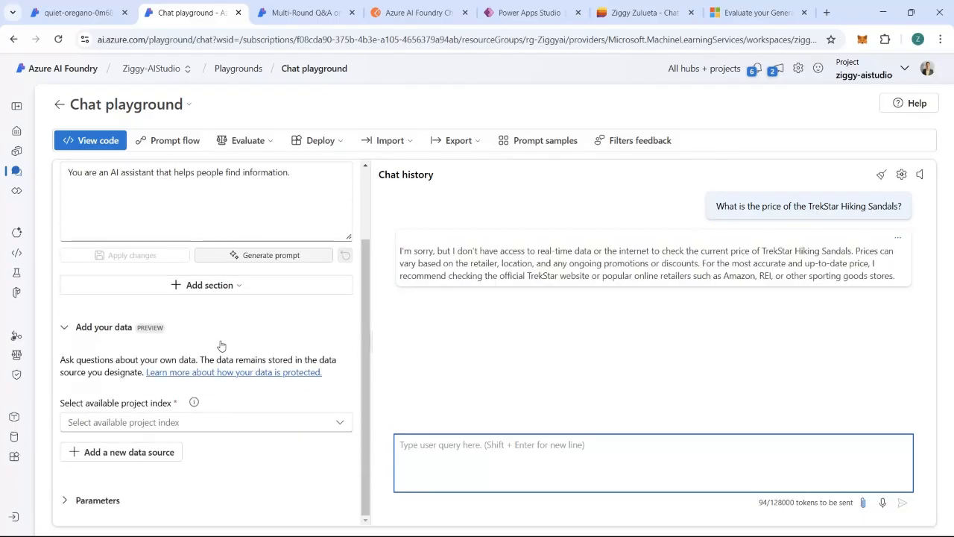
pyautogui.click(104, 423)
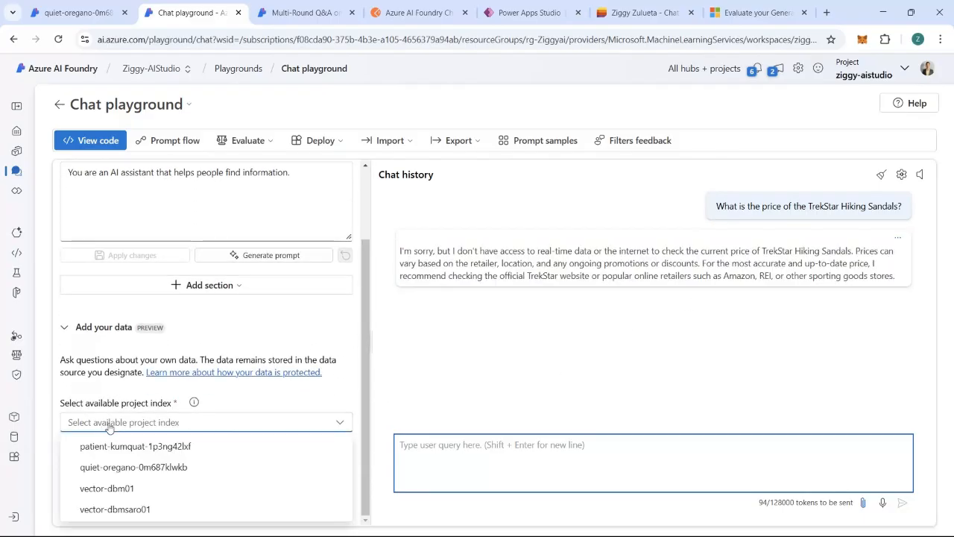
pyautogui.click(112, 467)
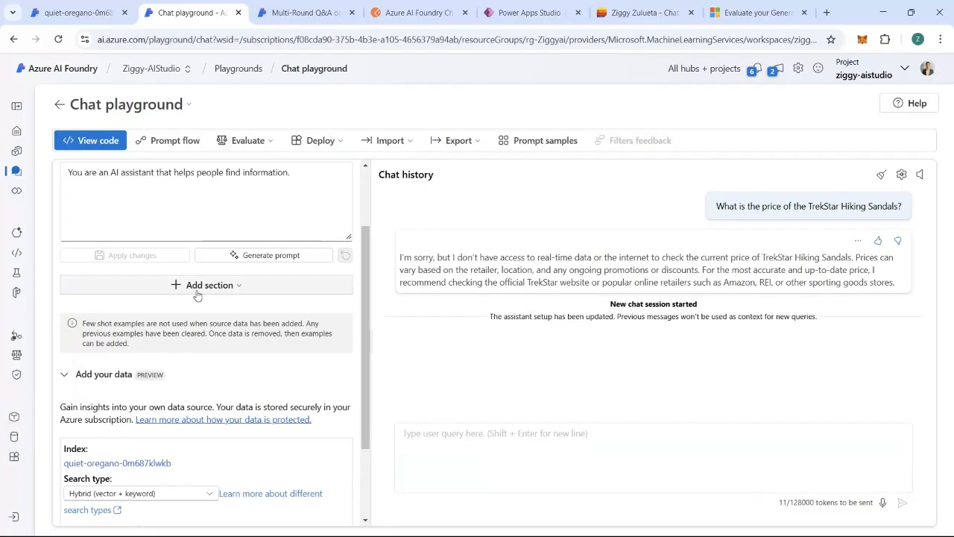
pyautogui.click(155, 386)
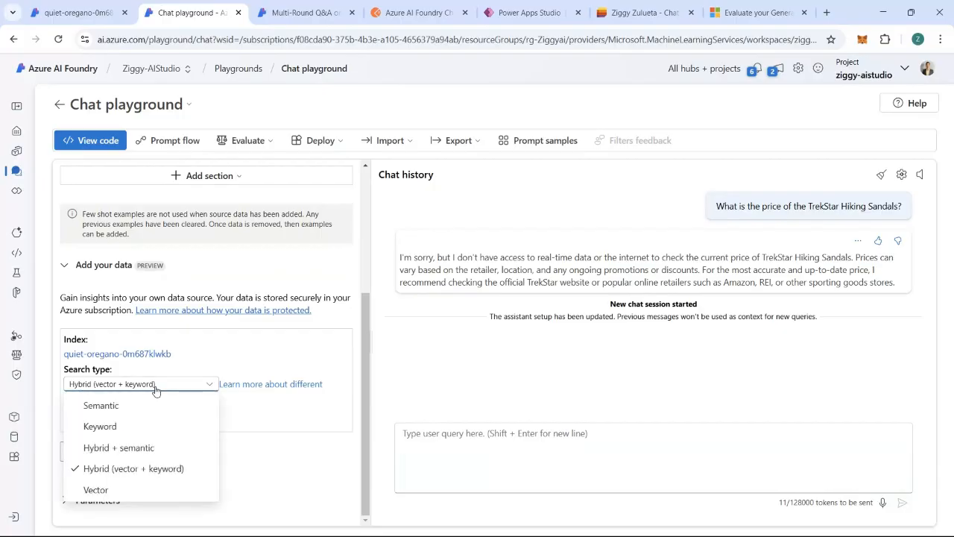
pyautogui.click(117, 448)
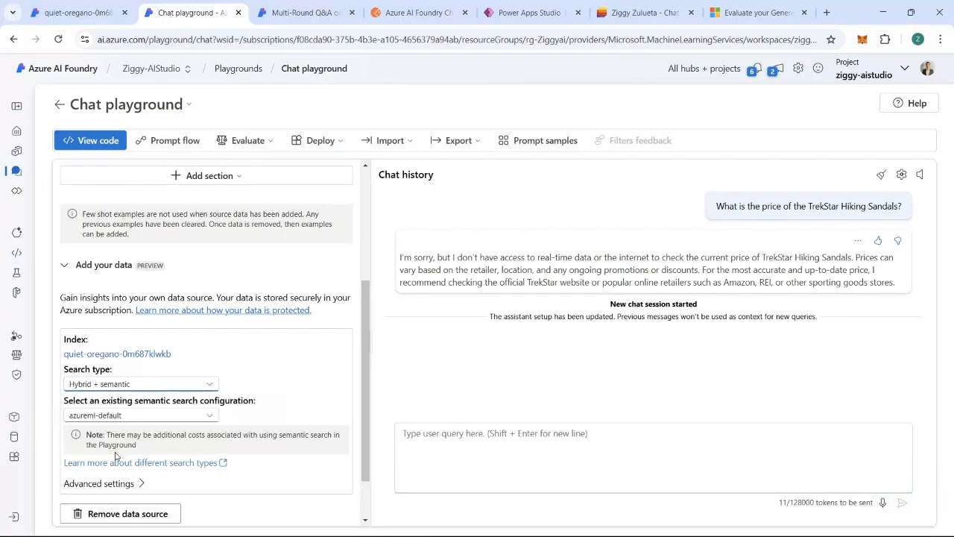
# Resubmit the earlier question "What is the price of the TrekStar Hiking Sandals?" to the chat grounded in the added index.
pyautogui.click(483, 441)
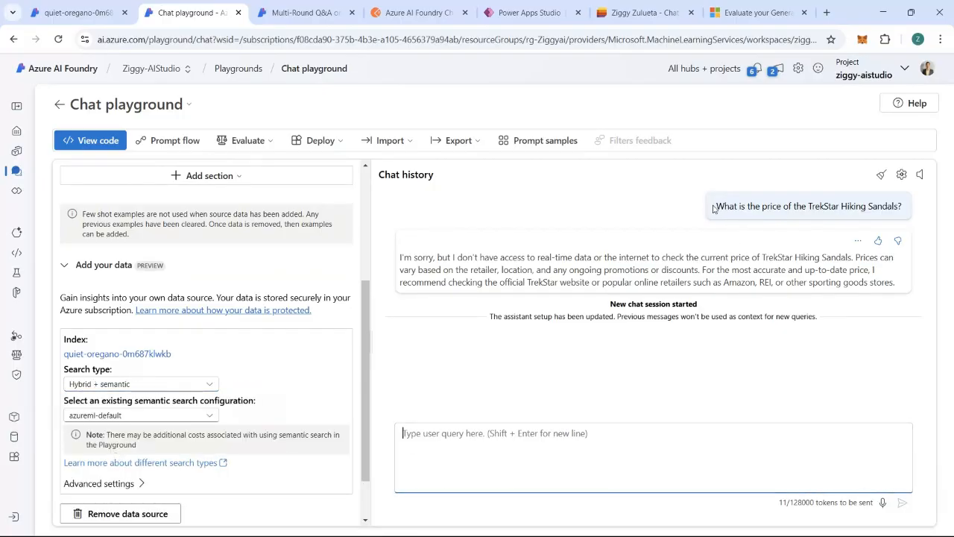
pyautogui.moveTo(712, 208); pyautogui.dragTo(905, 210)
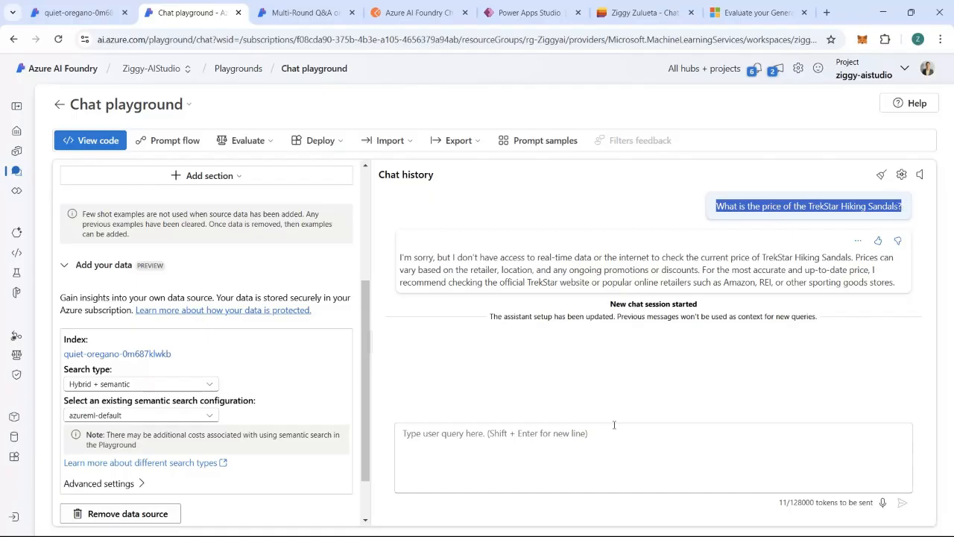
pyautogui.click(597, 443)
pyautogui.hotkey('ctrl', 'v')
pyautogui.press('Return')
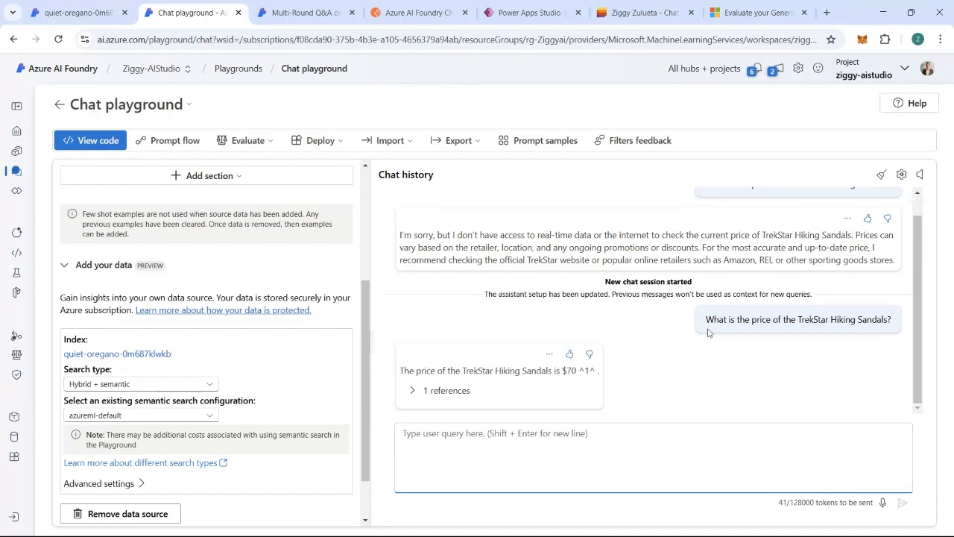
# Open the reply's product_info_18.pdf citation and check it against the product's price line in the source PDF.
pyautogui.click(401, 393)
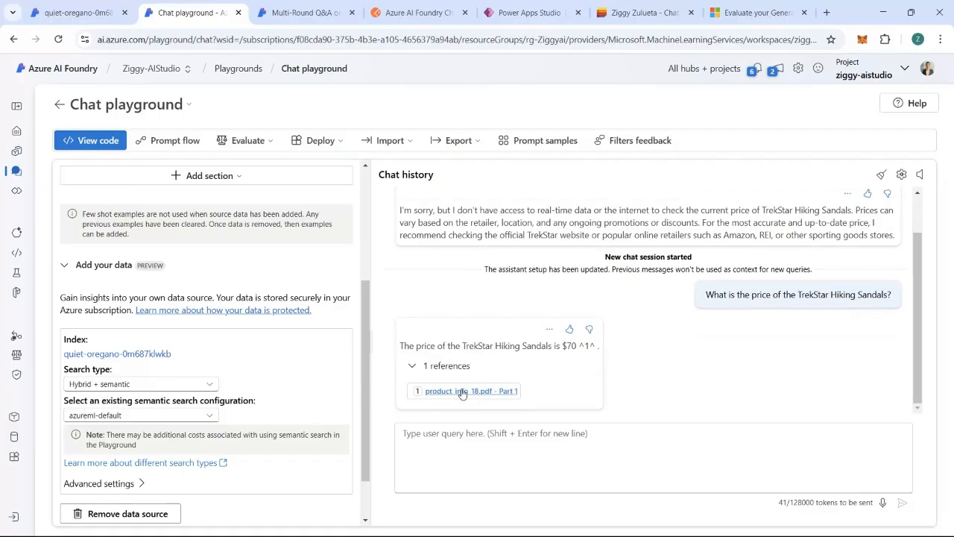
pyautogui.click(462, 393)
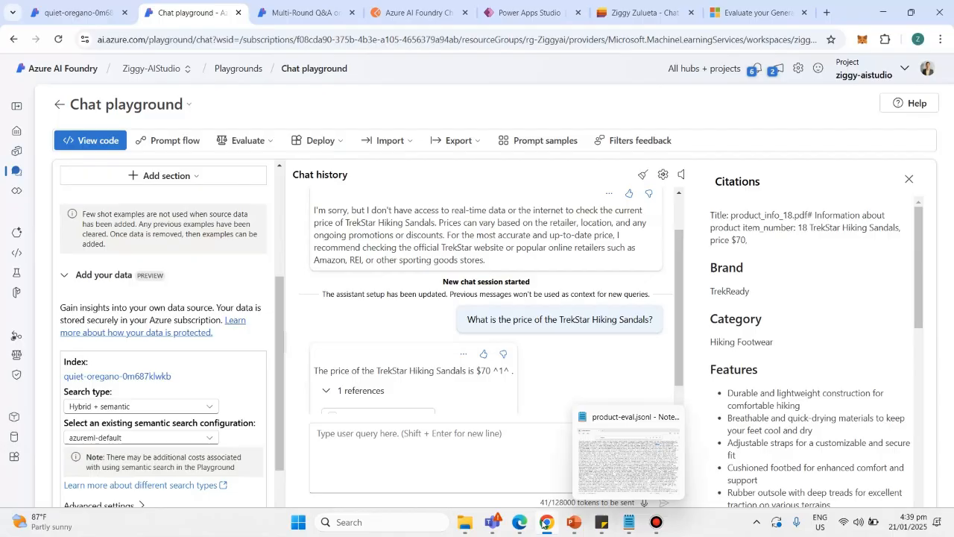
pyautogui.moveTo(541, 524)
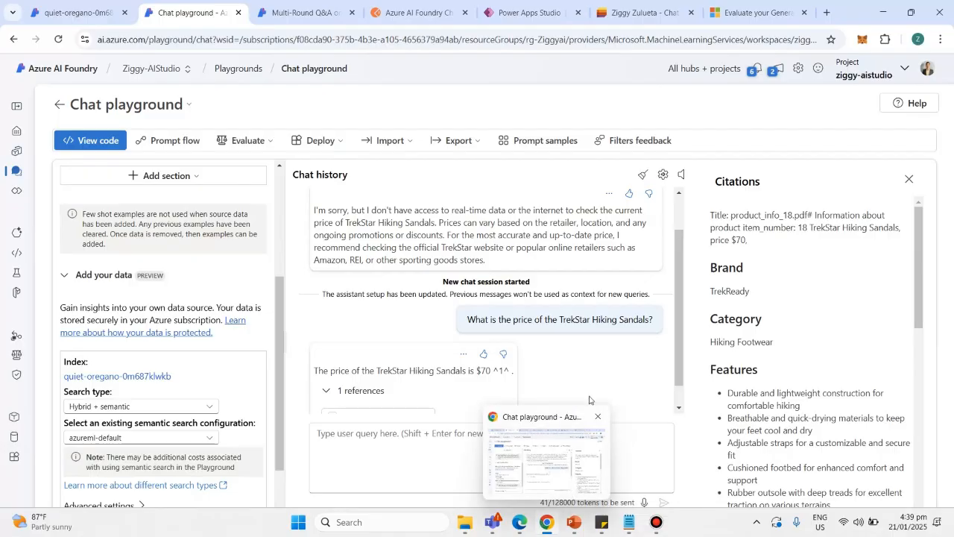
pyautogui.press('super+Tab')
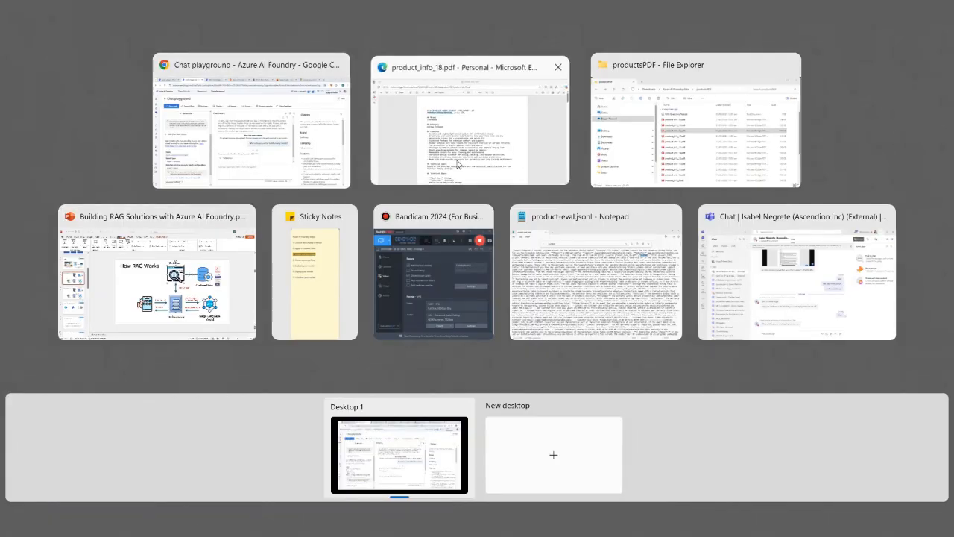
pyautogui.click(380, 171)
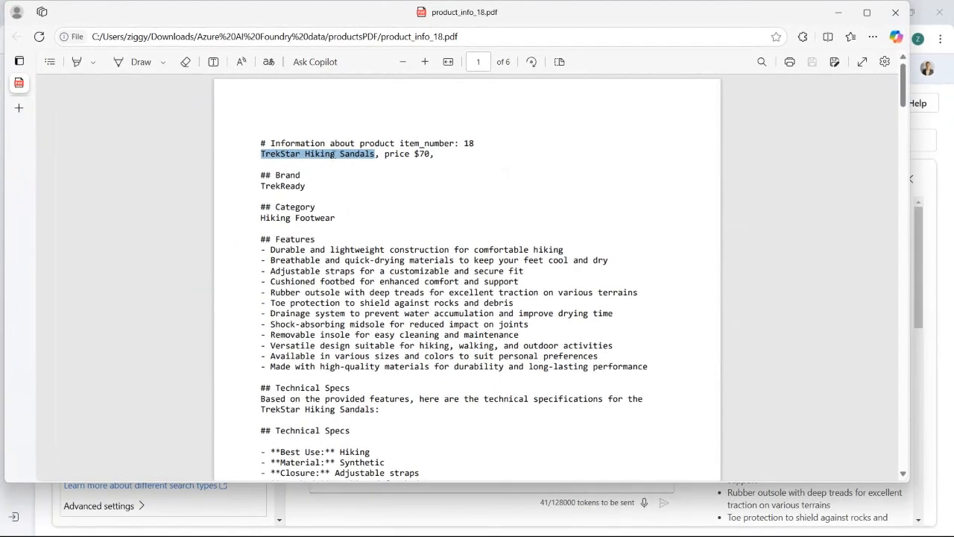
pyautogui.moveTo(389, 157); pyautogui.dragTo(474, 147)
pyautogui.click(442, 516)
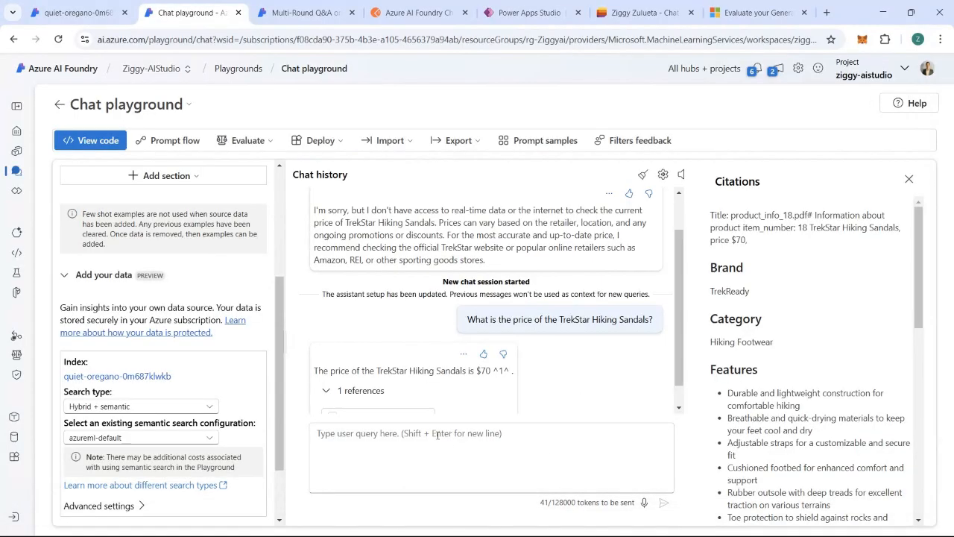
# Open the "Azure AI Foundry Steps" sticky note, review the first three steps and highlight "4. Create a prompt flow".
pyautogui.click(602, 524)
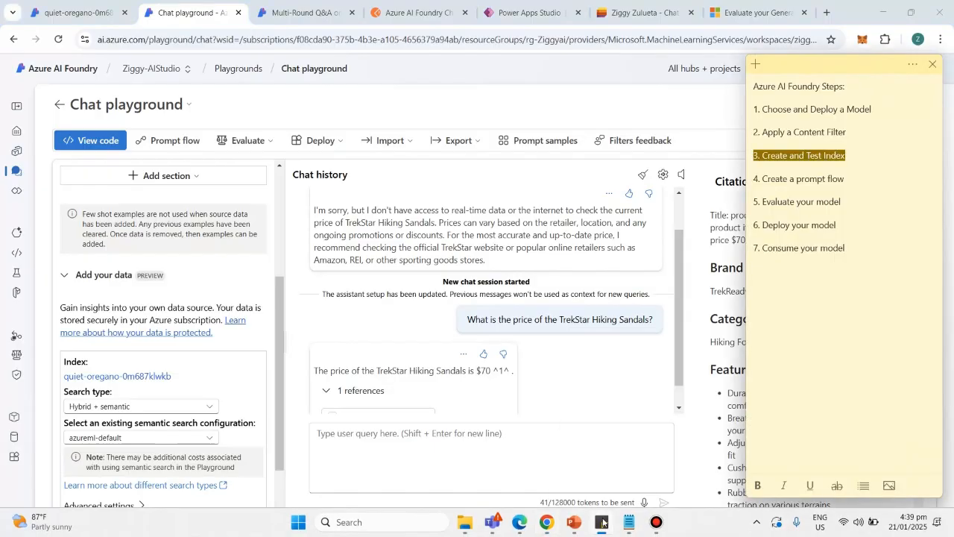
pyautogui.click(805, 173)
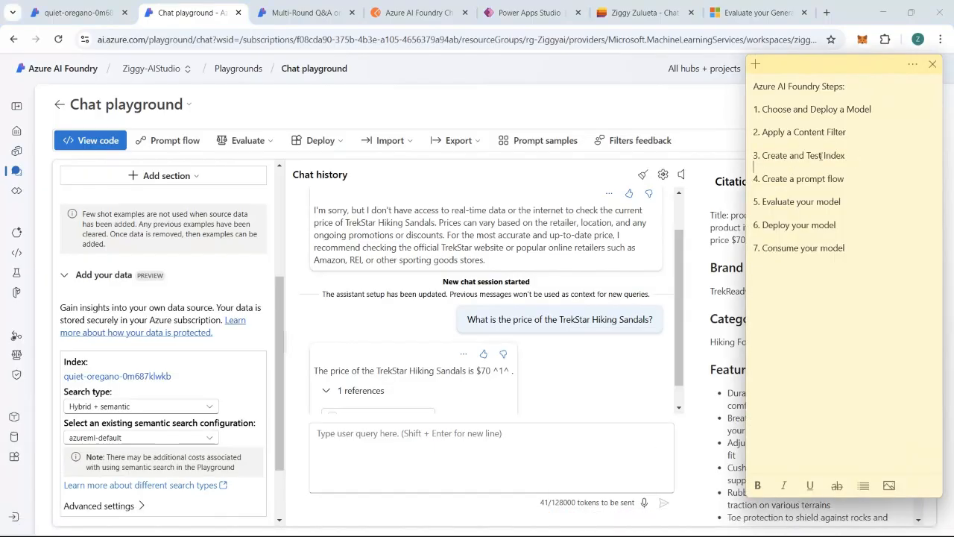
pyautogui.moveTo(772, 110); pyautogui.dragTo(852, 106)
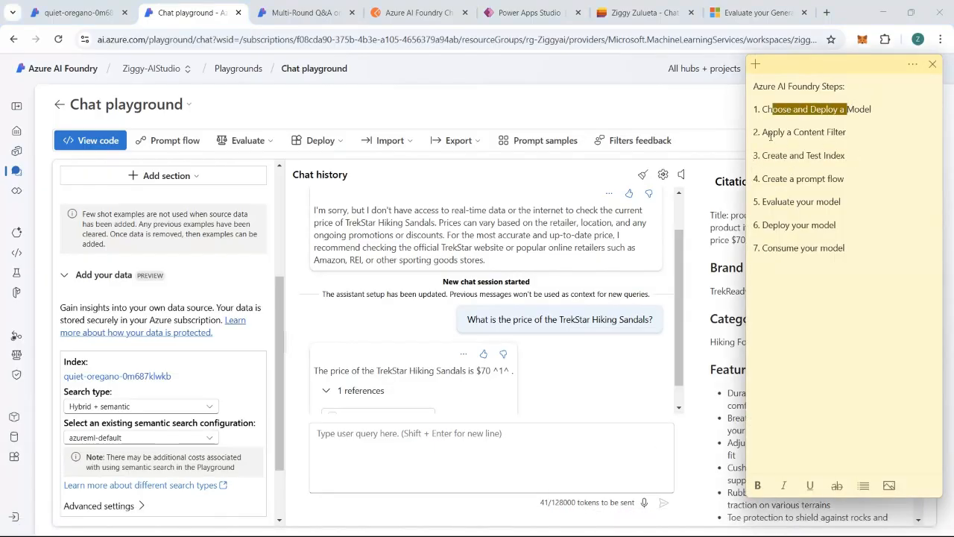
pyautogui.moveTo(769, 133); pyautogui.dragTo(826, 133)
pyautogui.click(794, 132)
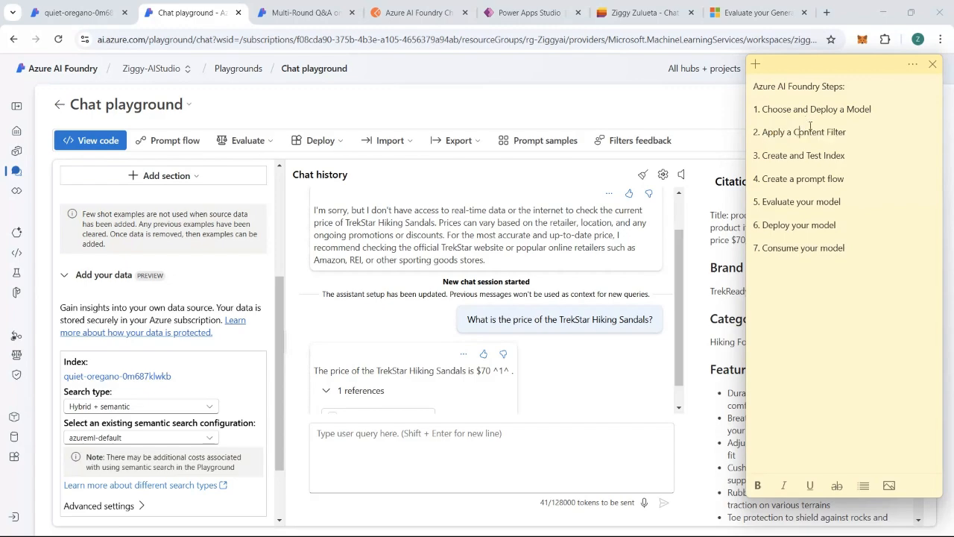
pyautogui.moveTo(845, 156); pyautogui.dragTo(766, 158)
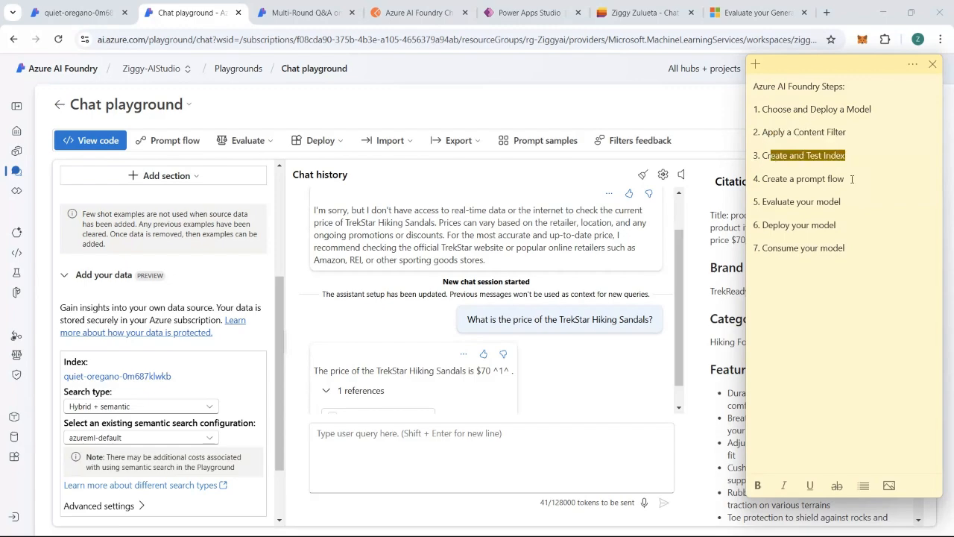
pyautogui.moveTo(852, 179); pyautogui.dragTo(737, 179)
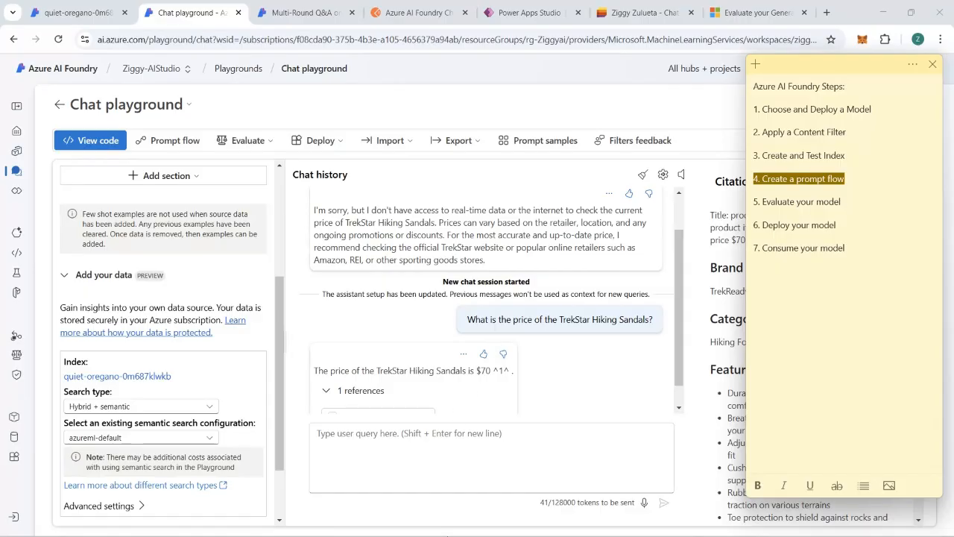
# Switch to the PowerPoint deck and point out the Orchestrator and Retriever on the "How RAG Works" slide.
pyautogui.moveTo(496, 511)
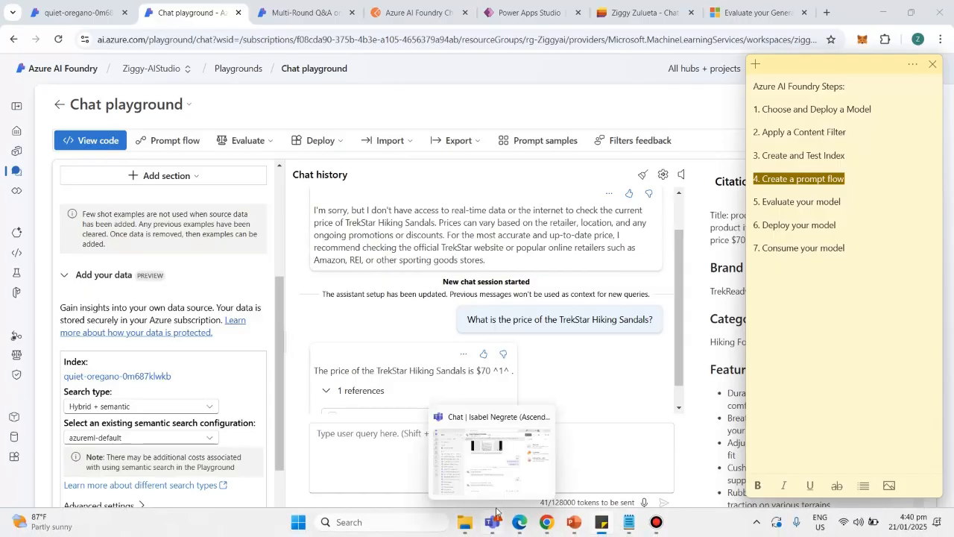
pyautogui.click(572, 522)
pyautogui.click(569, 378)
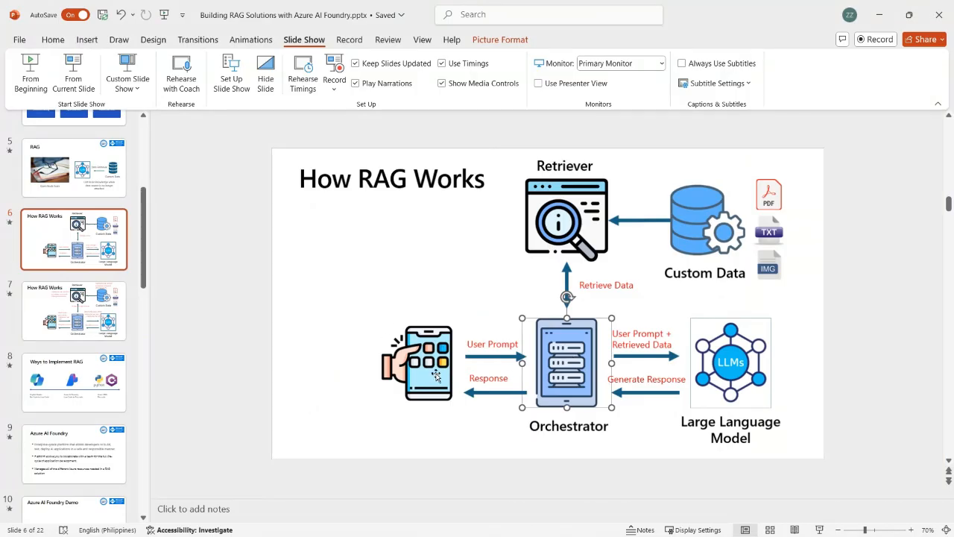
pyautogui.click(571, 237)
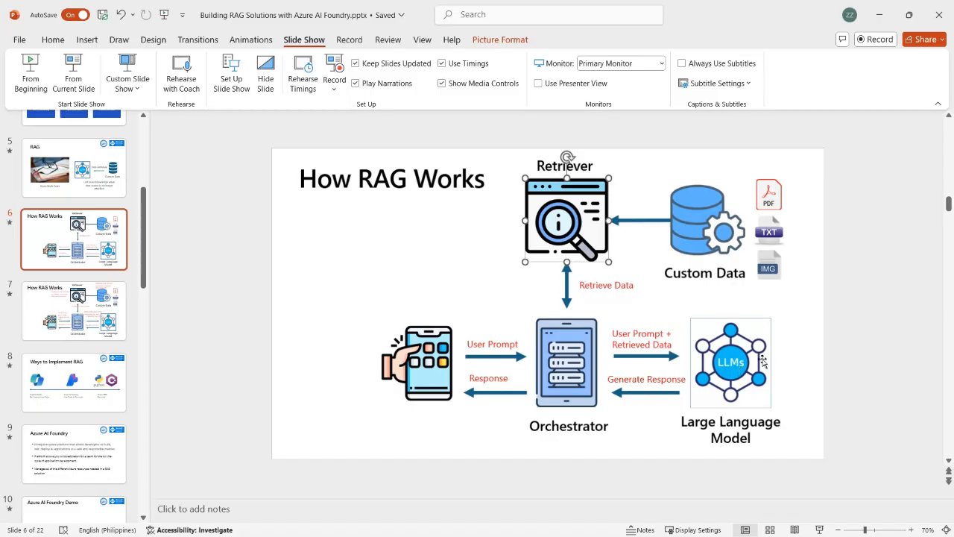
pyautogui.click(586, 384)
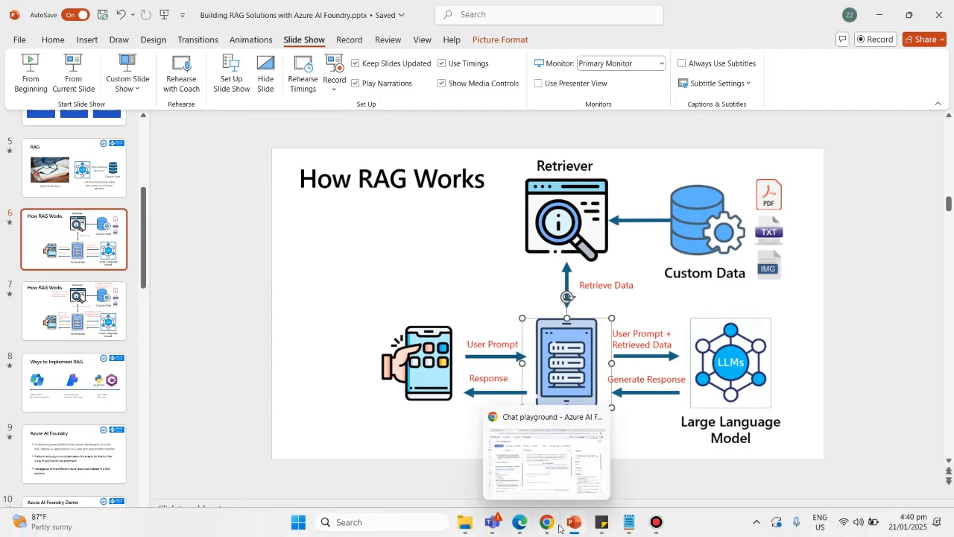
# Return to Azure AI Foundry in Chrome and create a prompt flow by cloning the "Multi-Round Q&A on Your Data" sample with its default folder name.
pyautogui.click(546, 525)
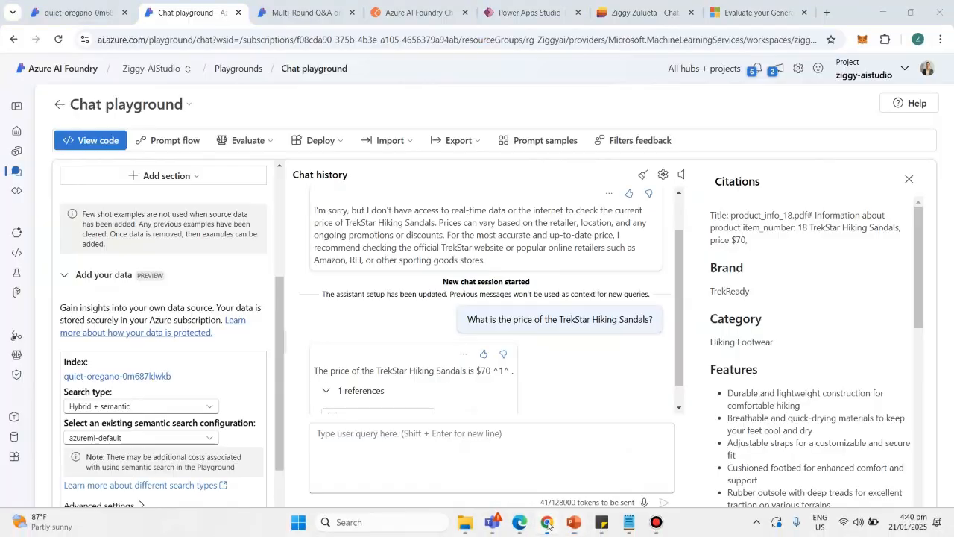
pyautogui.click(16, 107)
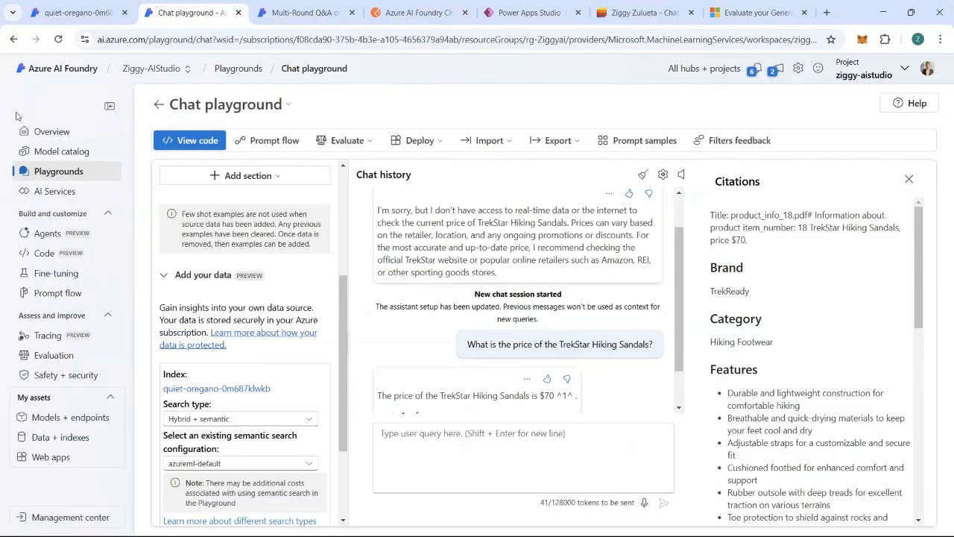
pyautogui.click(65, 295)
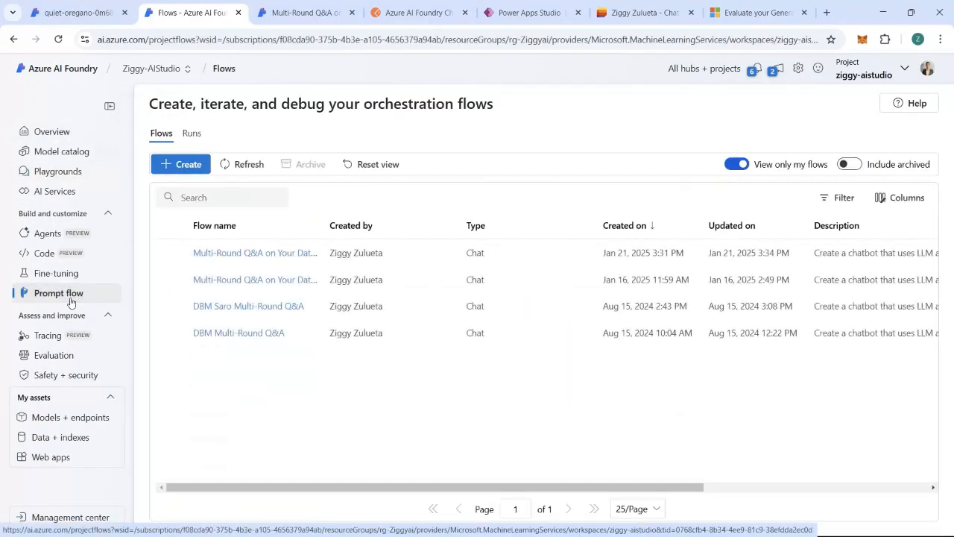
pyautogui.click(195, 164)
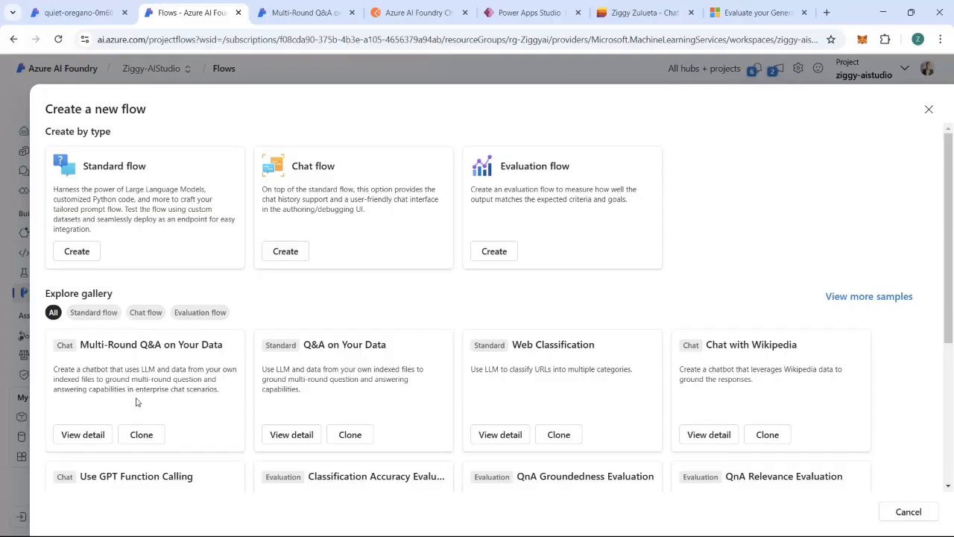
pyautogui.moveTo(78, 343); pyautogui.dragTo(231, 357)
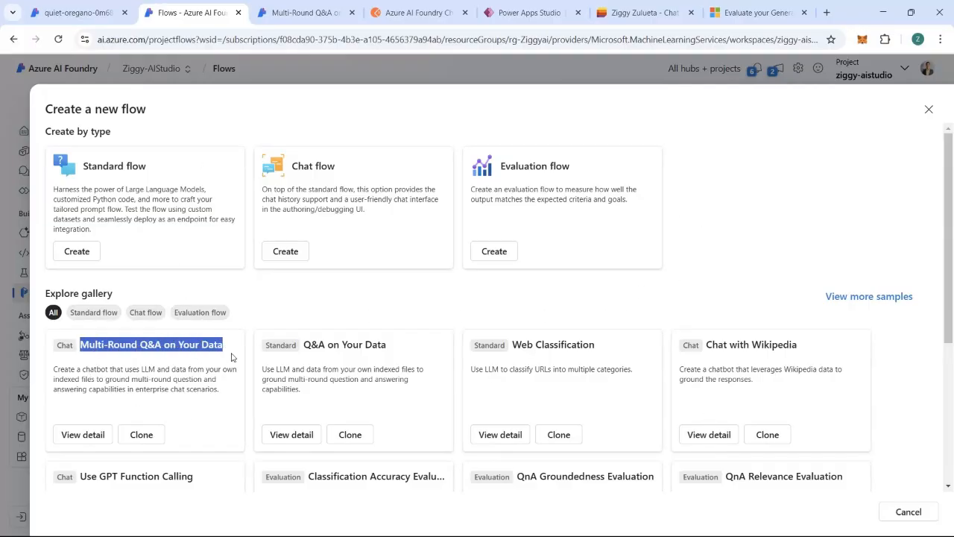
pyautogui.click(154, 432)
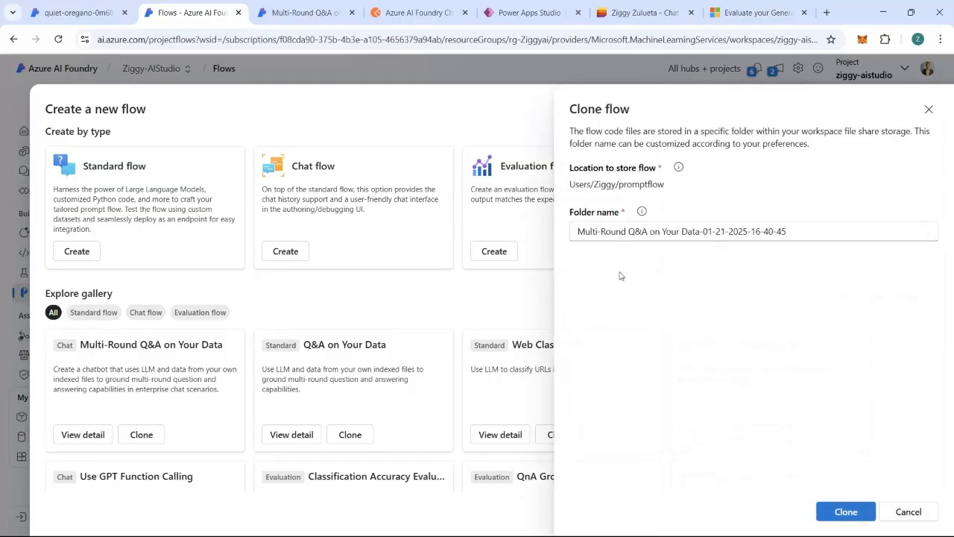
pyautogui.click(821, 513)
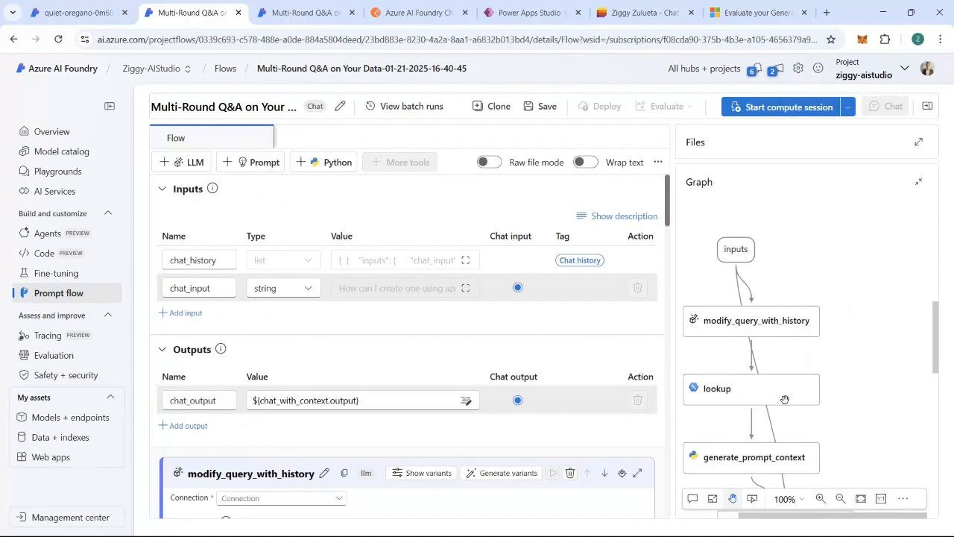
# Start the cloned flow's compute session and collapse the side navigation to widen the flow editor.
pyautogui.click(777, 109)
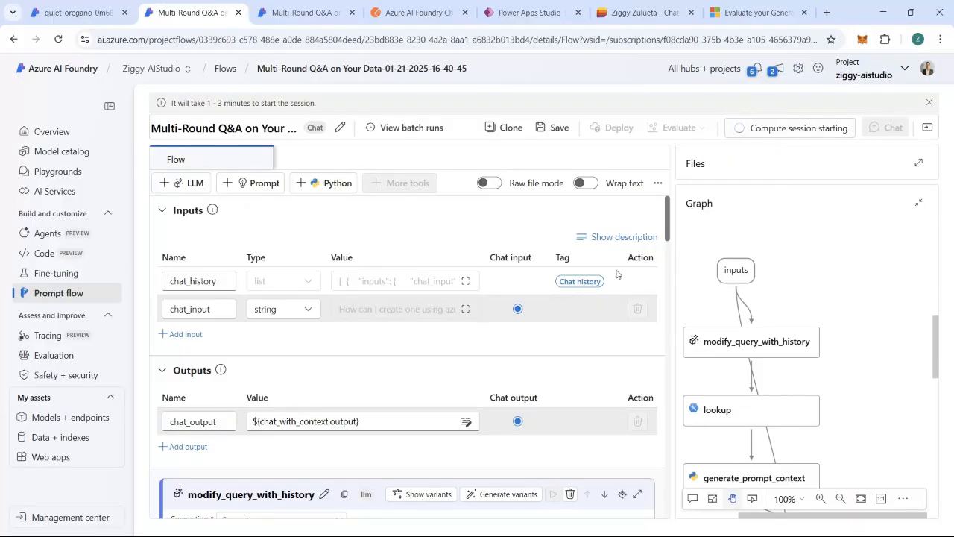
pyautogui.scroll(-1, 318, 350)
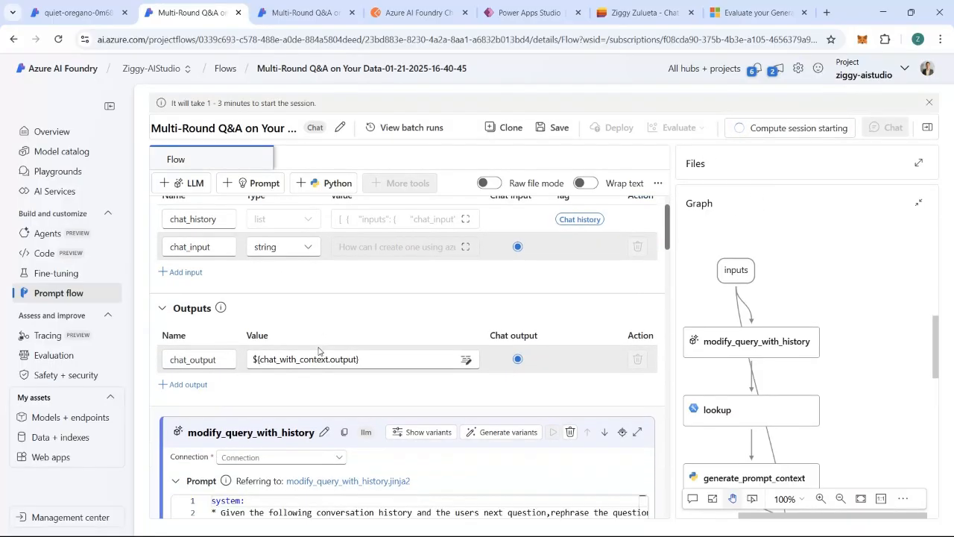
pyautogui.click(110, 105)
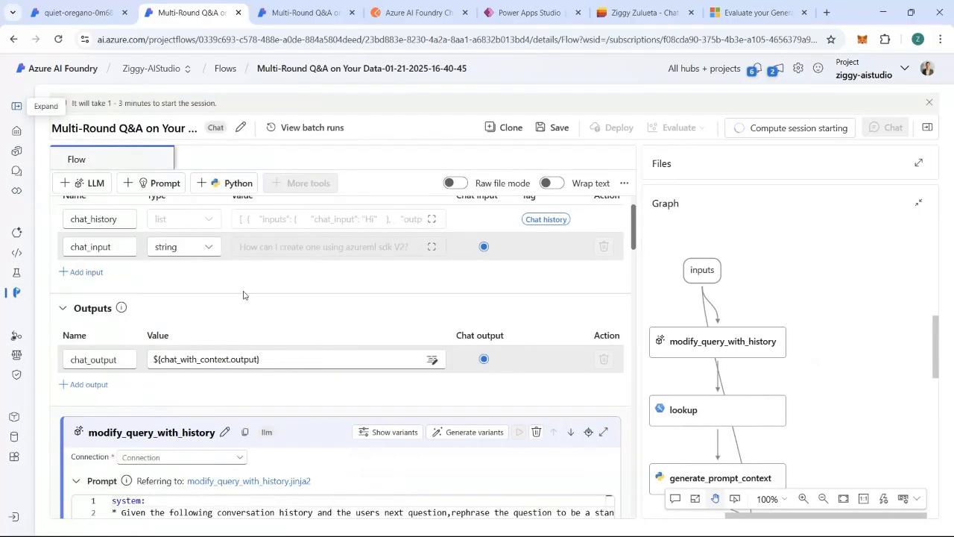
# Review the flow graph and line up the inputs and modify_query_with_history nodes closer to its centre.
pyautogui.scroll(-3, 735, 319)
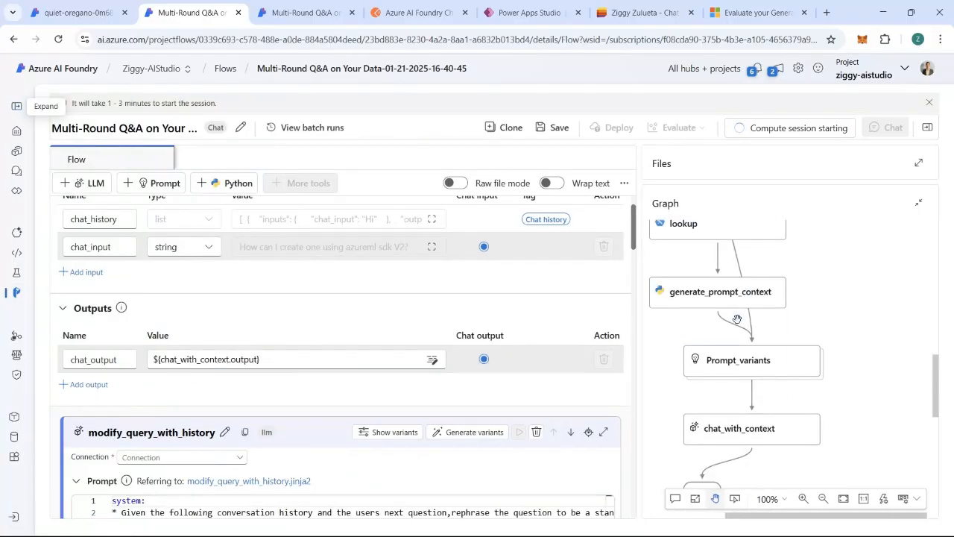
pyautogui.scroll(3, 735, 319)
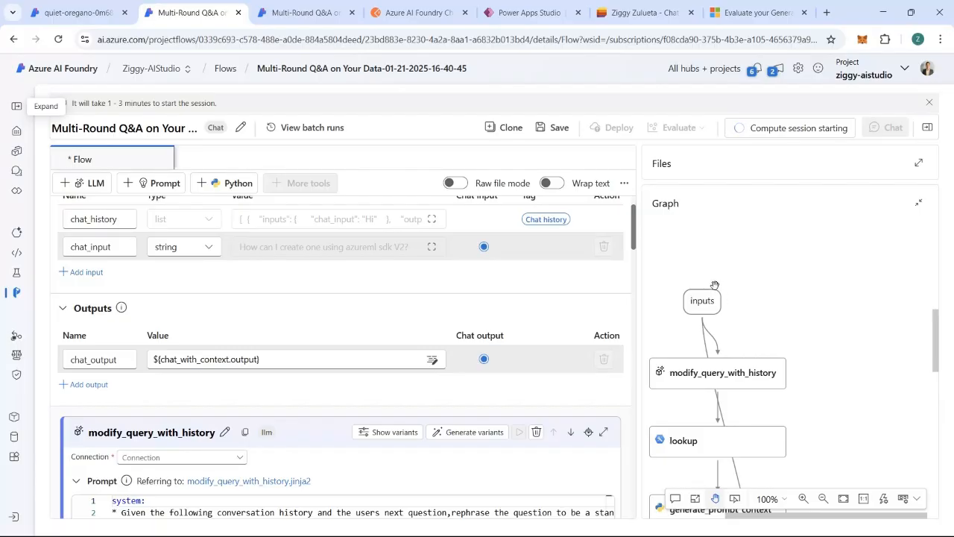
pyautogui.moveTo(690, 300); pyautogui.dragTo(767, 267)
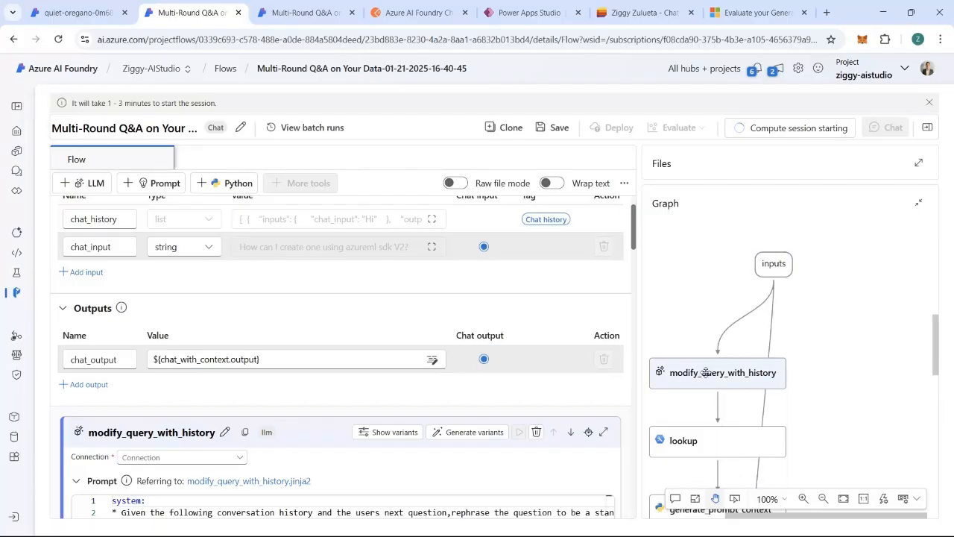
pyautogui.moveTo(706, 373); pyautogui.dragTo(766, 334)
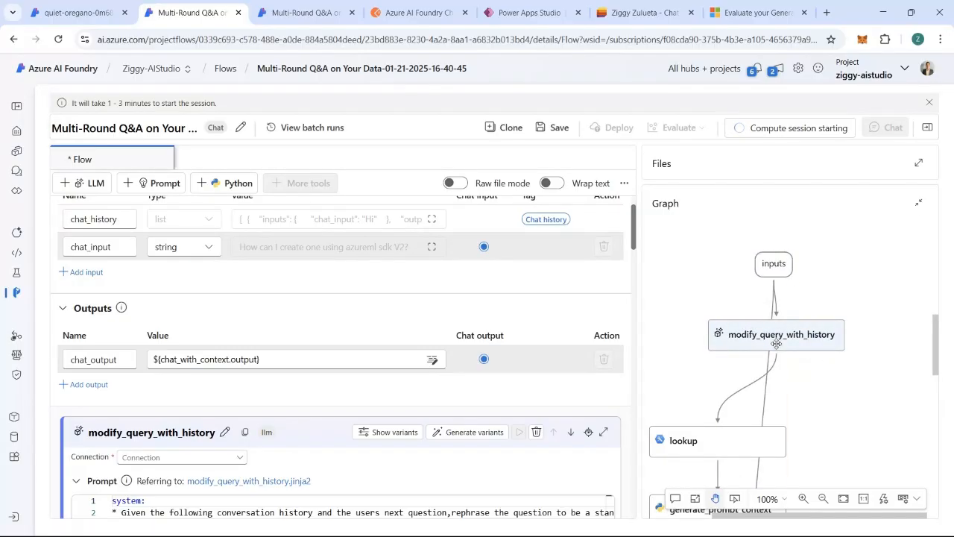
pyautogui.scroll(-1, 729, 359)
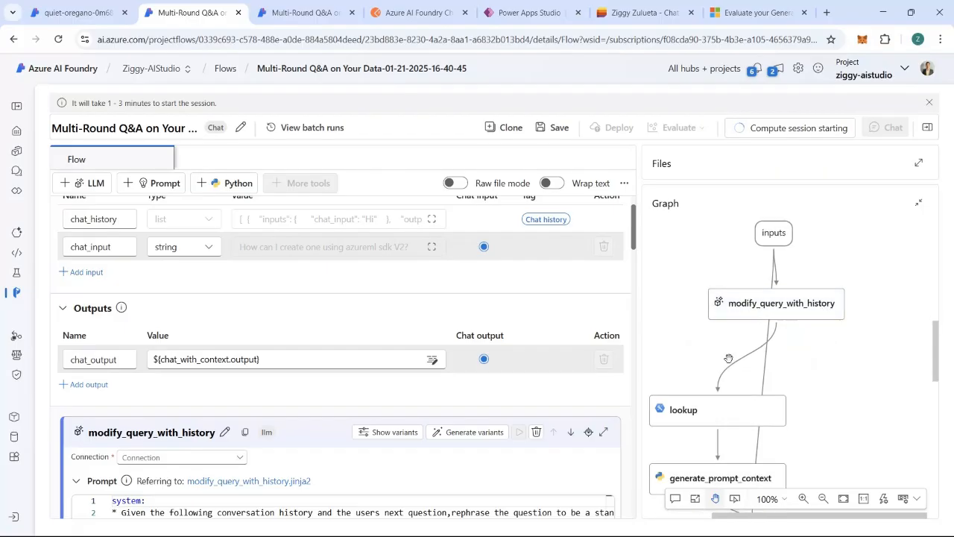
pyautogui.moveTo(764, 312); pyautogui.dragTo(750, 314)
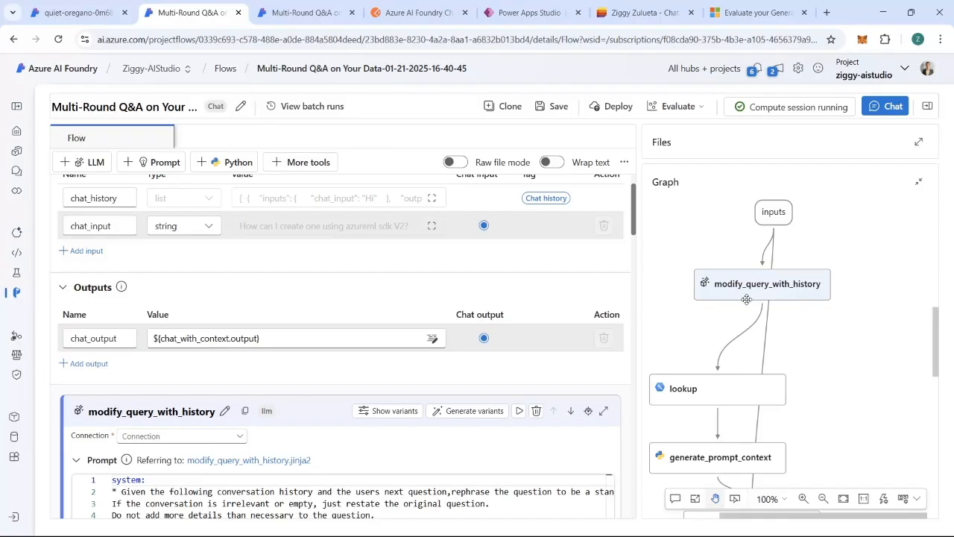
# Rearrange the lookup, generate_prompt_context, Prompt_variants, chat_with_context and outputs nodes into a compact vertical chain in the flow graph.
pyautogui.moveTo(722, 383); pyautogui.dragTo(782, 368)
pyautogui.scroll(-1, 837, 389)
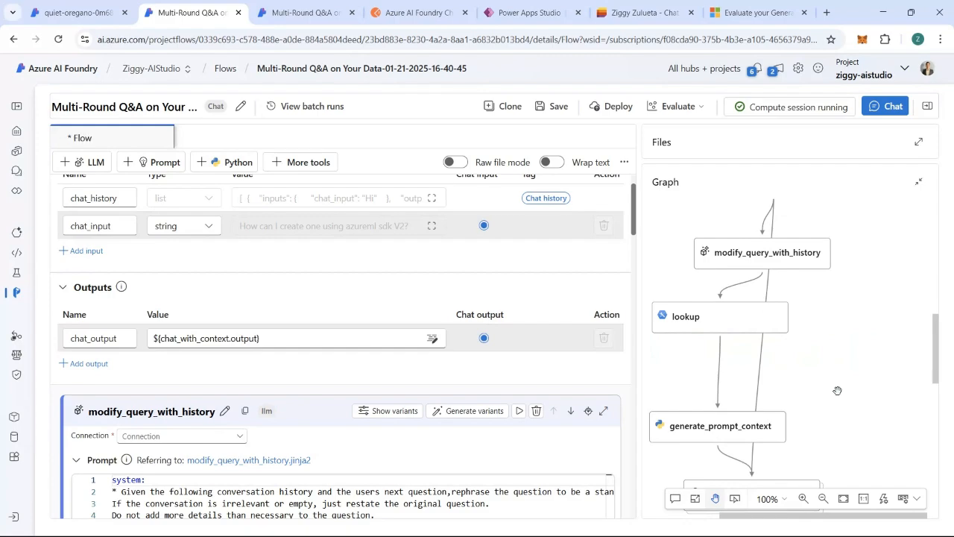
pyautogui.scroll(-2, 748, 324)
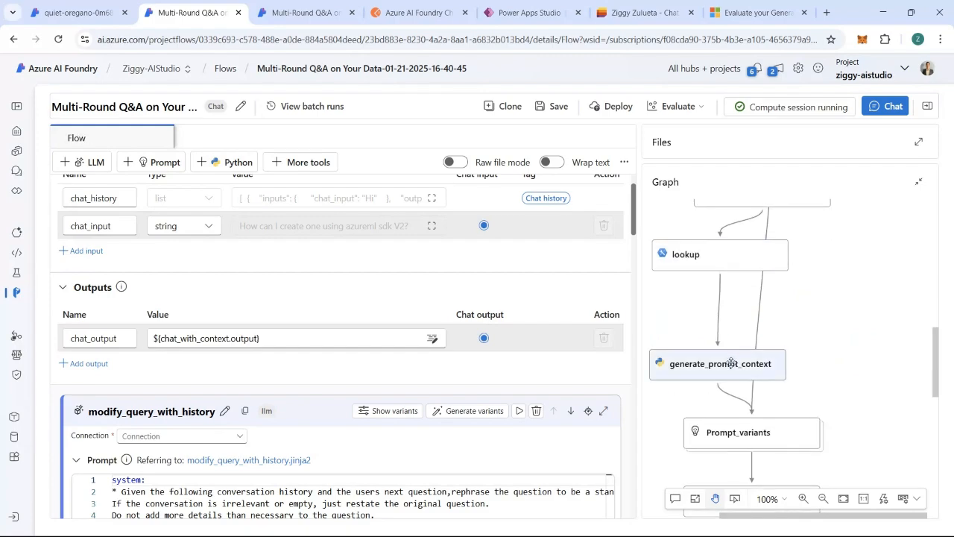
pyautogui.moveTo(731, 363); pyautogui.dragTo(750, 333)
pyautogui.moveTo(750, 431); pyautogui.dragTo(761, 372)
pyautogui.scroll(-3, 786, 391)
pyautogui.moveTo(702, 471); pyautogui.dragTo(744, 455)
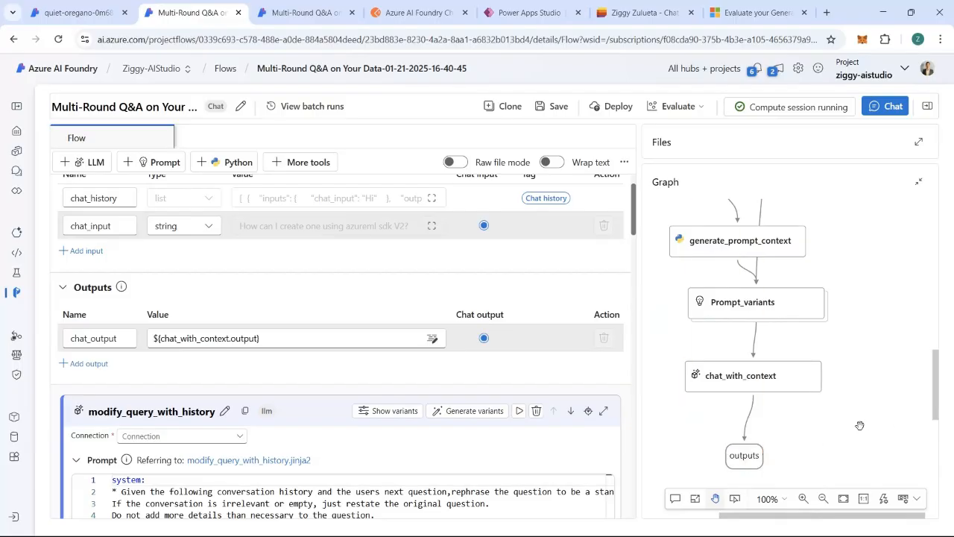
# Configure the modify_query_with_history node with connection ziggyopenai01, deployment gpt-4o and response format {"type":"text"}.
pyautogui.scroll(8, 733, 373)
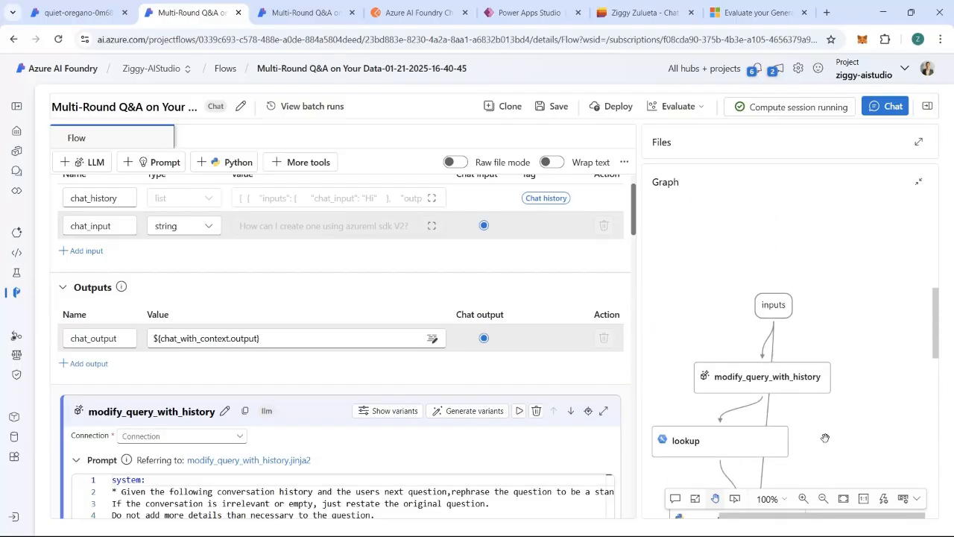
pyautogui.scroll(-4, 826, 437)
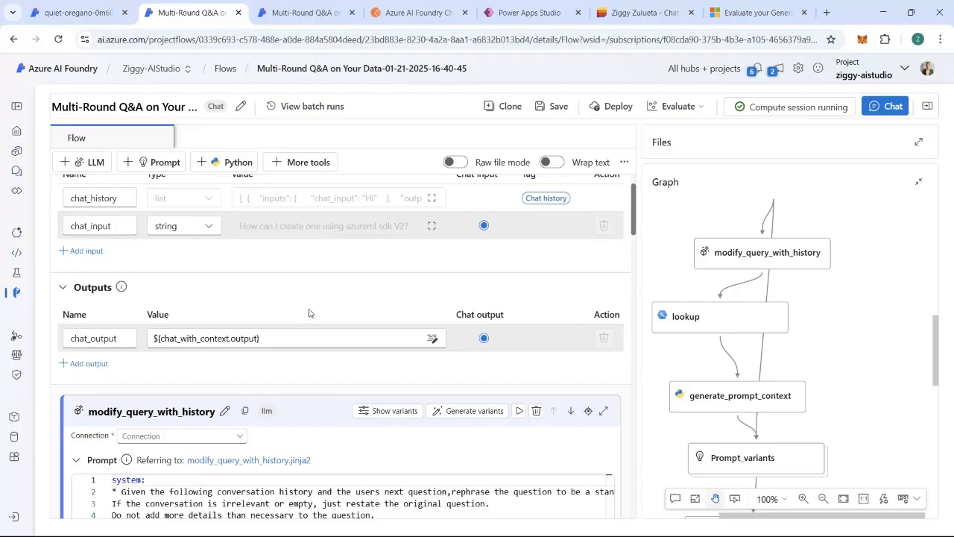
pyautogui.scroll(1, 309, 313)
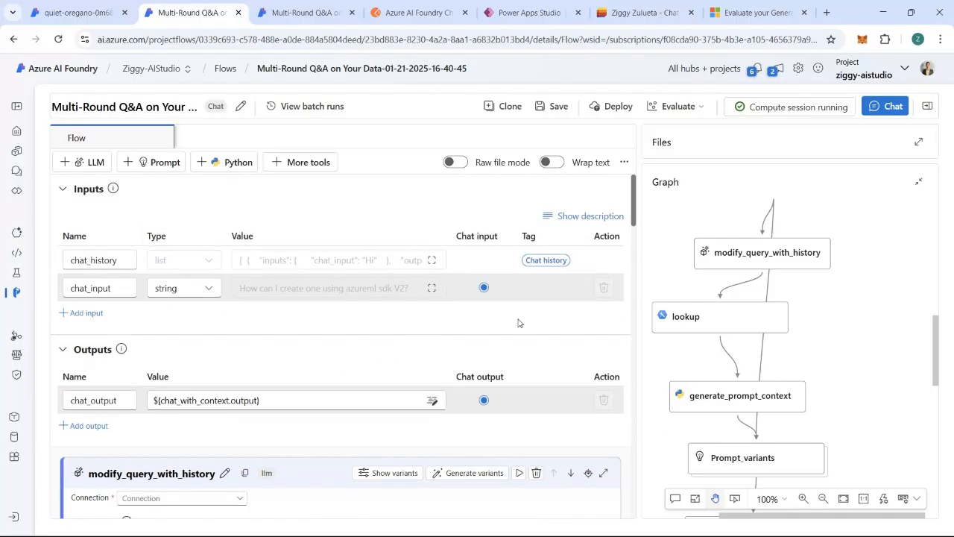
pyautogui.scroll(-4, 428, 332)
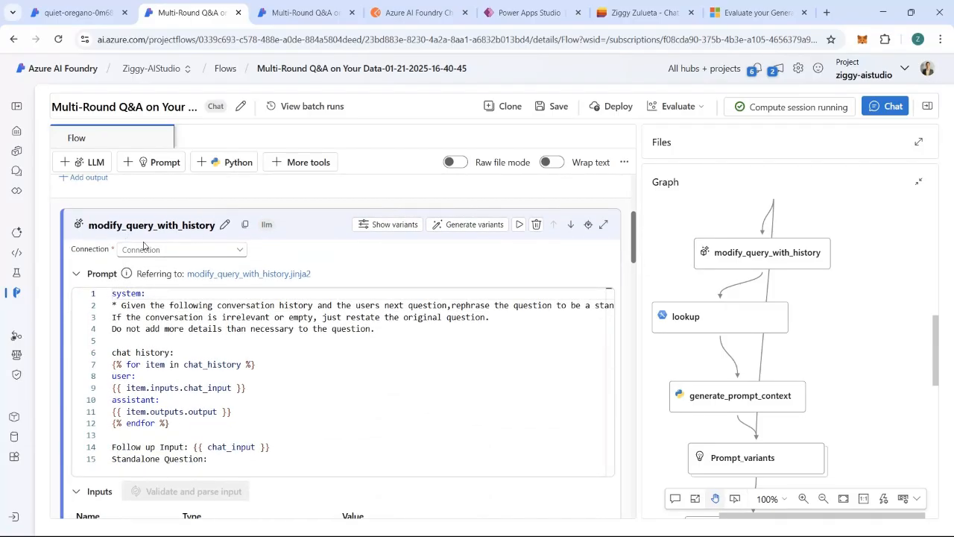
pyautogui.click(143, 255)
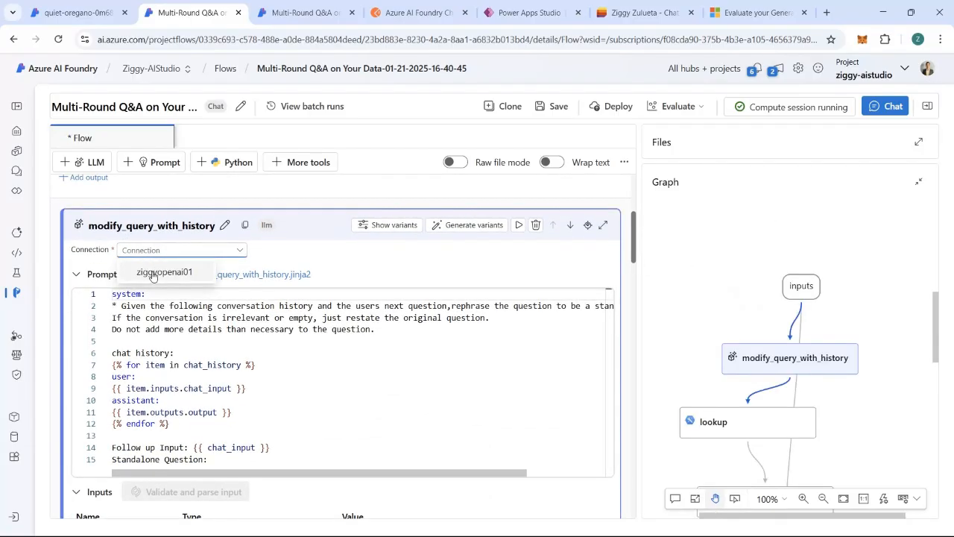
pyautogui.click(152, 272)
pyautogui.click(152, 272)
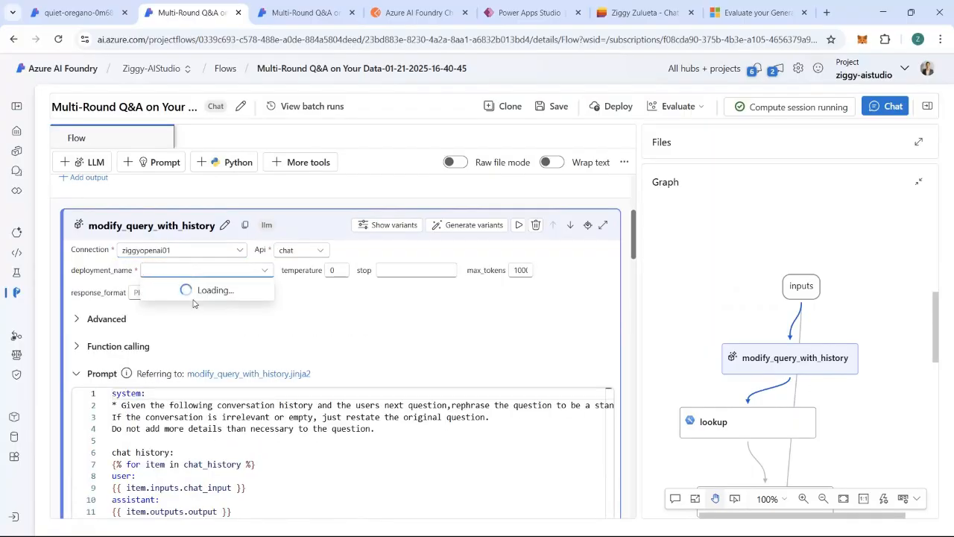
pyautogui.click(188, 298)
pyautogui.click(191, 294)
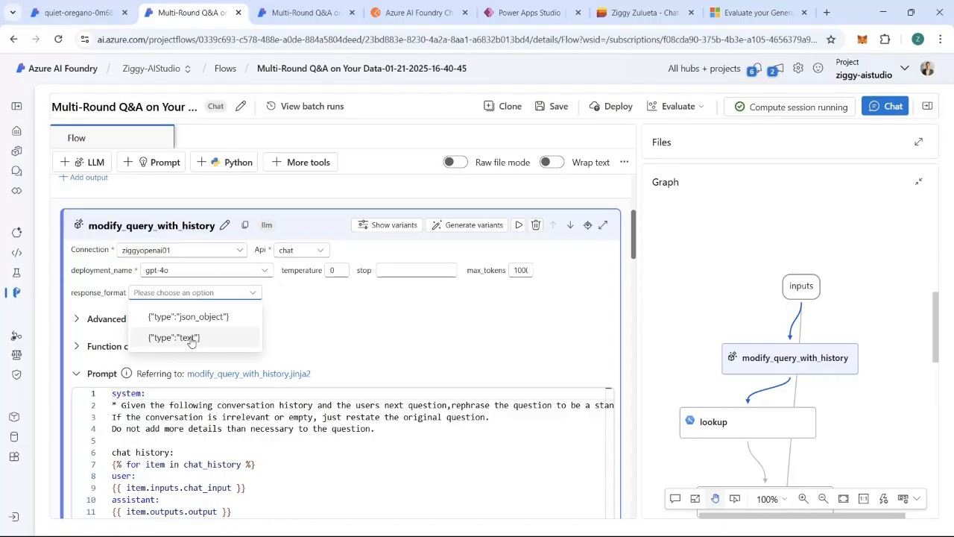
pyautogui.click(191, 339)
# Configure the chat_with_context node with connection ziggyopenai01, deployment gpt-4o and response format {"type":"text"}.
pyautogui.scroll(-10, 437, 318)
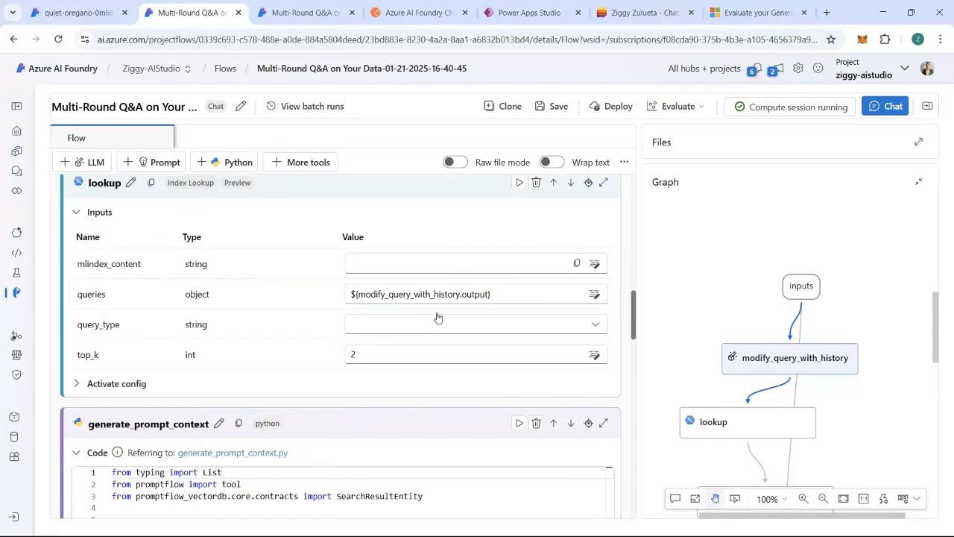
pyautogui.scroll(-10, 438, 317)
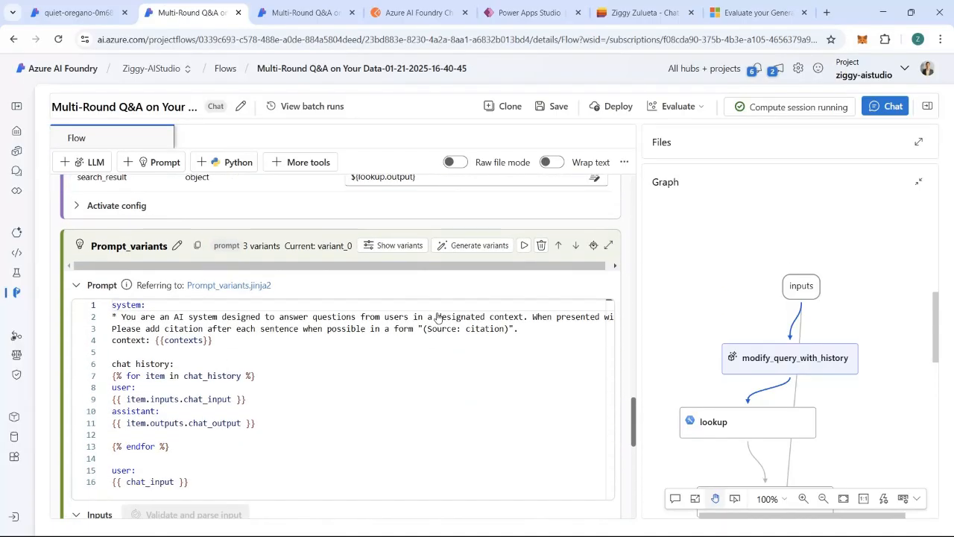
pyautogui.scroll(-4, 437, 317)
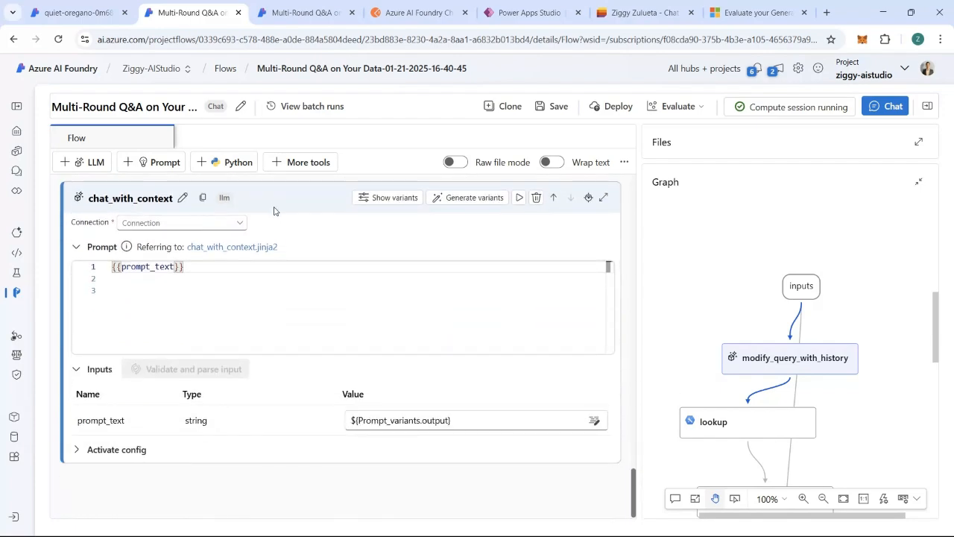
pyautogui.click(223, 223)
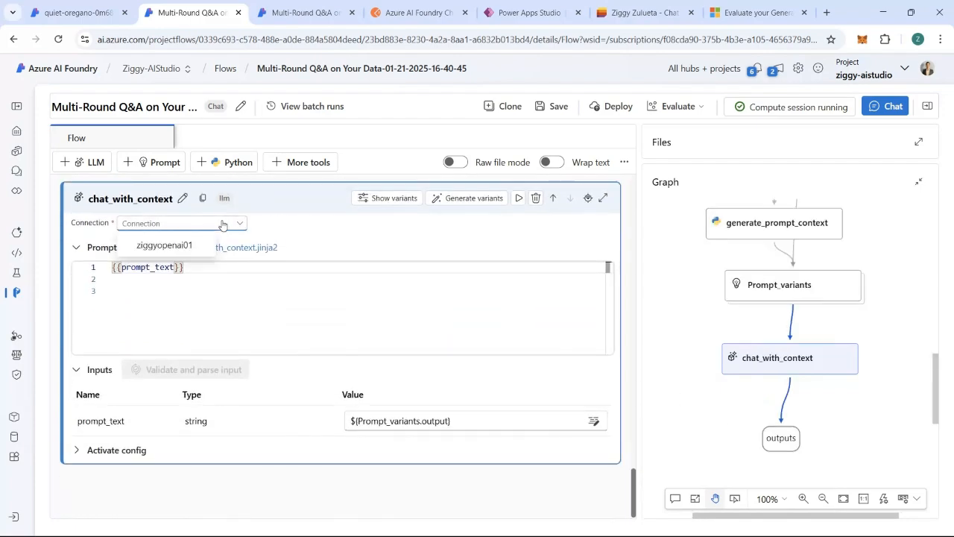
pyautogui.click(160, 245)
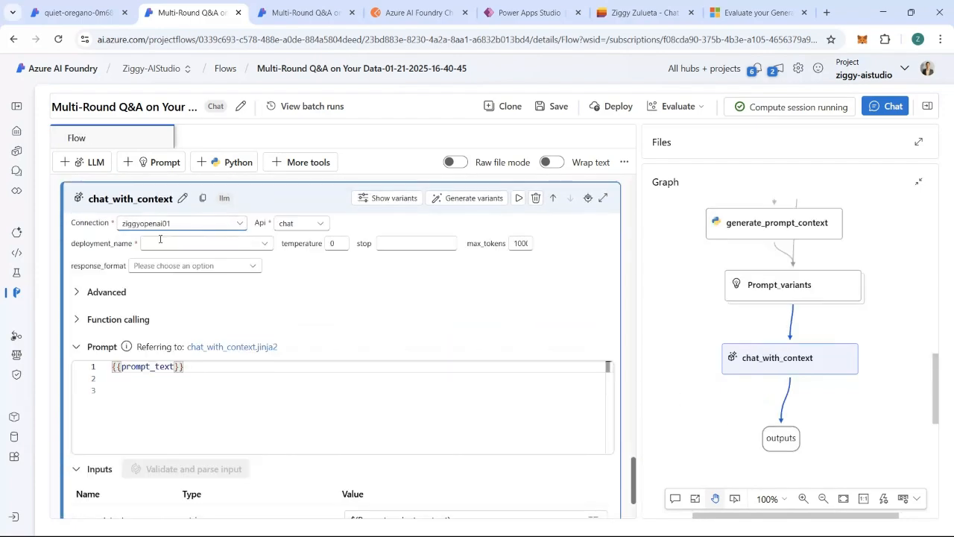
pyautogui.click(237, 243)
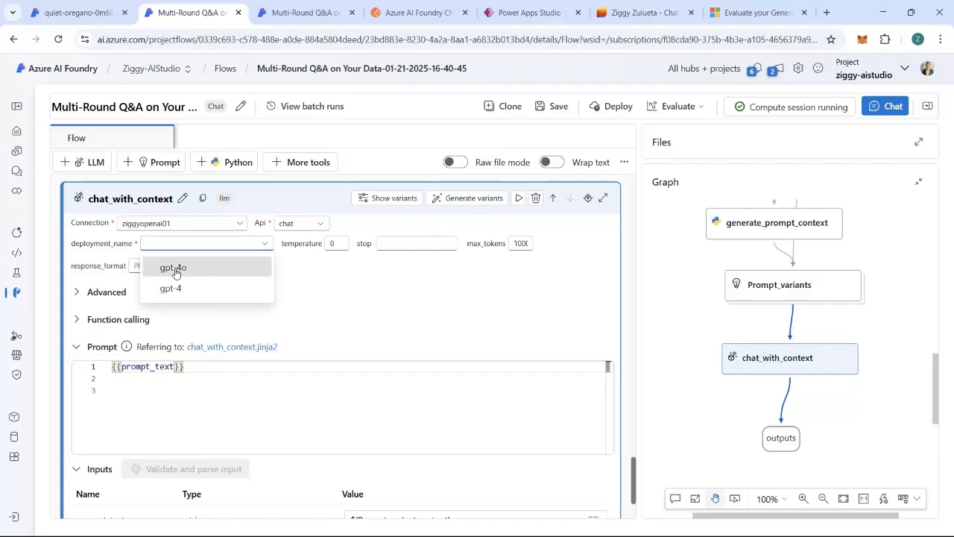
pyautogui.click(170, 268)
pyautogui.click(171, 265)
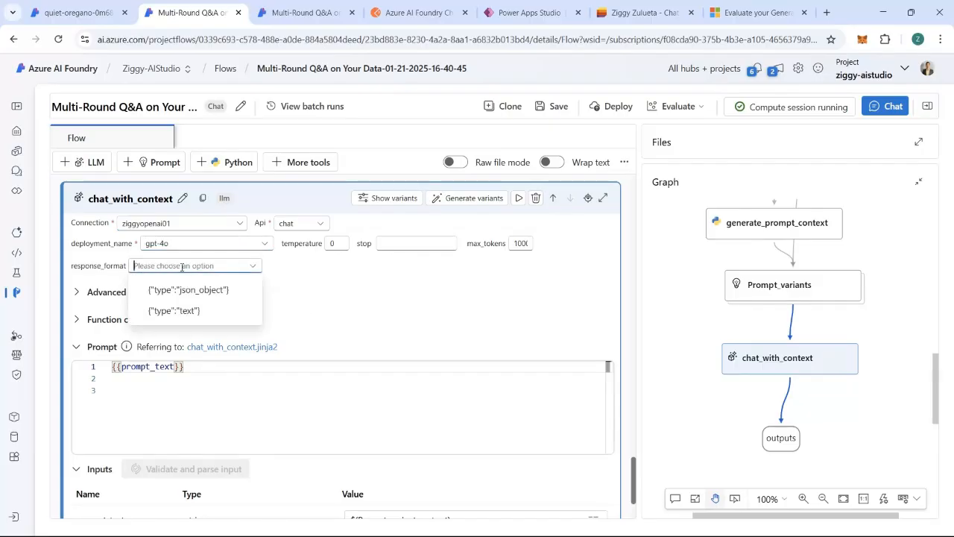
pyautogui.click(174, 311)
# Set the lookup node's mlindex_content to the Registered Index quiet-oregano-0m687klwkb:1 and save that index selection.
pyautogui.scroll(15, 495, 402)
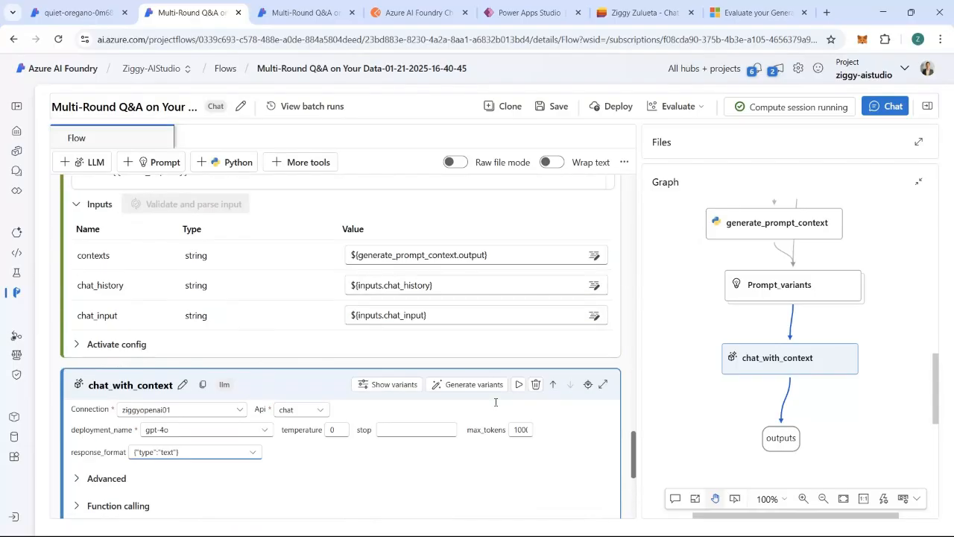
pyautogui.scroll(5, 495, 406)
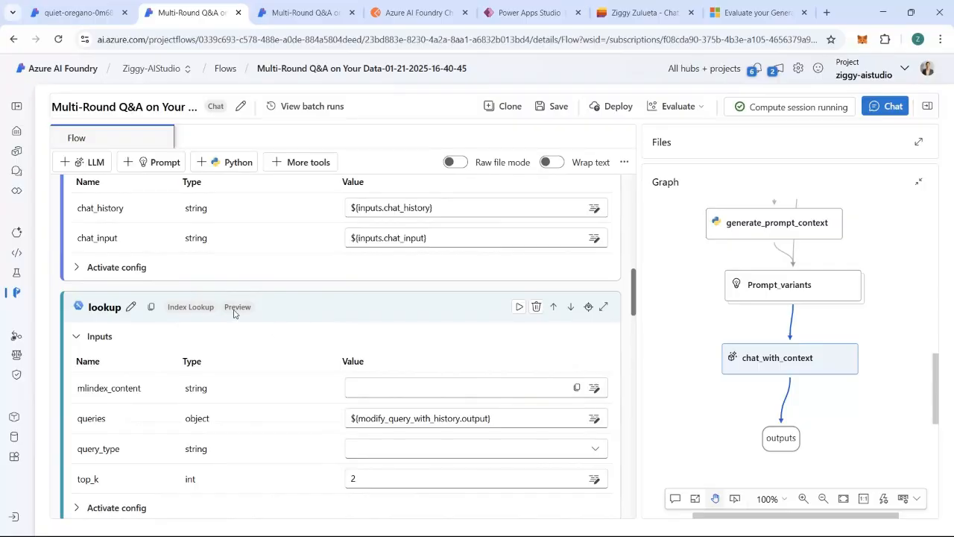
pyautogui.scroll(-3, 236, 313)
pyautogui.click(377, 259)
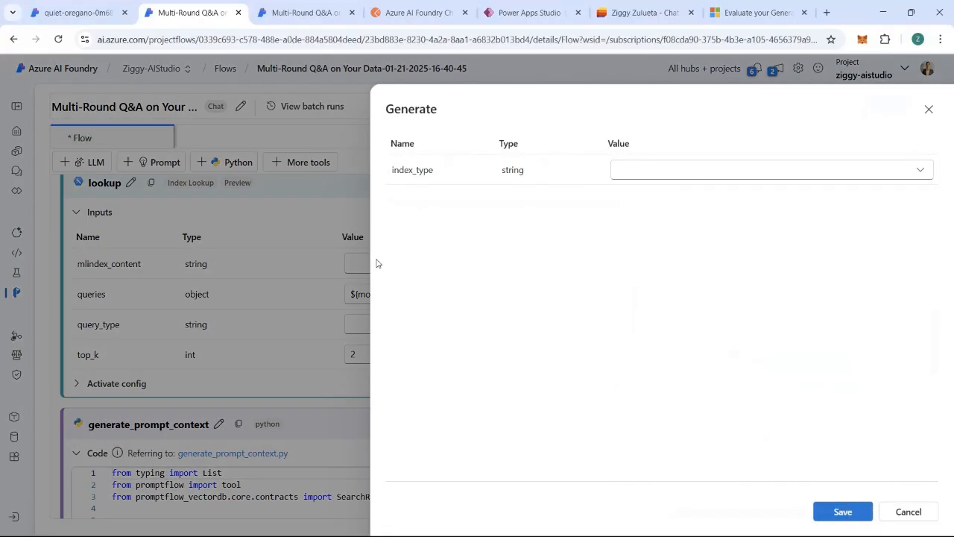
pyautogui.click(643, 171)
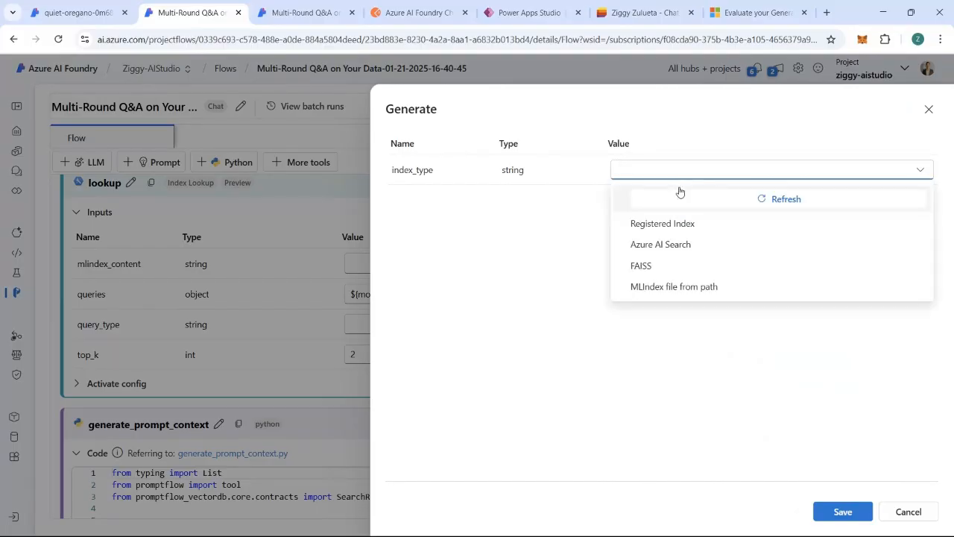
pyautogui.click(668, 223)
pyautogui.click(668, 200)
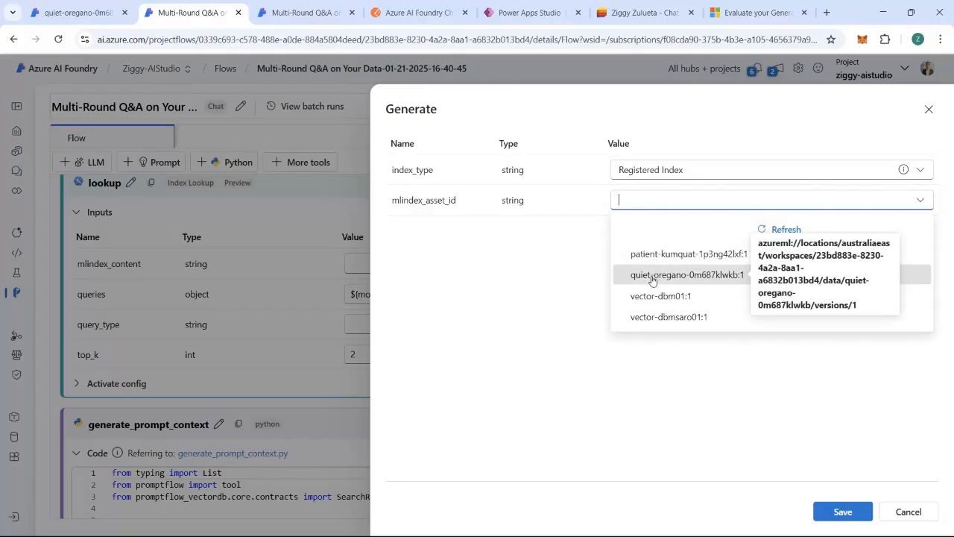
pyautogui.click(648, 271)
pyautogui.click(831, 511)
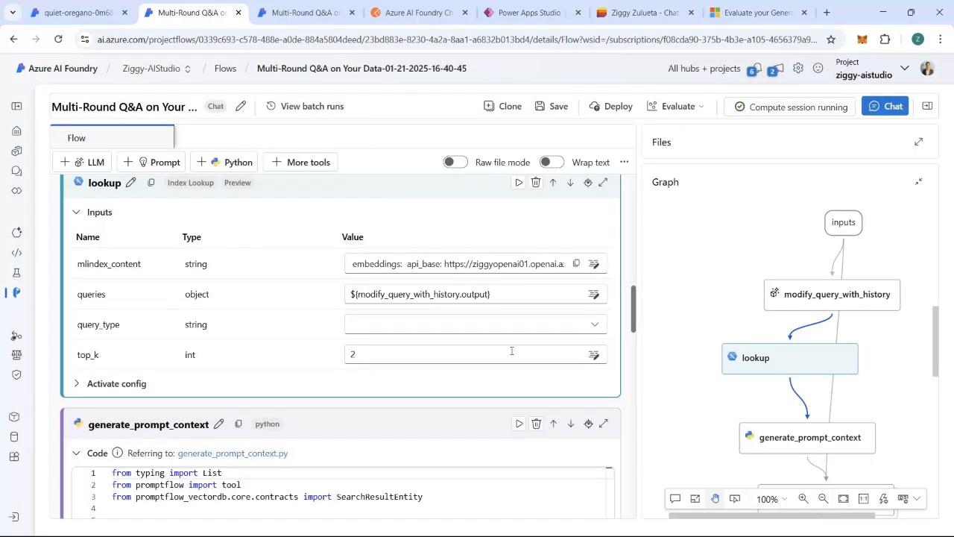
# Set the lookup node's query_type to Hybrid + semantic and save the flow.
pyautogui.click(506, 324)
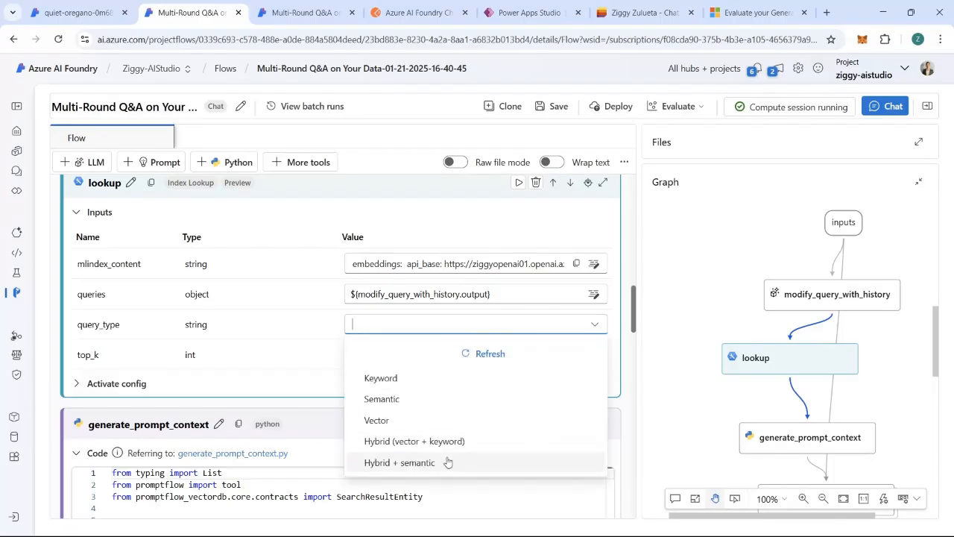
pyautogui.click(399, 463)
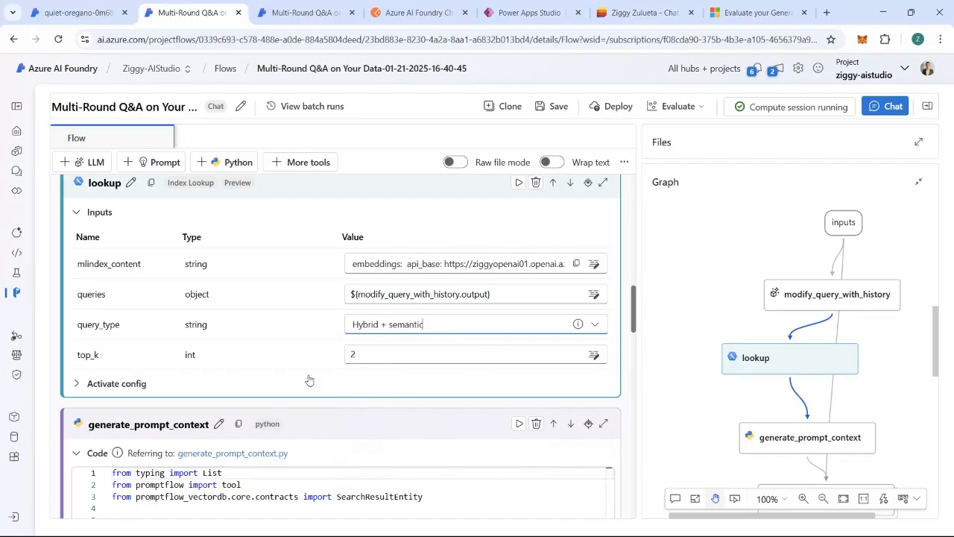
pyautogui.click(558, 108)
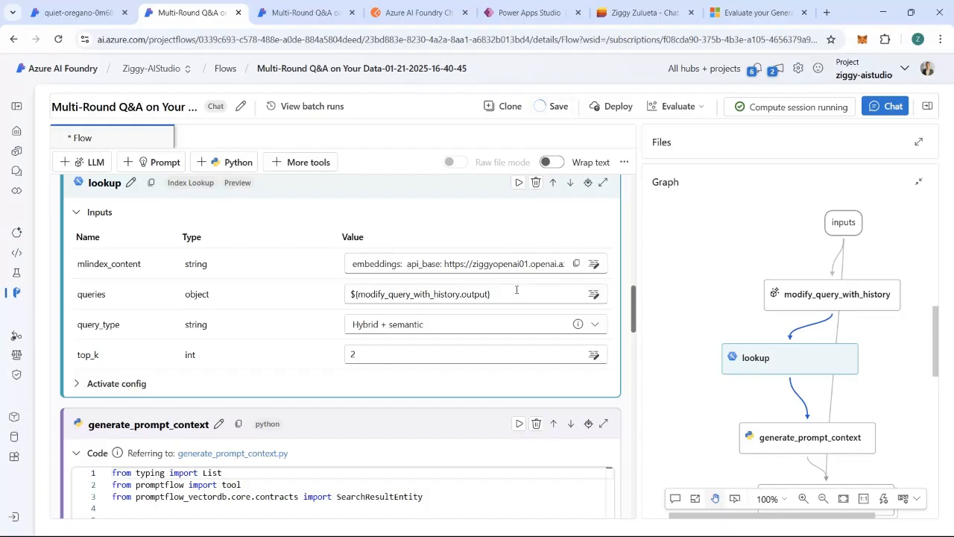
# Open the flow's chat test and replace the sample question with "What is the price of the TrekStar Hiking Sandals?".
pyautogui.click(888, 108)
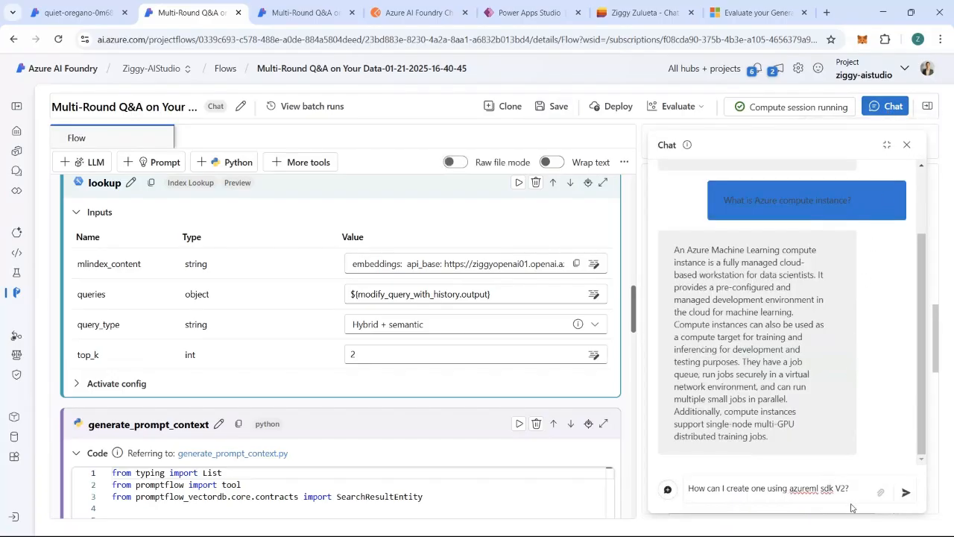
pyautogui.moveTo(855, 485); pyautogui.dragTo(669, 492)
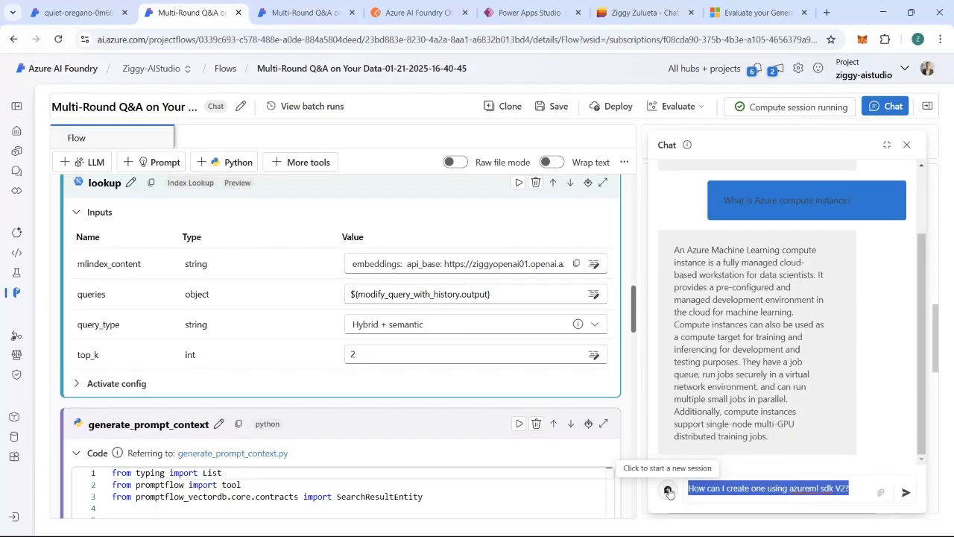
pyautogui.write('What is')
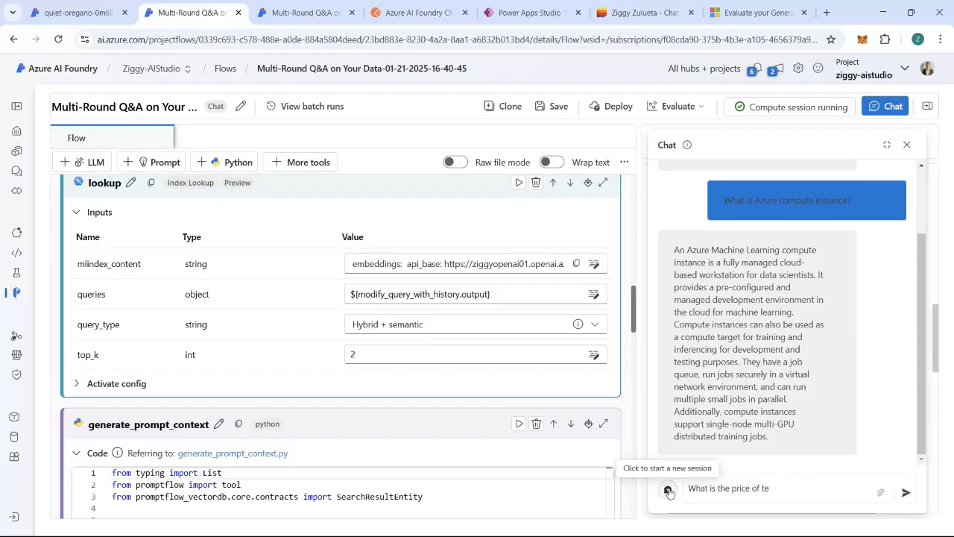
pyautogui.write(' the price of the')
pyautogui.write('What is the price of the TrekStar Hiking Sandals?')
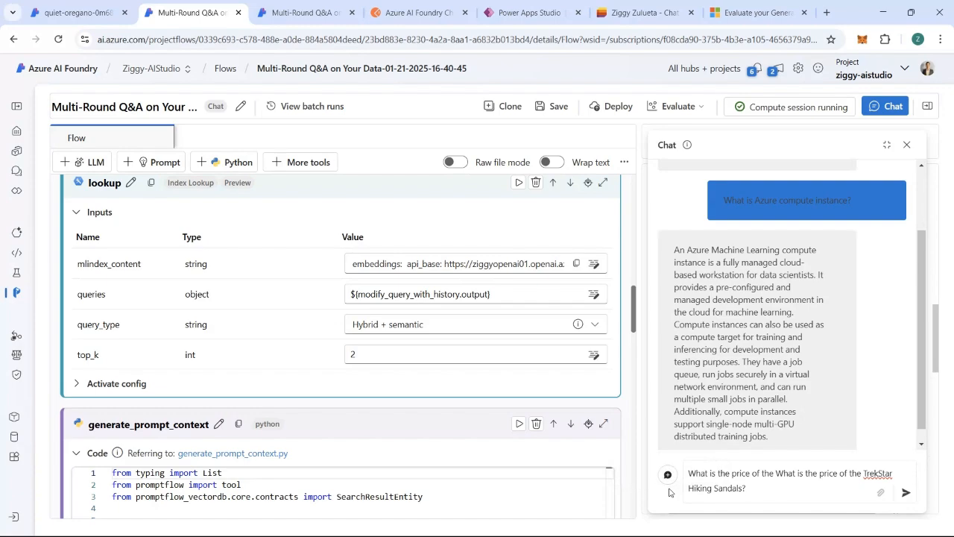
# Remove the duplicated "What is the price of the" from the start of the chat question and send it.
pyautogui.press('Home')
pyautogui.hotkey('shift', 'ctrl', 'Right')
pyautogui.hotkey('shift', 'ctrl', 'Right')
pyautogui.hotkey('shift', 'ctrl', 'Right')
pyautogui.hotkey('shift', 'ctrl', 'Right')
pyautogui.hotkey('shift', 'ctrl', 'Right')
pyautogui.hotkey('shift', 'ctrl', 'Right')
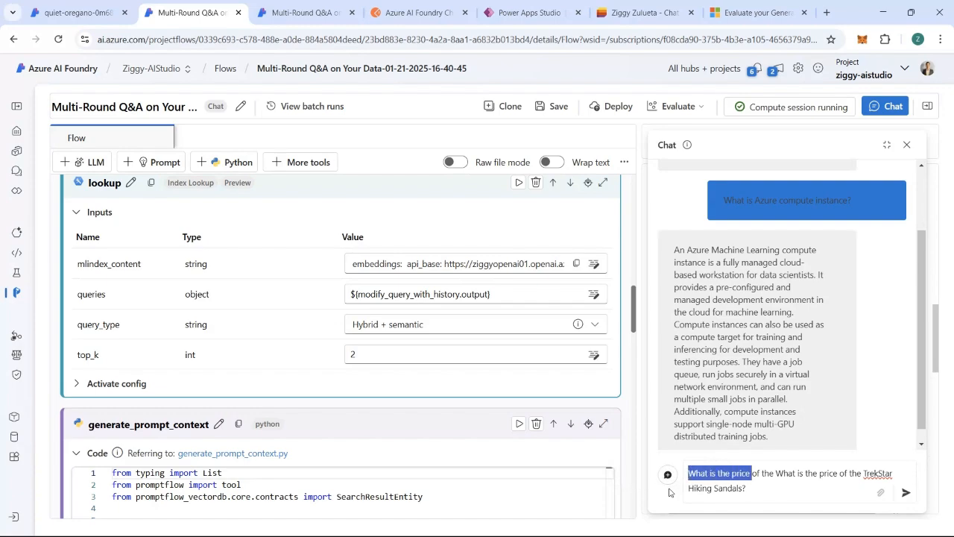
pyautogui.press('BackSpace')
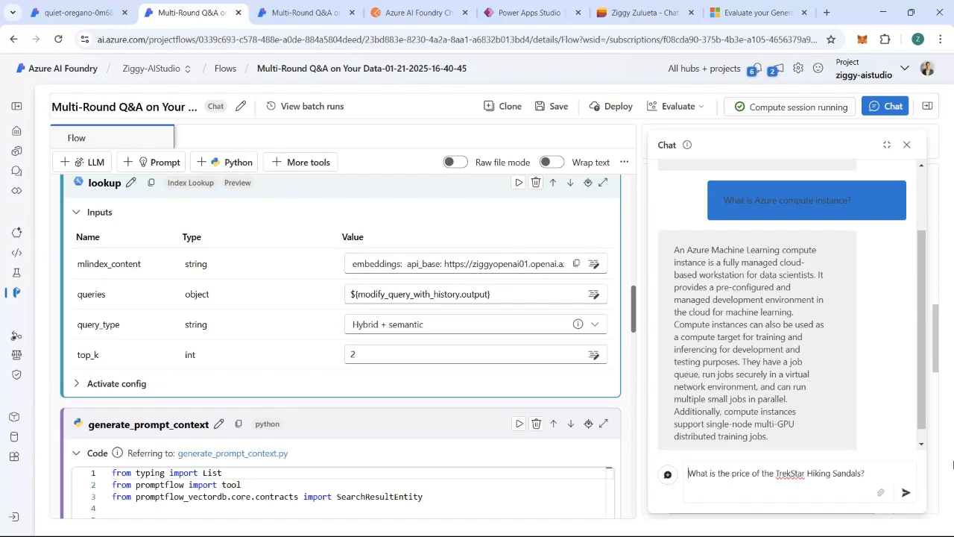
pyautogui.click(906, 493)
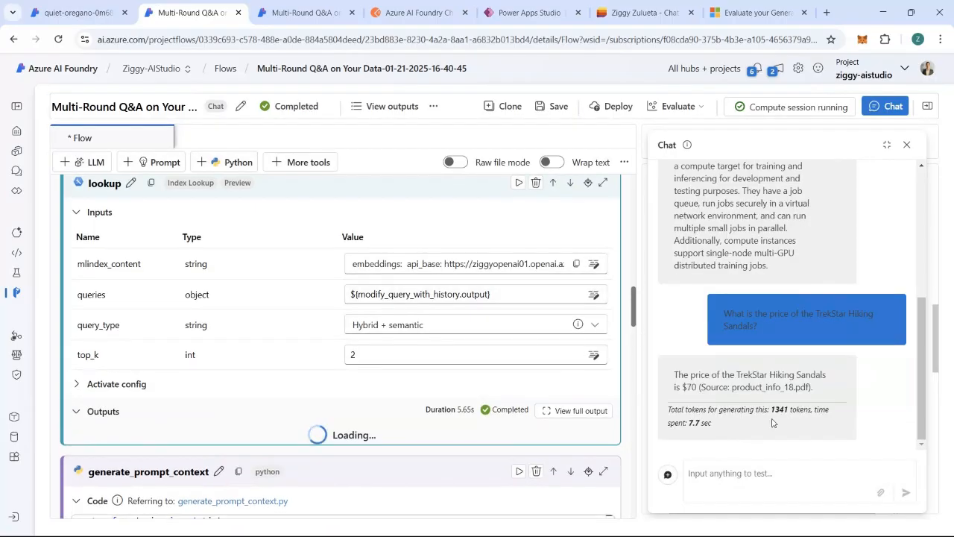
# Highlight the chat's answer about the TrekStar Hiking Sandals price together with its cited source.
pyautogui.moveTo(669, 374); pyautogui.dragTo(815, 396)
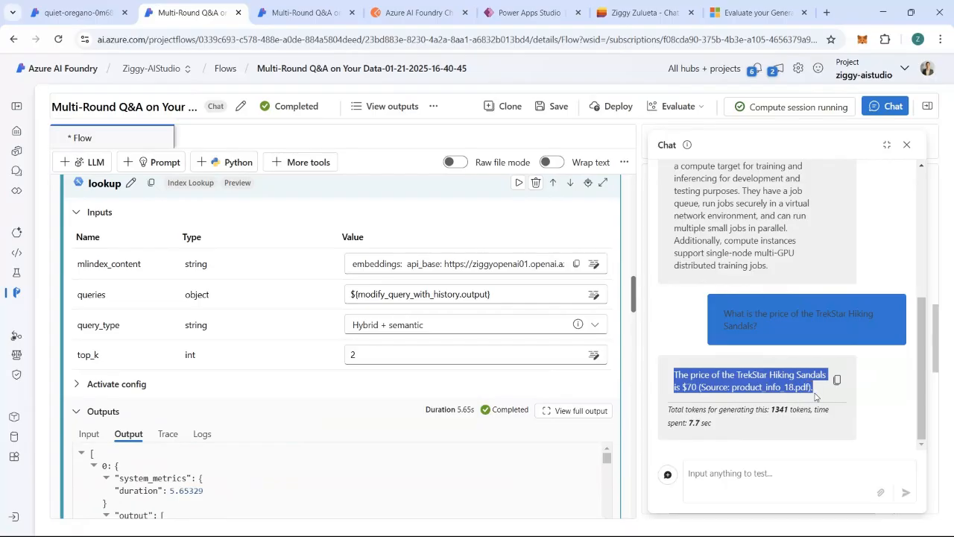
pyautogui.click(712, 399)
pyautogui.moveTo(817, 391); pyautogui.dragTo(673, 373)
# Switch to the Sticky Notes list of Azure AI Foundry steps and highlight "5. Evaluate your model".
pyautogui.click(620, 527)
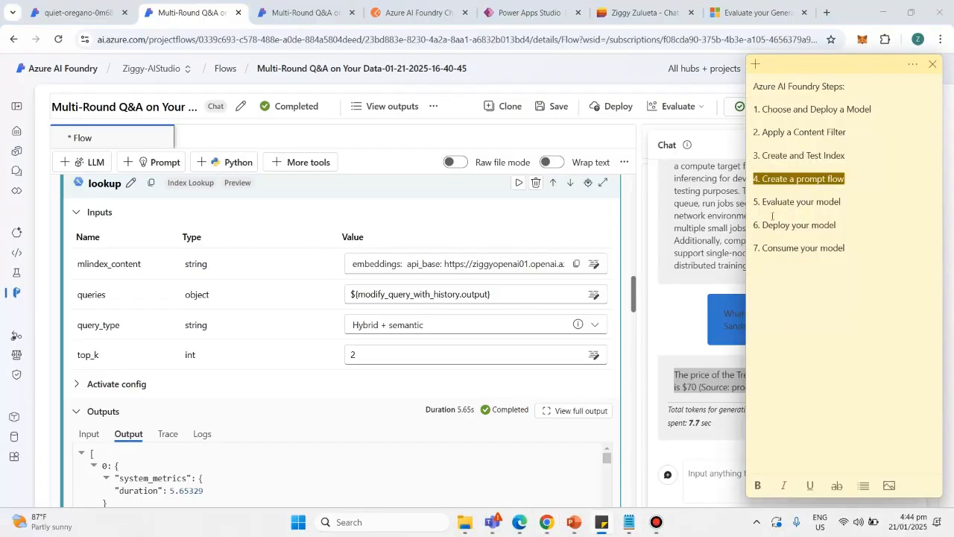
pyautogui.click(772, 178)
pyautogui.moveTo(846, 179); pyautogui.dragTo(751, 180)
pyautogui.click(777, 204)
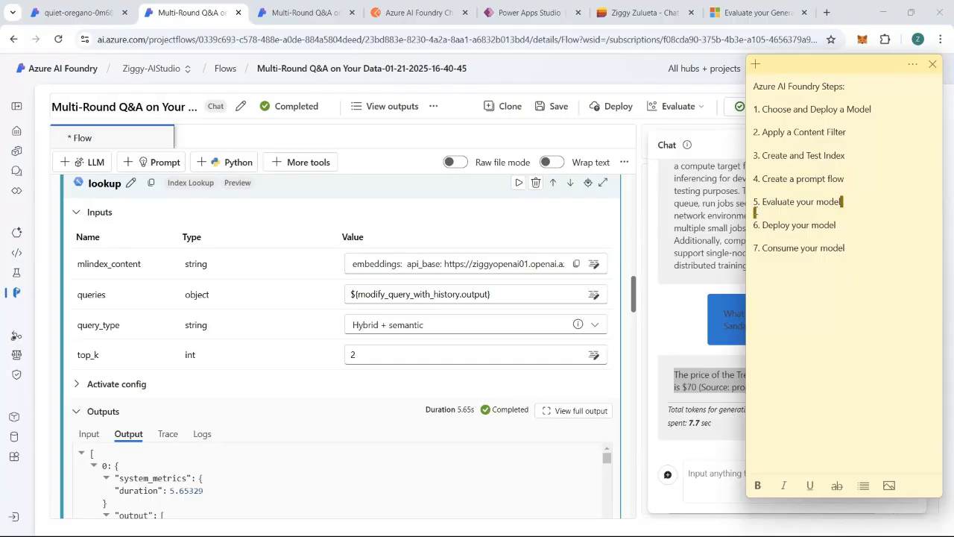
pyautogui.moveTo(847, 201); pyautogui.dragTo(748, 207)
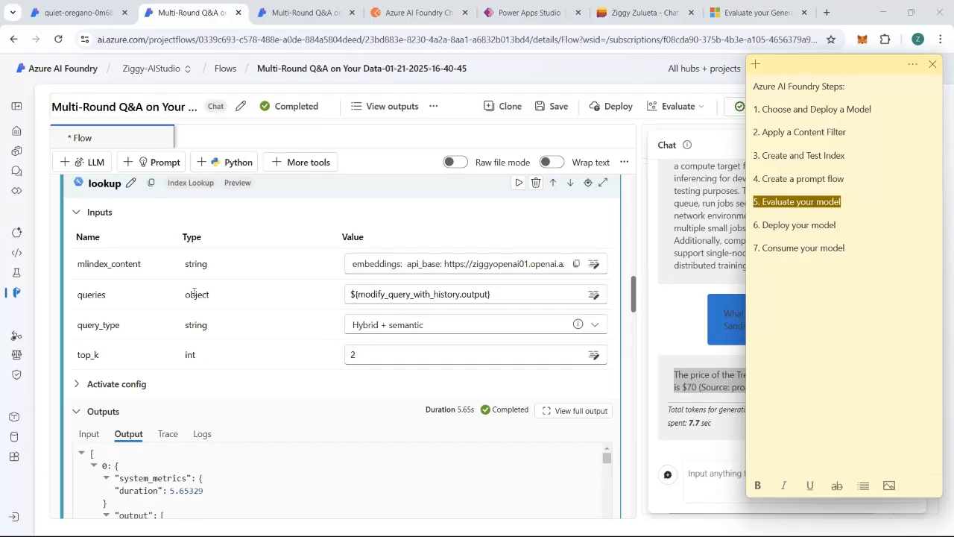
# Return to Azure AI Foundry in Chrome and save the prompt flow.
pyautogui.click(557, 108)
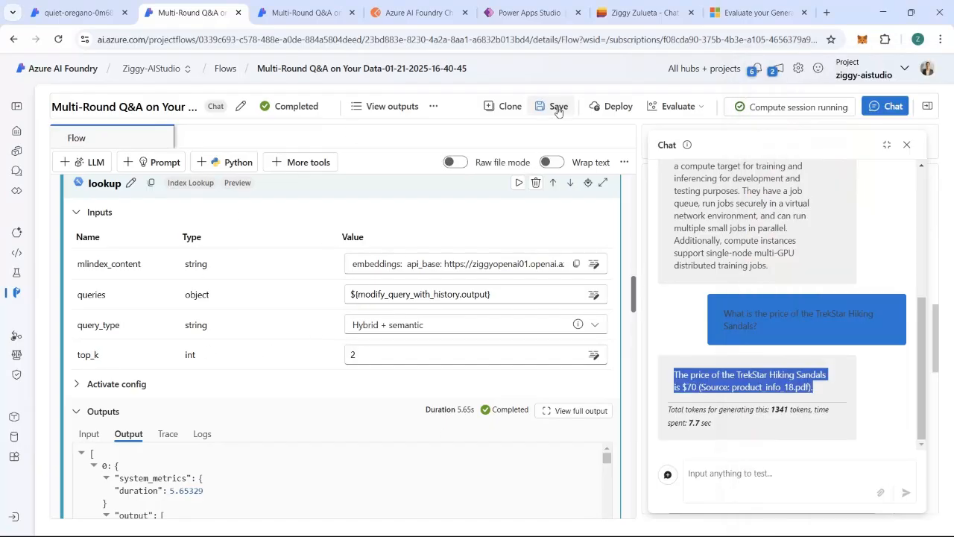
# Leave the prompt flow for the Evaluation page, discarding unsaved changes, and start a new manual evaluation.
pyautogui.click(16, 109)
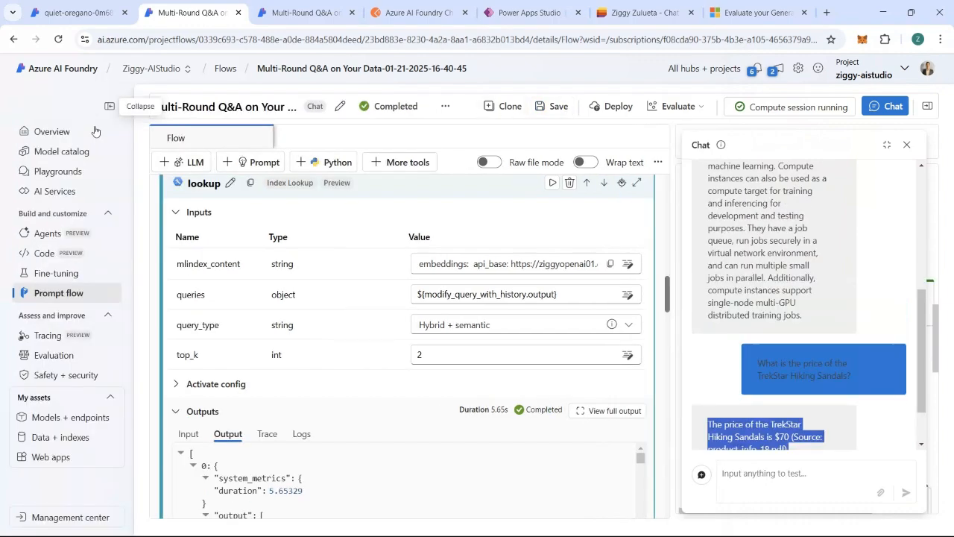
pyautogui.click(46, 355)
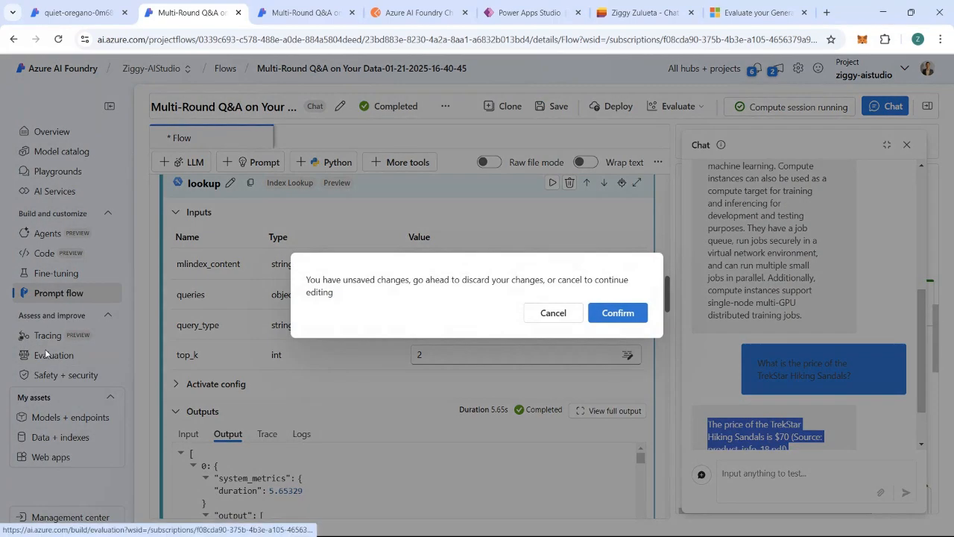
pyautogui.click(618, 313)
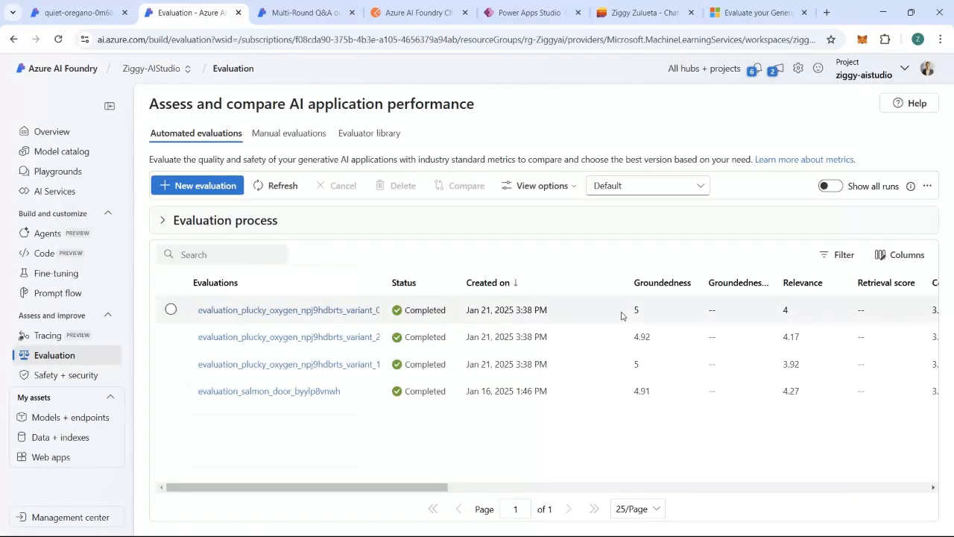
pyautogui.click(291, 142)
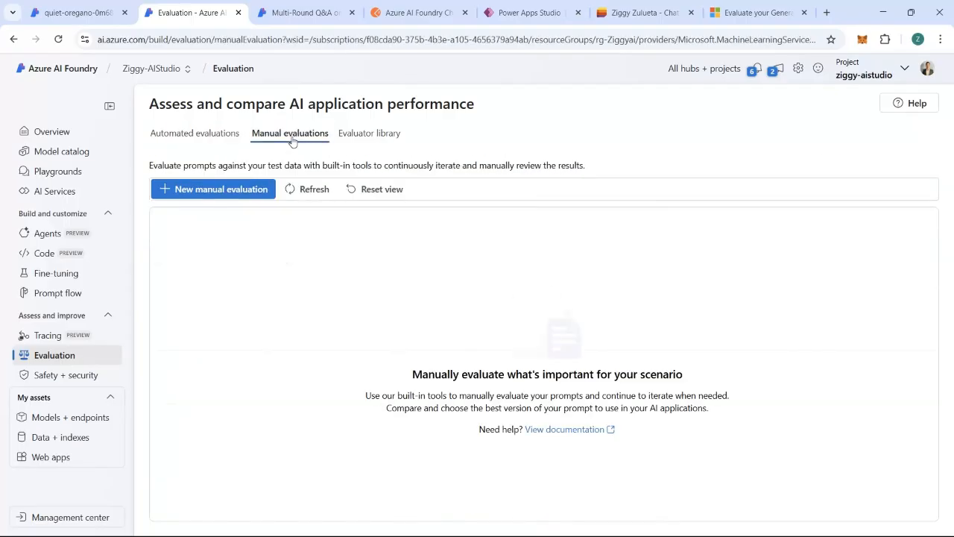
pyautogui.click(208, 190)
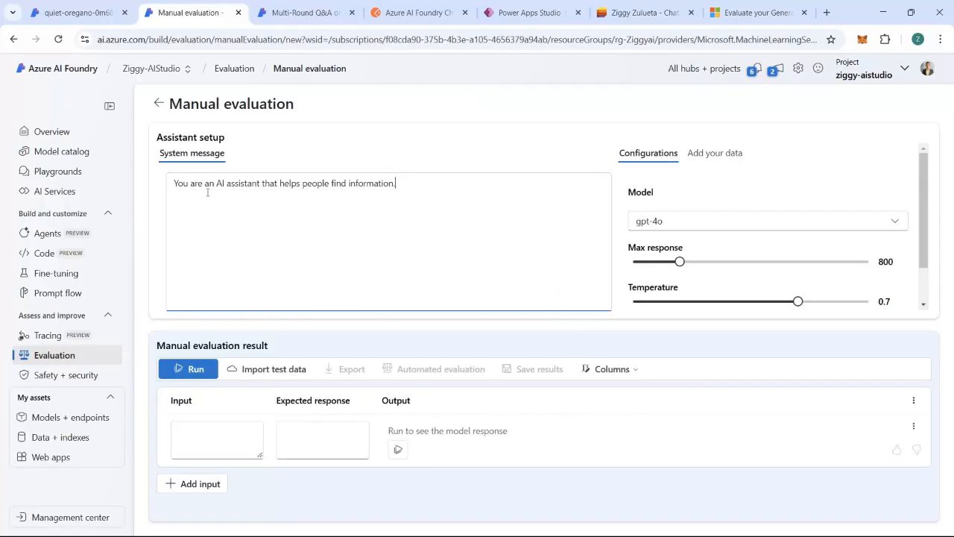
# Set the search type of the manual evaluation's quiet-oregano-0m687klwkb data source to Hybrid + semantic.
pyautogui.click(708, 161)
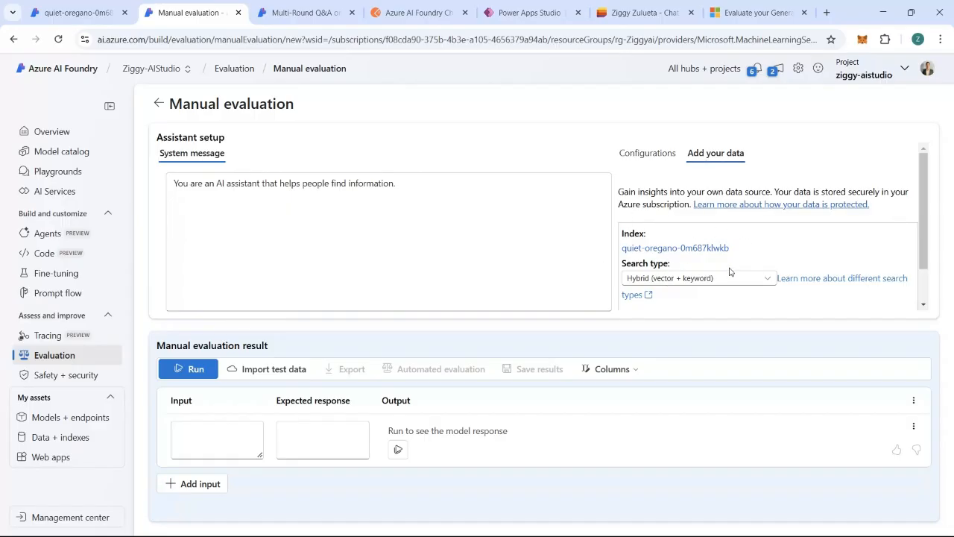
pyautogui.scroll(-1, 729, 271)
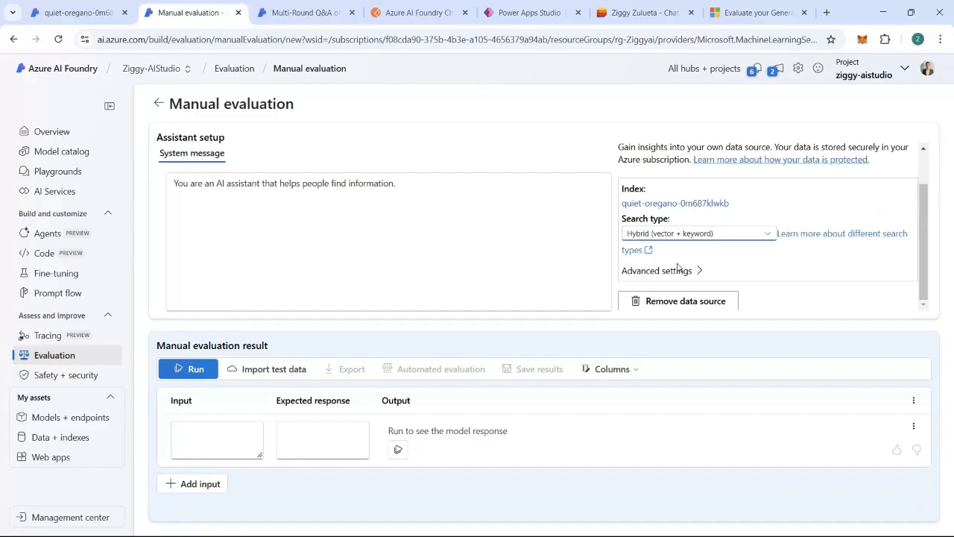
pyautogui.click(680, 238)
pyautogui.click(674, 296)
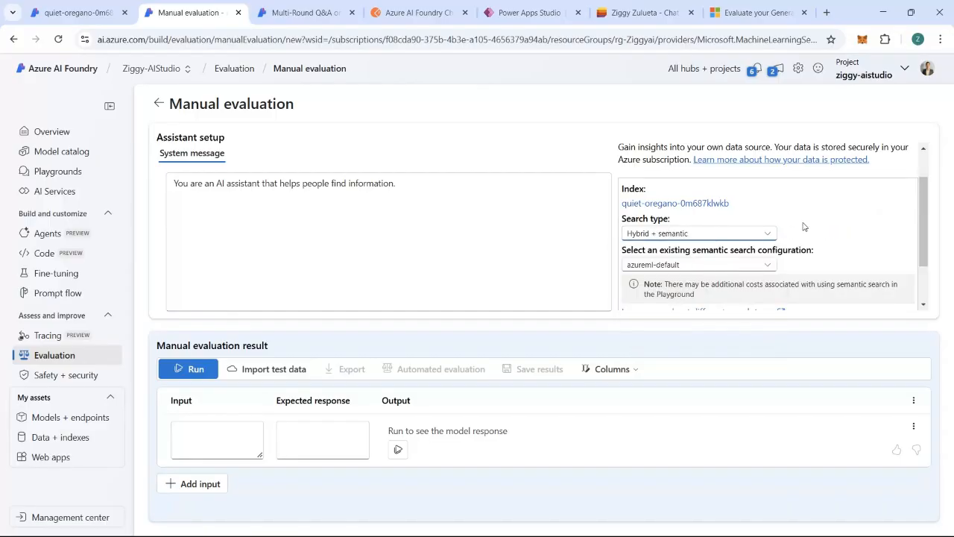
pyautogui.scroll(-1, 803, 226)
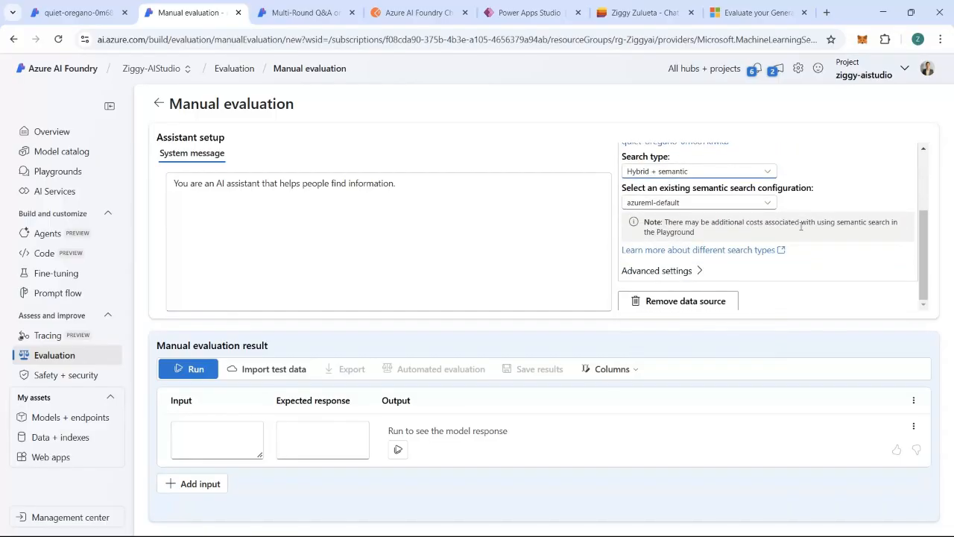
# Back out of importing test data and highlight the definitions from Query to Conversation in the Azure AI Evaluation SDK documentation.
pyautogui.click(274, 370)
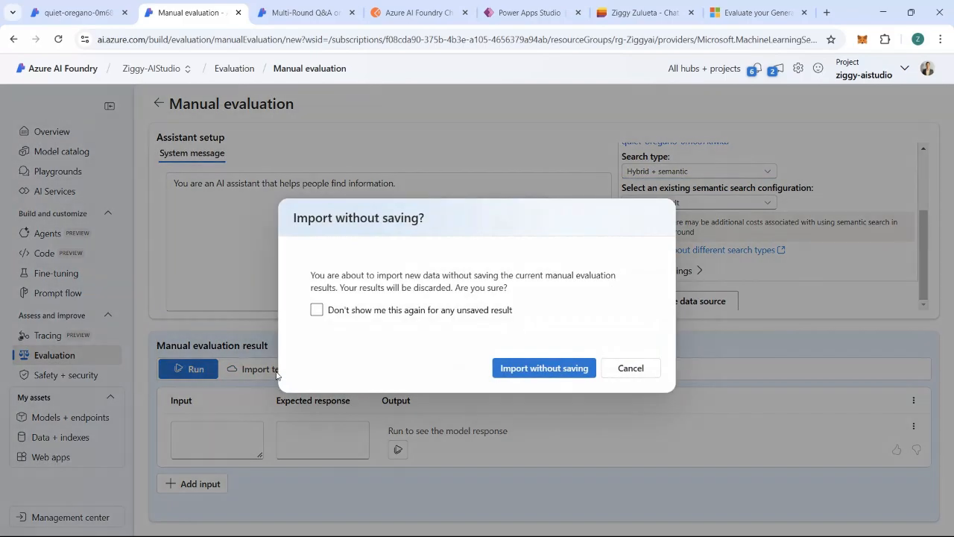
pyautogui.click(630, 368)
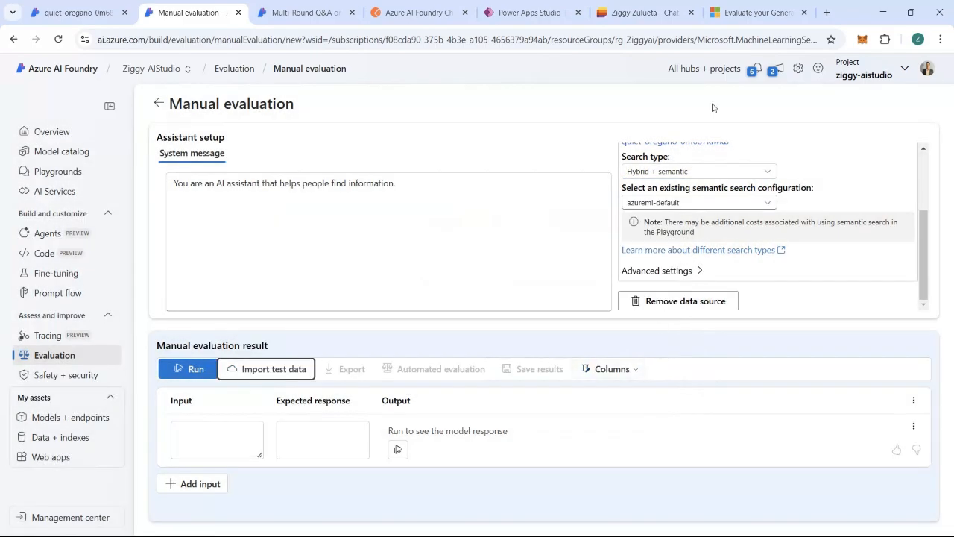
pyautogui.click(746, 16)
pyautogui.scroll(1, 421, 301)
pyautogui.scroll(-2, 421, 301)
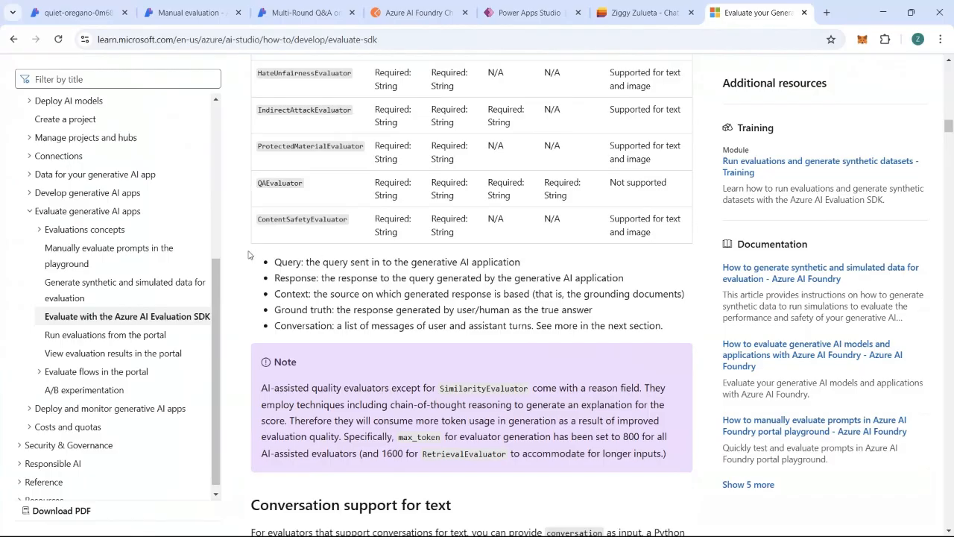
pyautogui.moveTo(274, 263); pyautogui.dragTo(675, 330)
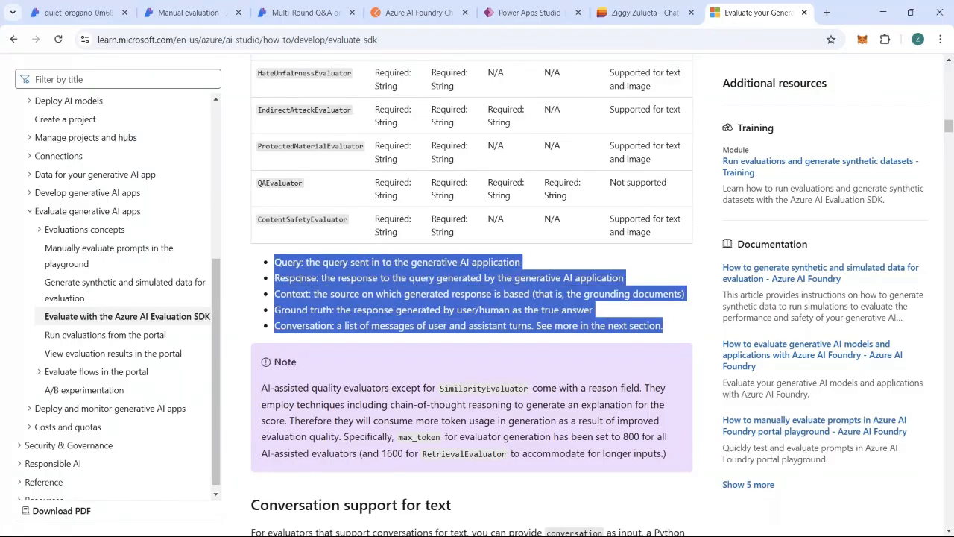
pyautogui.moveTo(274, 263); pyautogui.dragTo(680, 328)
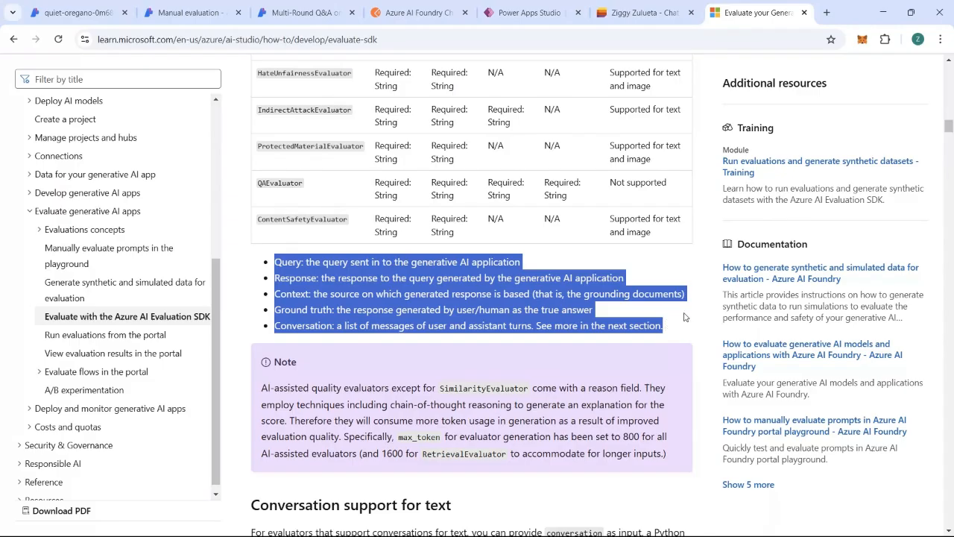
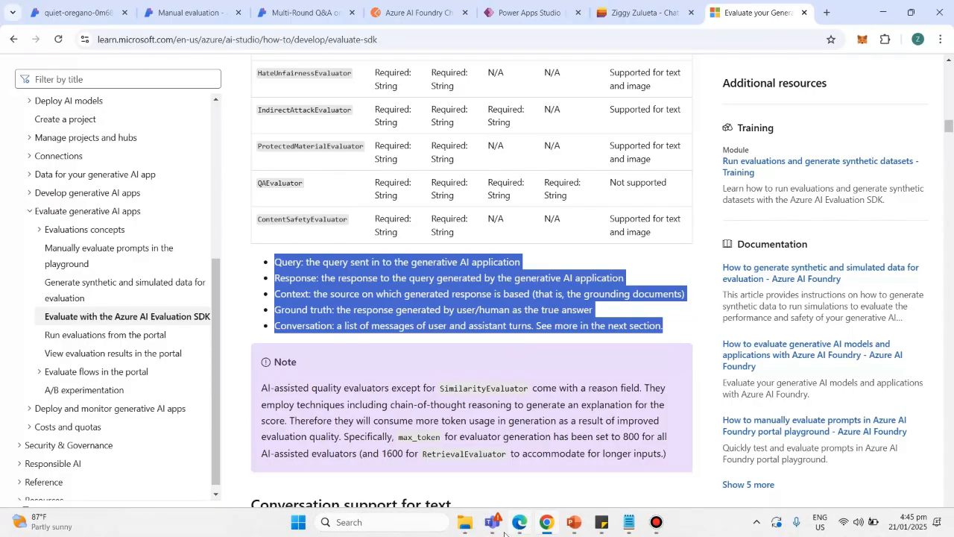
# Look through the productsPDF folder in File Explorer and return to the evaluation documentation in Chrome.
pyautogui.click(465, 523)
pyautogui.scroll(-3, 361, 237)
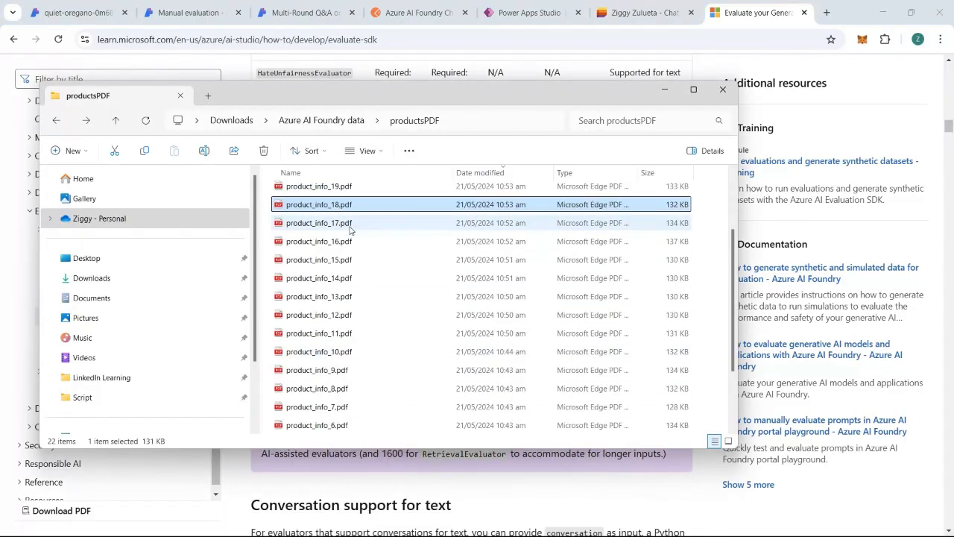
pyautogui.scroll(3, 350, 229)
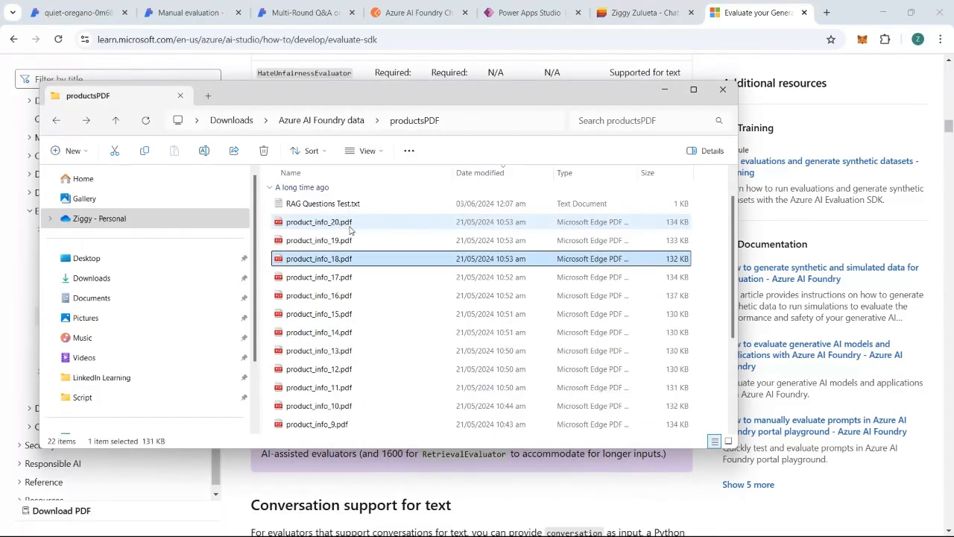
pyautogui.click(336, 481)
# Highlight the Query and Ground truth definitions in the documentation's list of evaluator inputs.
pyautogui.moveTo(274, 262); pyautogui.dragTo(662, 326)
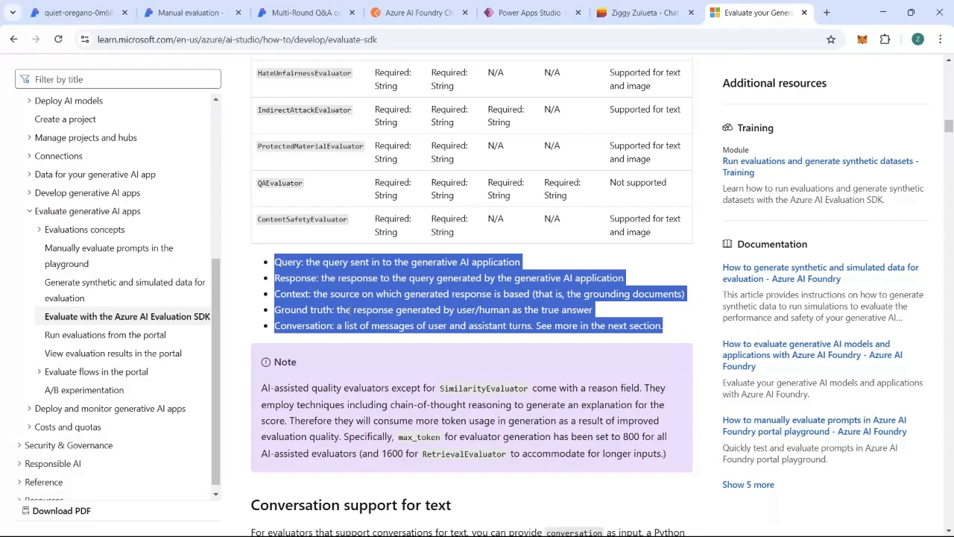
pyautogui.moveTo(292, 262); pyautogui.dragTo(470, 262)
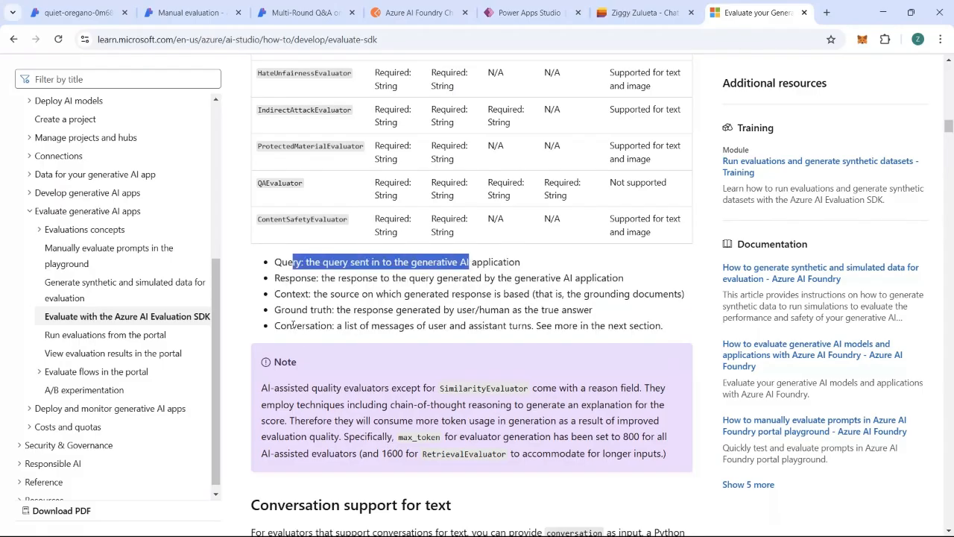
pyautogui.moveTo(291, 310); pyautogui.dragTo(692, 316)
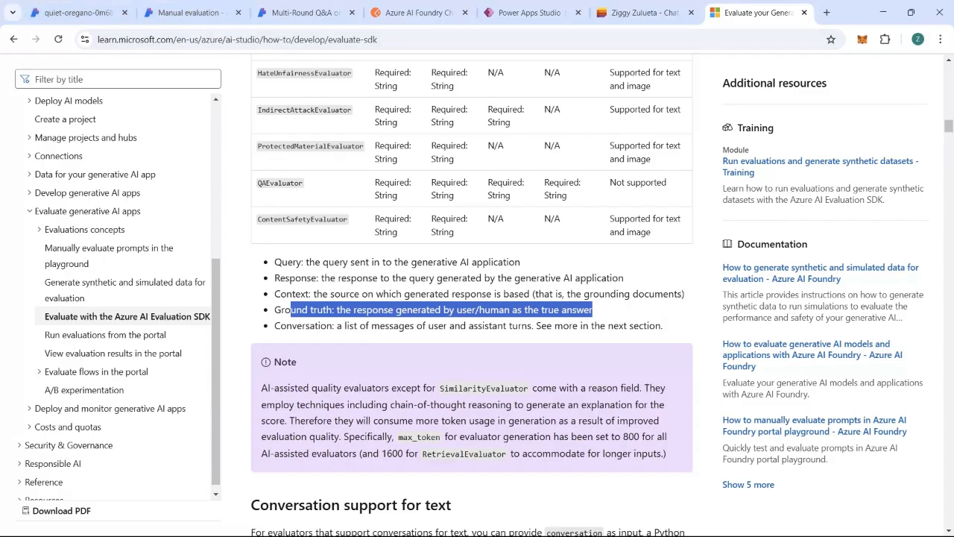
pyautogui.moveTo(577, 531)
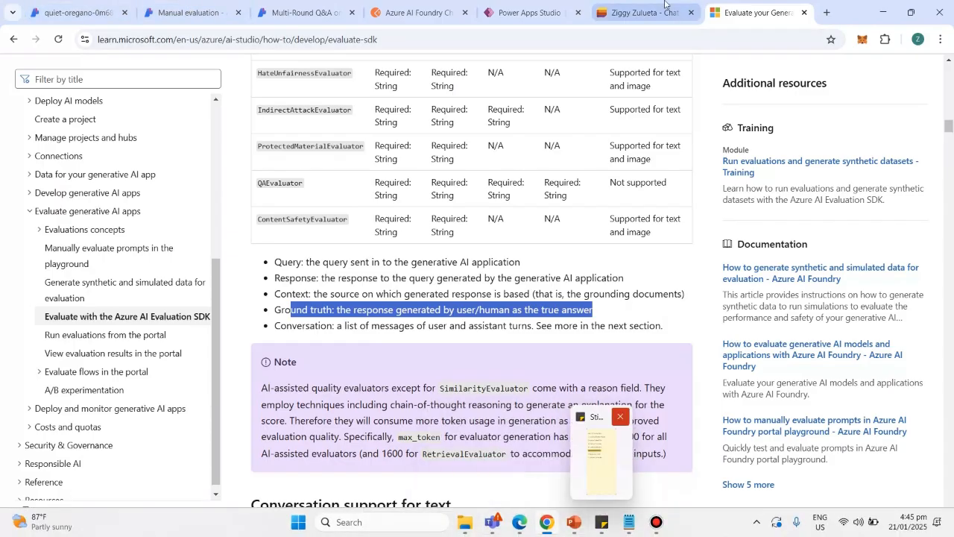
pyautogui.moveTo(274, 262); pyautogui.dragTo(298, 363)
# Switch to File Explorer and open product-eval.jsonl from the productsPDF folder in Notepad.
pyautogui.click(467, 524)
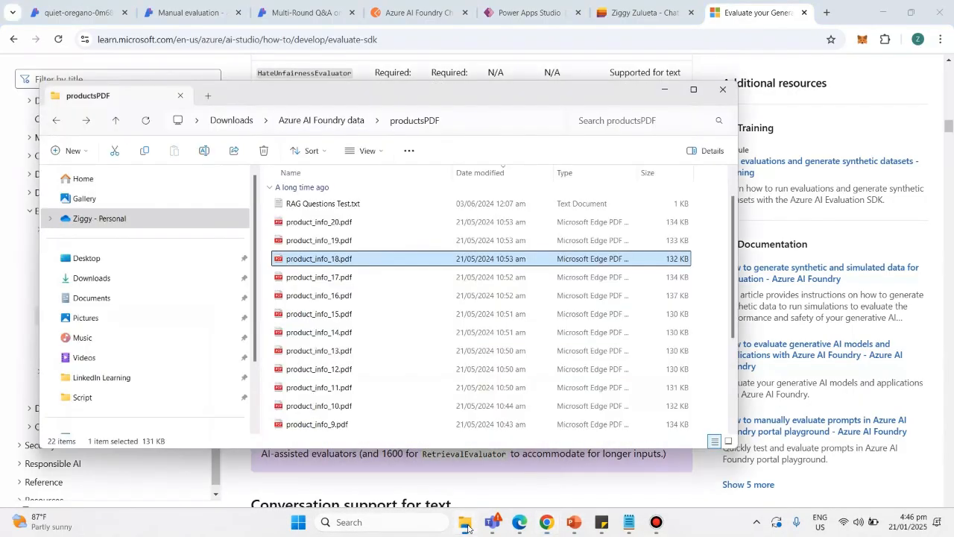
pyautogui.scroll(1, 394, 316)
pyautogui.click(315, 208)
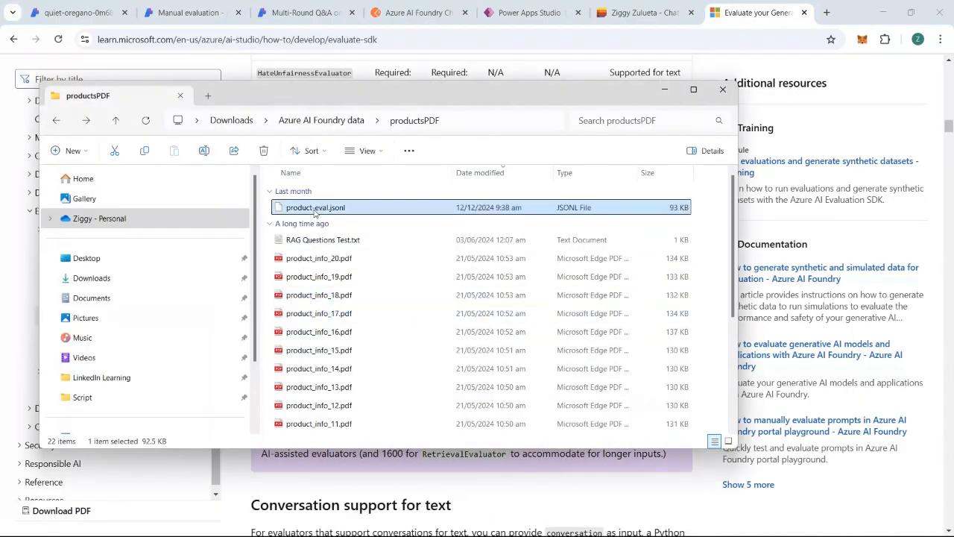
pyautogui.rightClick(314, 214)
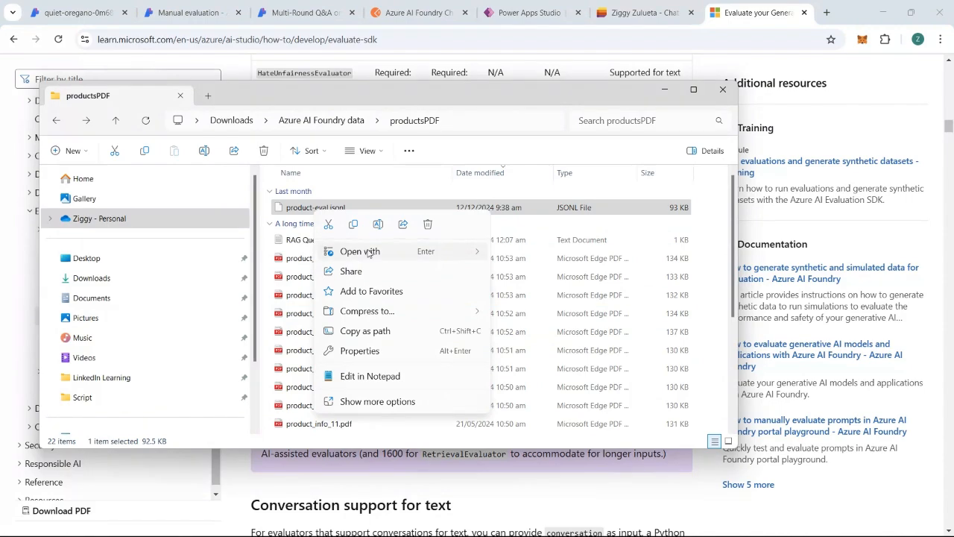
pyautogui.moveTo(365, 252)
pyautogui.click(534, 253)
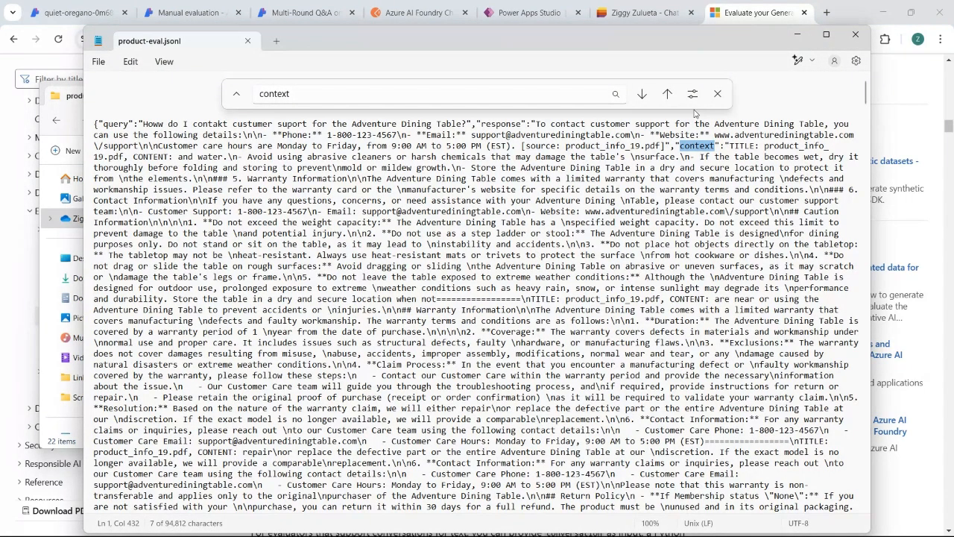
# Close the text search in product-eval.jsonl and look through its query, response and context records.
pyautogui.click(717, 93)
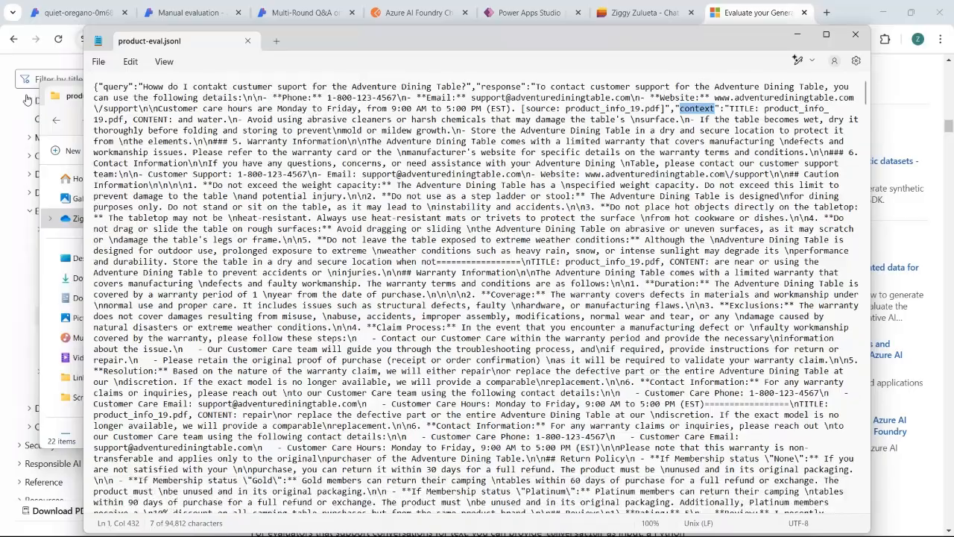
pyautogui.scroll(-20, 104, 89)
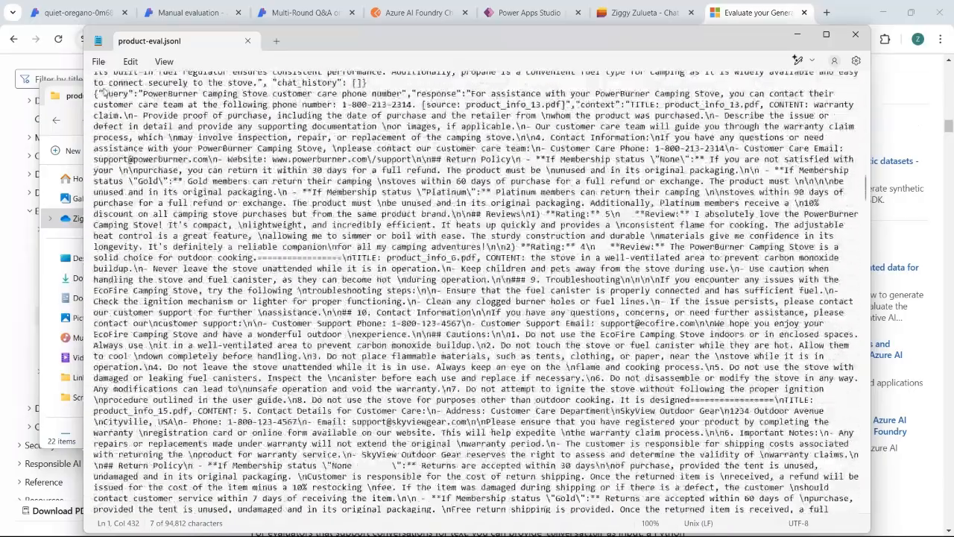
# Switch to the Azure AI Foundry manual evaluation, start a test data import without saving, and upload product-eval.jsonl as the dataset.
pyautogui.click(189, 15)
pyautogui.click(278, 371)
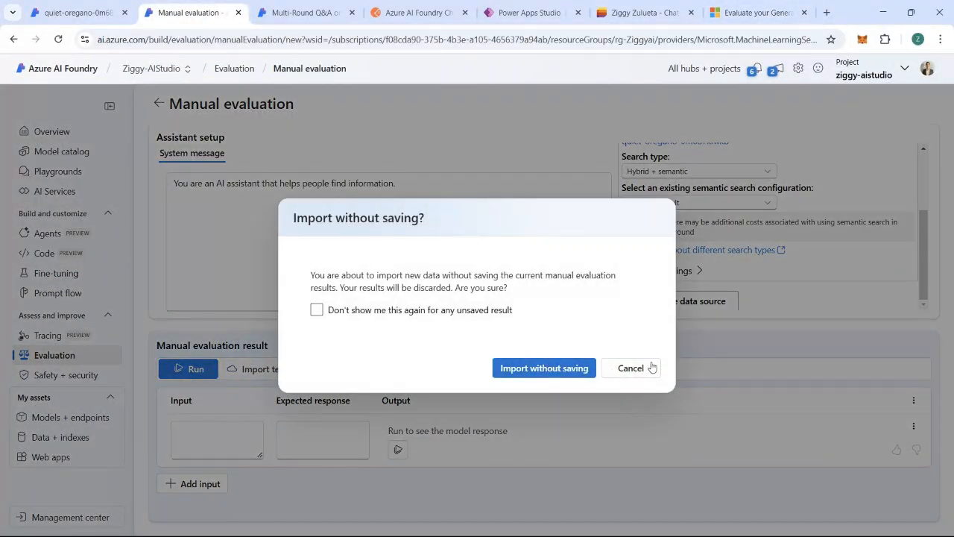
pyautogui.click(565, 368)
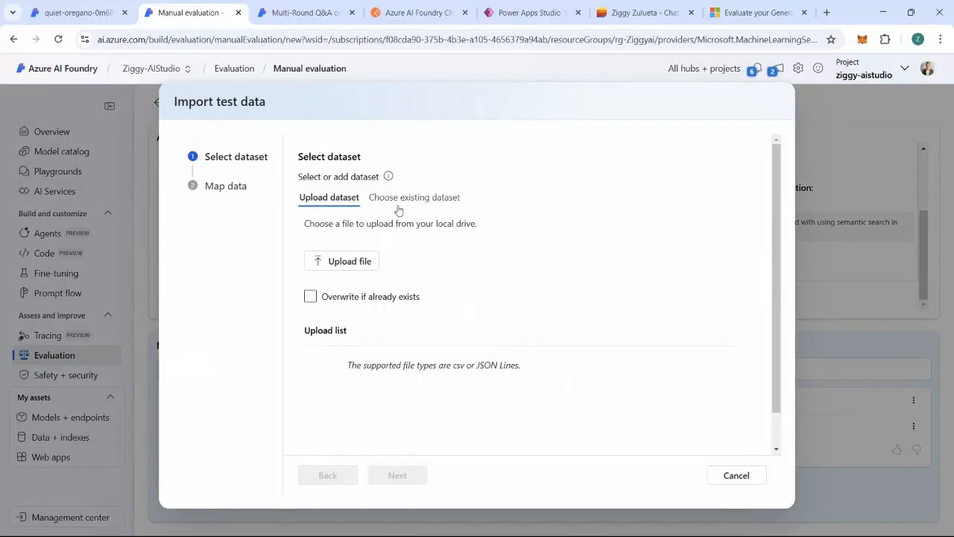
pyautogui.click(363, 260)
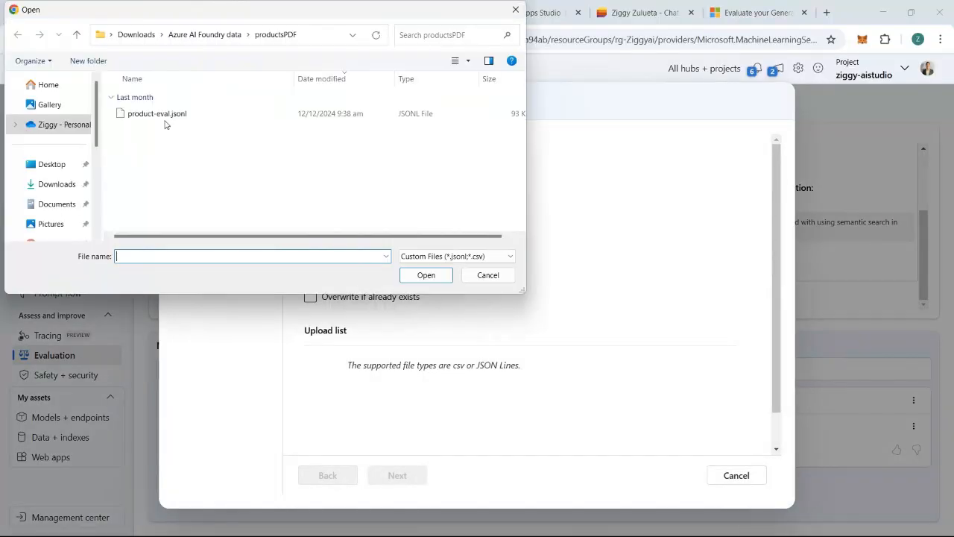
pyautogui.click(143, 117)
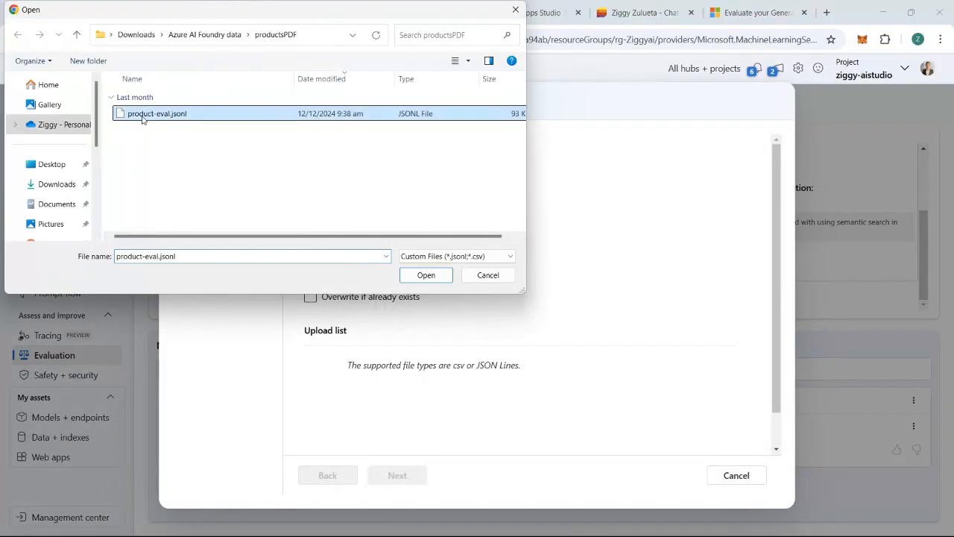
pyautogui.click(425, 275)
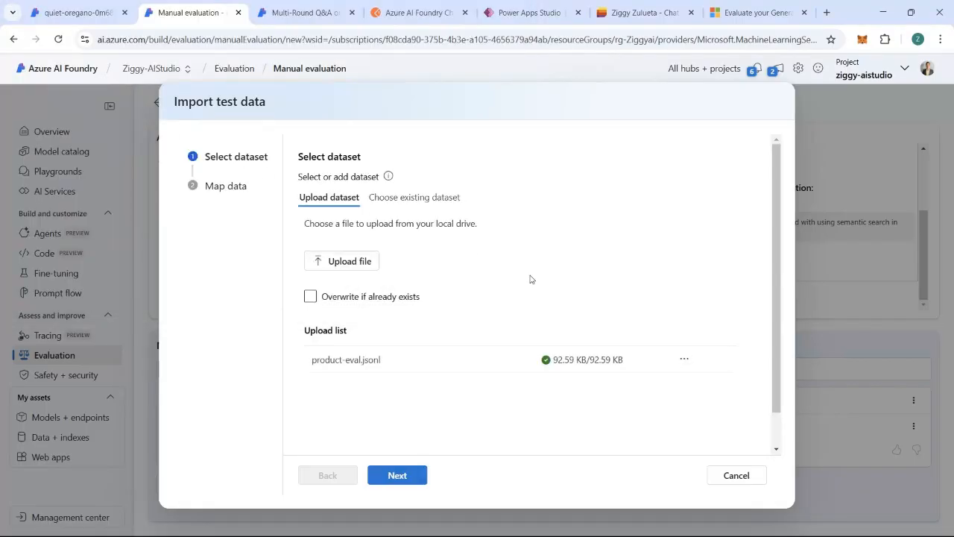
pyautogui.click(399, 474)
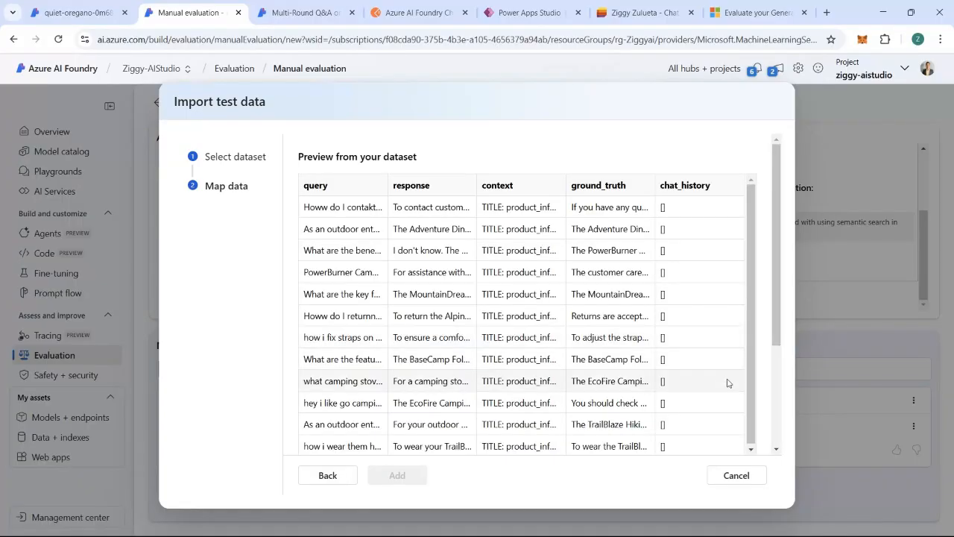
# Map the dataset's input to query and its expected response to ground_truth, and add the test data.
pyautogui.scroll(-2, 723, 365)
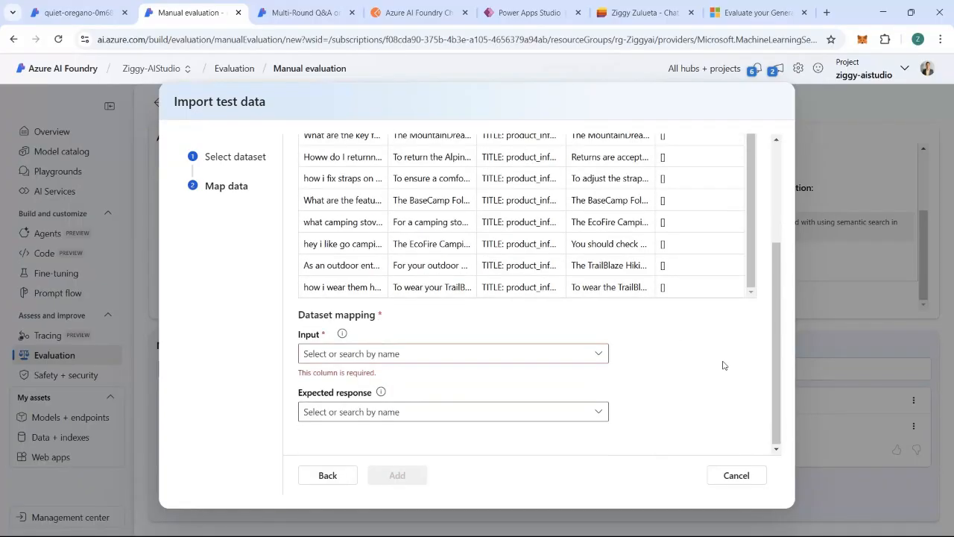
pyautogui.click(321, 353)
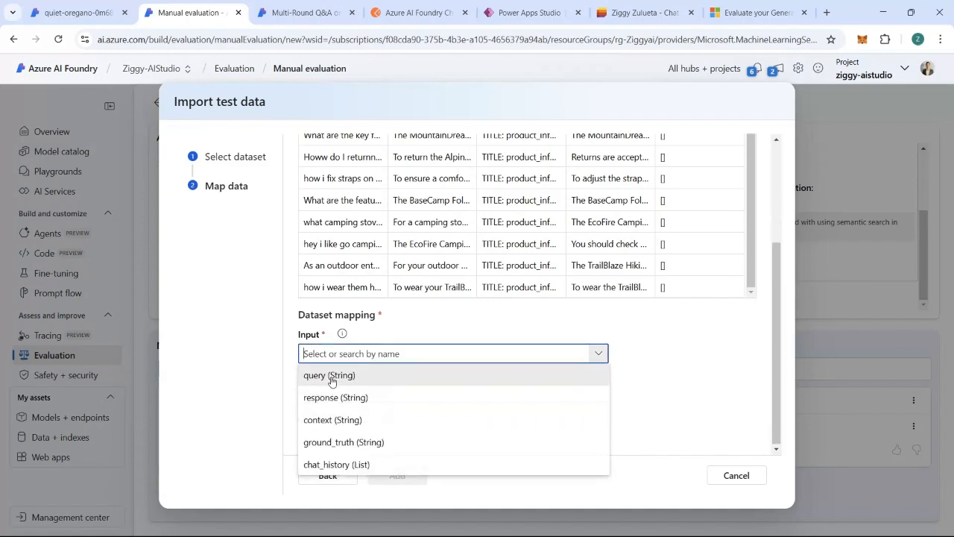
pyautogui.click(305, 384)
pyautogui.click(332, 412)
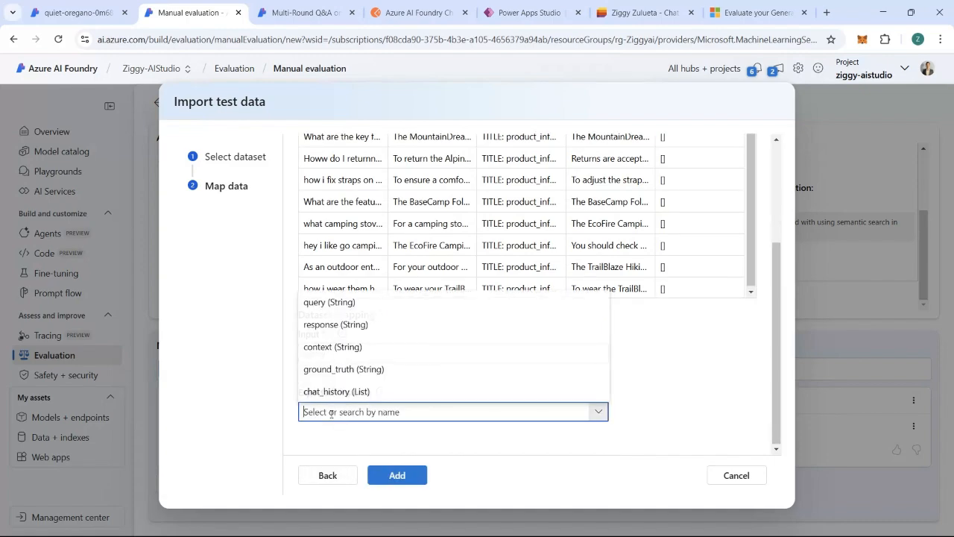
pyautogui.click(343, 371)
pyautogui.moveTo(345, 356); pyautogui.dragTo(274, 348)
pyautogui.moveTo(379, 413); pyautogui.dragTo(279, 416)
pyautogui.click(405, 476)
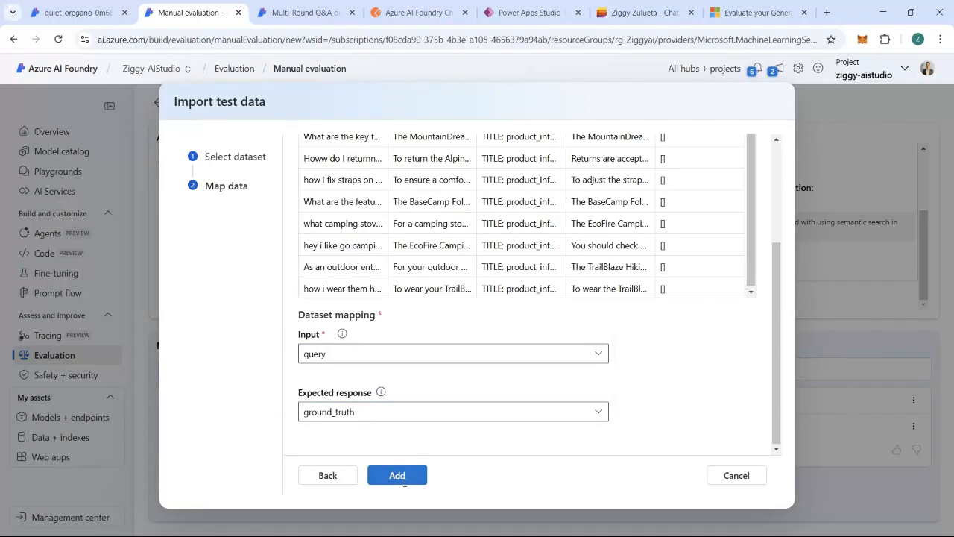
# Examine the imported input rows, reading the first question and its expected response in full.
pyautogui.scroll(-3, 526, 445)
pyautogui.scroll(-1, 526, 445)
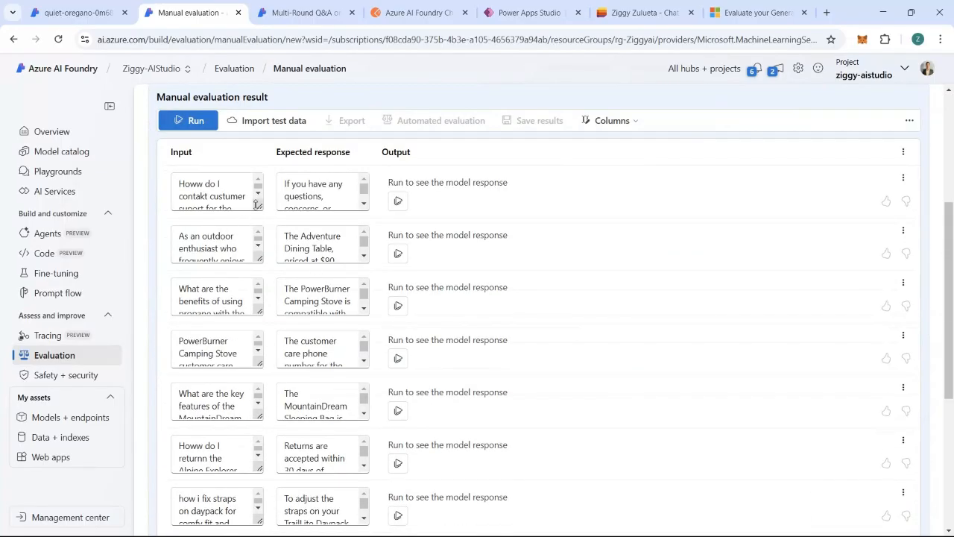
pyautogui.scroll(-1, 228, 186)
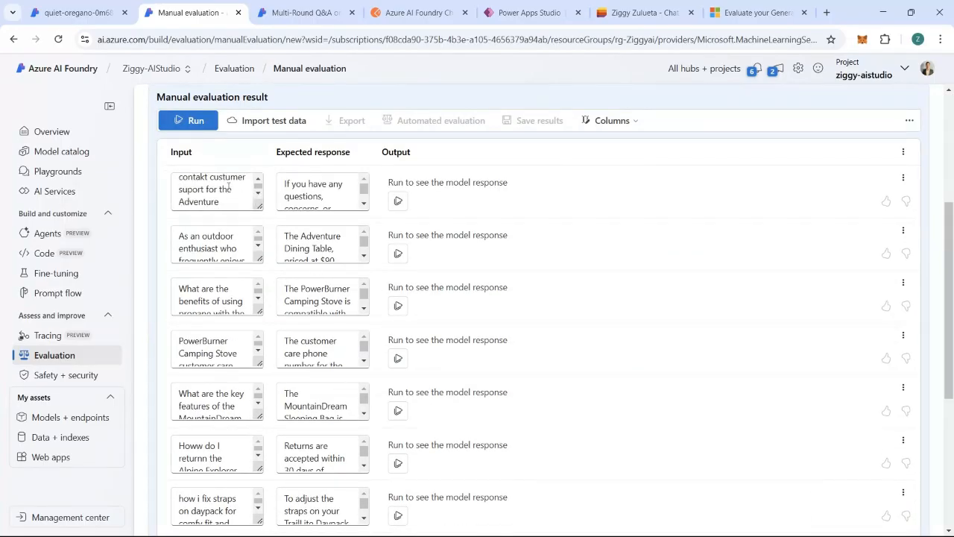
pyautogui.scroll(2, 228, 186)
pyautogui.scroll(-2, 223, 195)
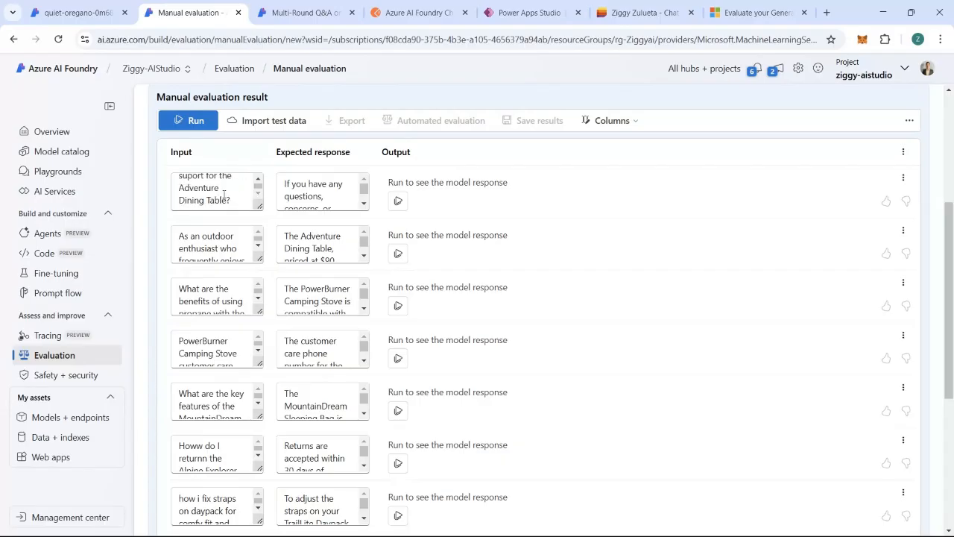
pyautogui.scroll(2, 223, 194)
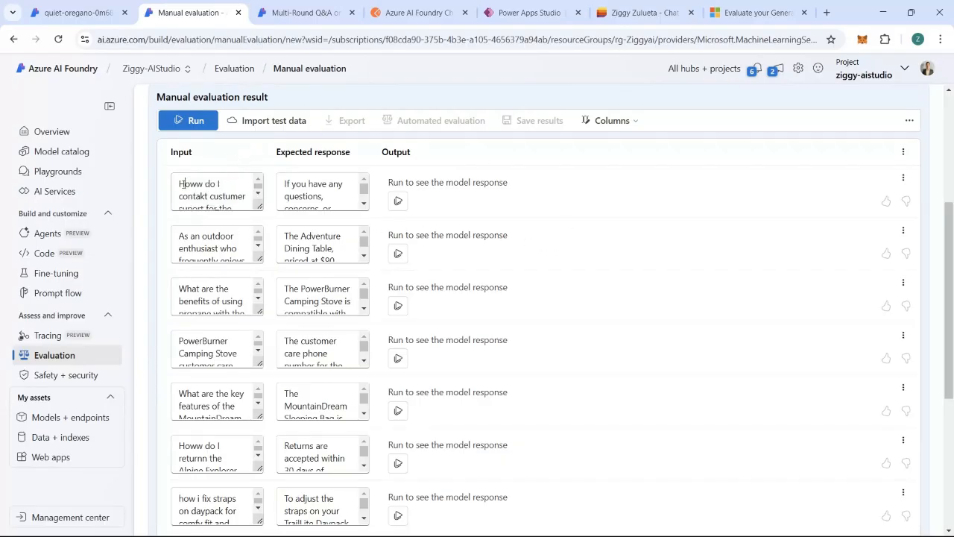
pyautogui.moveTo(184, 183); pyautogui.dragTo(210, 197)
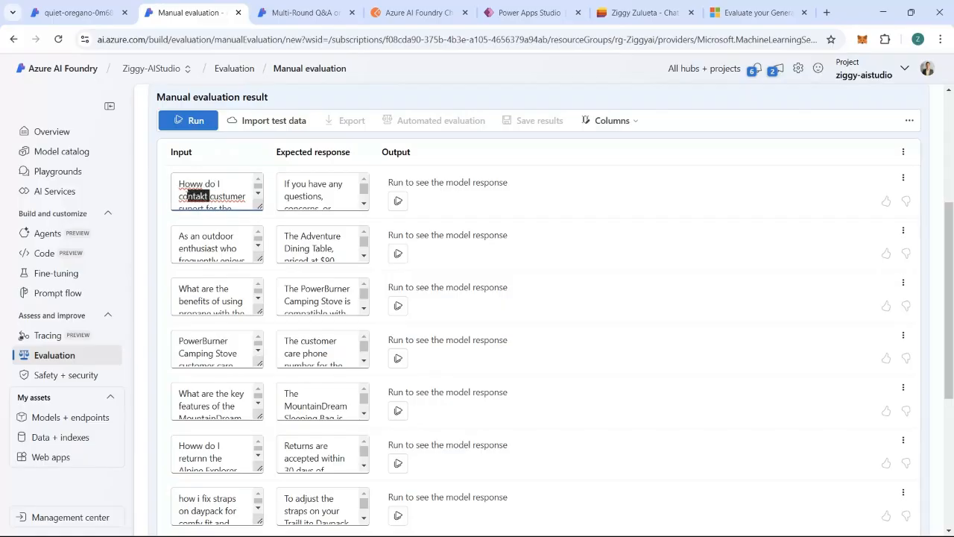
pyautogui.click(202, 184)
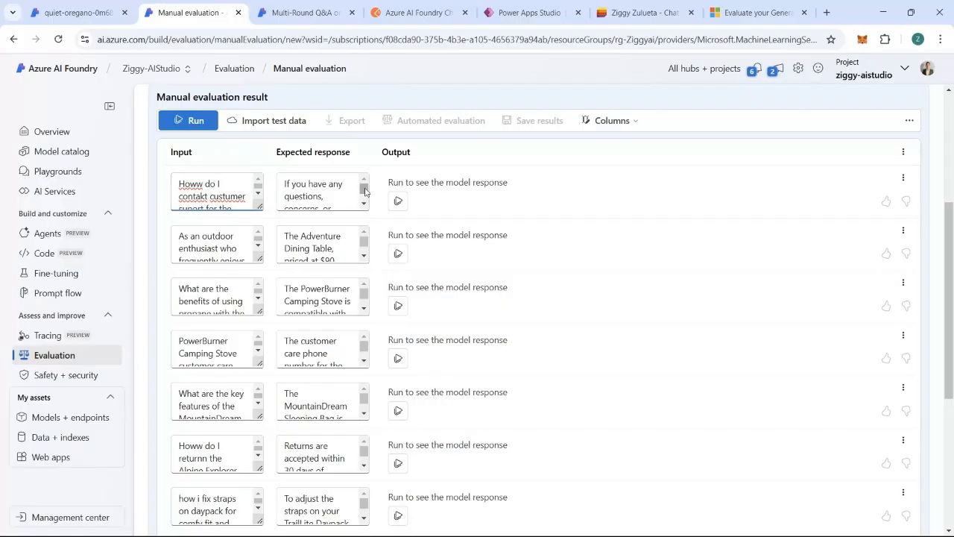
pyautogui.scroll(-1, 303, 190)
pyautogui.scroll(1, 304, 191)
pyautogui.scroll(-3, 302, 190)
pyautogui.scroll(-1, 205, 192)
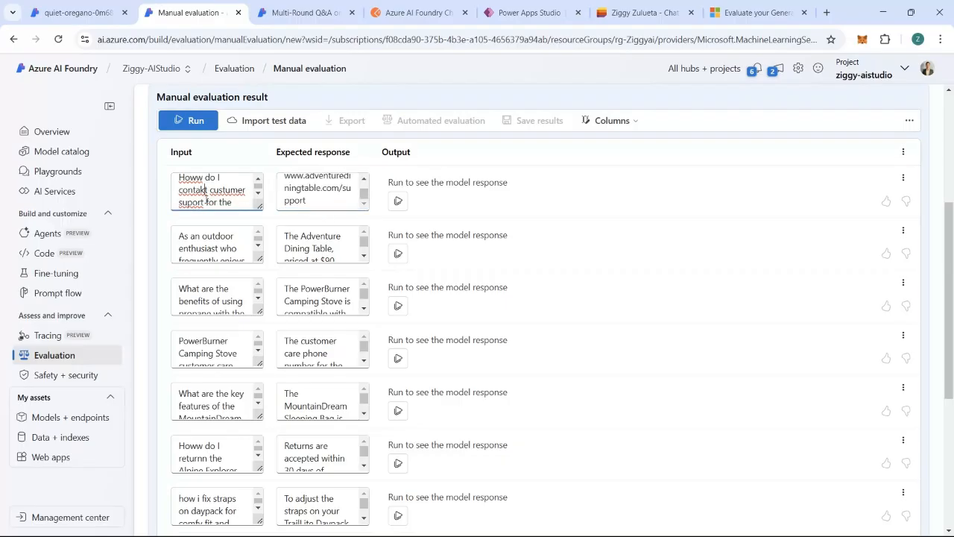
pyautogui.scroll(-2, 206, 192)
pyautogui.scroll(2, 302, 186)
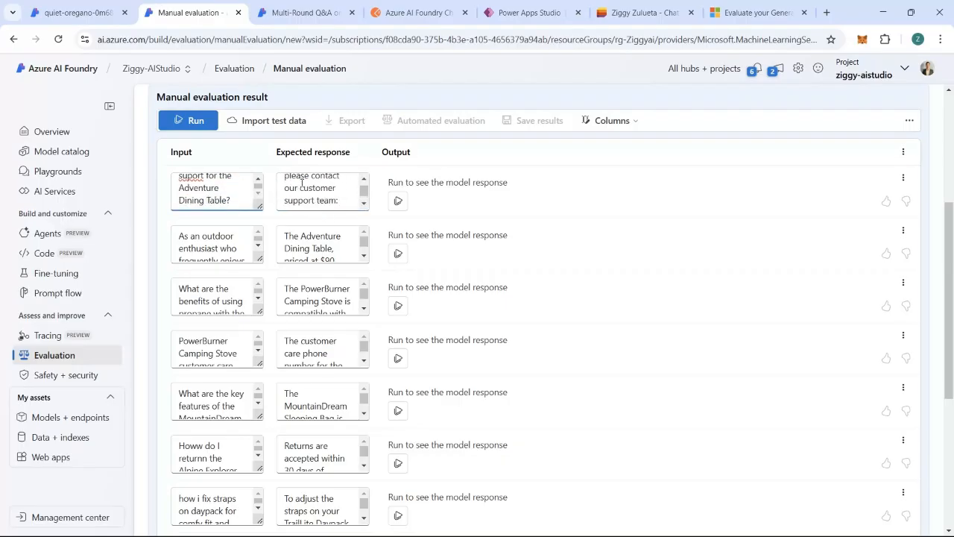
pyautogui.scroll(-3, 302, 185)
pyautogui.scroll(4, 302, 182)
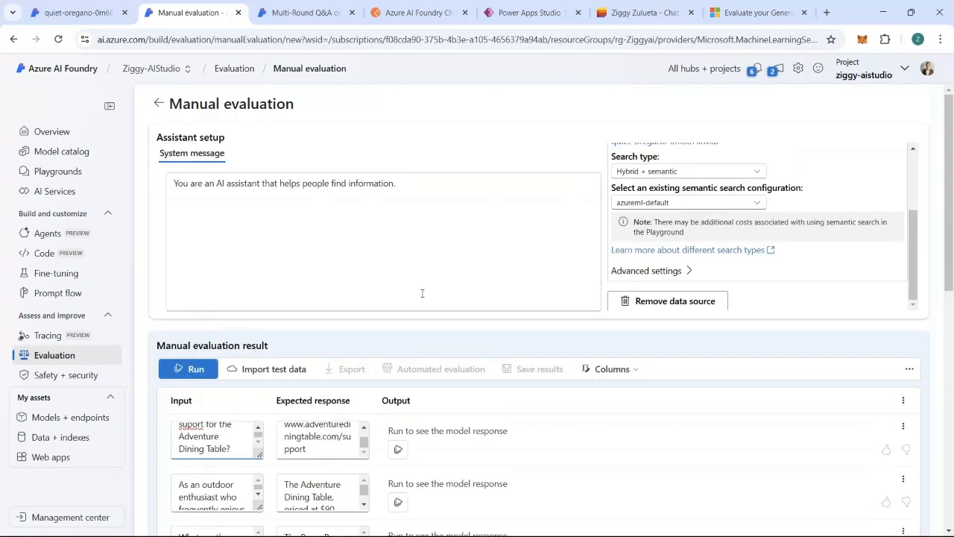
# Run only the first input, about Adventure Dining Table customer support, and rate its output thumbs up.
pyautogui.click(400, 450)
pyautogui.scroll(-3, 591, 280)
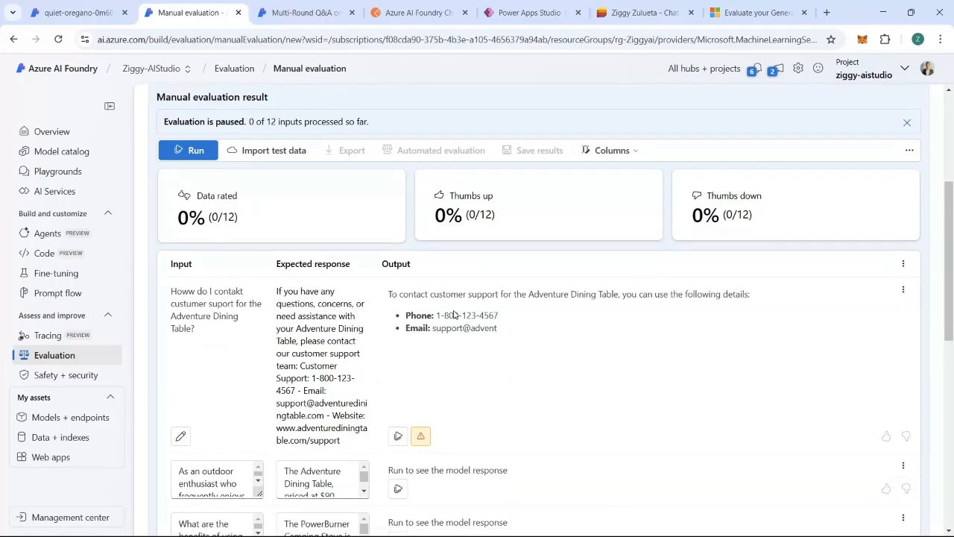
pyautogui.scroll(-2, 454, 314)
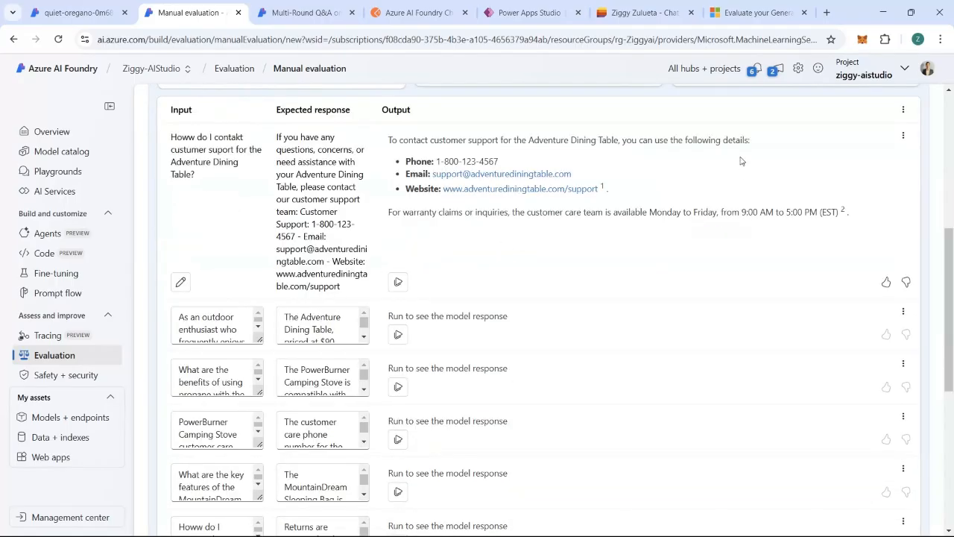
pyautogui.scroll(1, 504, 299)
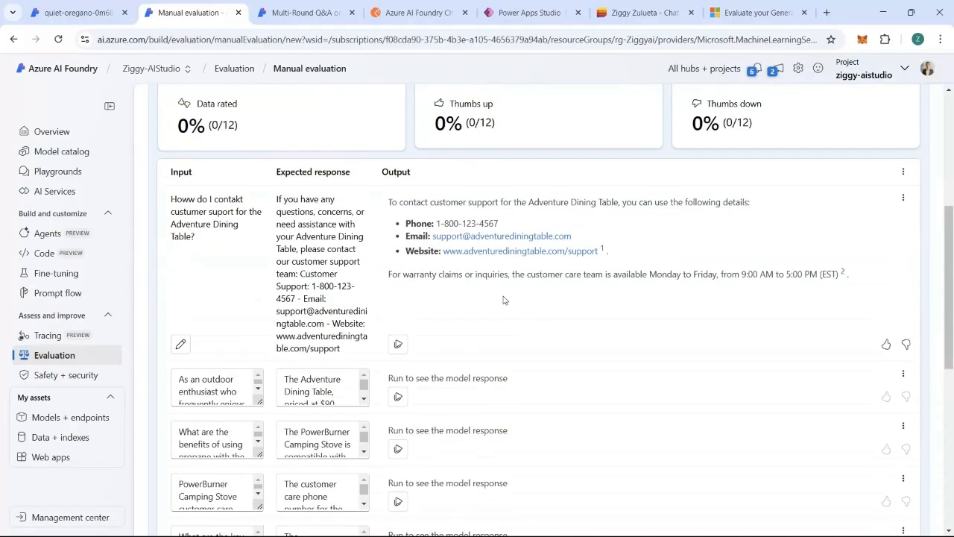
pyautogui.click(886, 345)
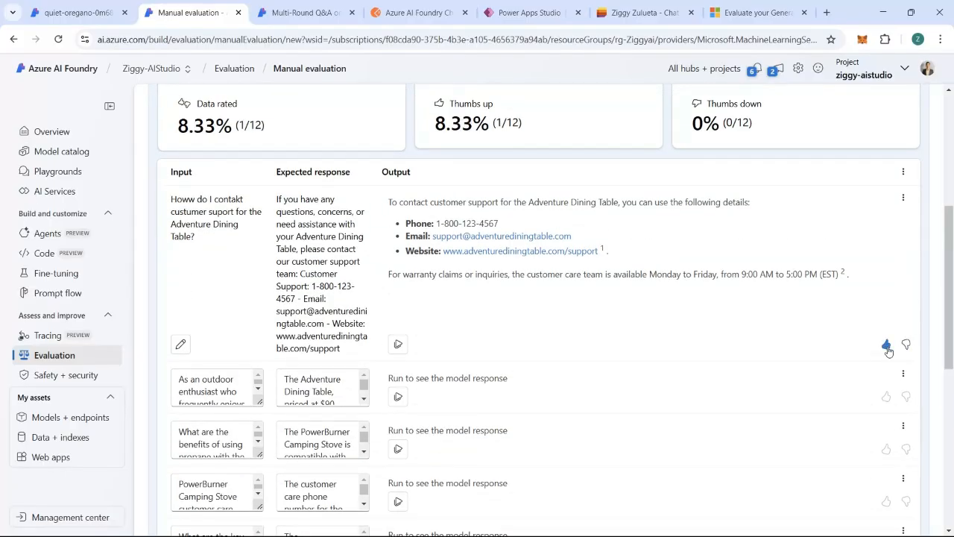
pyautogui.scroll(2, 492, 340)
pyautogui.scroll(3, 492, 340)
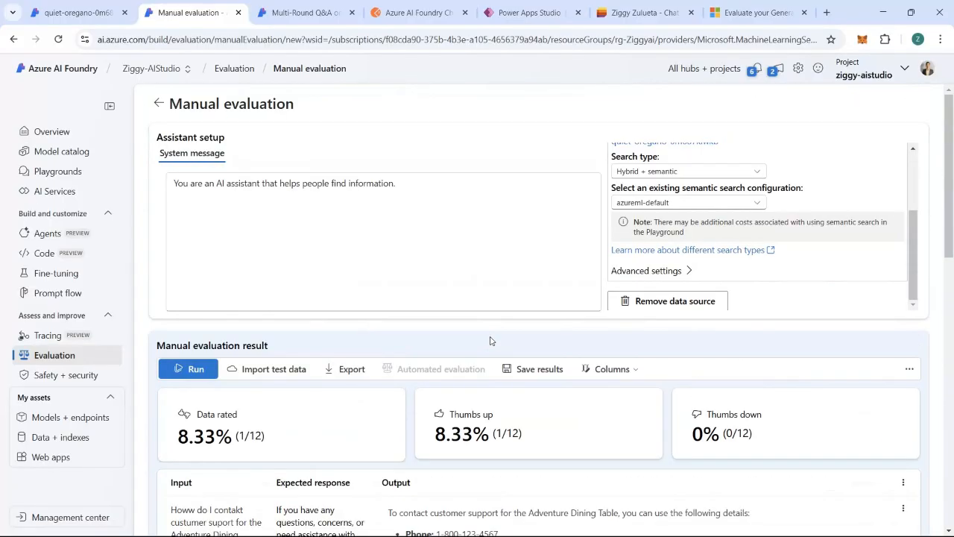
# Run the second input, about the Adventure Dining Table's features and materials, and rate its output thumbs up.
pyautogui.scroll(-6, 492, 340)
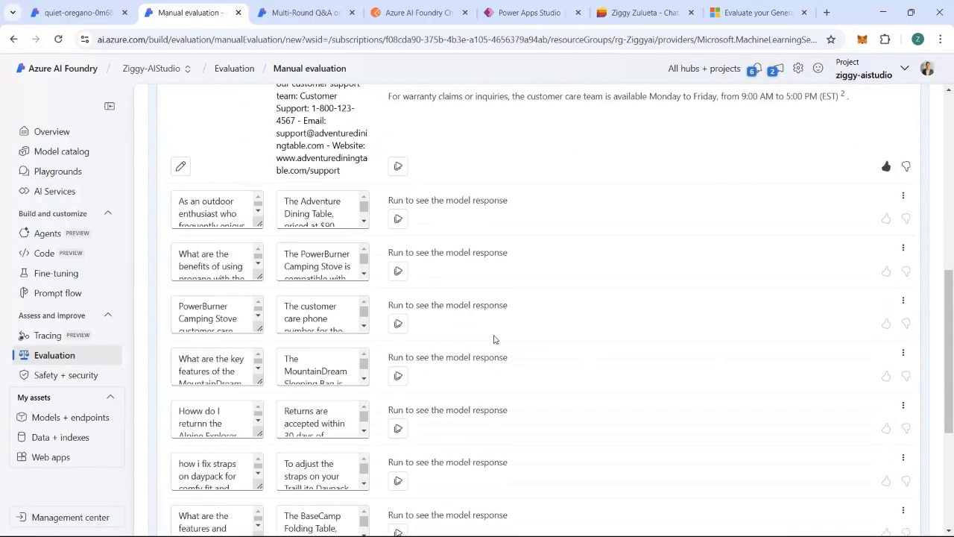
pyautogui.click(398, 211)
pyautogui.scroll(-12, 614, 281)
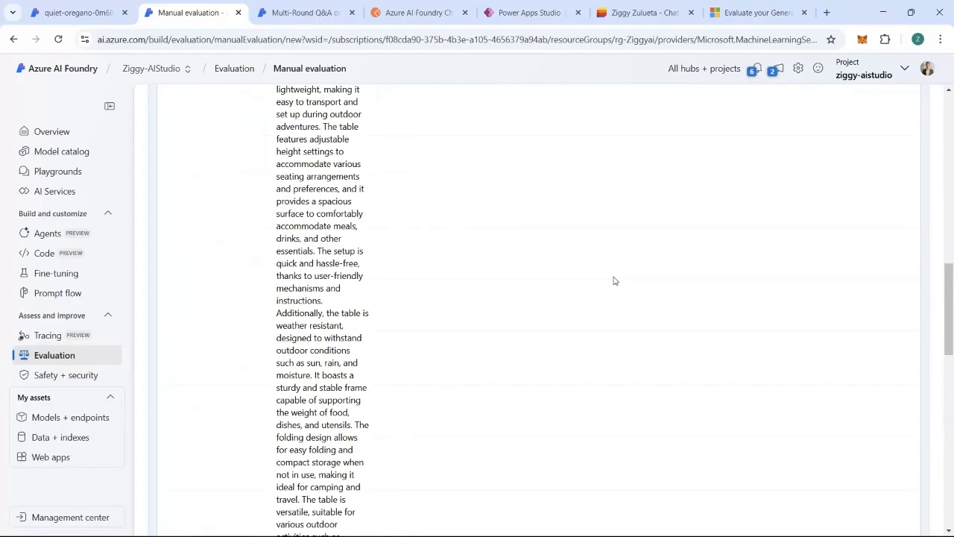
pyautogui.scroll(4, 615, 280)
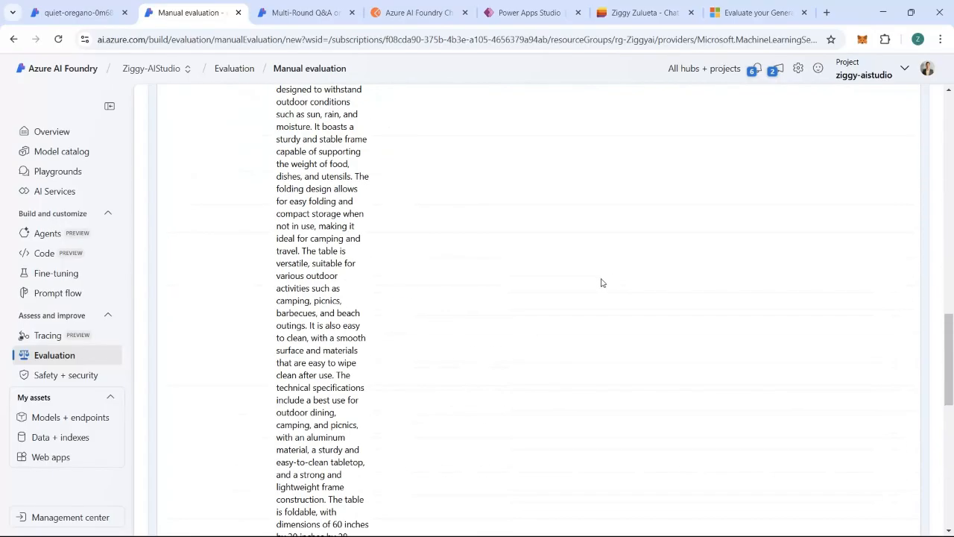
pyautogui.scroll(6, 602, 282)
pyautogui.scroll(10, 555, 252)
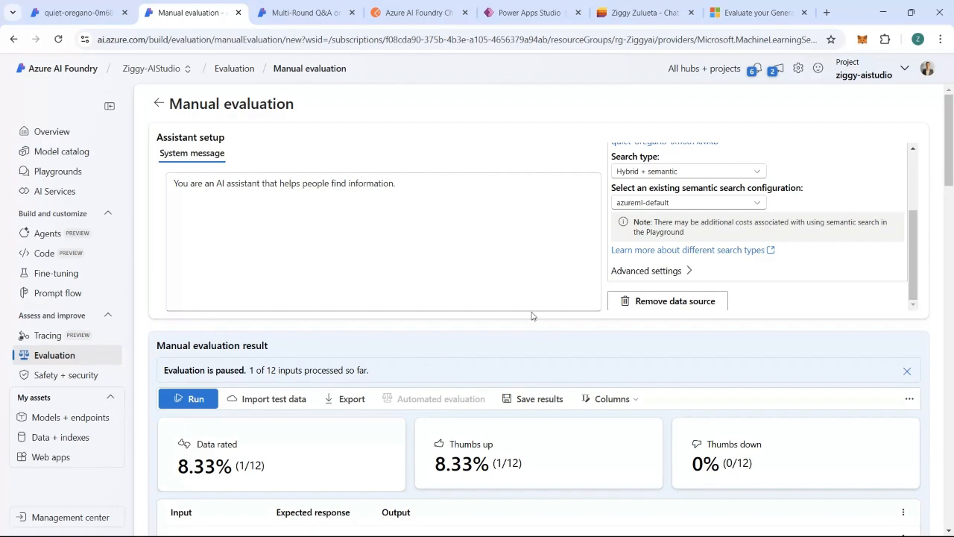
pyautogui.scroll(-10, 581, 395)
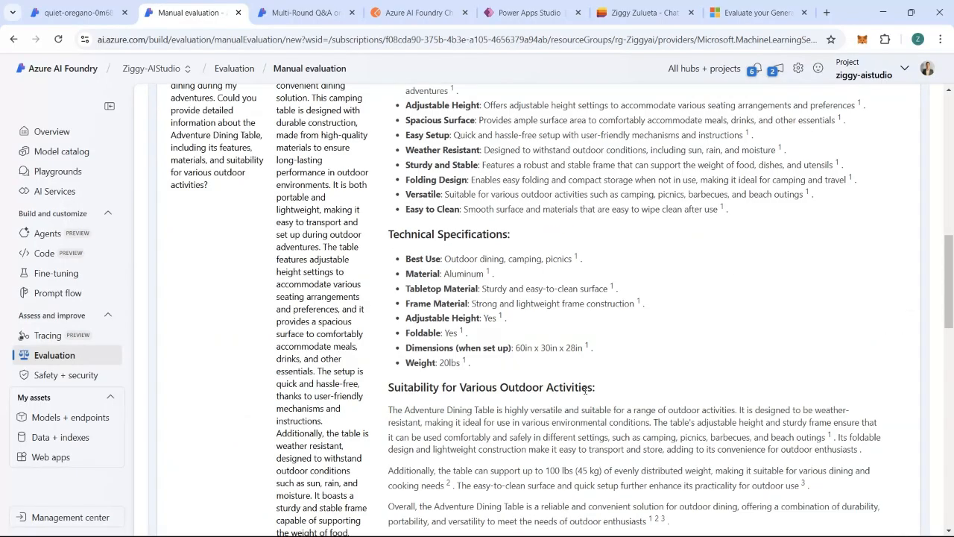
pyautogui.scroll(3, 585, 389)
pyautogui.scroll(-10, 585, 391)
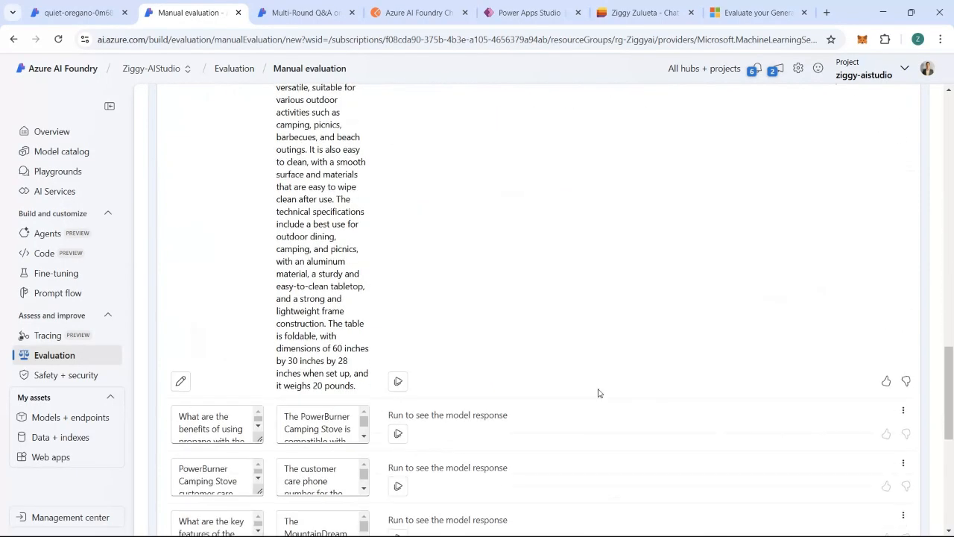
pyautogui.click(886, 307)
# Leave the manual evaluation without saving its results.
pyautogui.scroll(15, 454, 298)
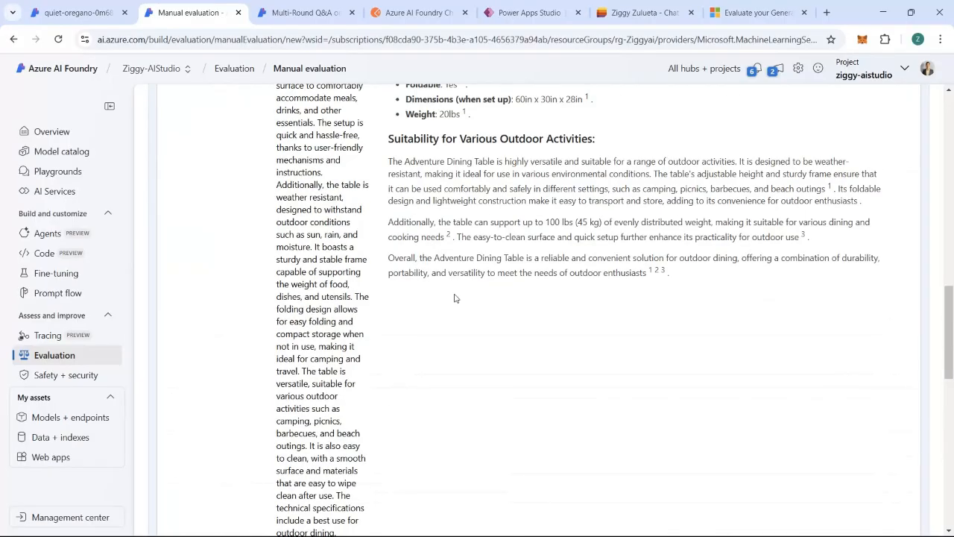
pyautogui.scroll(2, 308, 231)
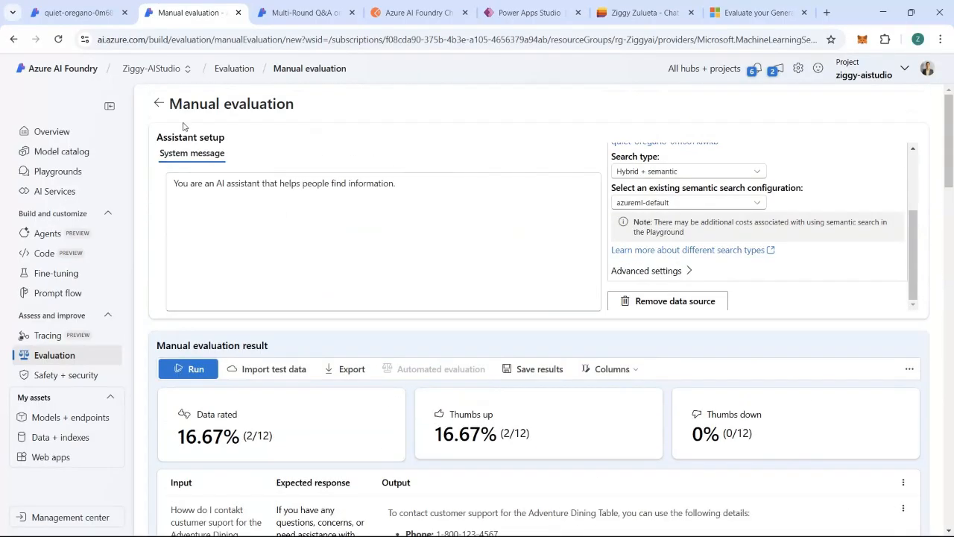
pyautogui.click(159, 104)
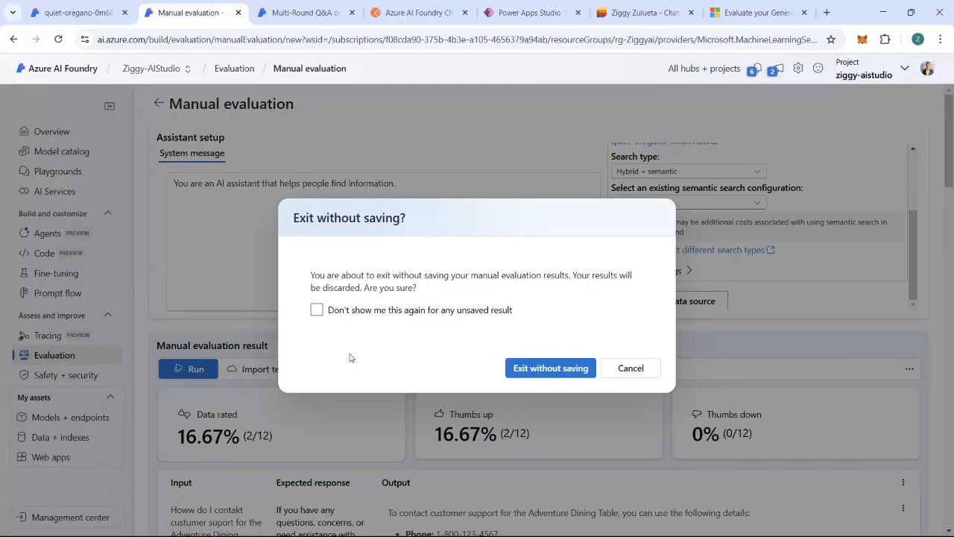
pyautogui.click(522, 372)
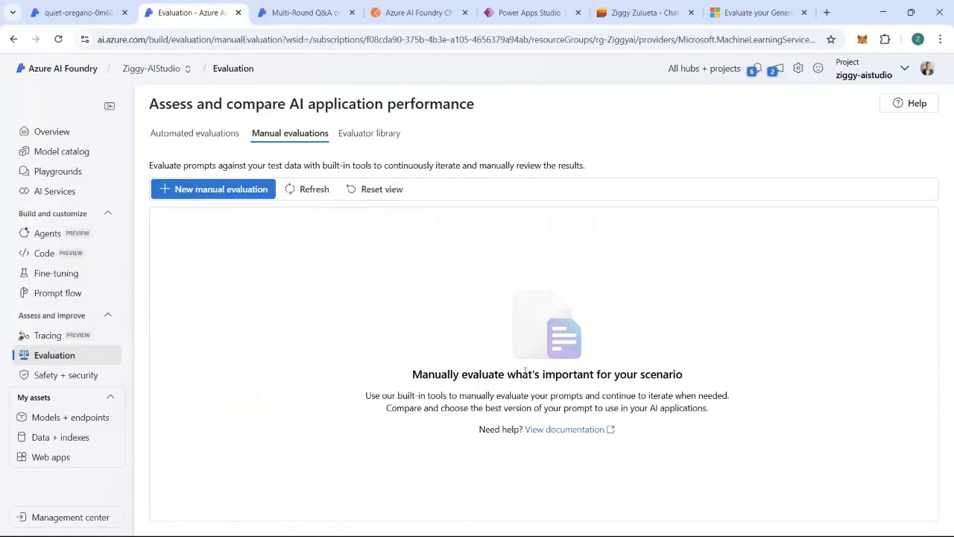
pyautogui.click(217, 134)
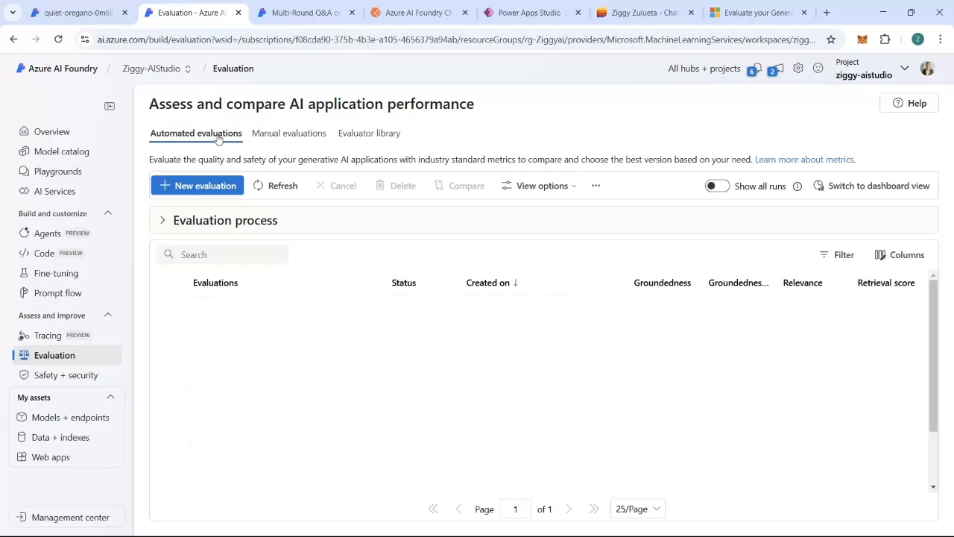
pyautogui.click(197, 186)
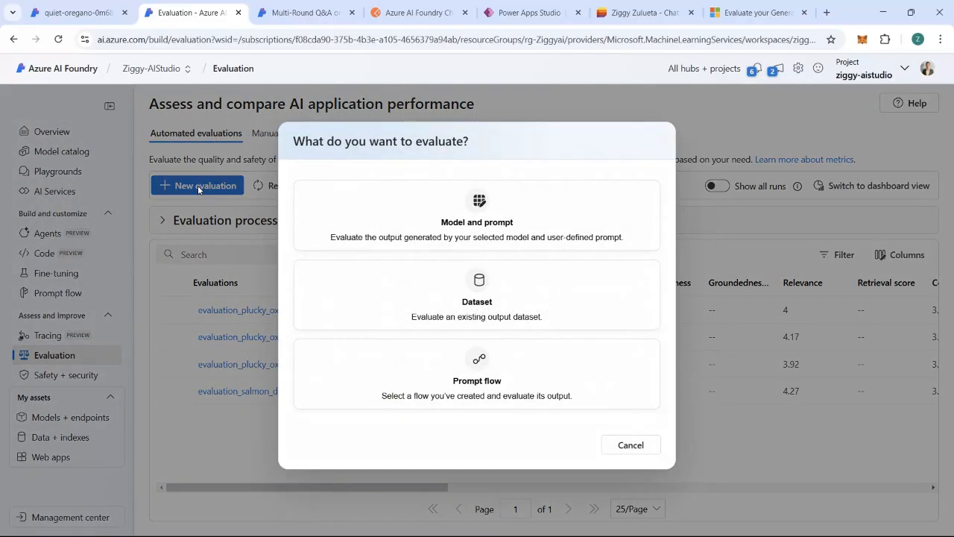
pyautogui.click(514, 384)
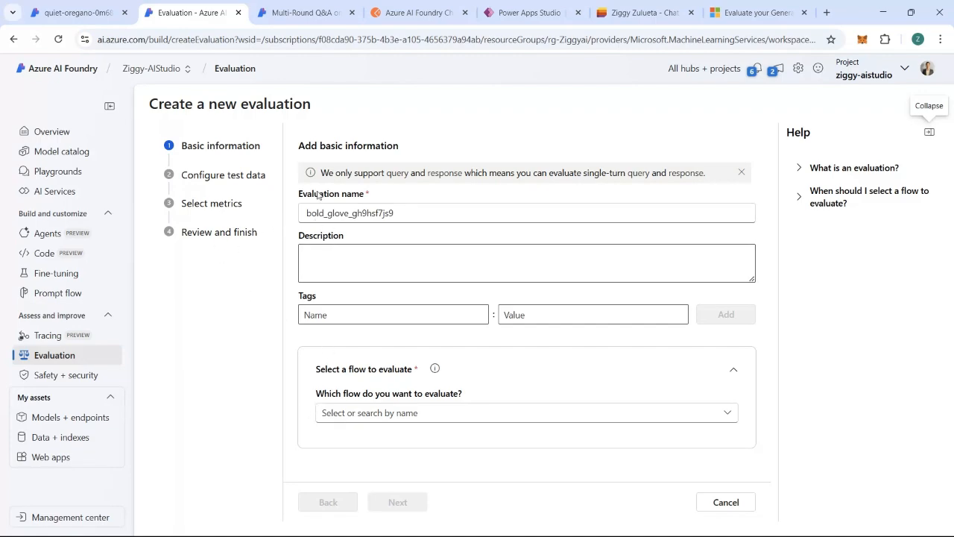
pyautogui.click(371, 411)
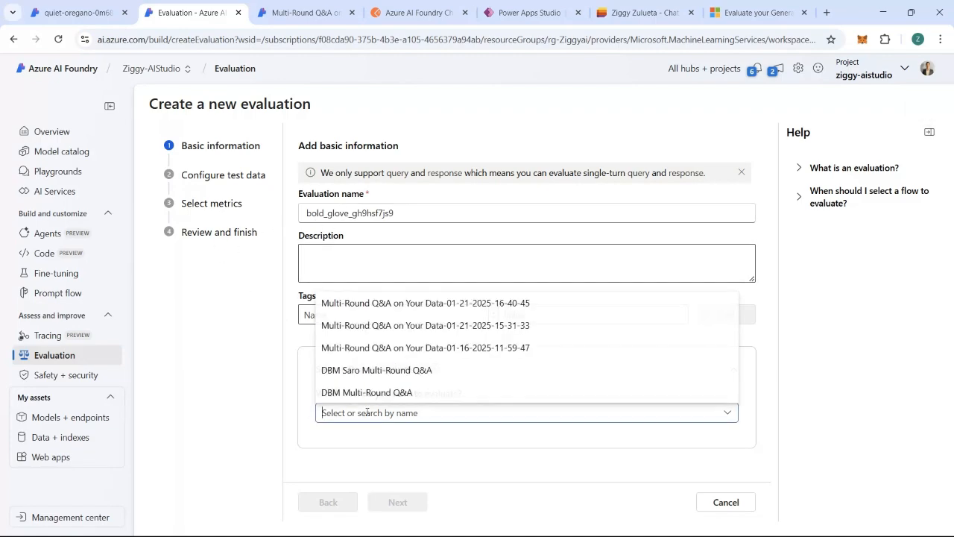
pyautogui.click(428, 312)
pyautogui.scroll(-2, 568, 256)
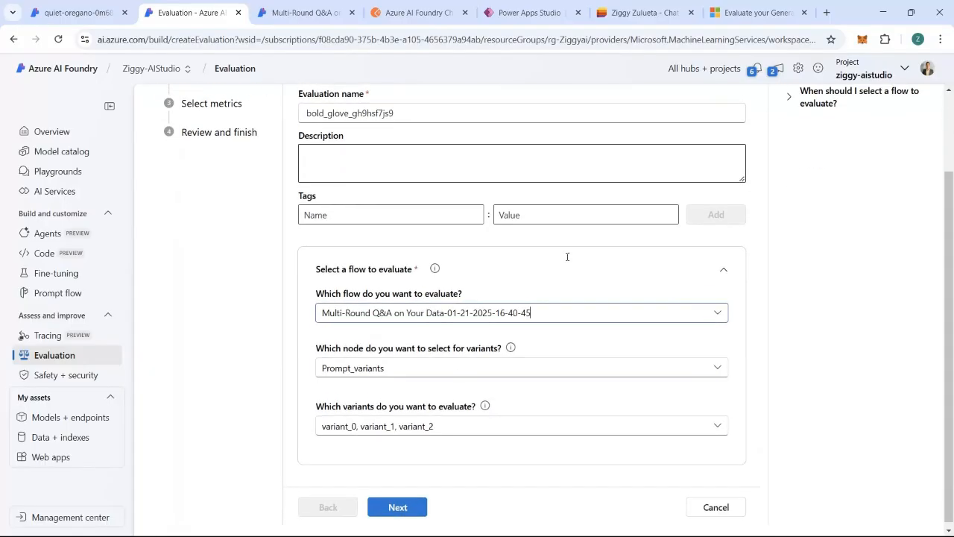
pyautogui.click(395, 505)
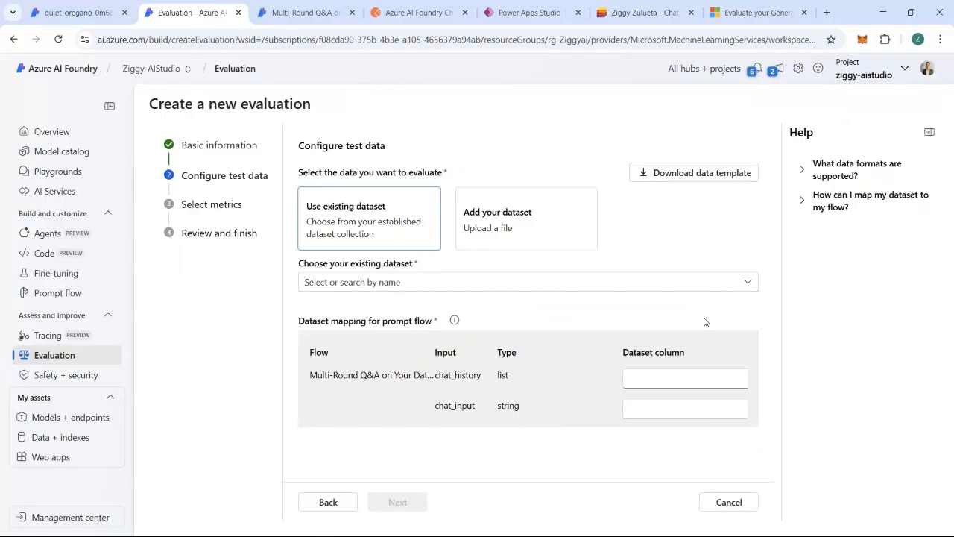
# Upload product-eval.jsonl as the test dataset, map chat_input to ${data.query}, and proceed to the metrics.
pyautogui.click(377, 281)
pyautogui.click(490, 220)
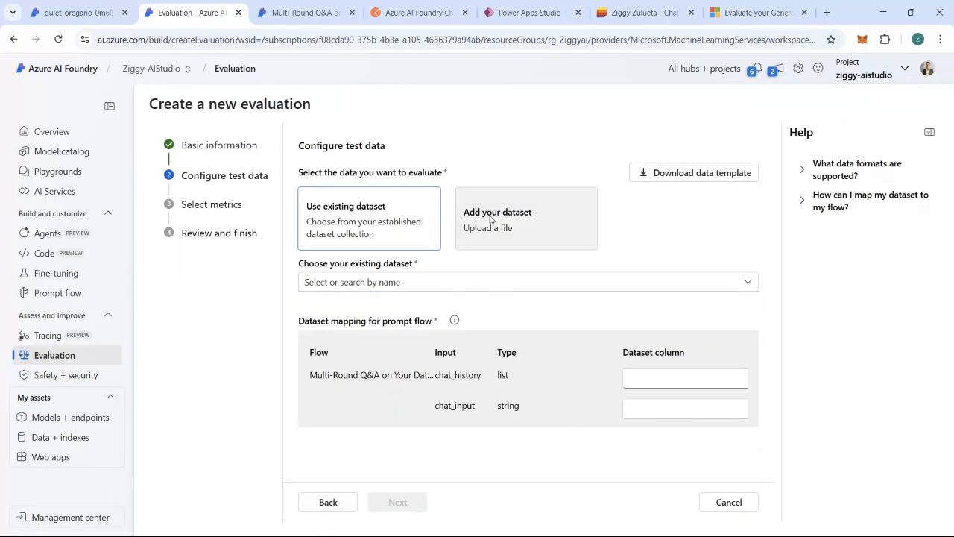
pyautogui.click(501, 305)
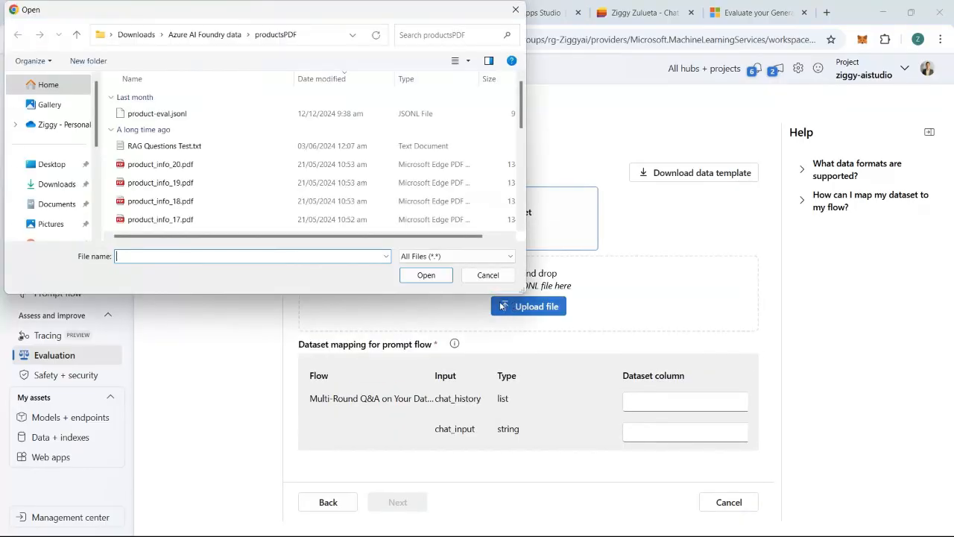
pyautogui.doubleClick(134, 115)
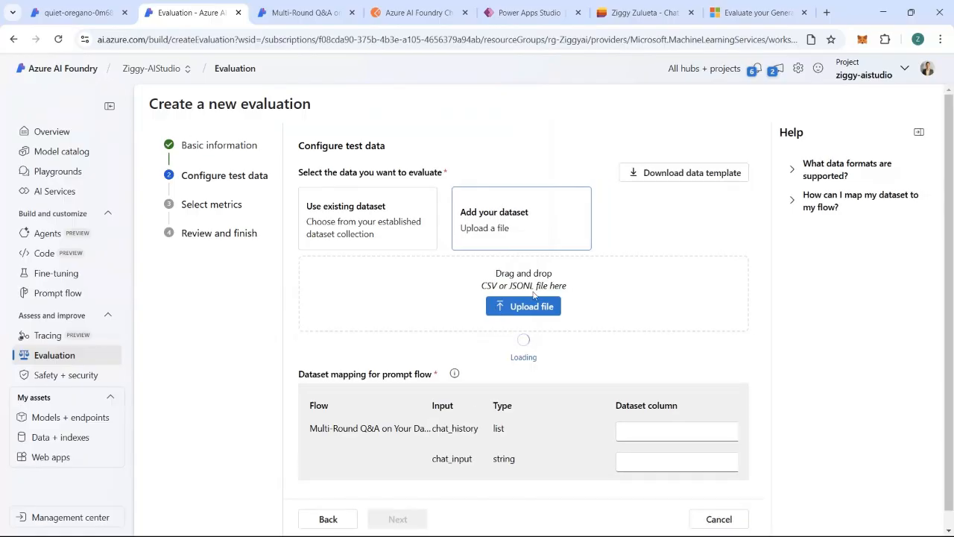
pyautogui.scroll(-3, 533, 296)
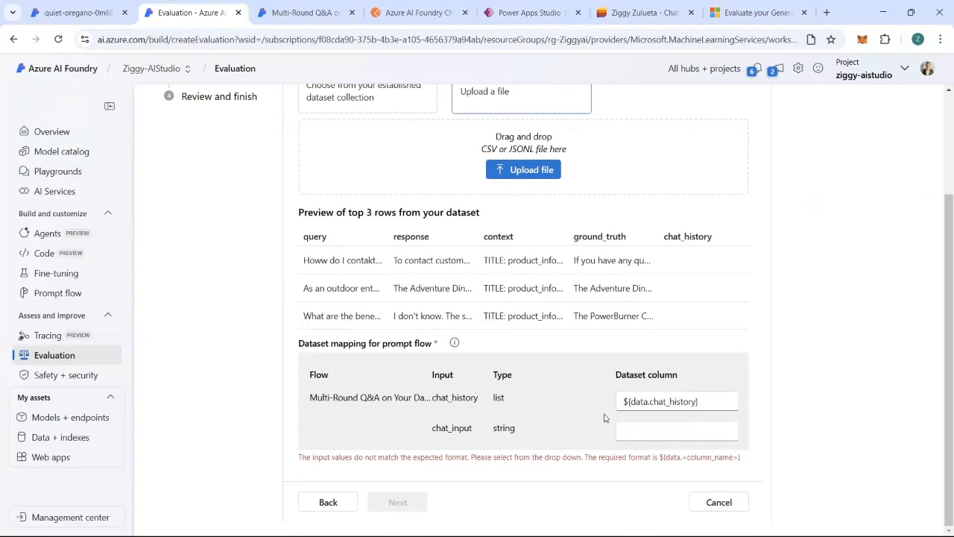
pyautogui.click(637, 433)
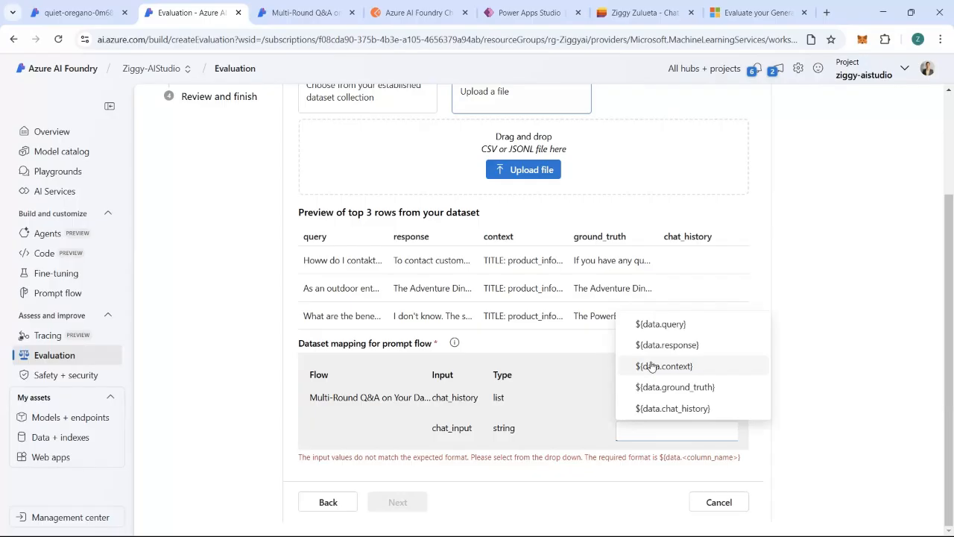
pyautogui.click(645, 321)
pyautogui.click(398, 502)
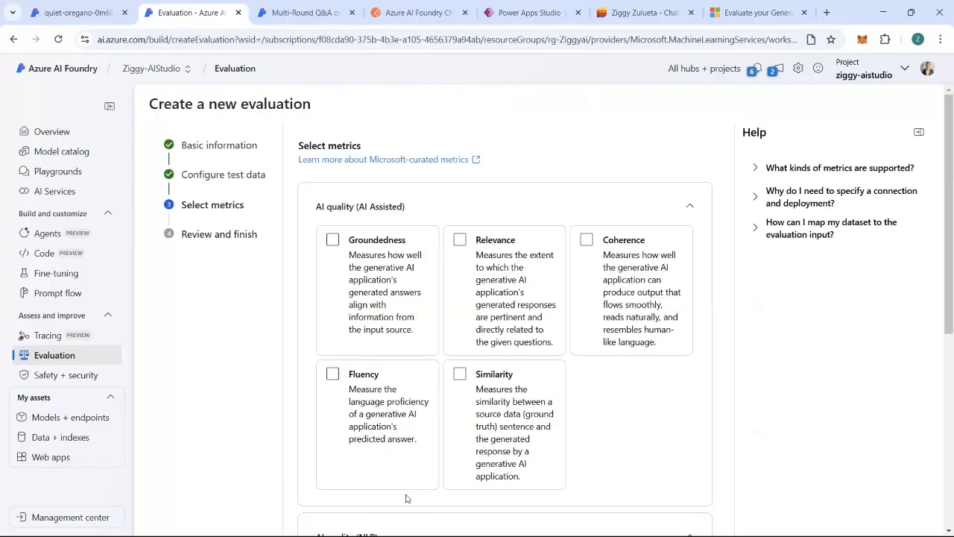
# Select all AI-assisted quality metrics: Groundedness, Relevance, Coherence, Fluency and Similarity.
pyautogui.scroll(-3, 481, 216)
pyautogui.scroll(3, 480, 213)
pyautogui.click(332, 240)
pyautogui.click(460, 239)
pyautogui.click(586, 240)
pyautogui.click(460, 373)
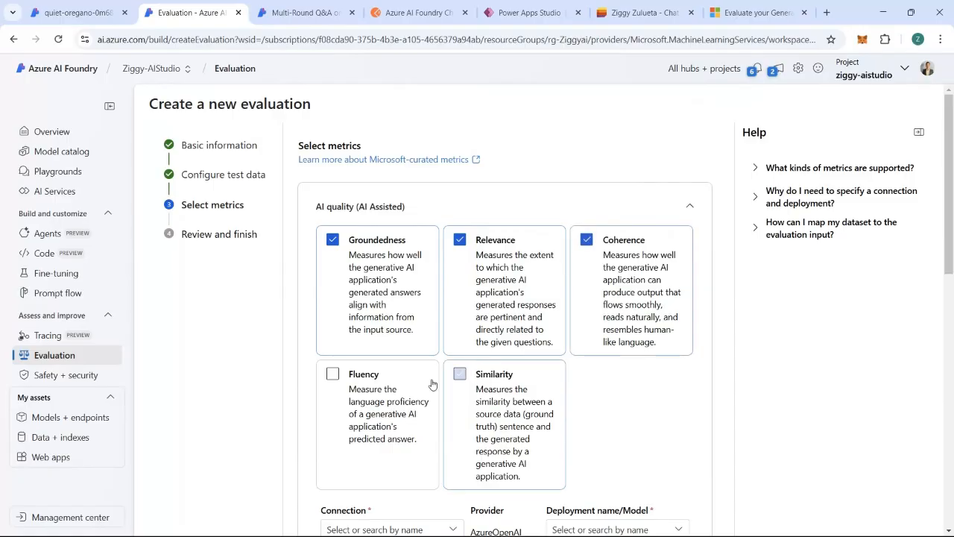
# Select all NLP quality metrics: F1, BLEU, GLEU, METEOR and ROUGE scores.
pyautogui.scroll(-4, 373, 358)
pyautogui.click(333, 327)
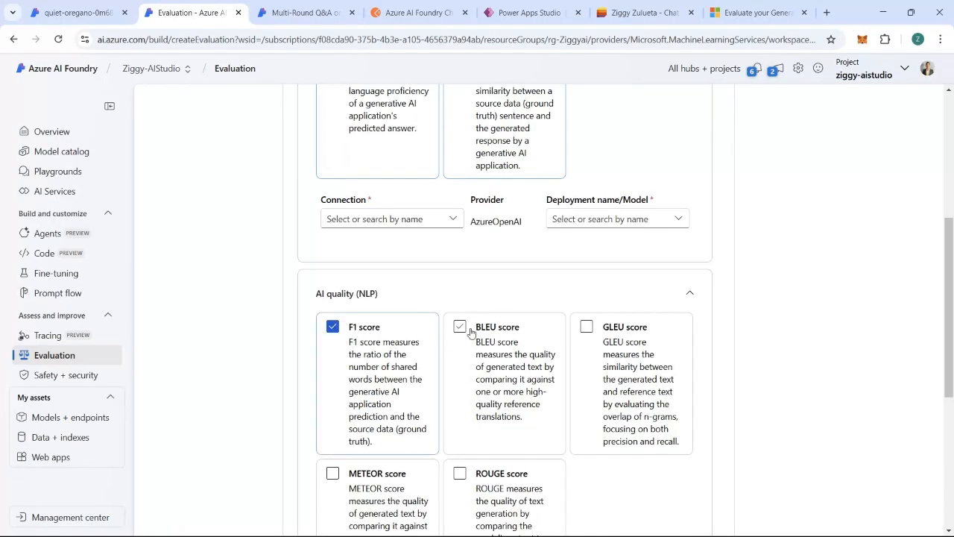
pyautogui.click(460, 327)
pyautogui.click(586, 326)
pyautogui.scroll(-3, 586, 329)
pyautogui.click(460, 224)
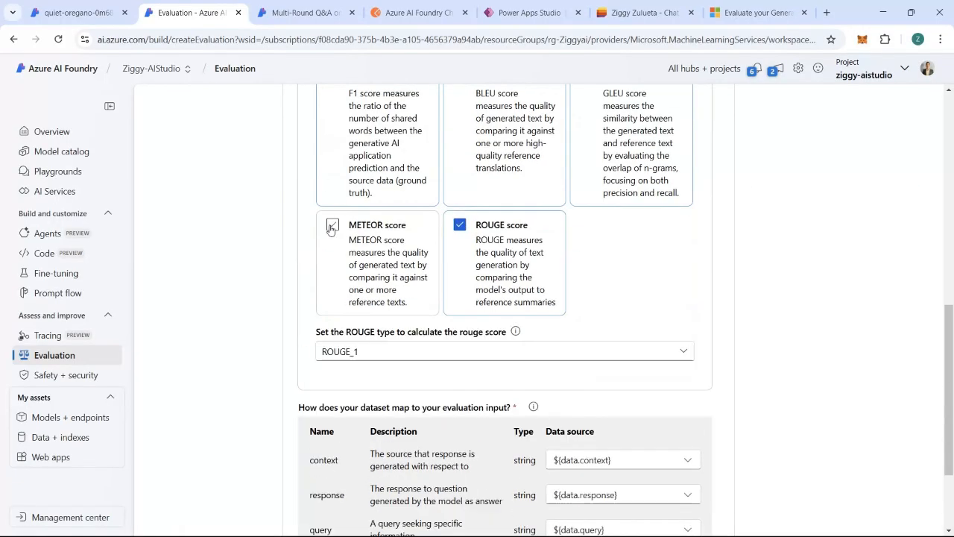
pyautogui.click(332, 224)
# Set the AI-assisted metrics' connection to ziggyopenai01 with the gpt-4o deployment, and proceed to the review.
pyautogui.scroll(6, 479, 258)
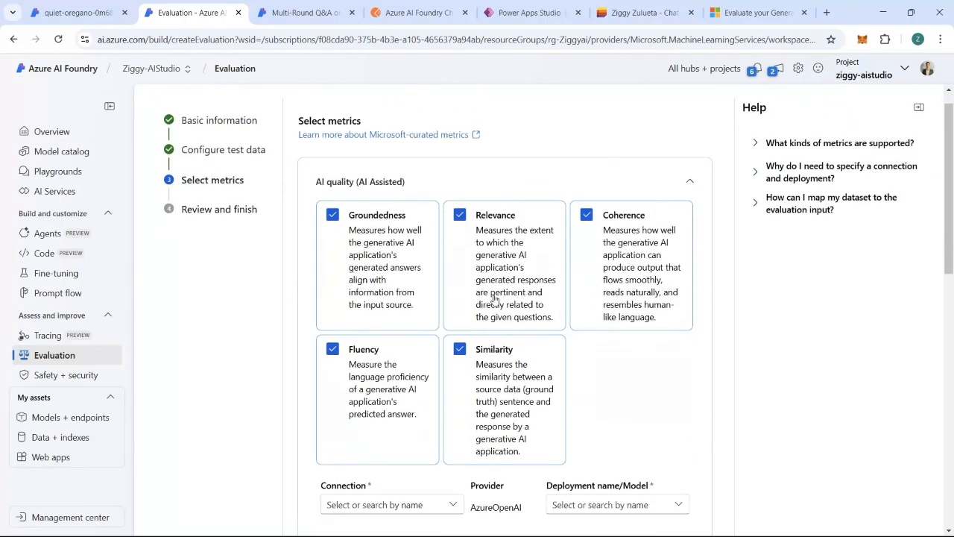
pyautogui.scroll(-2, 472, 300)
pyautogui.scroll(2, 567, 250)
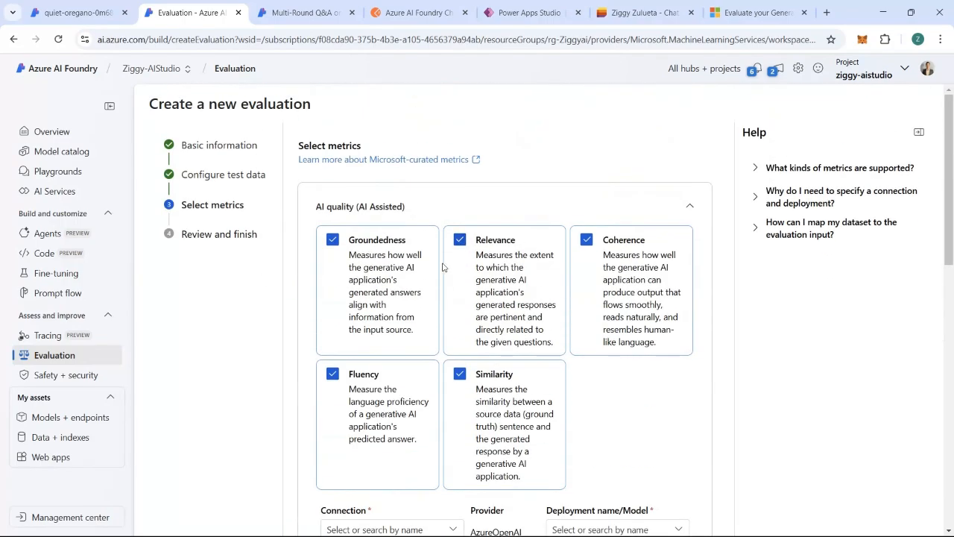
pyautogui.scroll(-2, 643, 291)
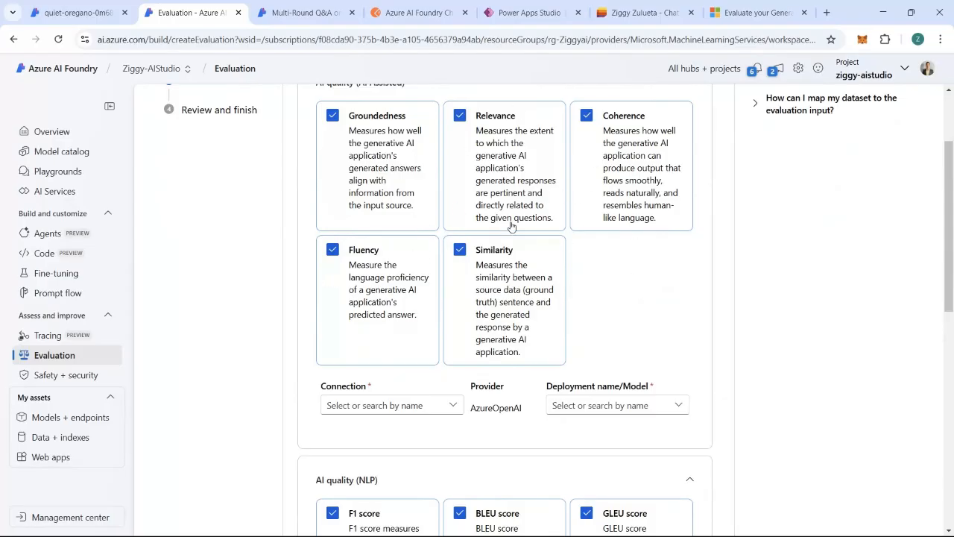
pyautogui.scroll(-2, 487, 249)
pyautogui.click(387, 284)
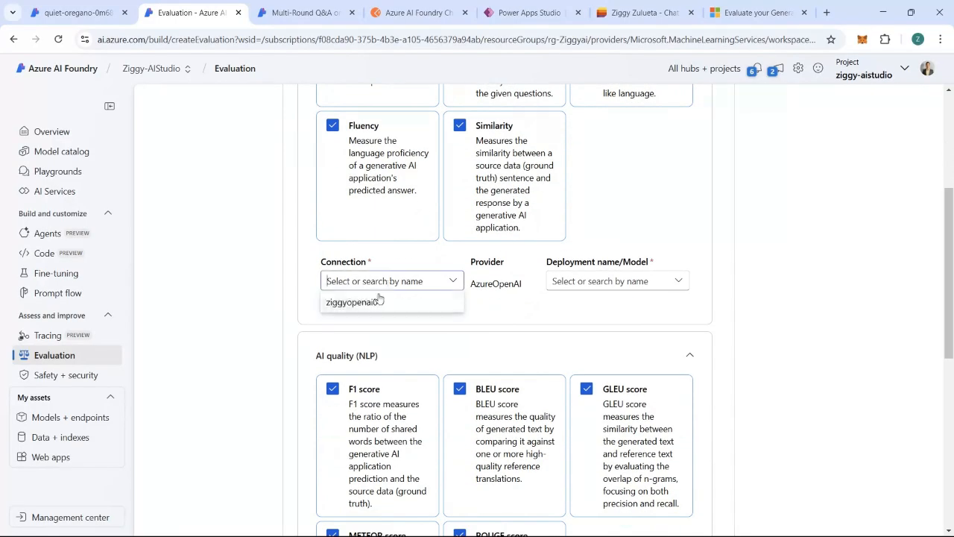
pyautogui.click(364, 305)
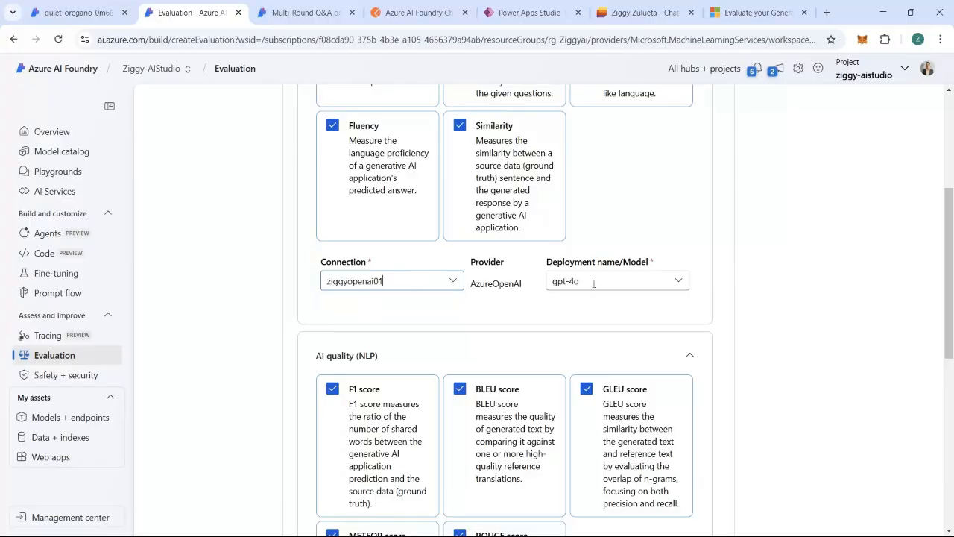
pyautogui.scroll(-6, 593, 283)
pyautogui.click(397, 501)
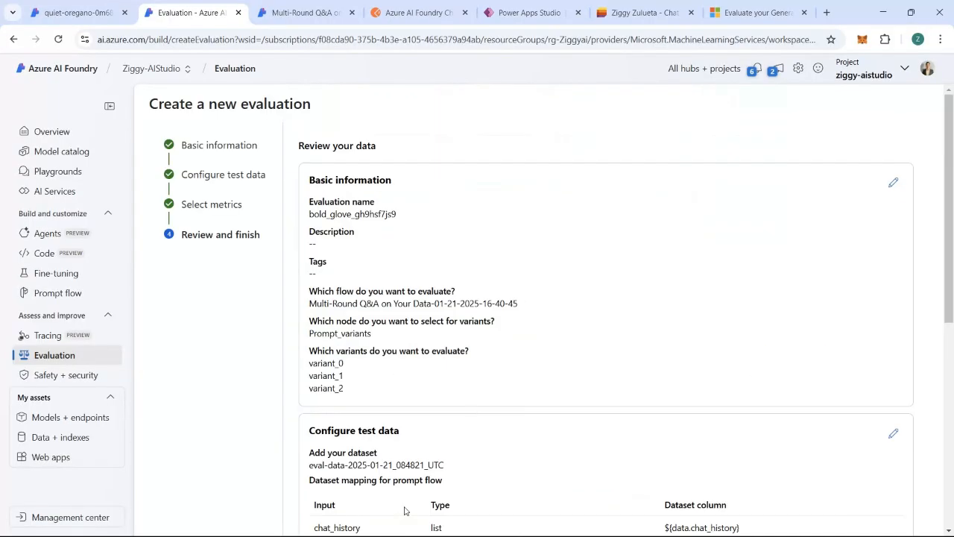
# Review and submit the new evaluation, and return to the list of automated evaluations.
pyautogui.scroll(-10, 468, 389)
pyautogui.click(414, 508)
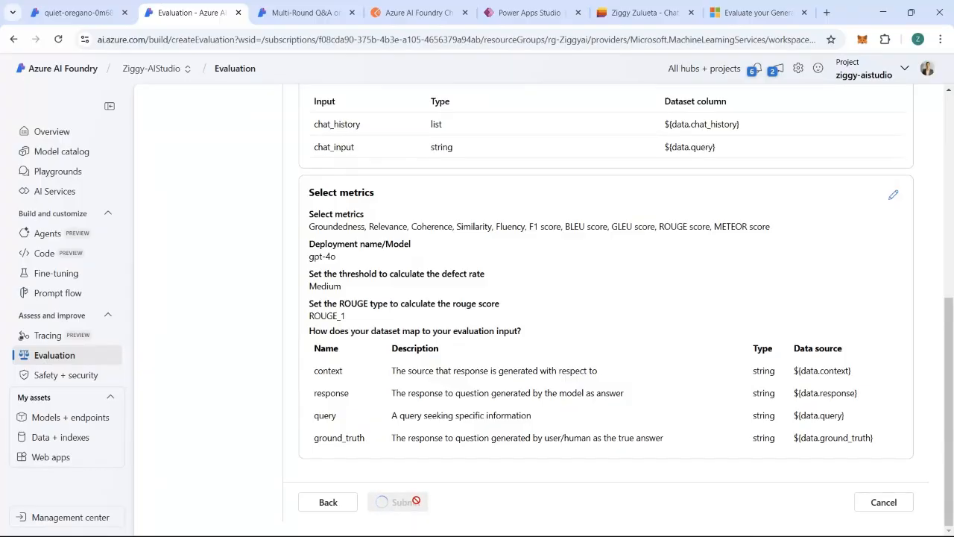
pyautogui.scroll(7, 303, 295)
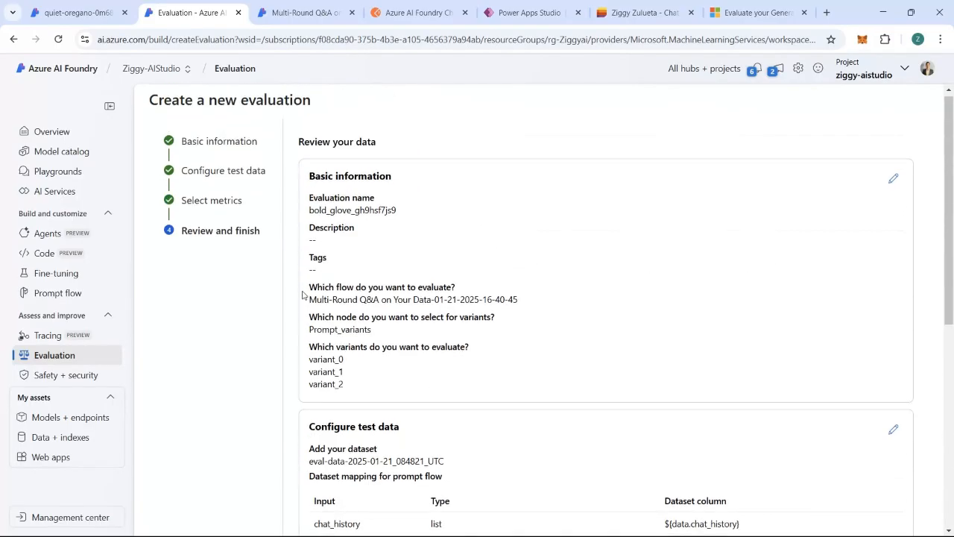
pyautogui.scroll(-3, 302, 295)
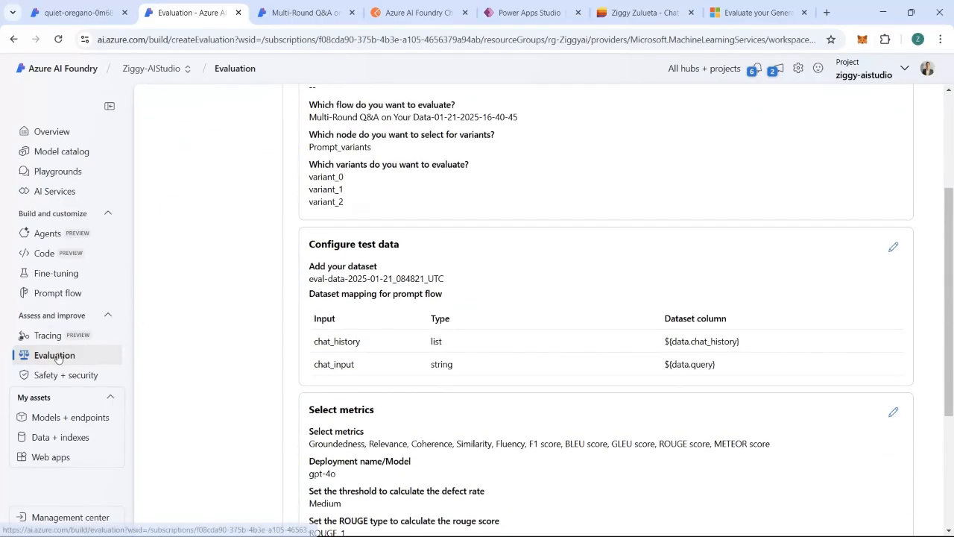
pyautogui.click(52, 356)
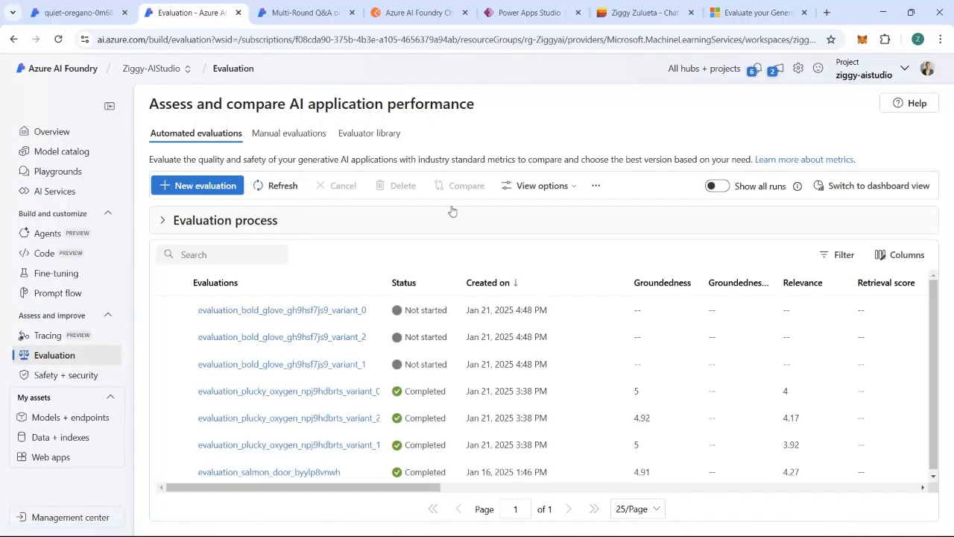
# Examine the completed evaluation_plucky_oxygen_npj9hdbrts_variant_0 run's duration, AI-assisted metric dashboard and detailed metrics for each query.
pyautogui.click(253, 392)
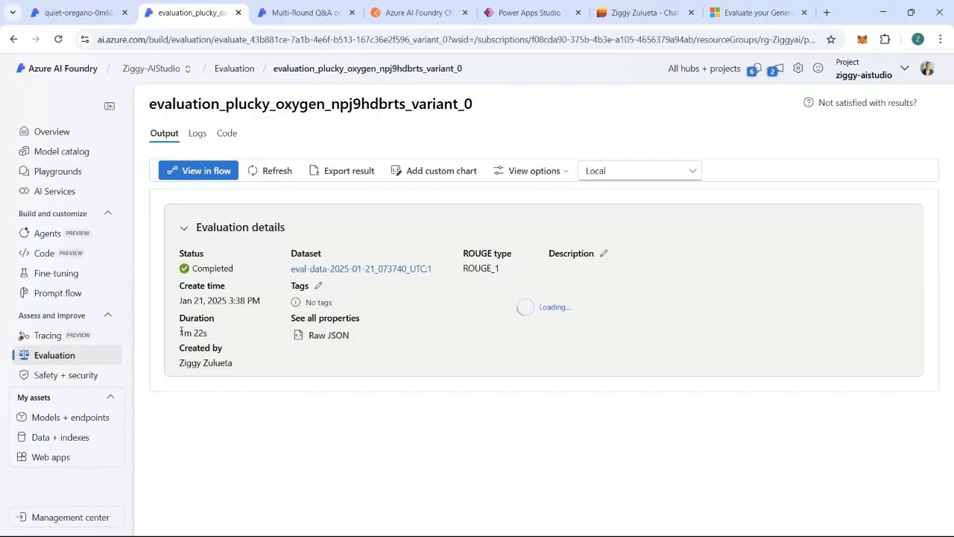
pyautogui.moveTo(180, 334); pyautogui.dragTo(211, 338)
pyautogui.scroll(-4, 669, 290)
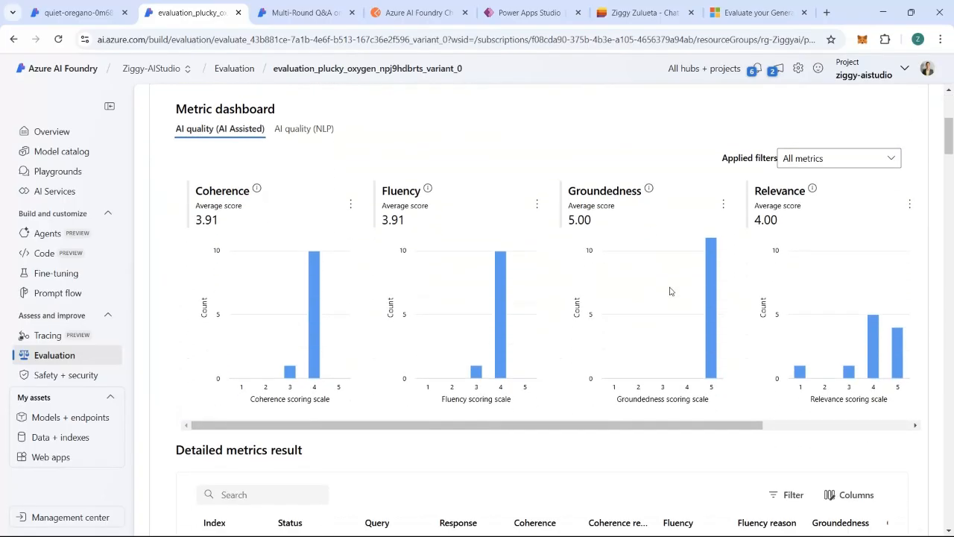
pyautogui.scroll(-1, 669, 291)
pyautogui.moveTo(539, 347); pyautogui.dragTo(618, 347)
pyautogui.scroll(-4, 544, 377)
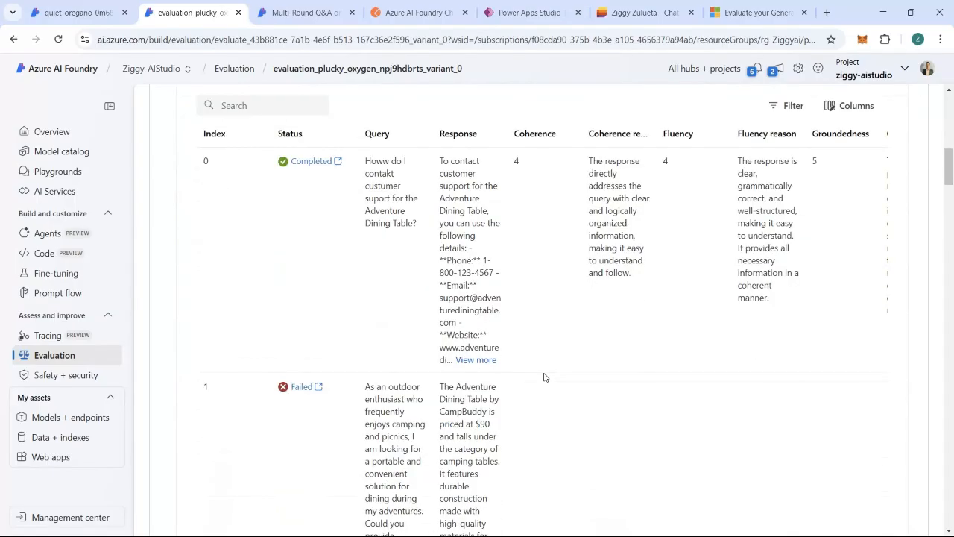
pyautogui.scroll(-10, 507, 353)
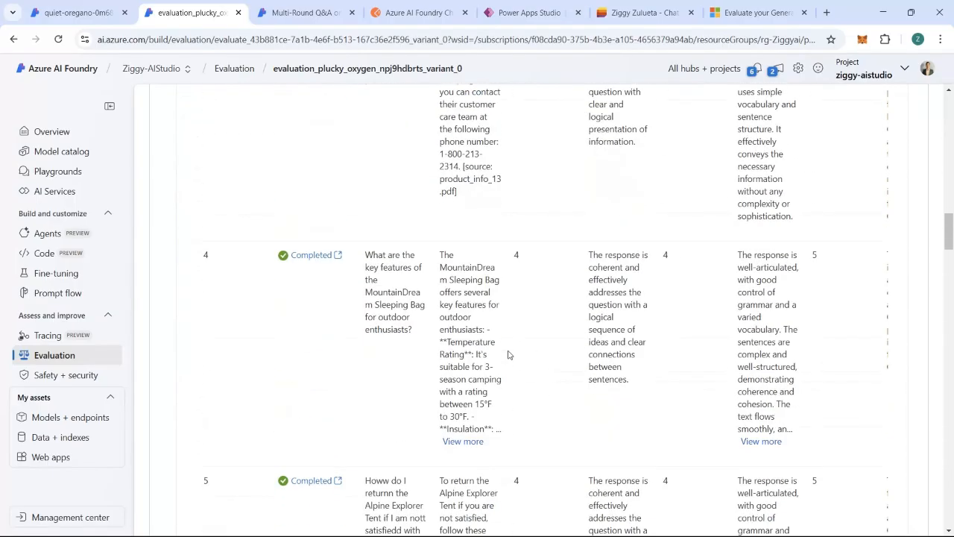
pyautogui.scroll(-10, 508, 354)
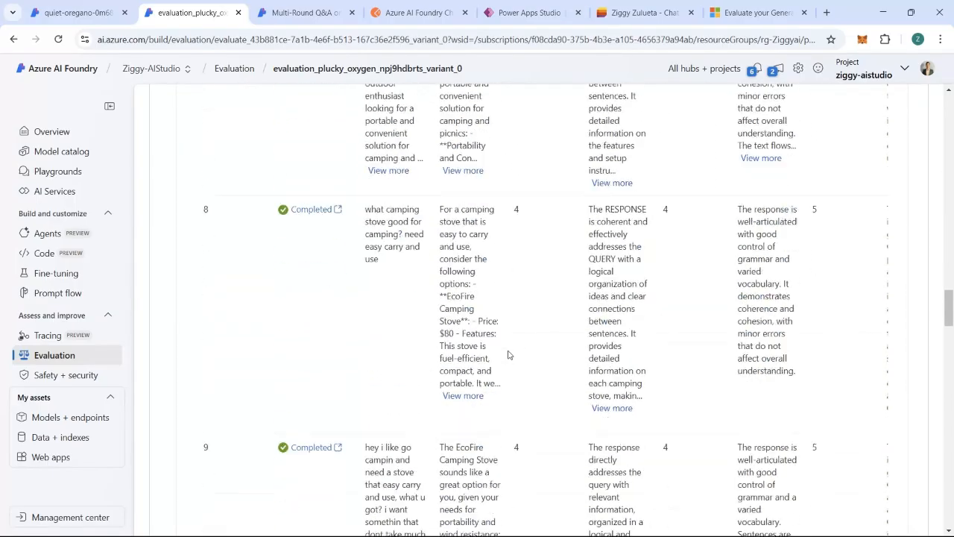
pyautogui.scroll(-3, 510, 354)
pyautogui.hotkey('alt', 'Left')
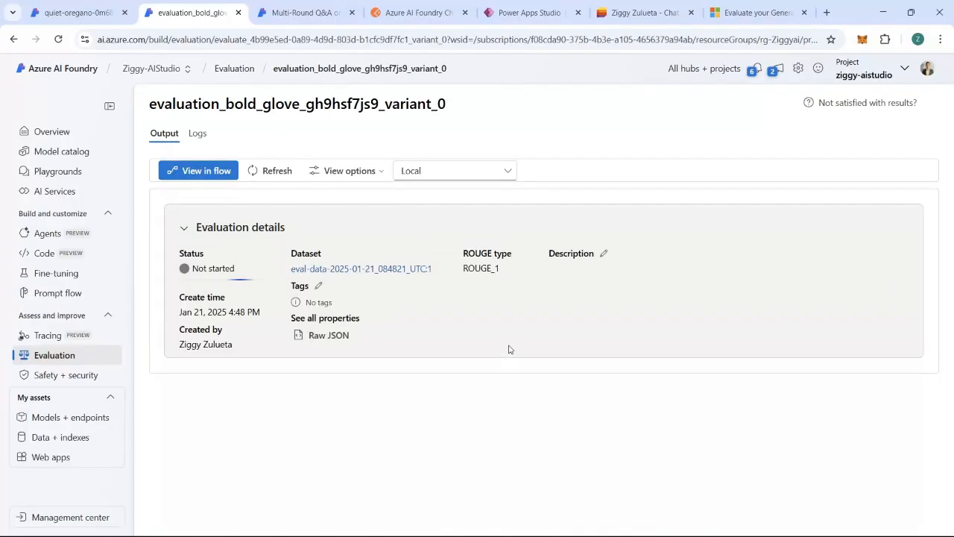
# Return to the evaluations list and examine the metric dashboard of the evaluation_plucky_oxygen_npj9hdbrts_variant_2 run.
pyautogui.click(15, 40)
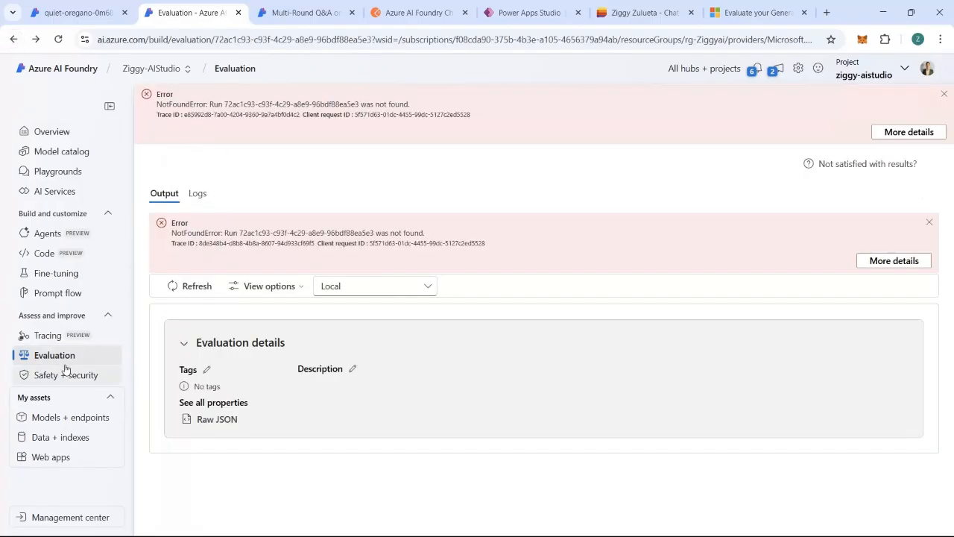
pyautogui.click(67, 356)
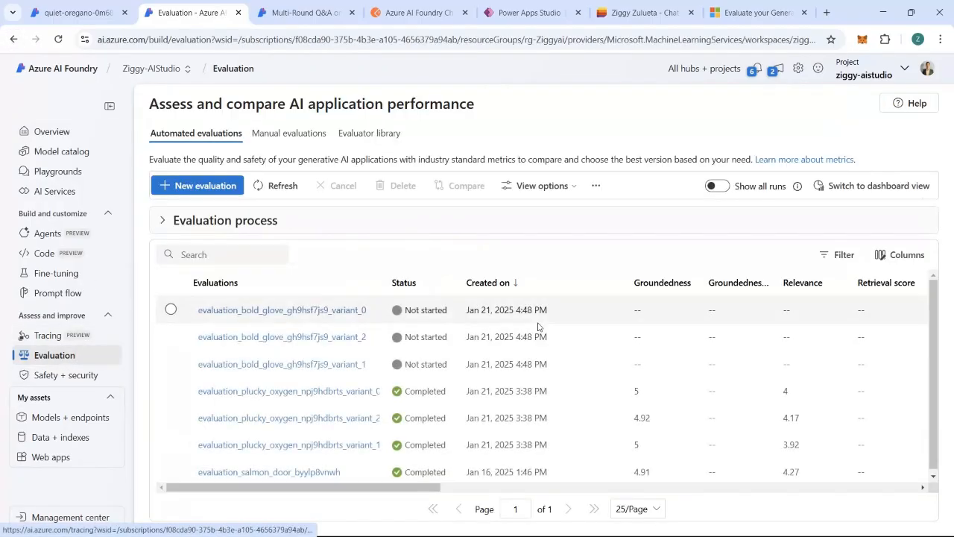
pyautogui.click(313, 419)
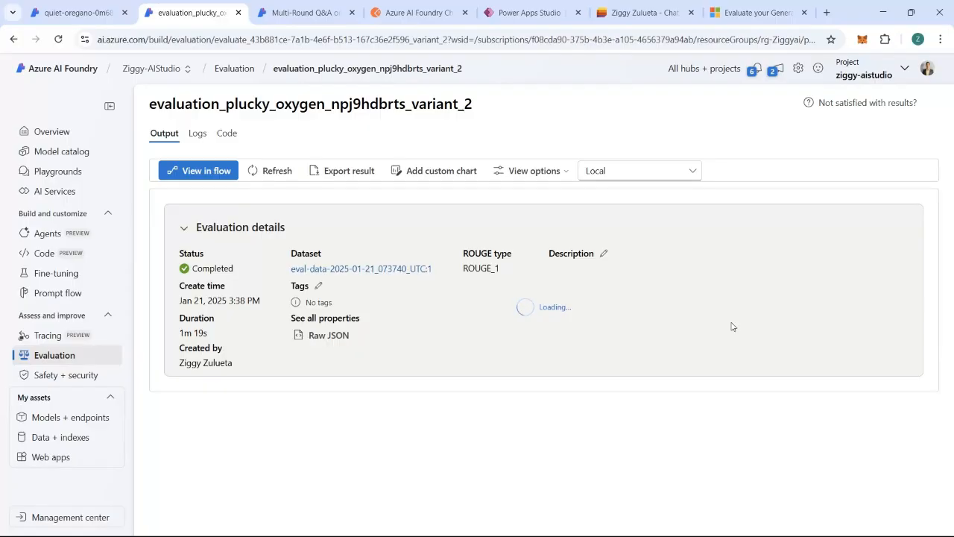
pyautogui.scroll(-6, 731, 325)
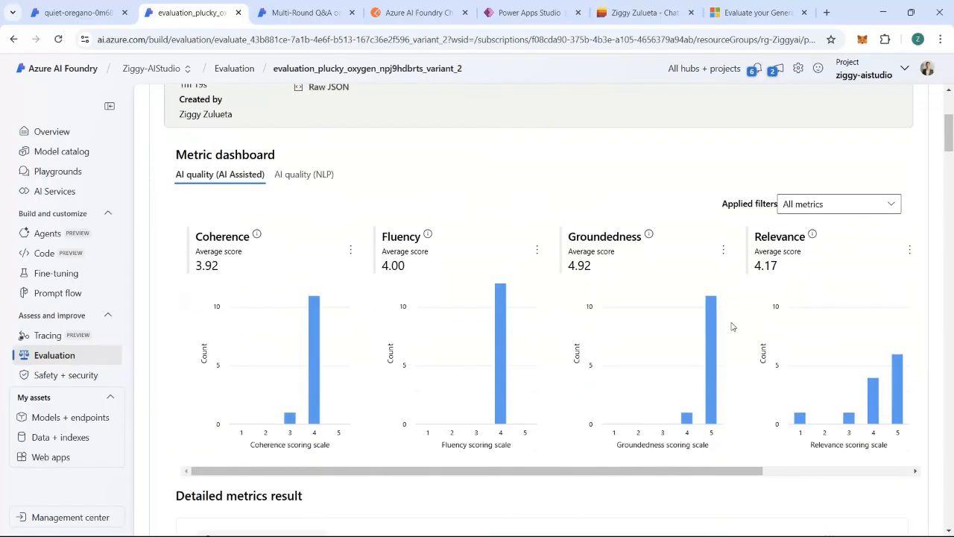
# Bring up the Azure AI Foundry Steps sticky note and highlight step 6, "Deploy your model".
pyautogui.moveTo(699, 533)
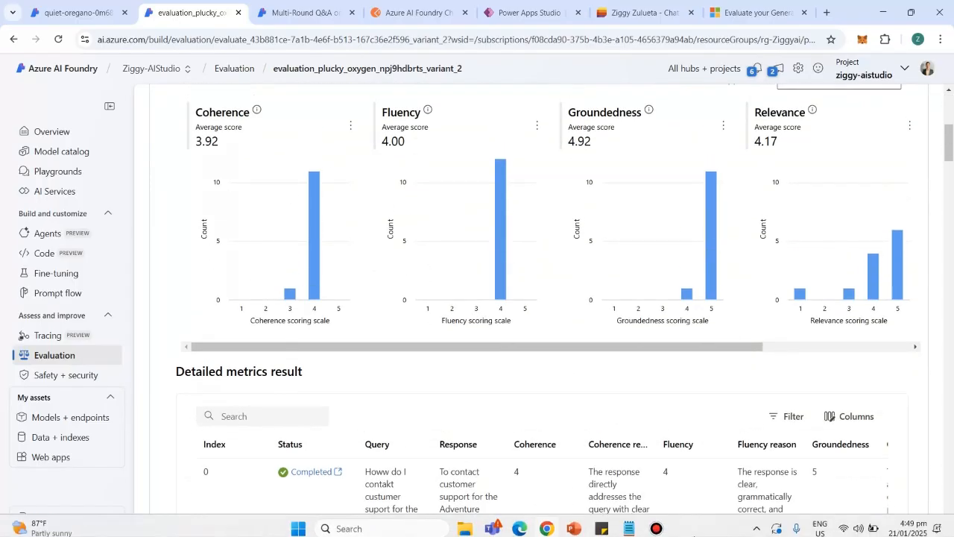
pyautogui.click(603, 524)
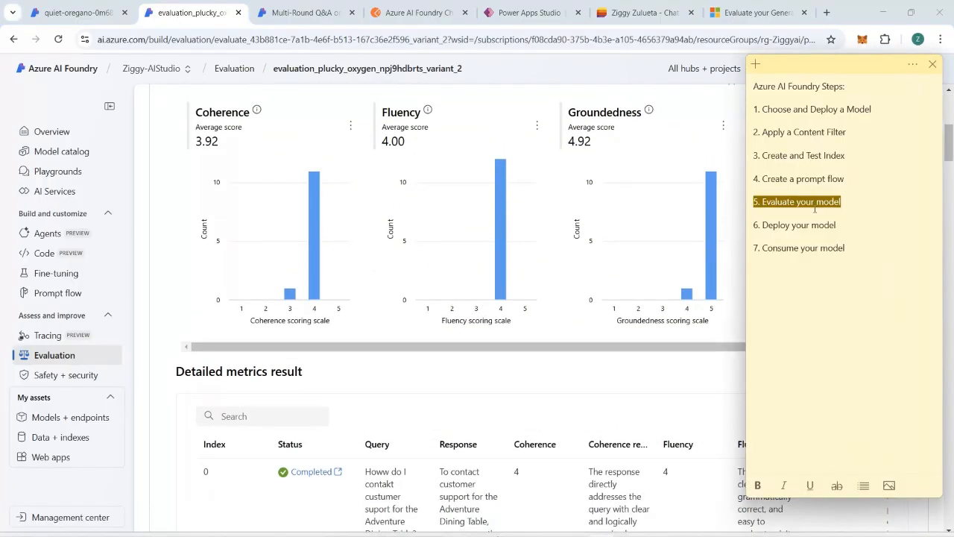
pyautogui.click(855, 201)
pyautogui.moveTo(855, 201); pyautogui.dragTo(748, 211)
pyautogui.click(845, 226)
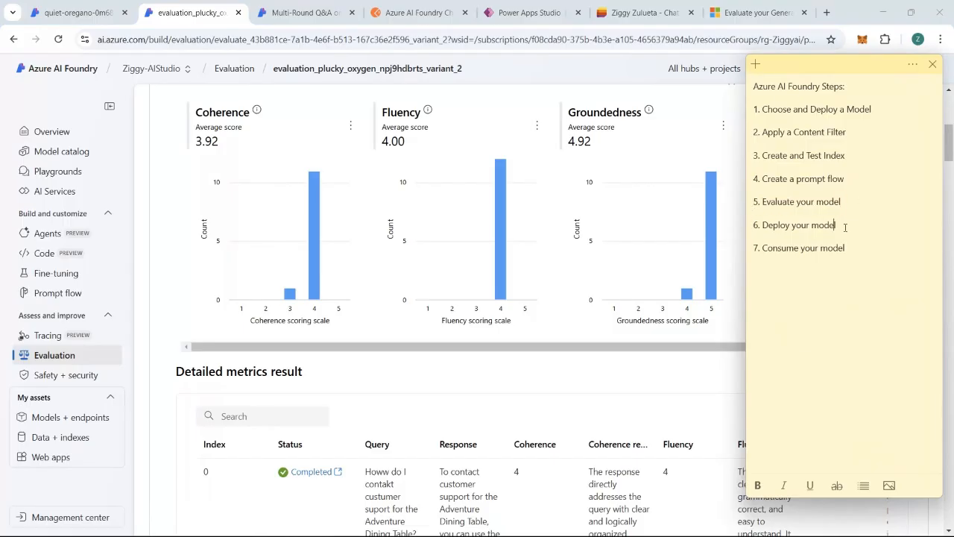
pyautogui.moveTo(846, 225); pyautogui.dragTo(745, 225)
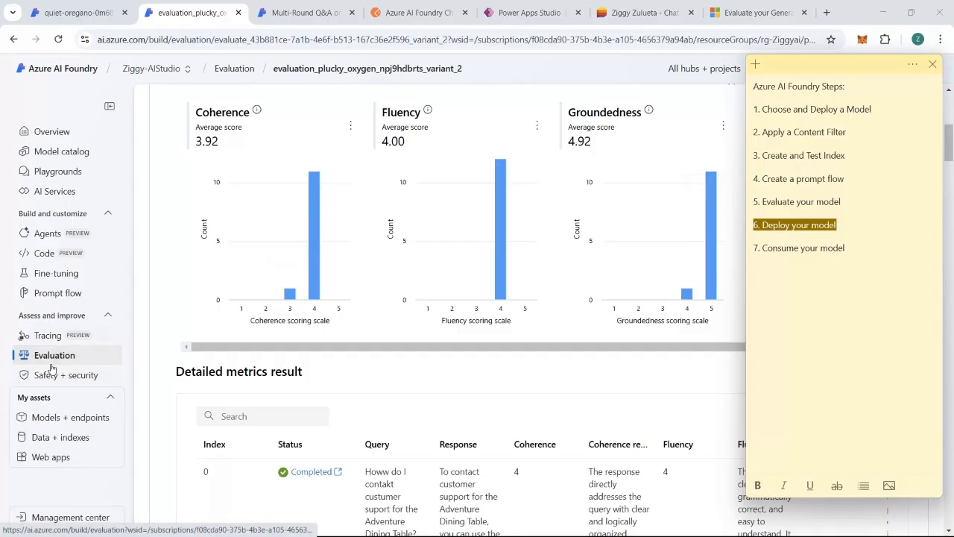
# Open the Multi-Round Q&A on Your Data prompt flow and examine the nodes in its graph.
pyautogui.click(62, 296)
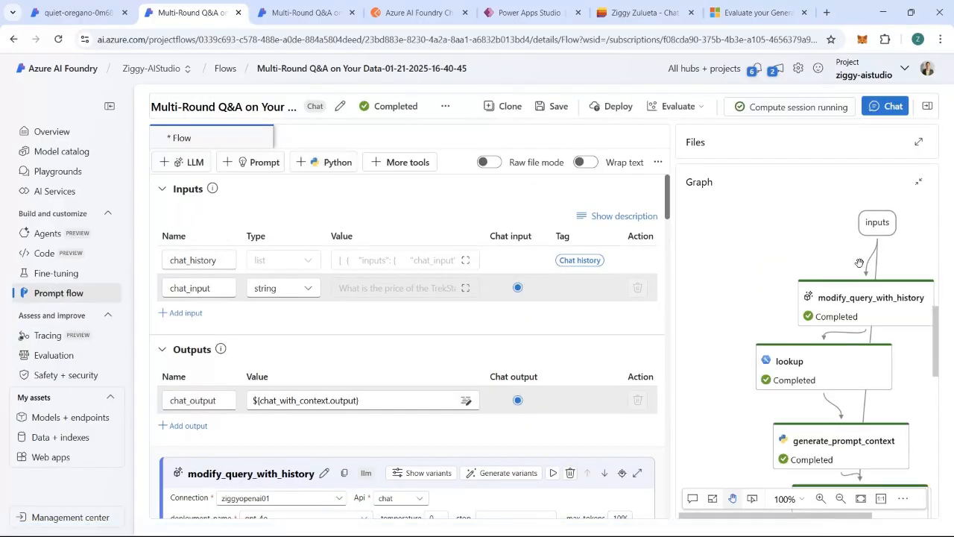
pyautogui.scroll(-3, 860, 264)
pyautogui.scroll(-3, 856, 354)
pyautogui.scroll(2, 856, 354)
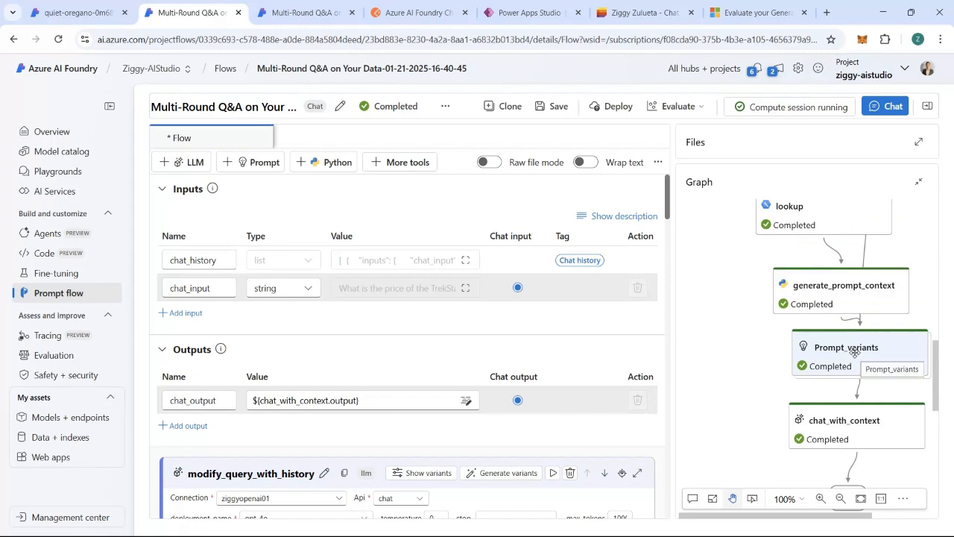
pyautogui.scroll(1, 855, 354)
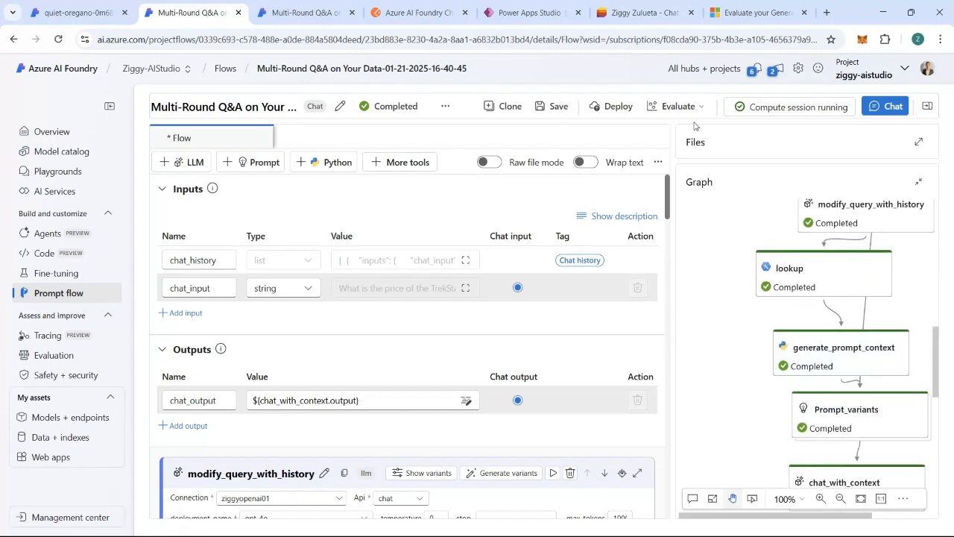
# Open the flow's deployment settings and examine the available virtual machine sizes with their quota and hourly cost.
pyautogui.click(619, 106)
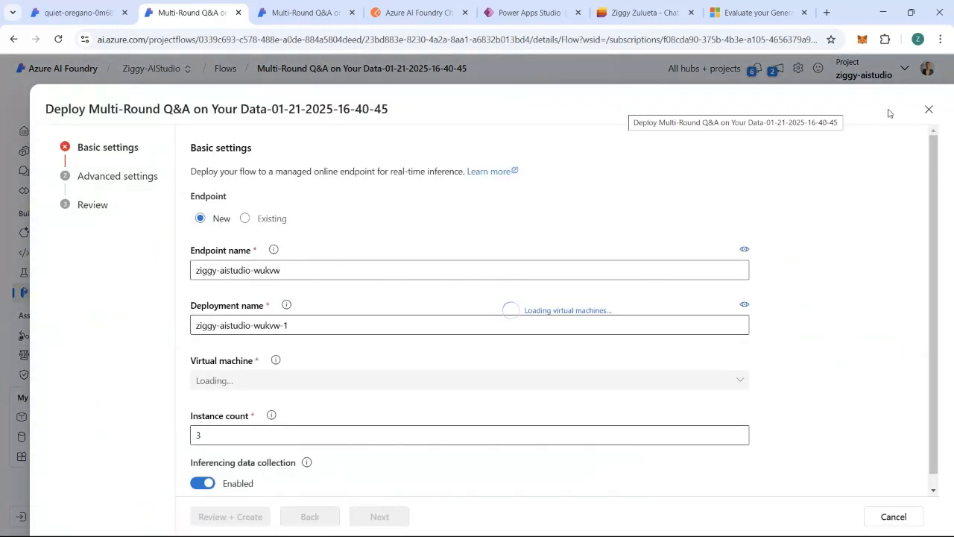
pyautogui.click(930, 110)
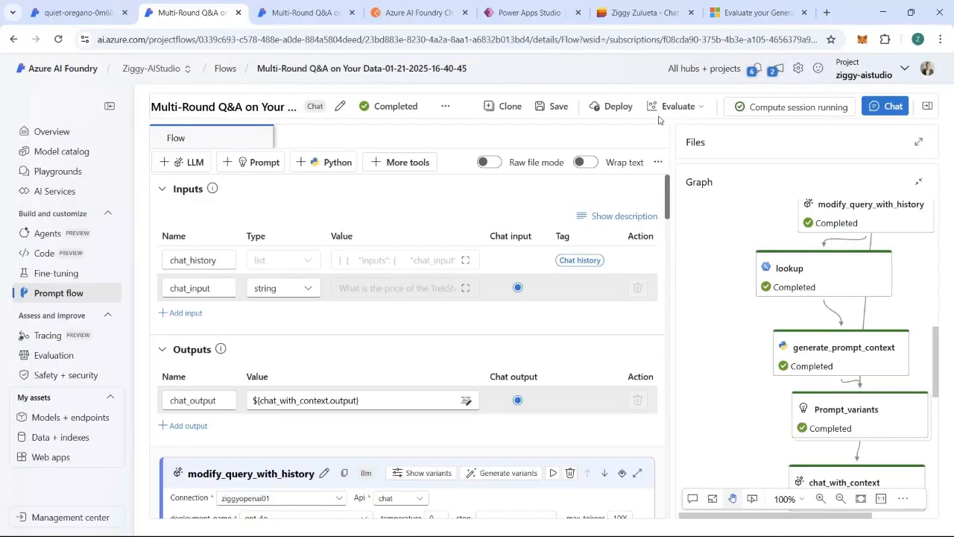
pyautogui.click(609, 108)
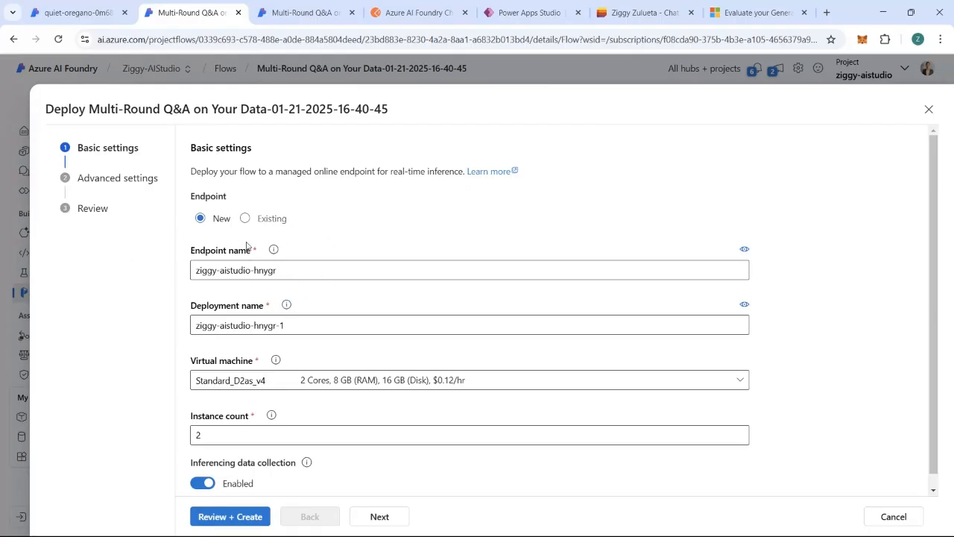
pyautogui.scroll(-1, 257, 313)
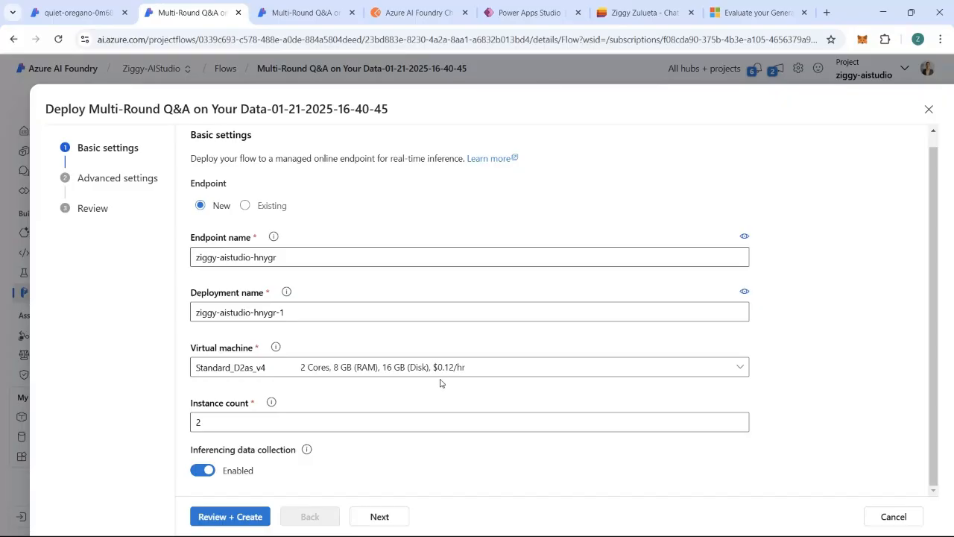
pyautogui.click(383, 369)
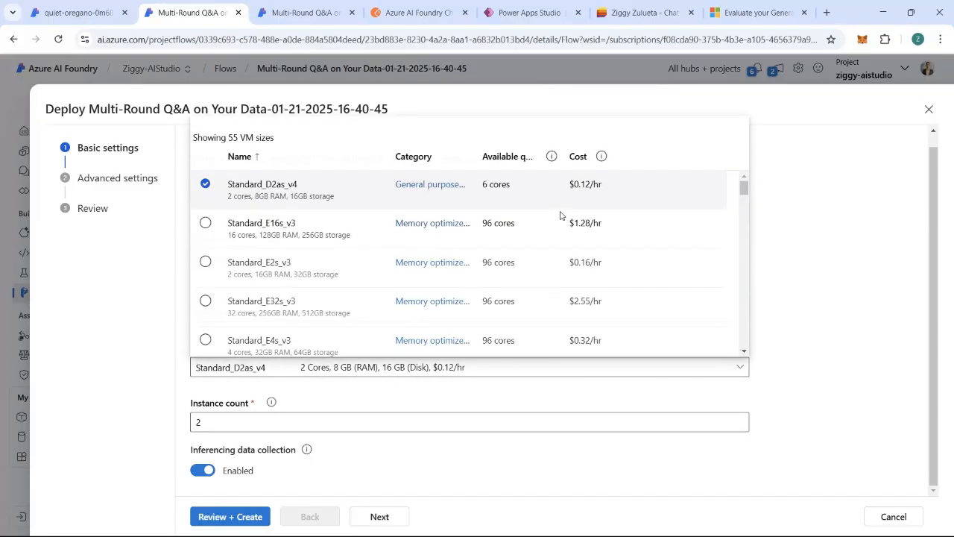
pyautogui.scroll(-1, 561, 215)
pyautogui.scroll(1, 323, 192)
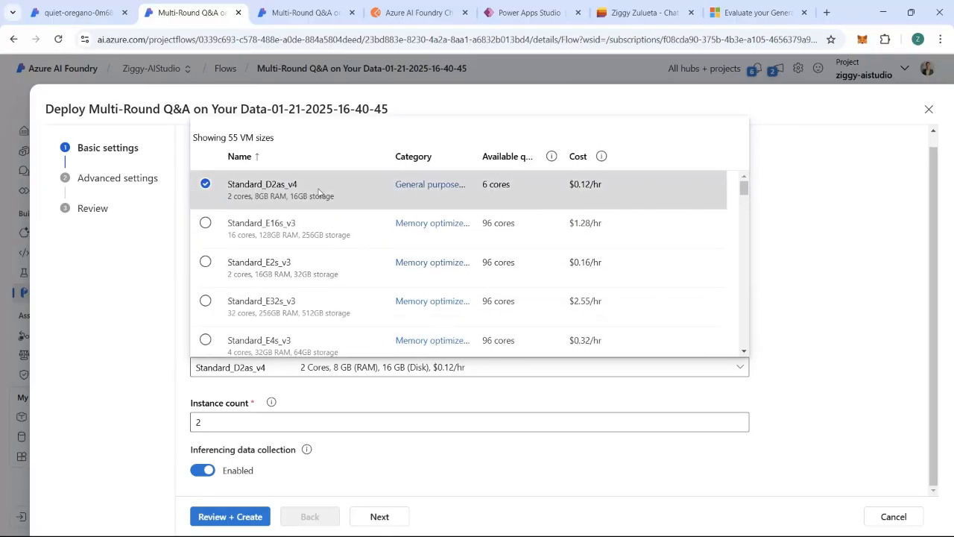
pyautogui.moveTo(602, 185)
pyautogui.scroll(-5, 611, 260)
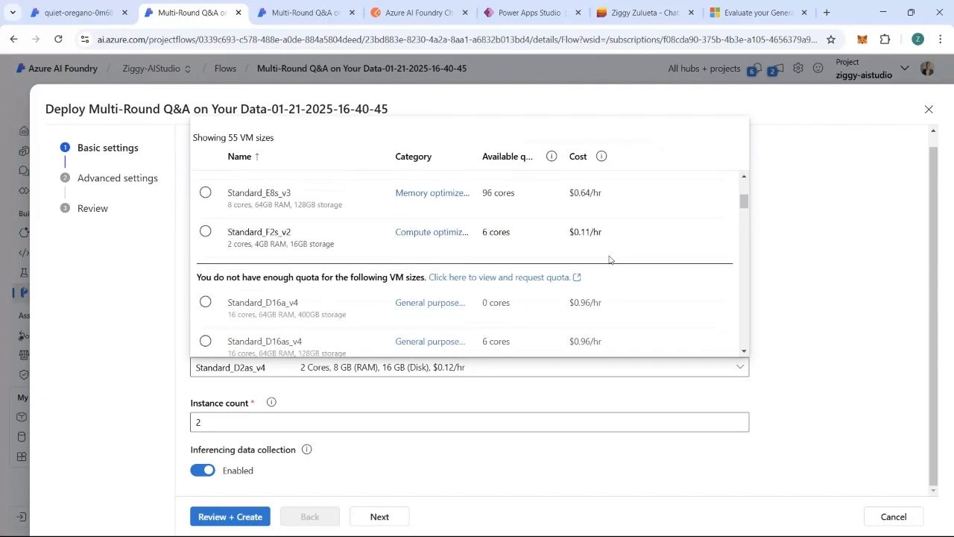
pyautogui.scroll(-3, 610, 259)
pyautogui.scroll(4, 610, 259)
pyautogui.scroll(2, 609, 259)
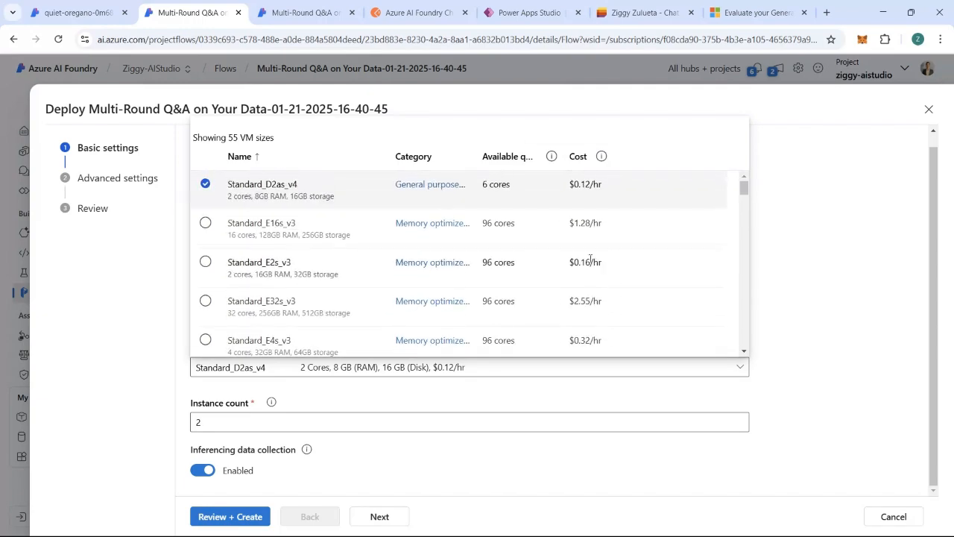
pyautogui.click(793, 249)
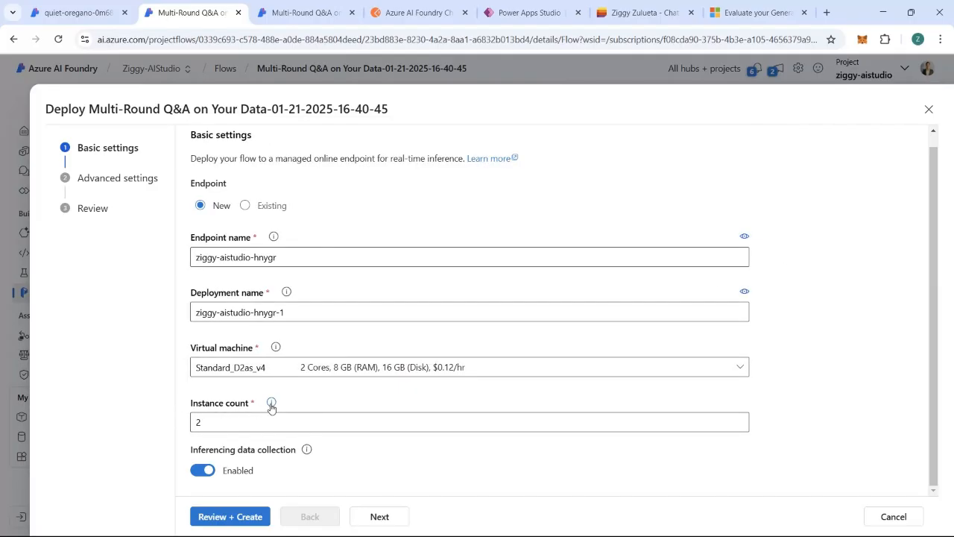
# Read the guidance on the deployment's instance count and try a count of 3.
pyautogui.moveTo(214, 421); pyautogui.dragTo(161, 424)
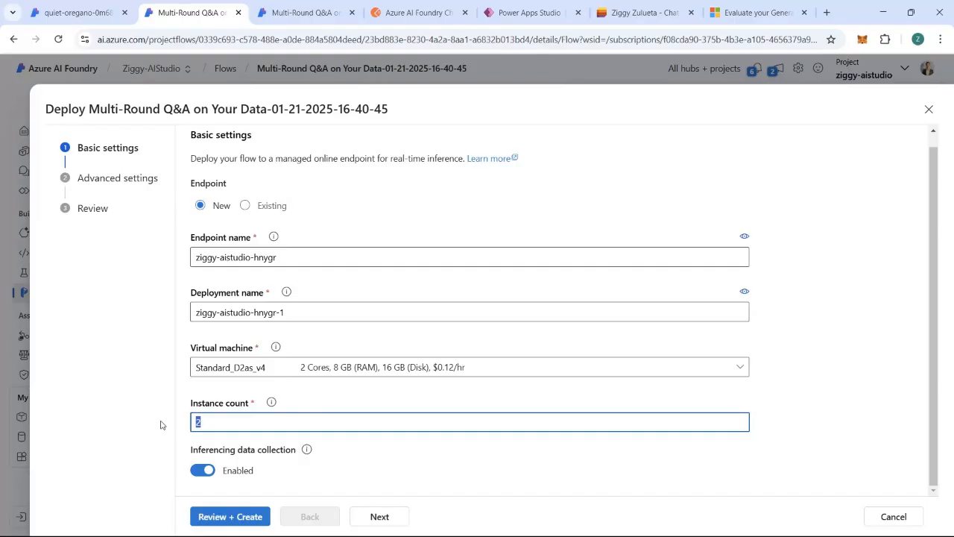
pyautogui.click(270, 404)
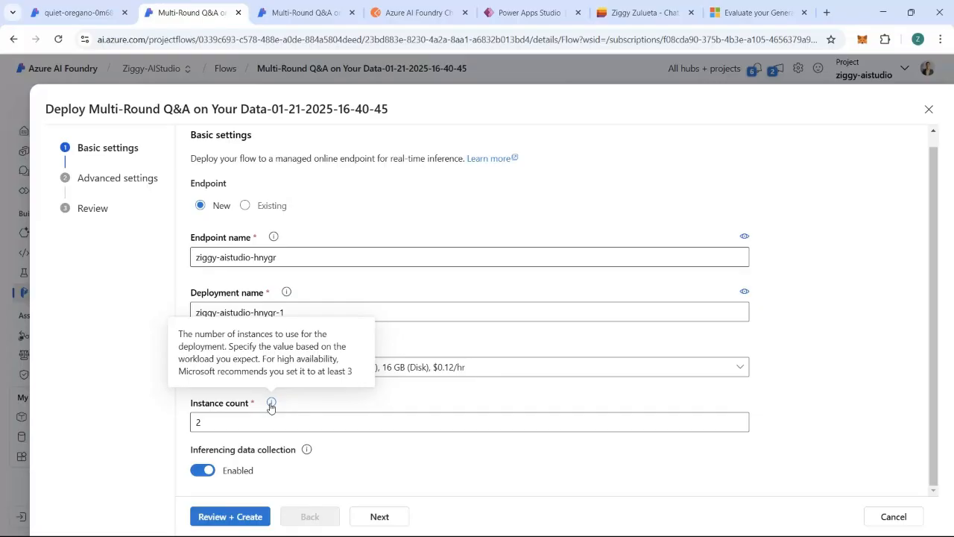
pyautogui.moveTo(221, 422); pyautogui.dragTo(150, 410)
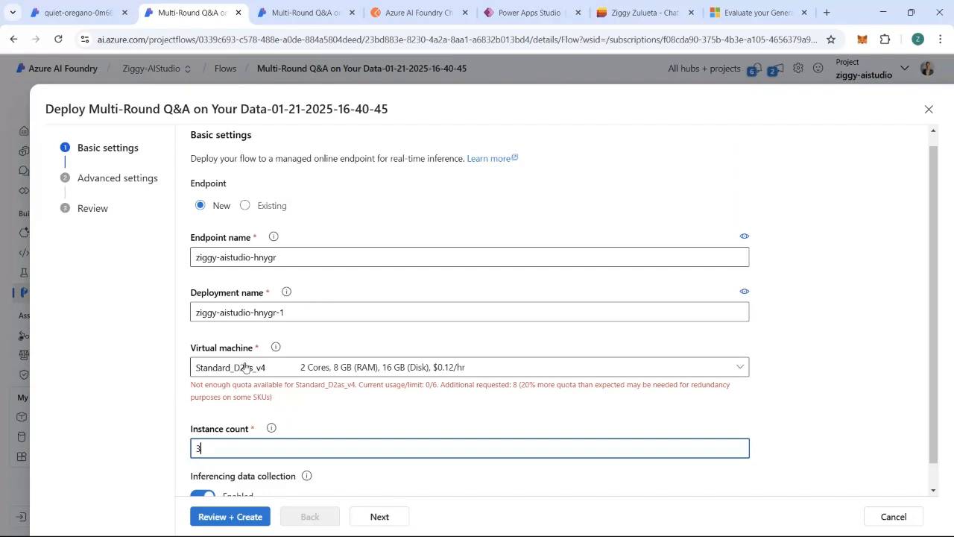
# Set the deployment's instance count to 1.
pyautogui.doubleClick(215, 448)
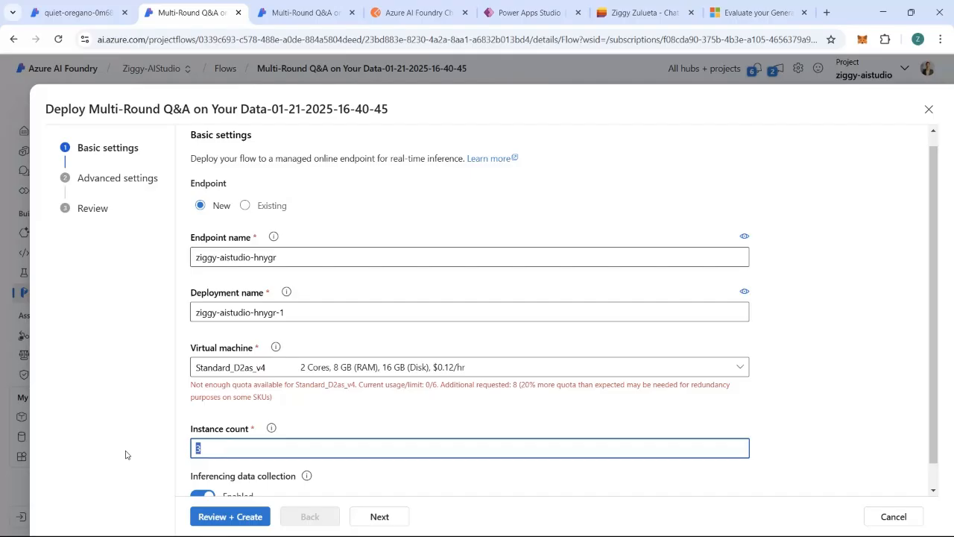
pyautogui.write('1')
pyautogui.click(152, 397)
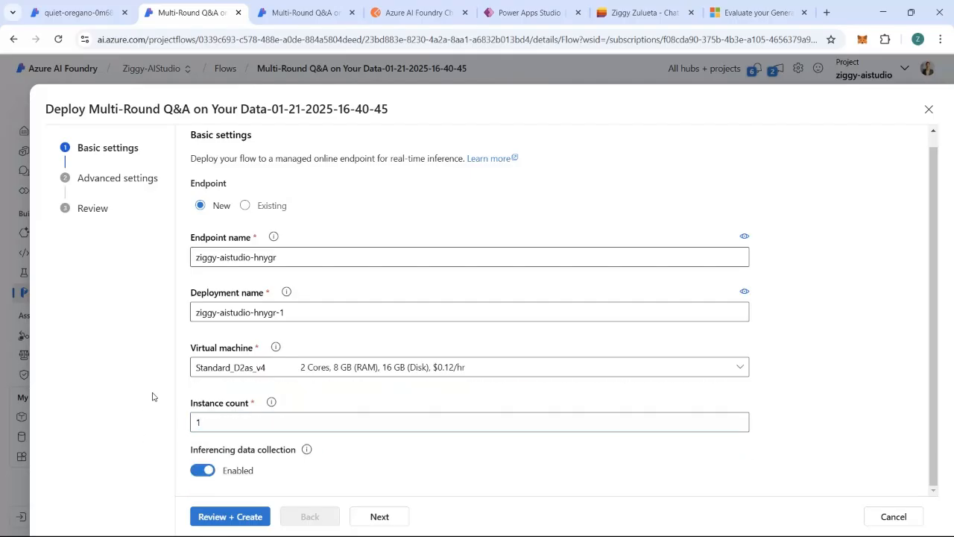
# Review the deployment's basic settings, endpoint, outputs and connection summary, and cancel without creating the deployment.
pyautogui.click(232, 522)
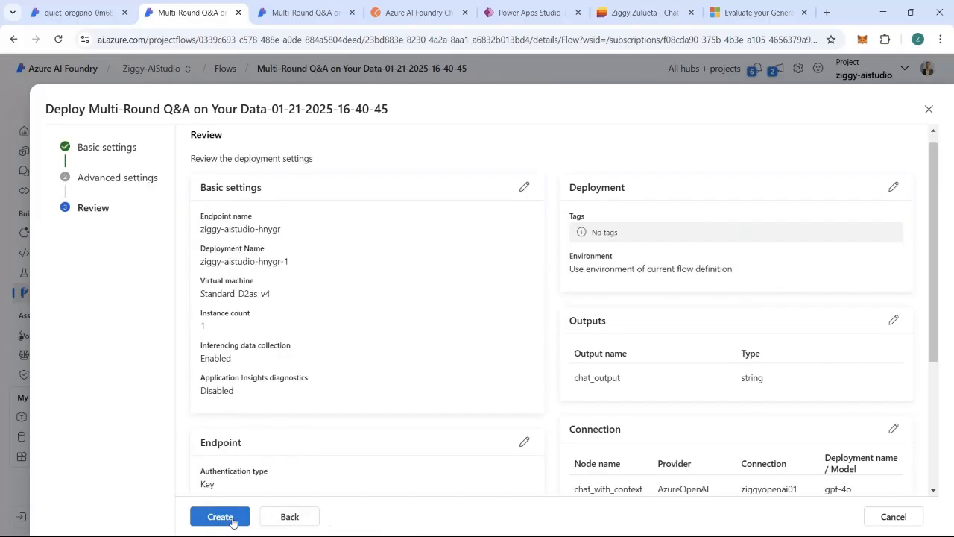
pyautogui.scroll(-3, 395, 393)
pyautogui.scroll(3, 395, 391)
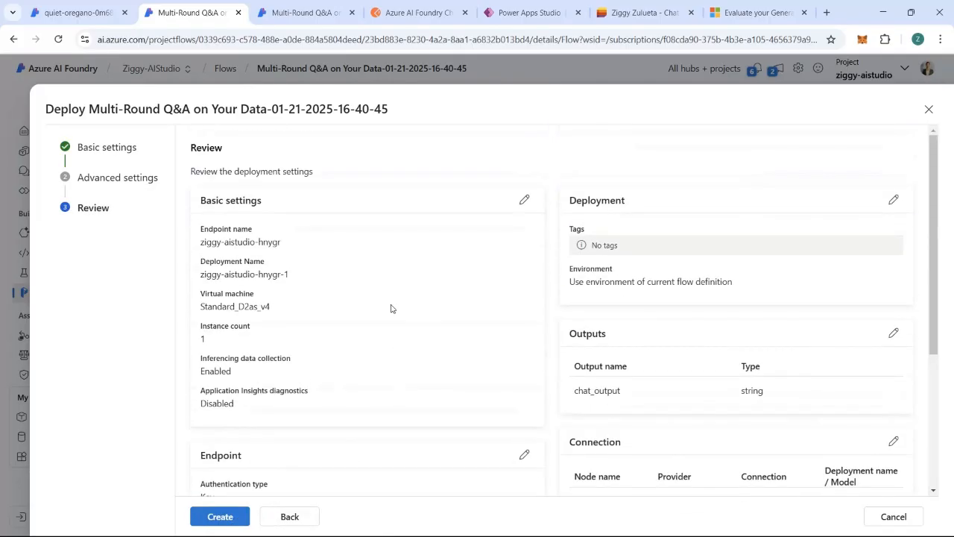
pyautogui.scroll(-3, 391, 307)
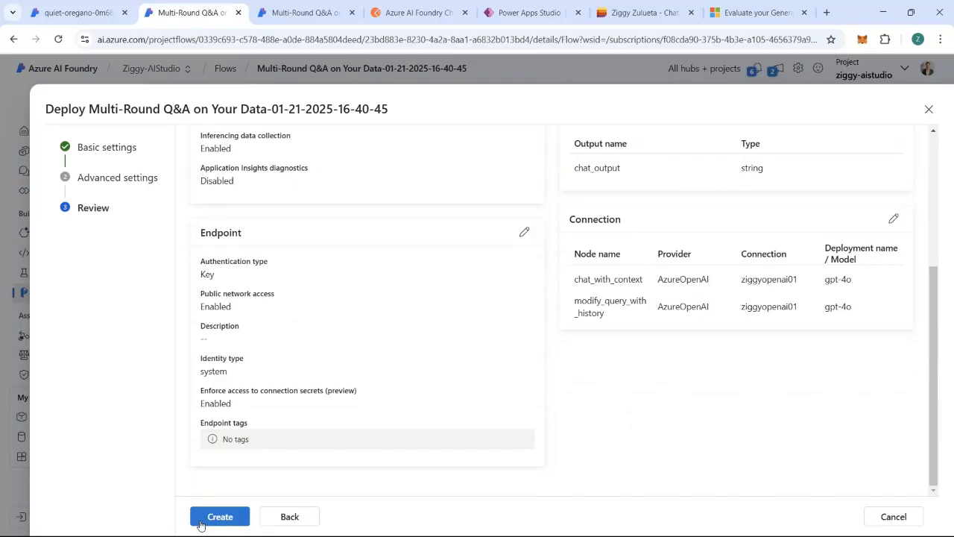
pyautogui.scroll(3, 428, 441)
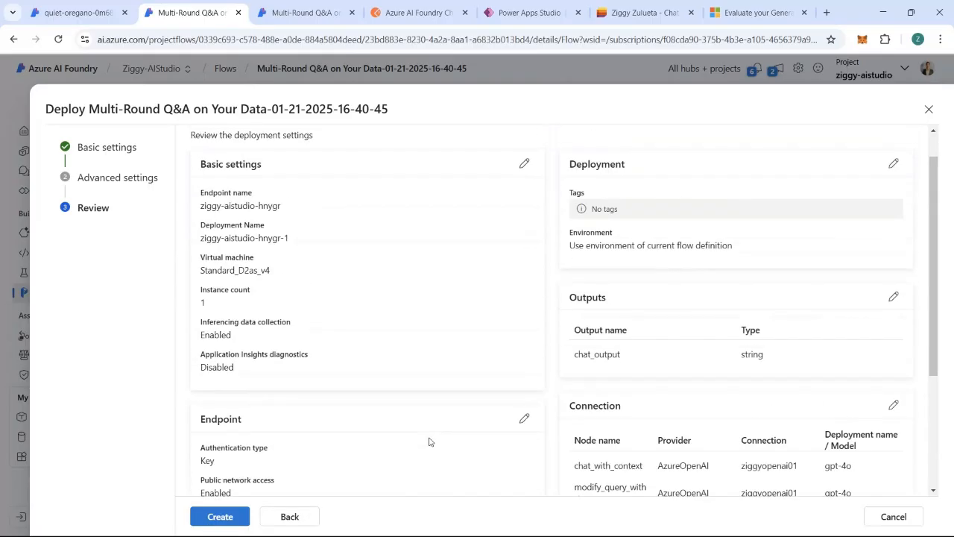
pyautogui.scroll(-1, 333, 393)
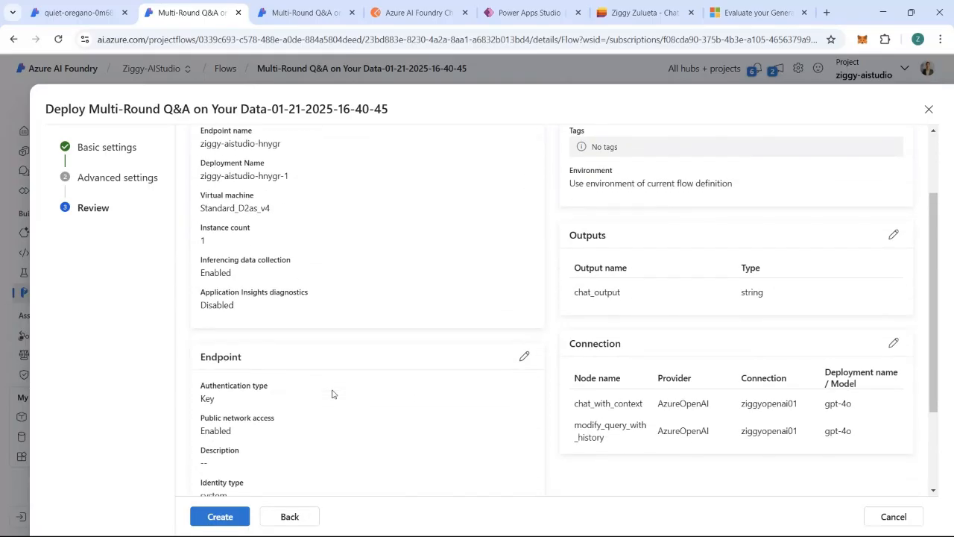
pyautogui.scroll(-1, 332, 394)
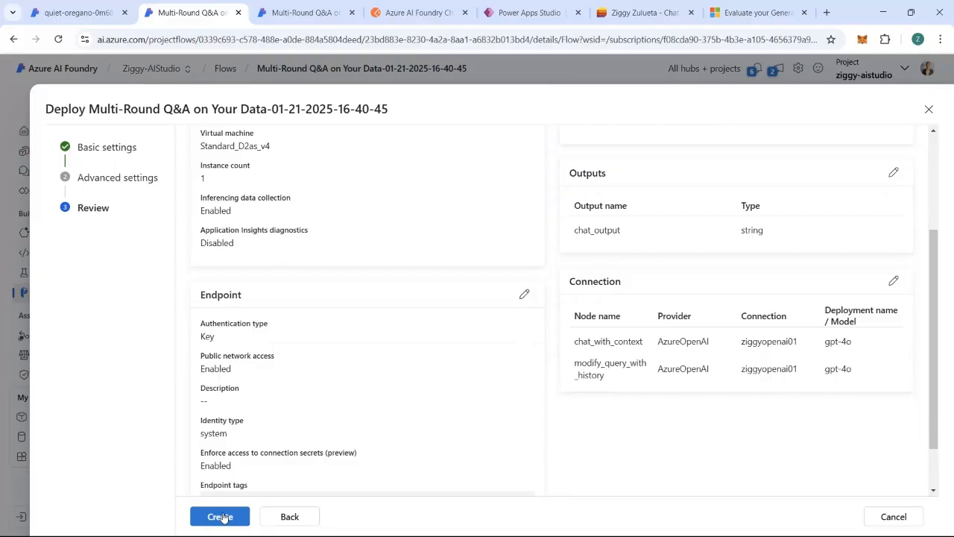
pyautogui.scroll(3, 338, 382)
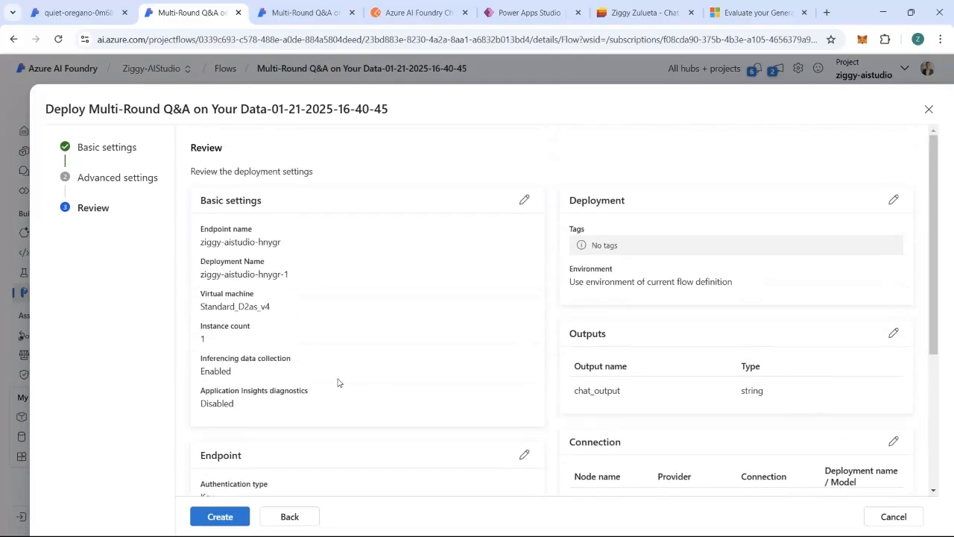
pyautogui.scroll(-4, 338, 382)
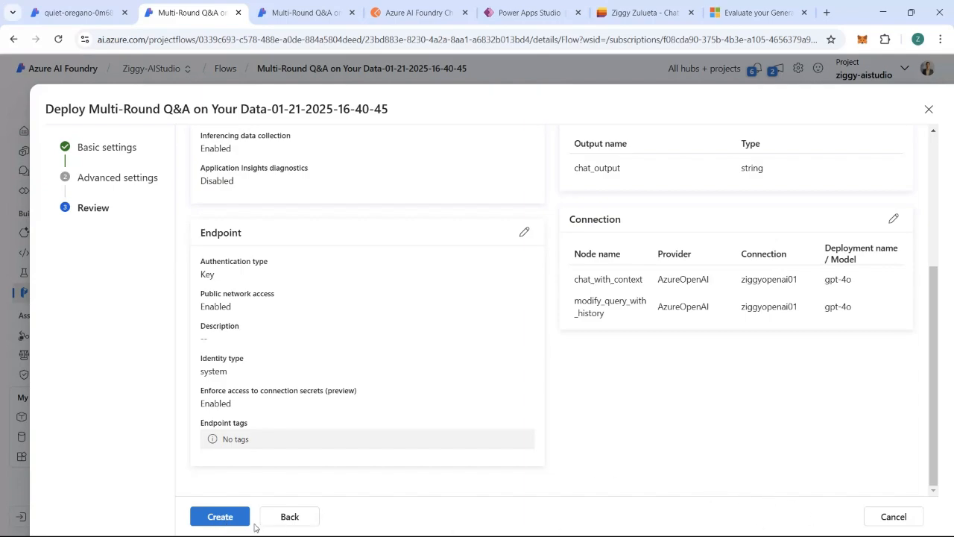
pyautogui.click(891, 518)
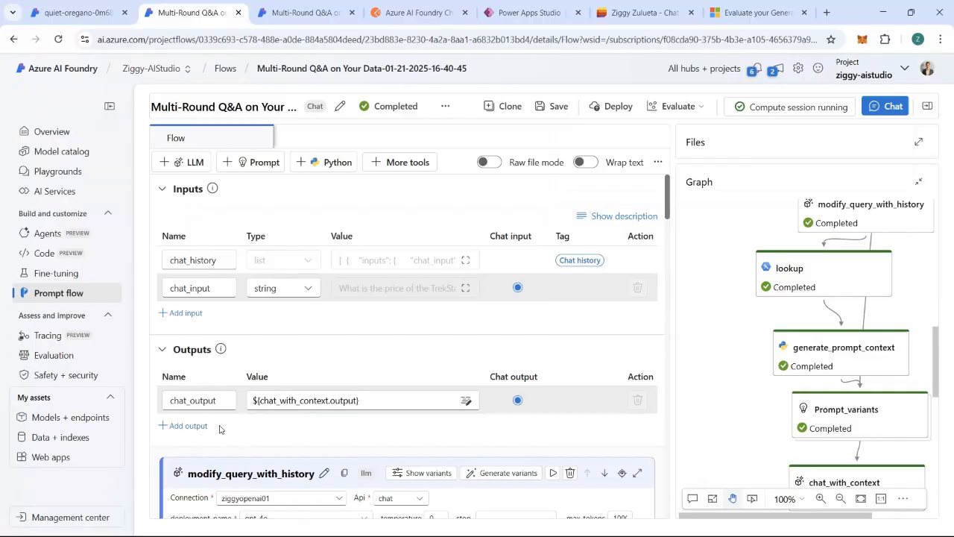
# Open the project's list of model deployments and endpoints.
pyautogui.click(68, 421)
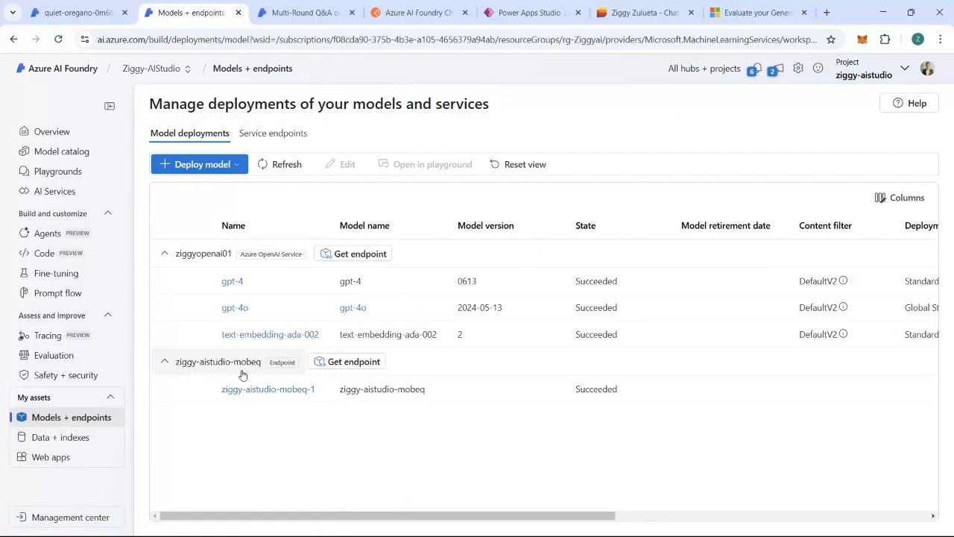
# Test the ziggy-aistudio-mobeq-1 deployment by asking "What is the price of the TrekStar Hiking Sandals?" and read the answer.
pyautogui.click(263, 391)
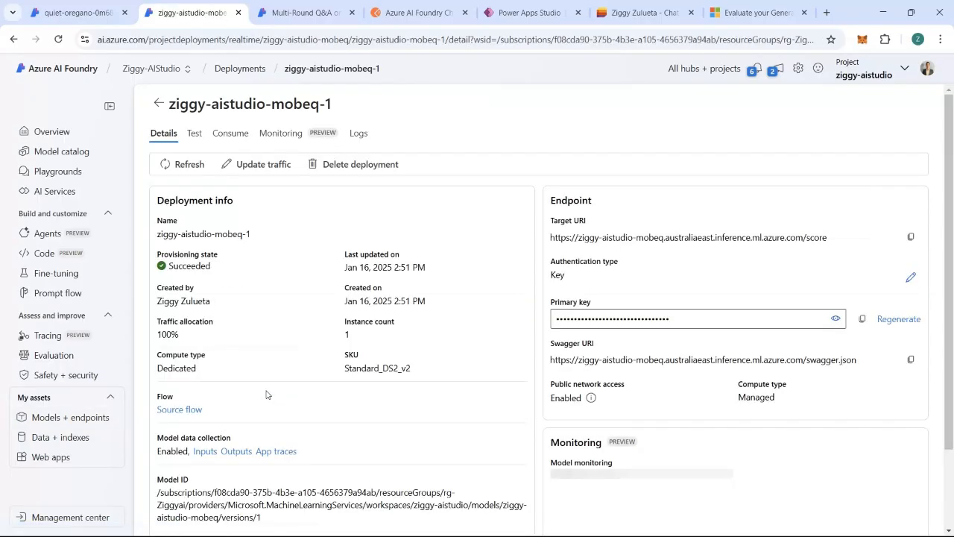
pyautogui.click(196, 134)
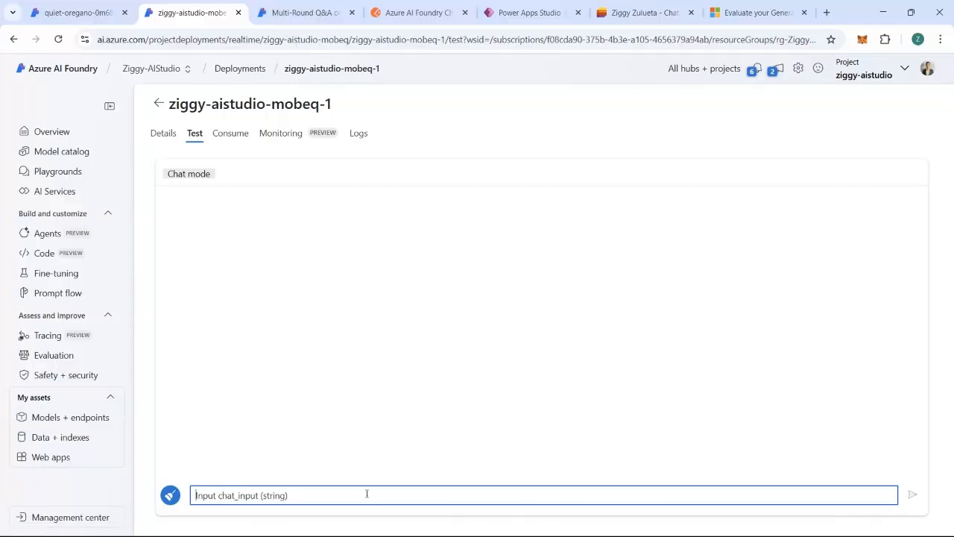
pyautogui.write('What is the price of the TrekStar Hiking Sandals?')
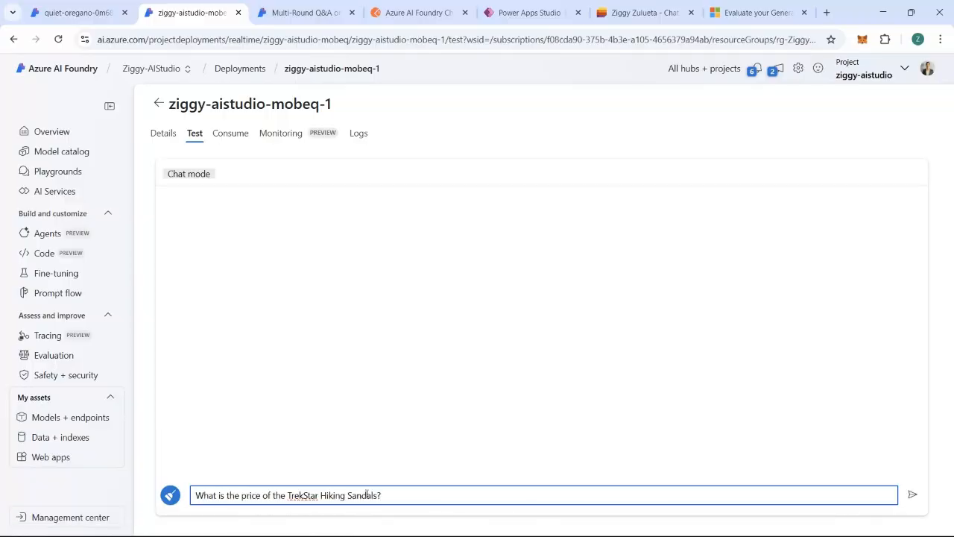
pyautogui.press('Return')
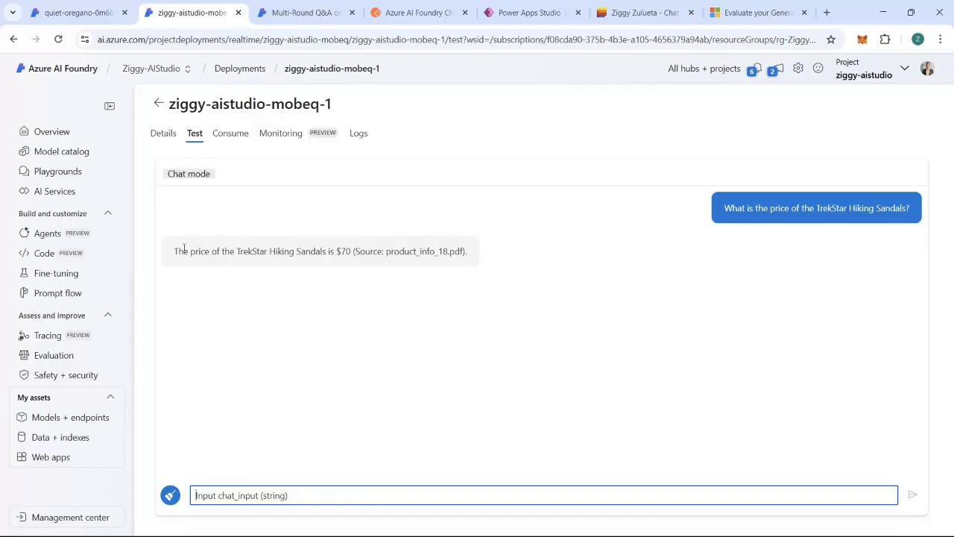
pyautogui.moveTo(184, 249); pyautogui.dragTo(468, 252)
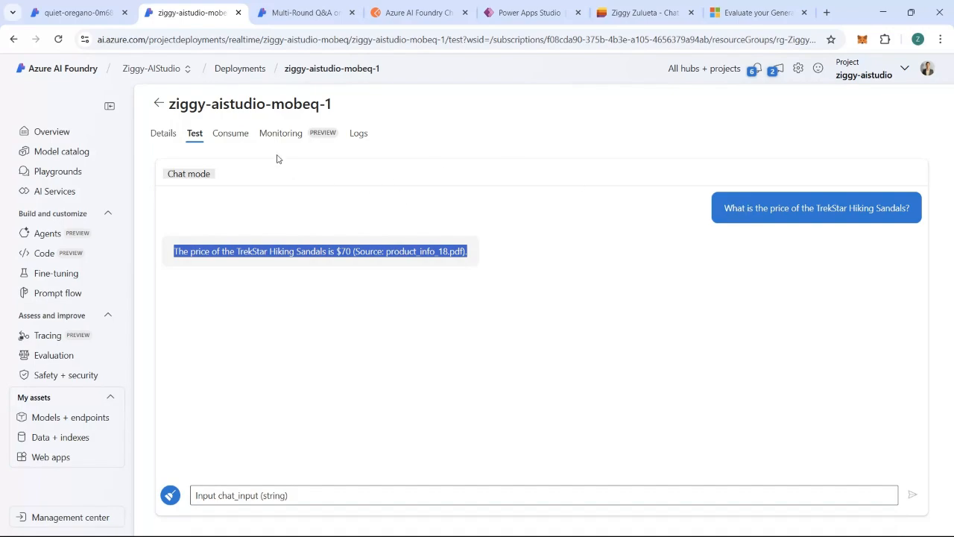
# Examine the deployment's consumption code samples in JavaScript, Python, C# and JSON, returning to the JavaScript sample.
pyautogui.click(232, 139)
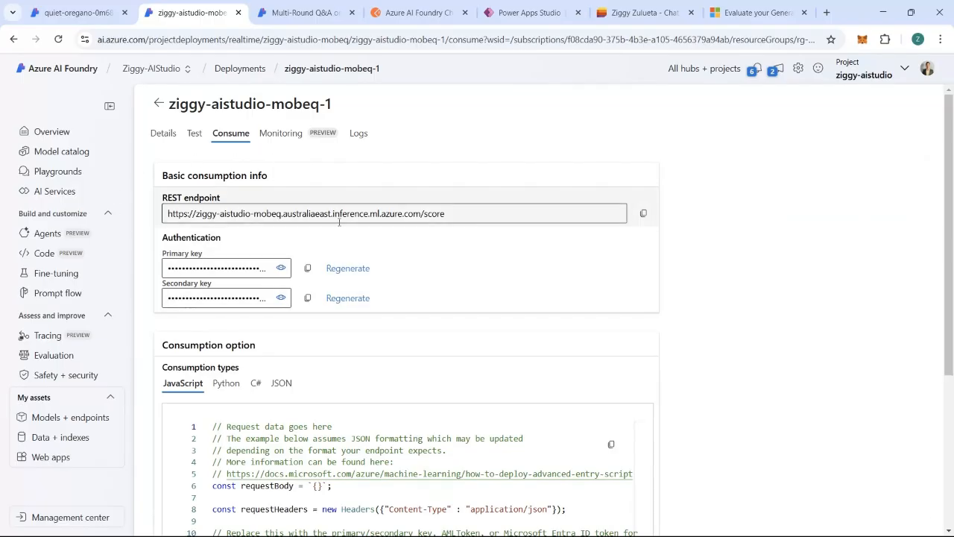
pyautogui.scroll(-4, 339, 222)
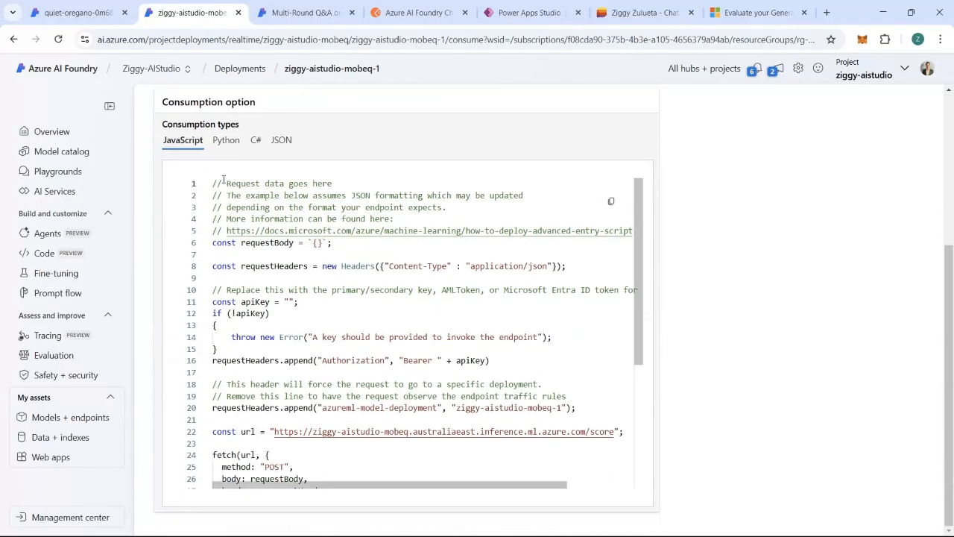
pyautogui.scroll(4, 202, 168)
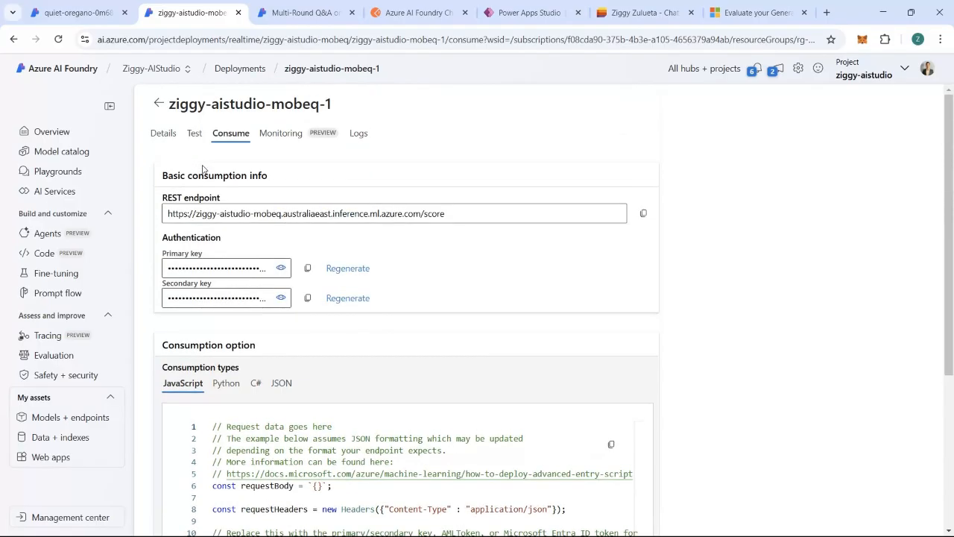
pyautogui.scroll(-2, 202, 168)
pyautogui.scroll(-2, 190, 269)
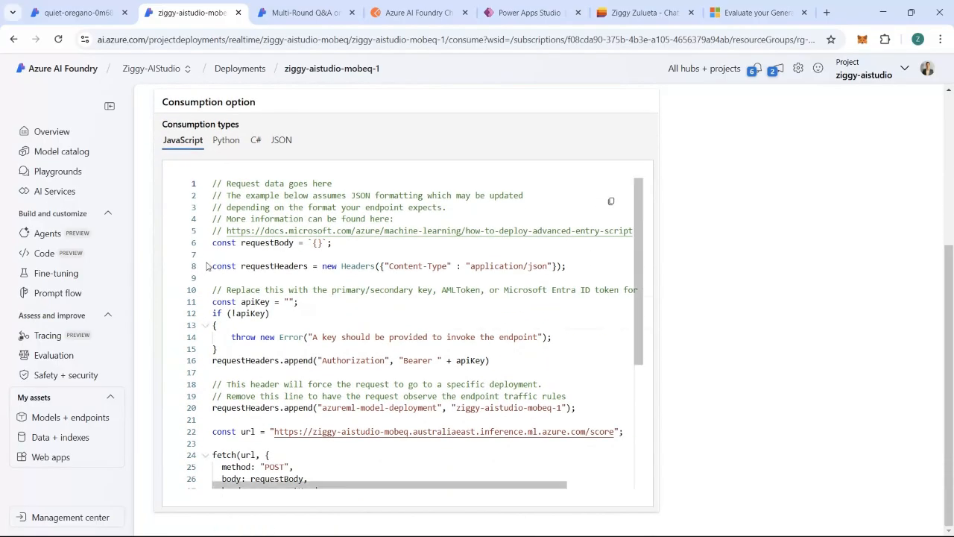
pyautogui.moveTo(240, 180); pyautogui.dragTo(394, 431)
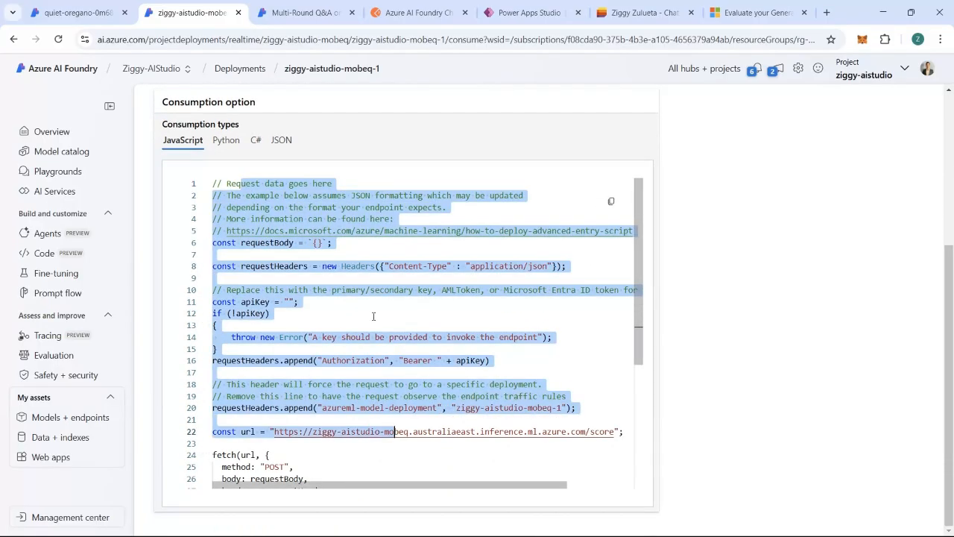
pyautogui.click(226, 141)
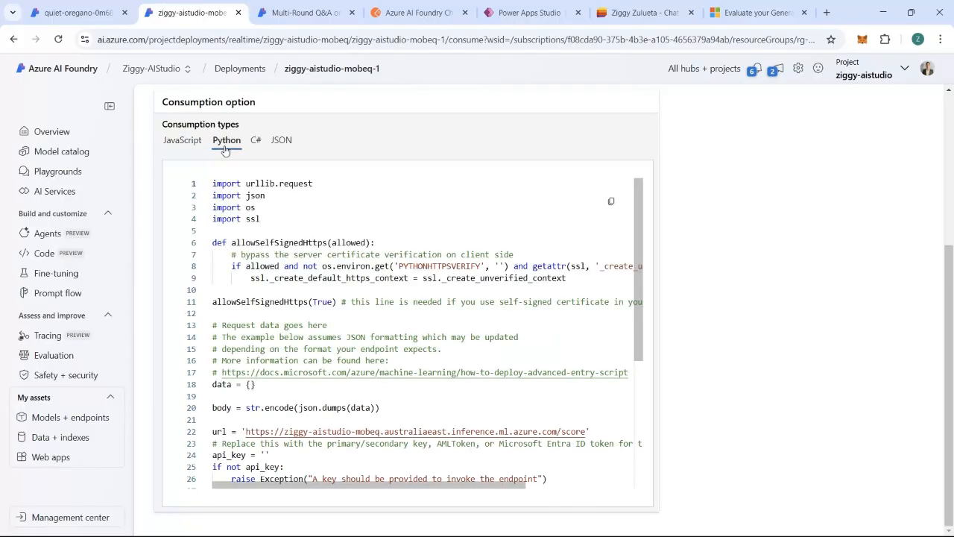
pyautogui.scroll(-1, 316, 282)
pyautogui.scroll(1, 316, 282)
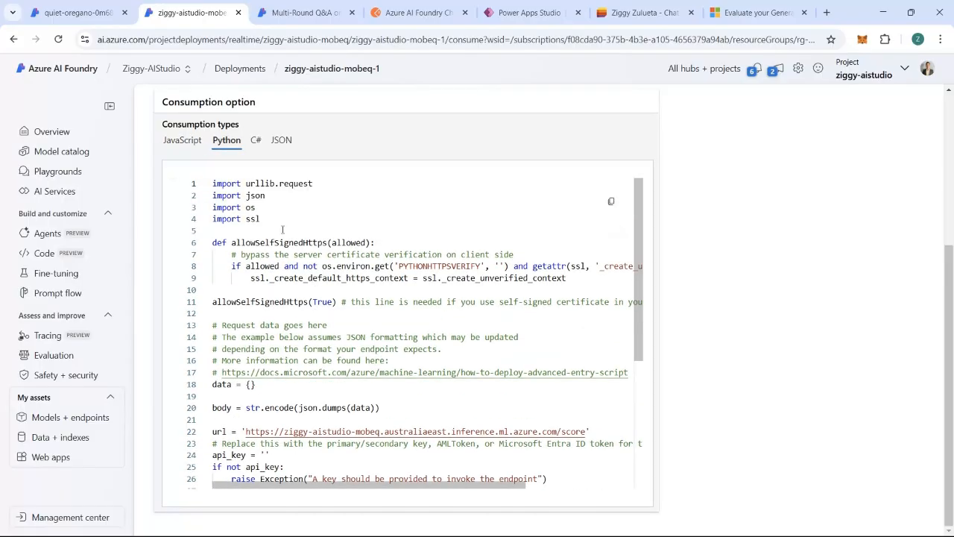
pyautogui.click(256, 142)
pyautogui.click(291, 148)
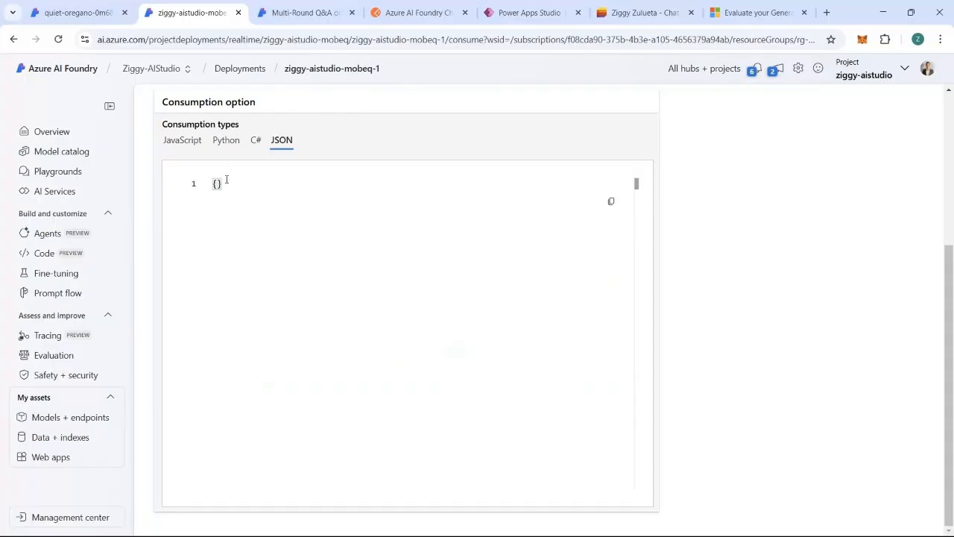
pyautogui.click(182, 141)
# Review the deployment's REST endpoint and reveal its primary key in the basic consumption info.
pyautogui.scroll(4, 288, 173)
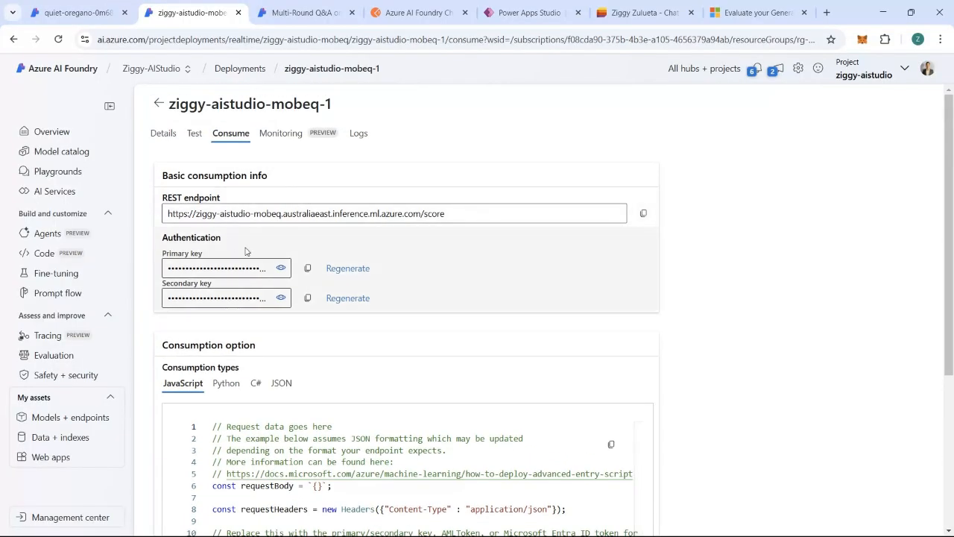
pyautogui.moveTo(461, 213); pyautogui.dragTo(102, 232)
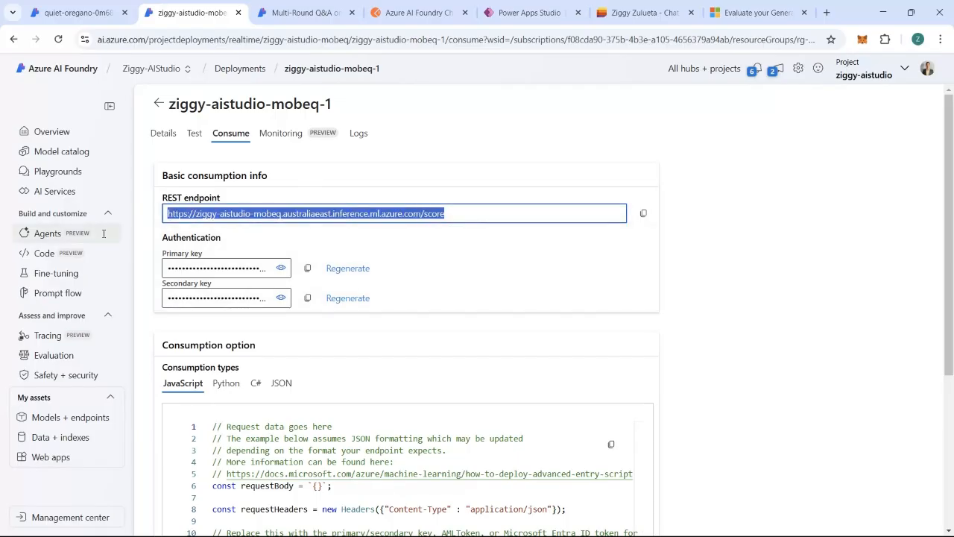
pyautogui.click(280, 267)
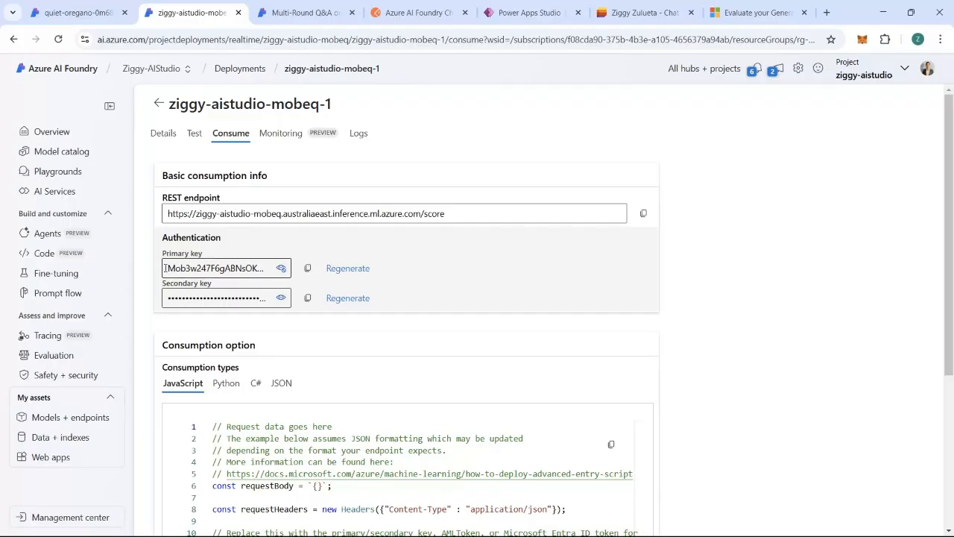
pyautogui.moveTo(164, 267); pyautogui.dragTo(269, 268)
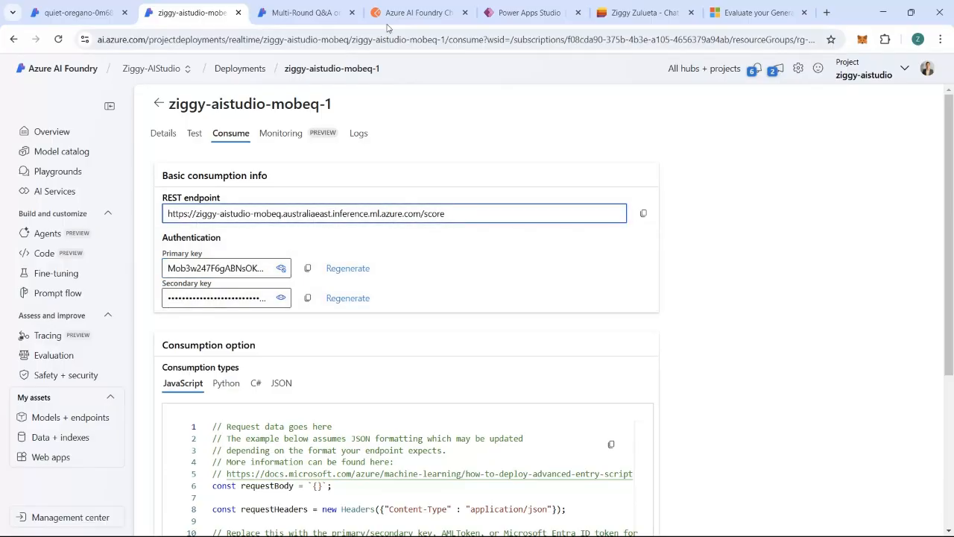
# Switch to Postman, open the "Azure AI Foundry Chat with Data" request, and compare its URL with the deployment's REST endpoint.
pyautogui.moveTo(417, 13); pyautogui.dragTo(339, 17)
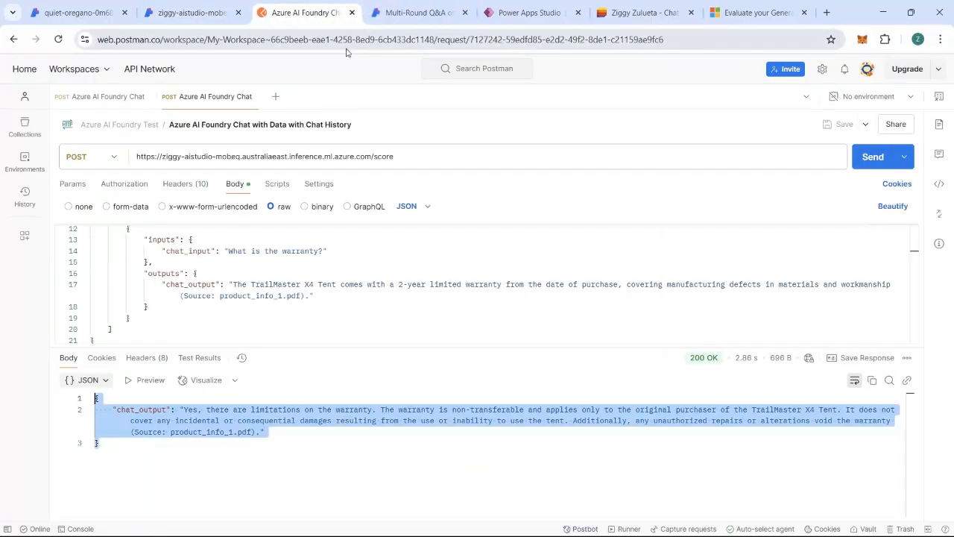
pyautogui.click(105, 97)
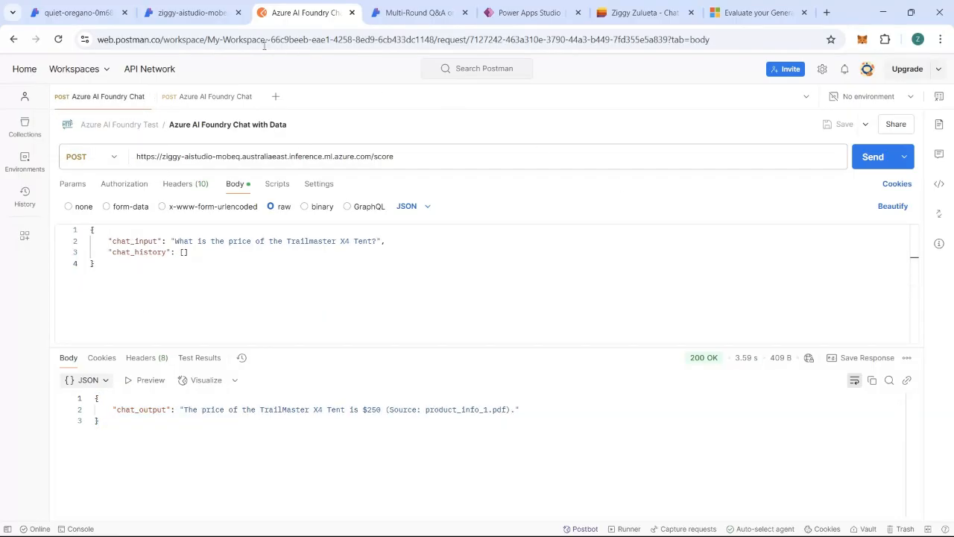
pyautogui.click(190, 13)
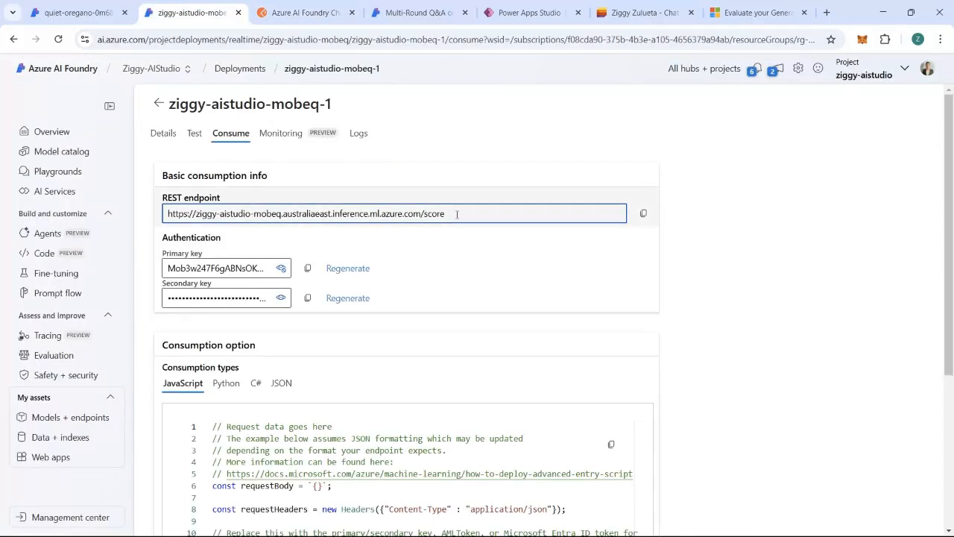
pyautogui.moveTo(457, 214); pyautogui.dragTo(3, 226)
pyautogui.click(302, 13)
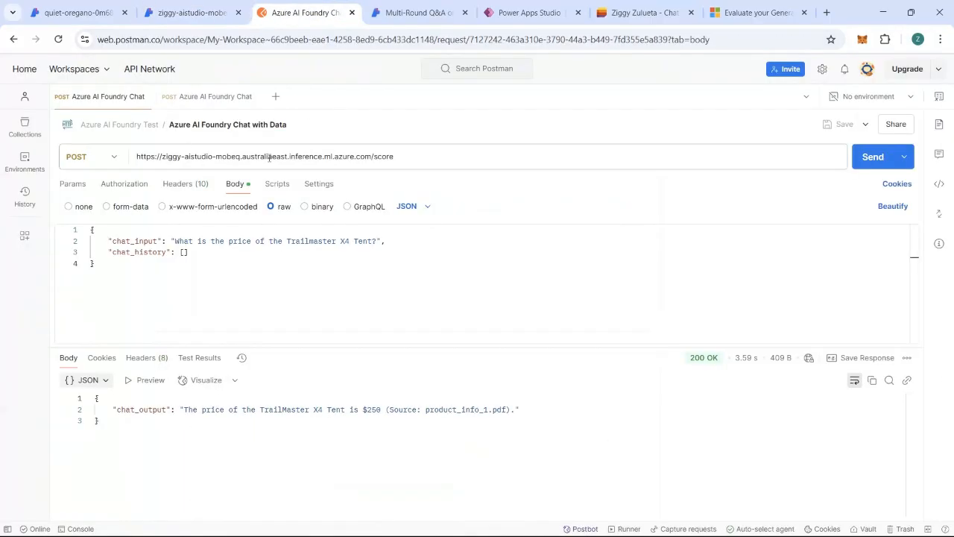
pyautogui.moveTo(400, 156); pyautogui.dragTo(37, 160)
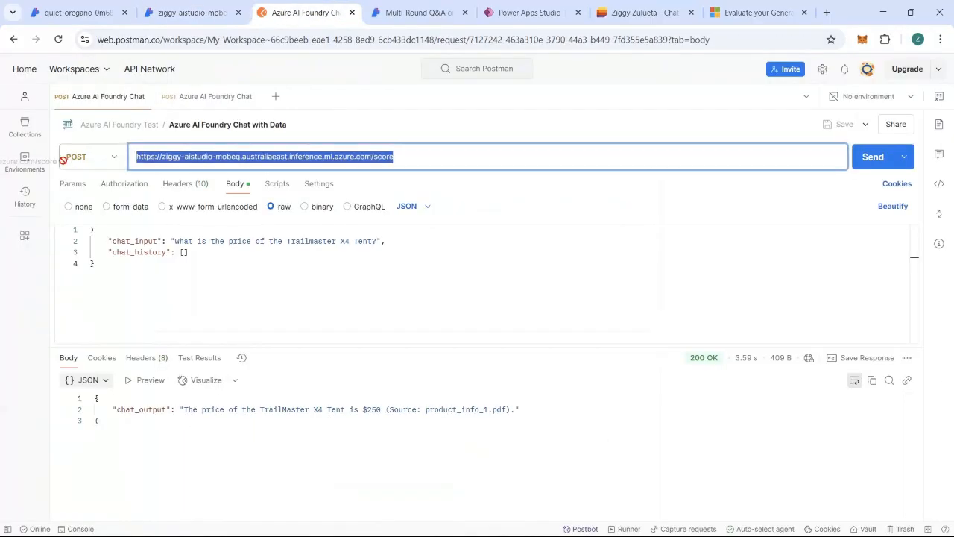
# Examine the request's raw JSON body containing the chat_input question and the empty chat_history.
pyautogui.click(141, 285)
pyautogui.hotkey('ctrl', 'a')
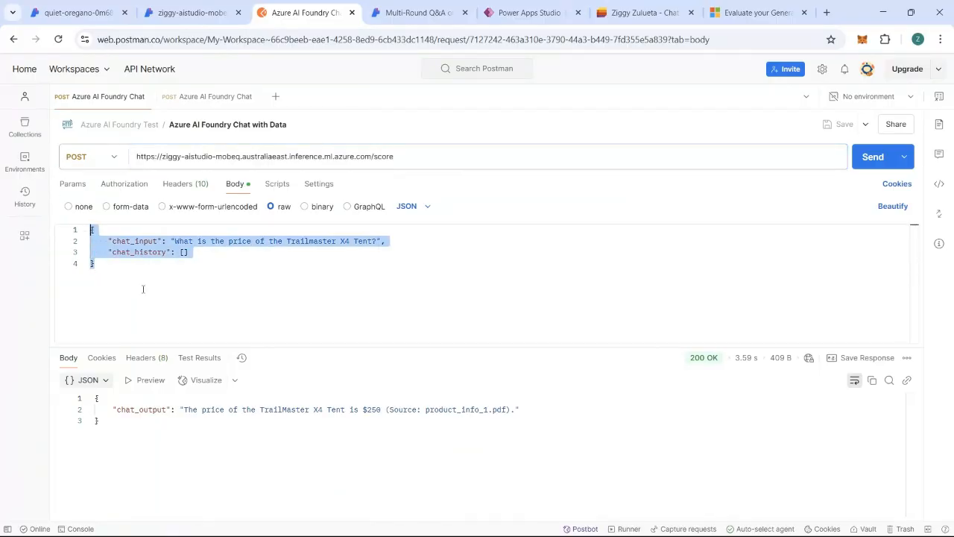
pyautogui.click(178, 268)
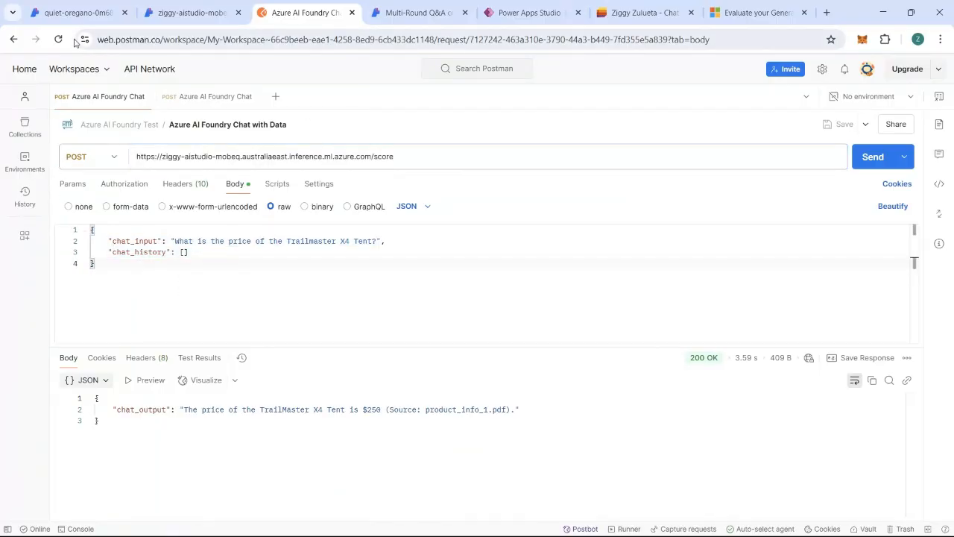
# Switch to Azure AI Foundry and review the inputs and outputs of the Multi-Round Q&A prompt flow.
pyautogui.click(78, 13)
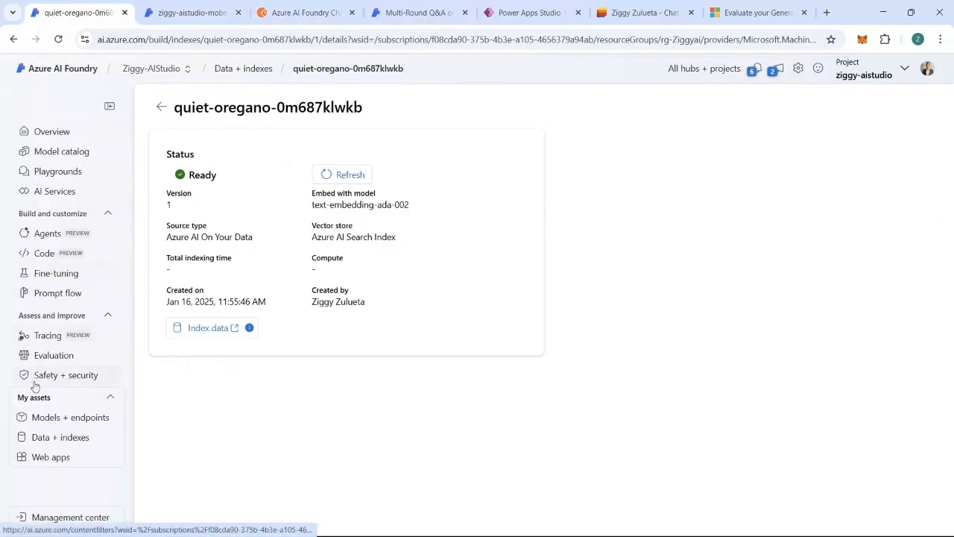
pyautogui.click(52, 295)
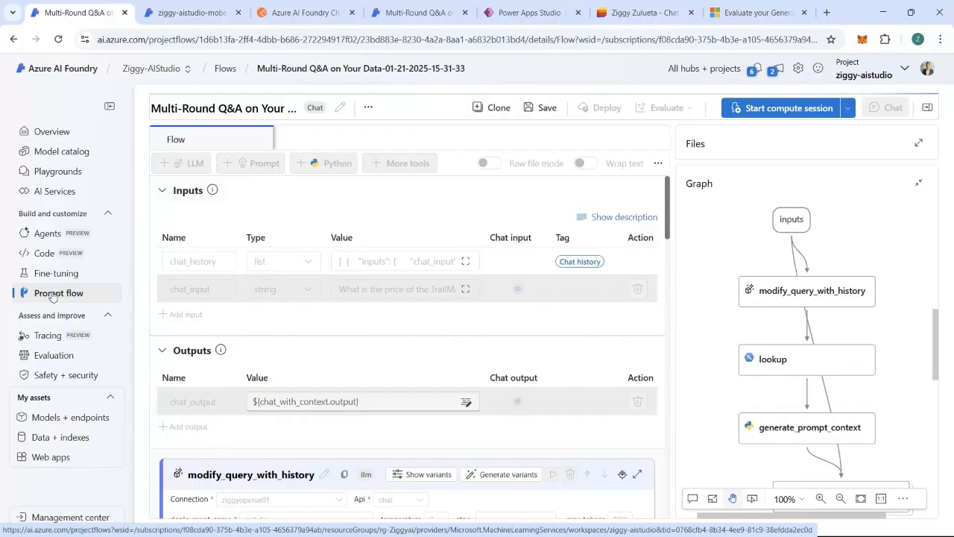
pyautogui.scroll(-10, 436, 292)
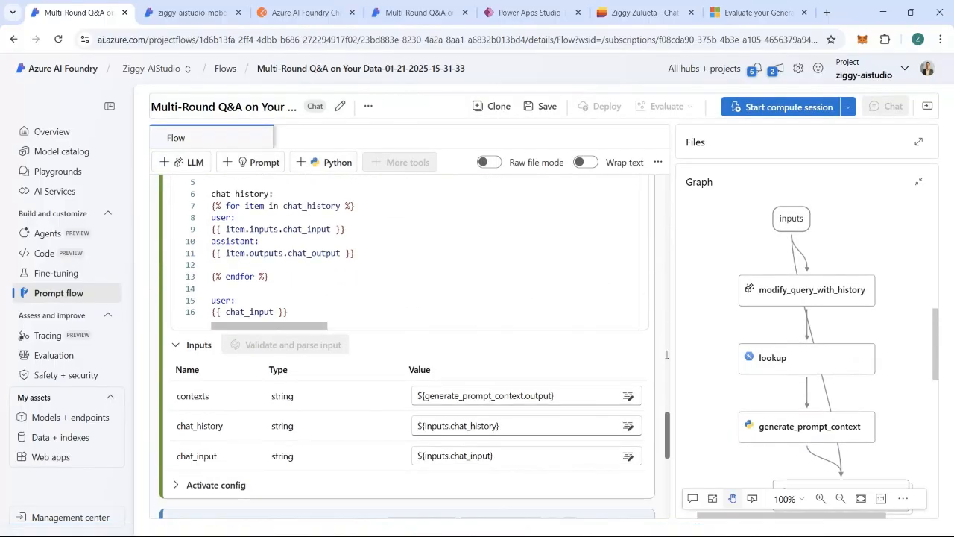
pyautogui.moveTo(669, 438); pyautogui.dragTo(666, 182)
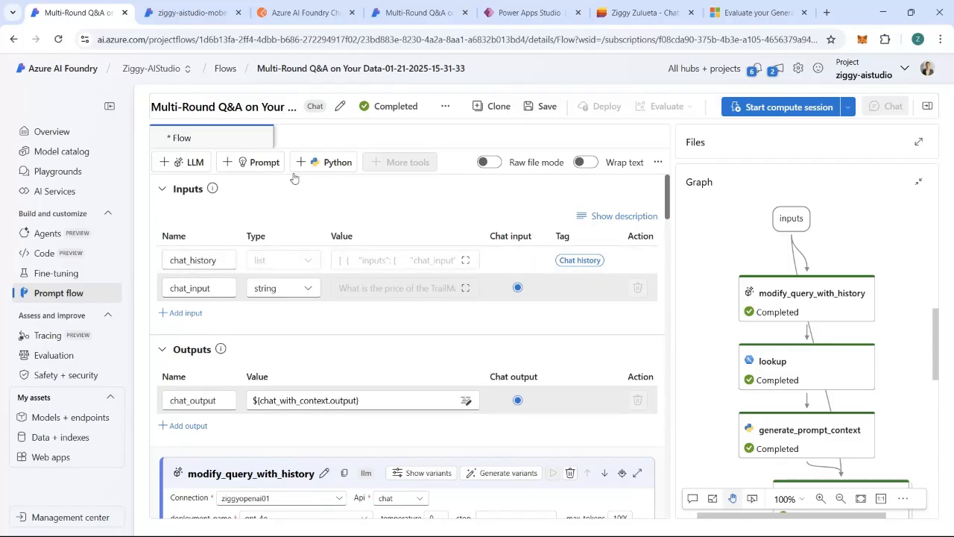
# Return to Postman, send the Trailmaster X4 Tent price question with an empty chat history, and read the returned chat_output.
pyautogui.click(306, 12)
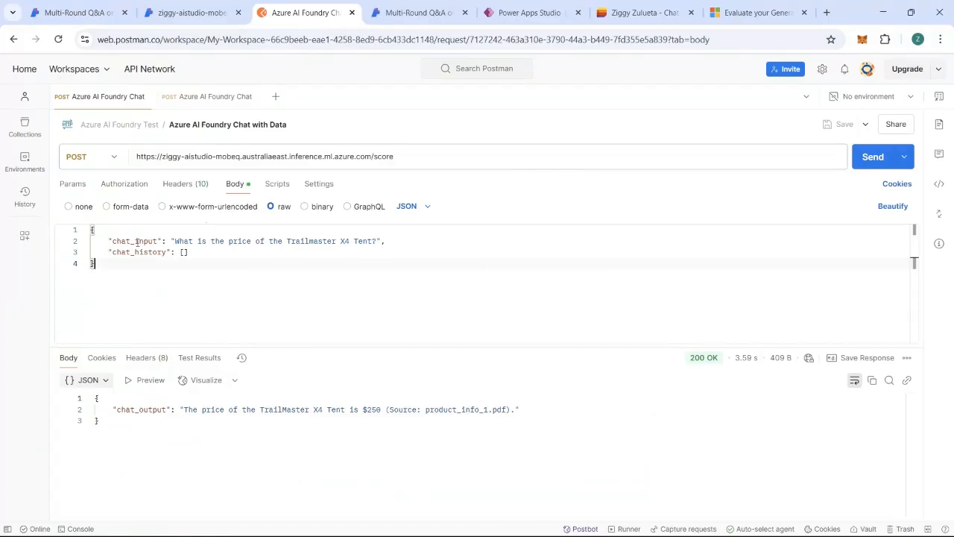
pyautogui.moveTo(112, 240); pyautogui.dragTo(408, 246)
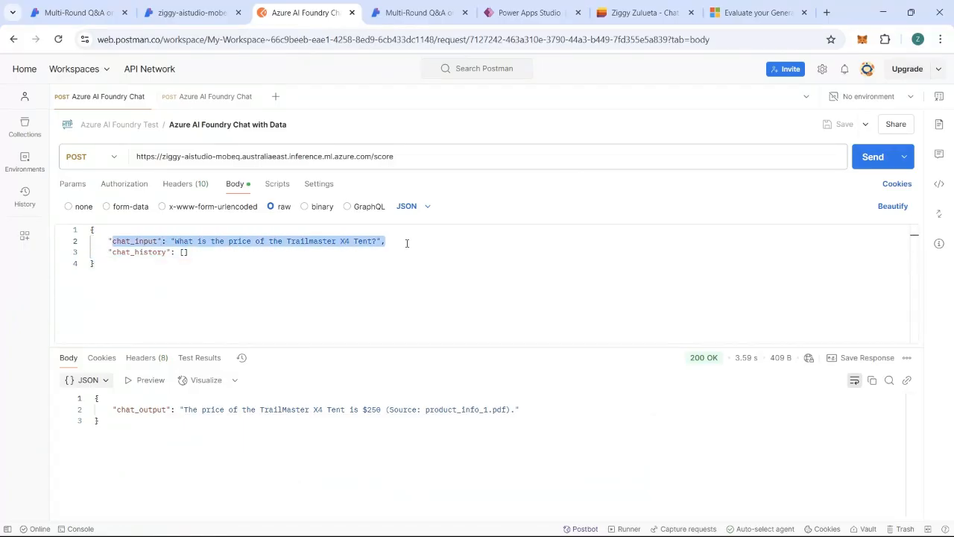
pyautogui.click(251, 251)
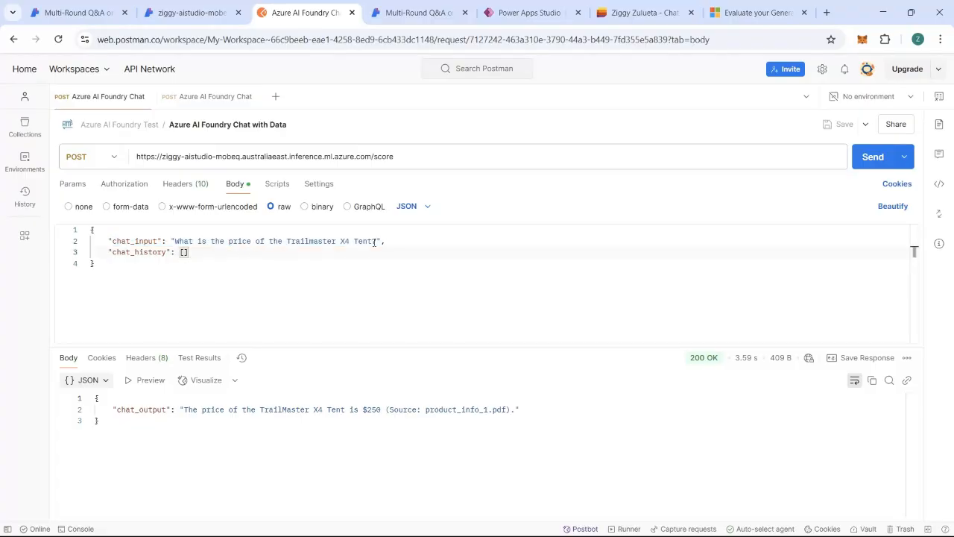
pyautogui.moveTo(382, 243); pyautogui.dragTo(91, 242)
pyautogui.click(205, 260)
pyautogui.click(870, 156)
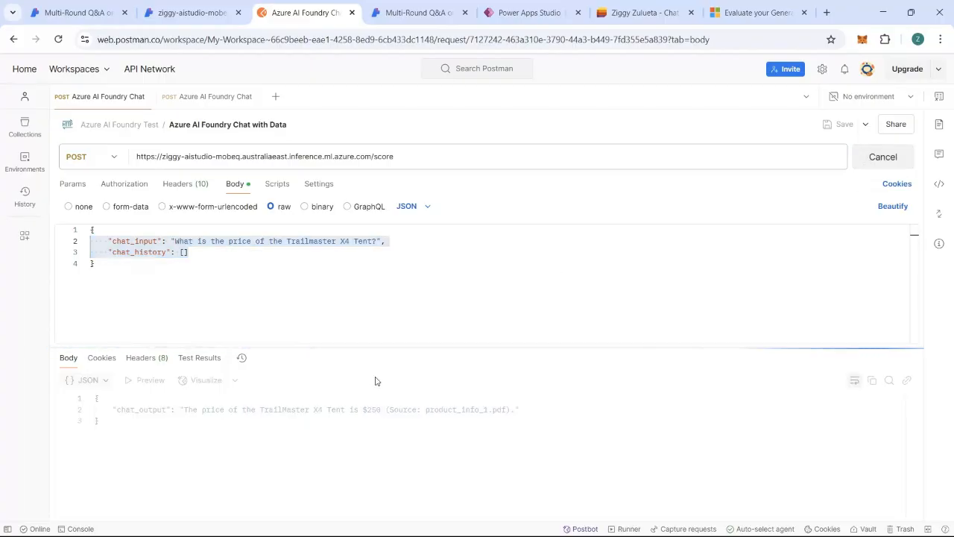
pyautogui.moveTo(142, 445); pyautogui.dragTo(37, 391)
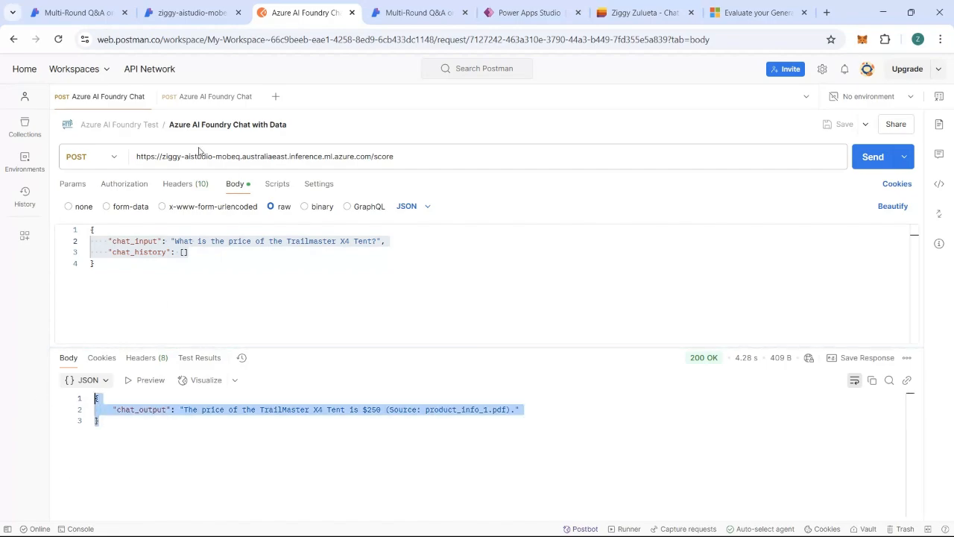
# Open the "Azure AI Foundry Chat with Data with Chat History" request and examine how its chat_history nests inputs and outputs.
pyautogui.click(212, 103)
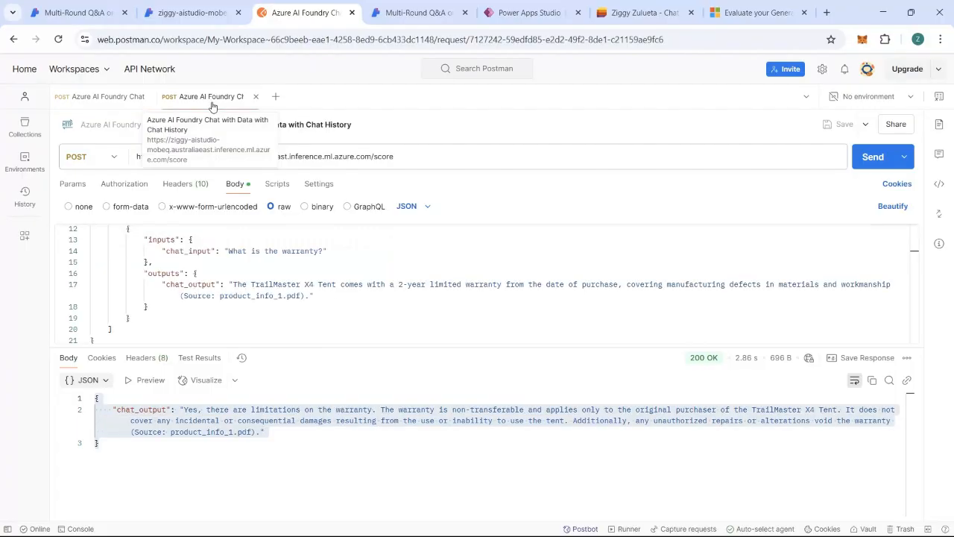
pyautogui.scroll(4, 275, 313)
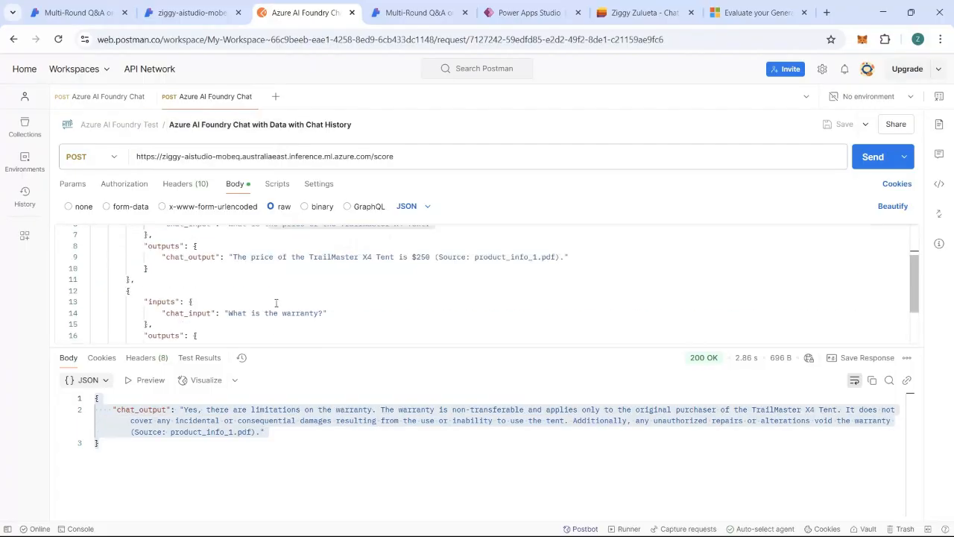
pyautogui.scroll(-2, 276, 305)
pyautogui.scroll(2, 275, 302)
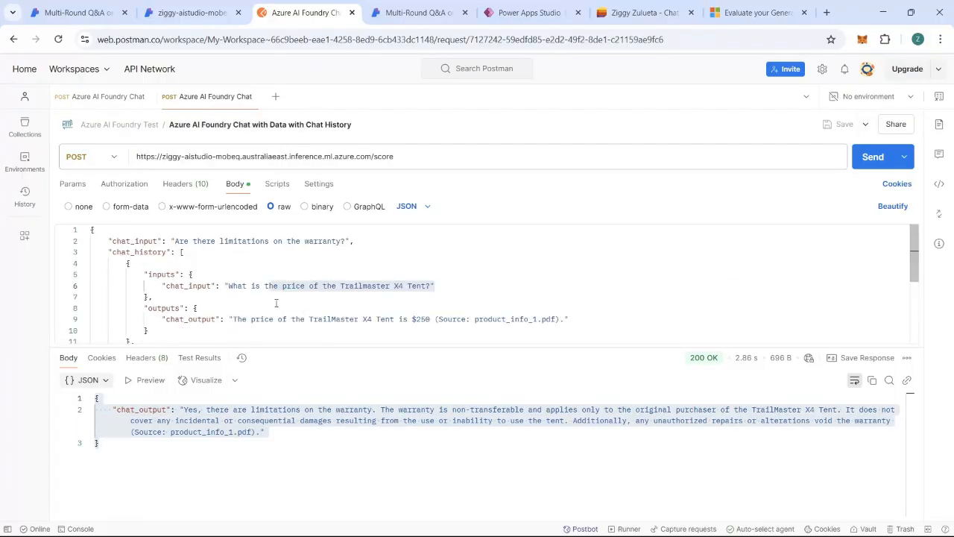
pyautogui.scroll(-4, 210, 268)
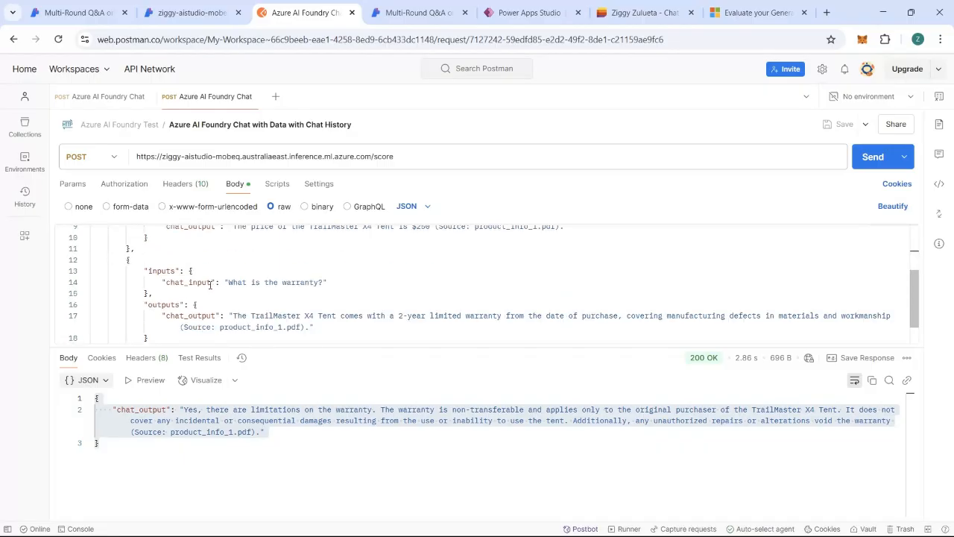
pyautogui.moveTo(145, 237); pyautogui.dragTo(195, 237)
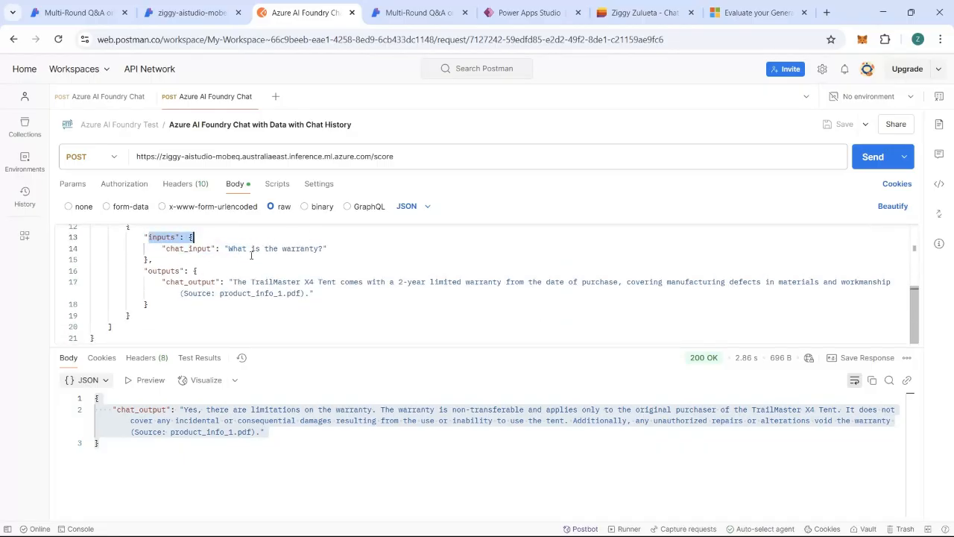
pyautogui.moveTo(146, 271); pyautogui.dragTo(340, 296)
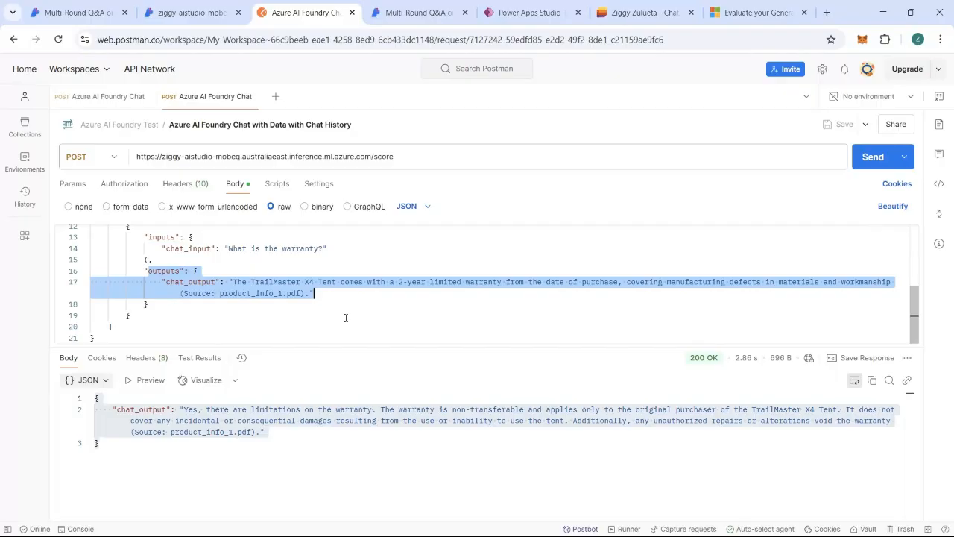
pyautogui.scroll(3, 345, 318)
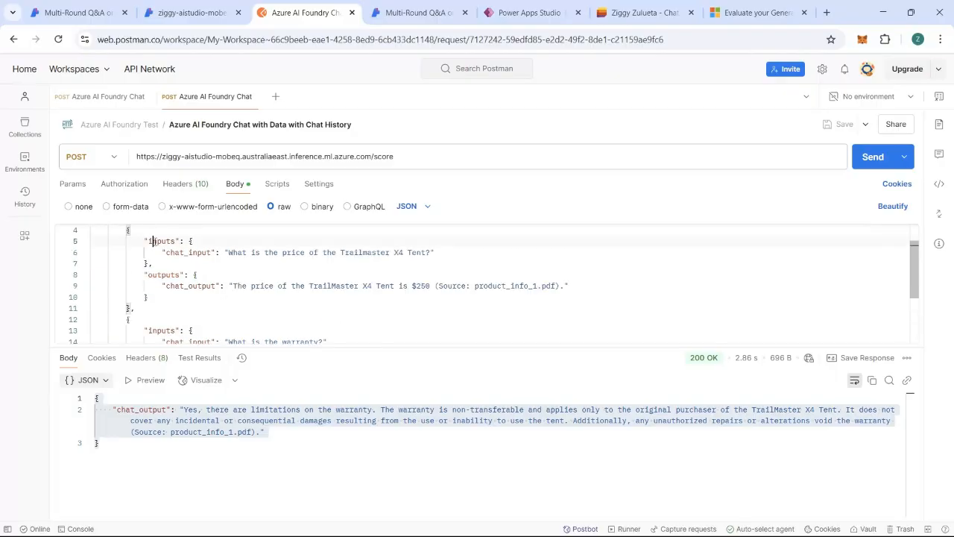
pyautogui.moveTo(155, 246); pyautogui.dragTo(461, 259)
pyautogui.moveTo(148, 275); pyautogui.dragTo(261, 286)
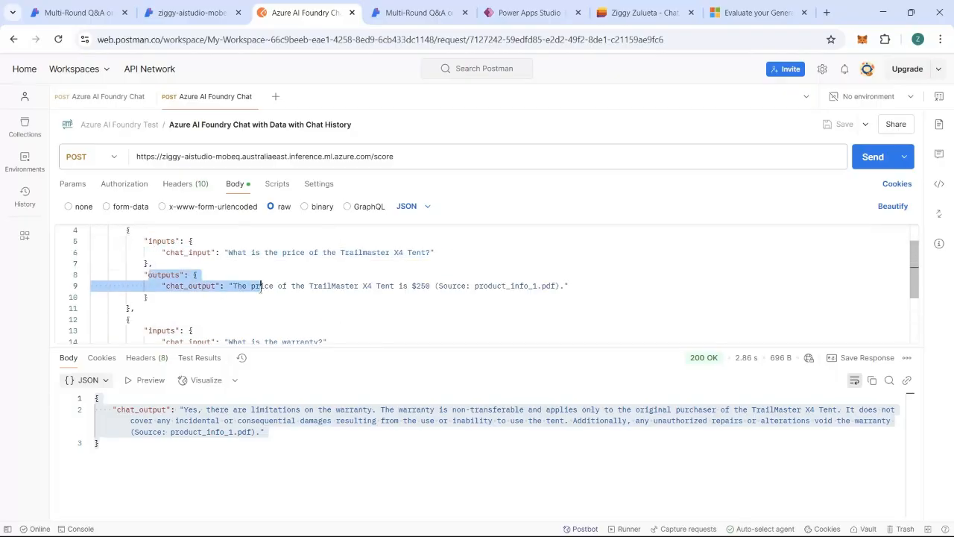
pyautogui.scroll(-1, 261, 290)
pyautogui.scroll(3, 261, 289)
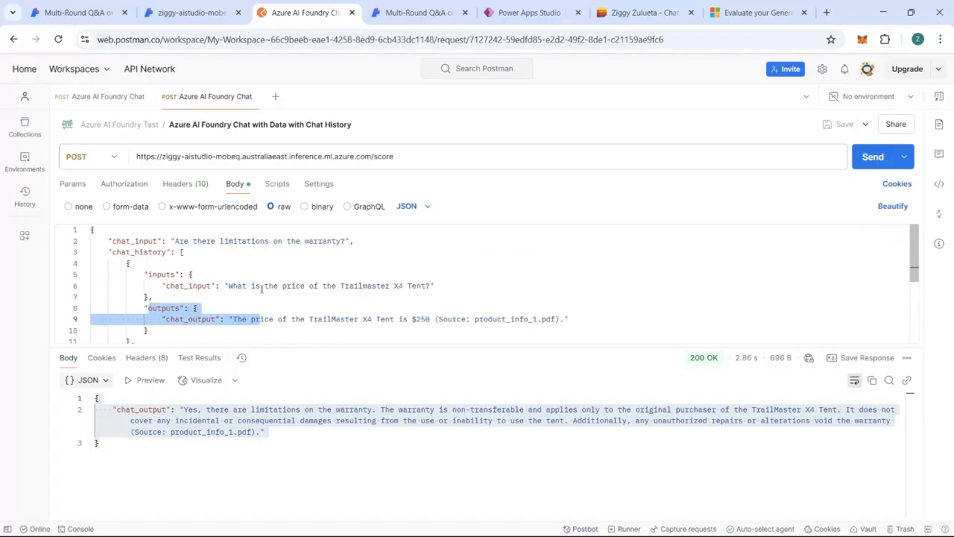
# Read the tent price and warranty question-and-answer pairs in the chat history, plus the current chat_input.
pyautogui.click(162, 287)
pyautogui.moveTo(158, 319); pyautogui.dragTo(474, 318)
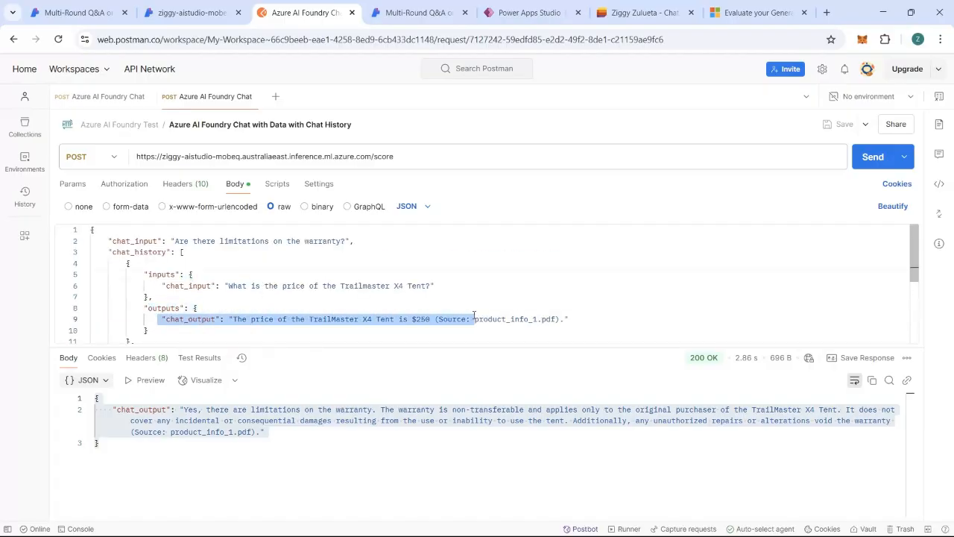
pyautogui.scroll(-2, 474, 315)
pyautogui.scroll(2, 298, 302)
pyautogui.scroll(-3, 192, 294)
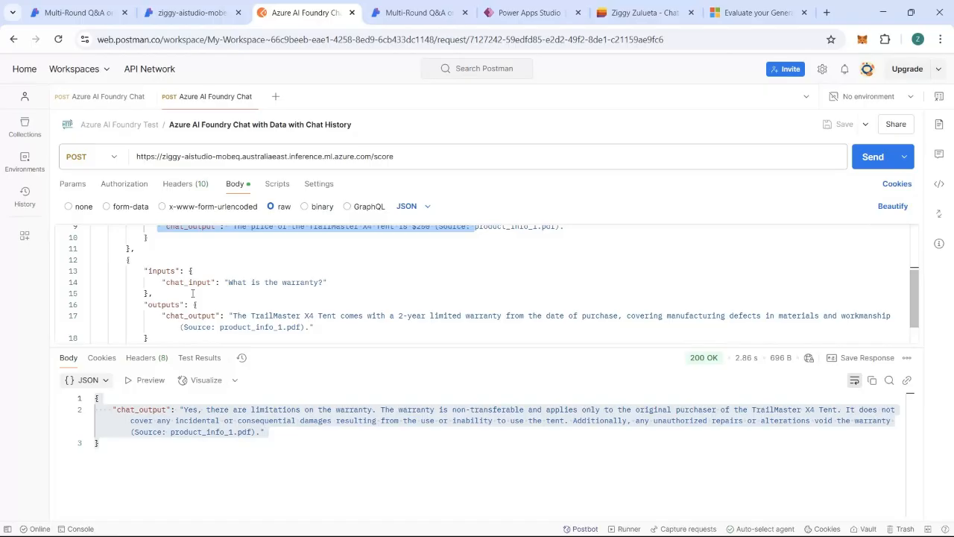
pyautogui.moveTo(158, 282); pyautogui.dragTo(328, 282)
pyautogui.scroll(-1, 330, 279)
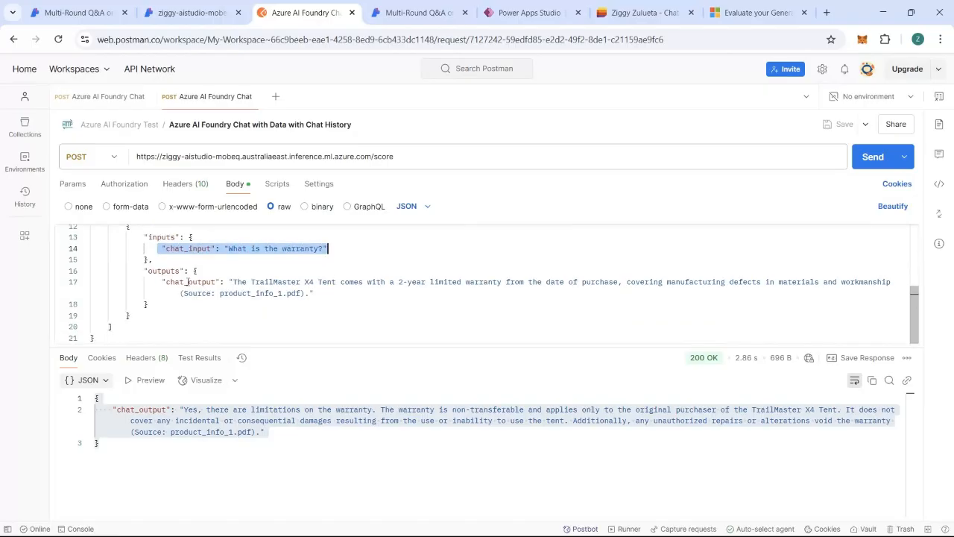
pyautogui.moveTo(186, 282); pyautogui.dragTo(314, 293)
pyautogui.scroll(4, 342, 310)
pyautogui.moveTo(90, 230); pyautogui.dragTo(357, 242)
pyautogui.click(358, 242)
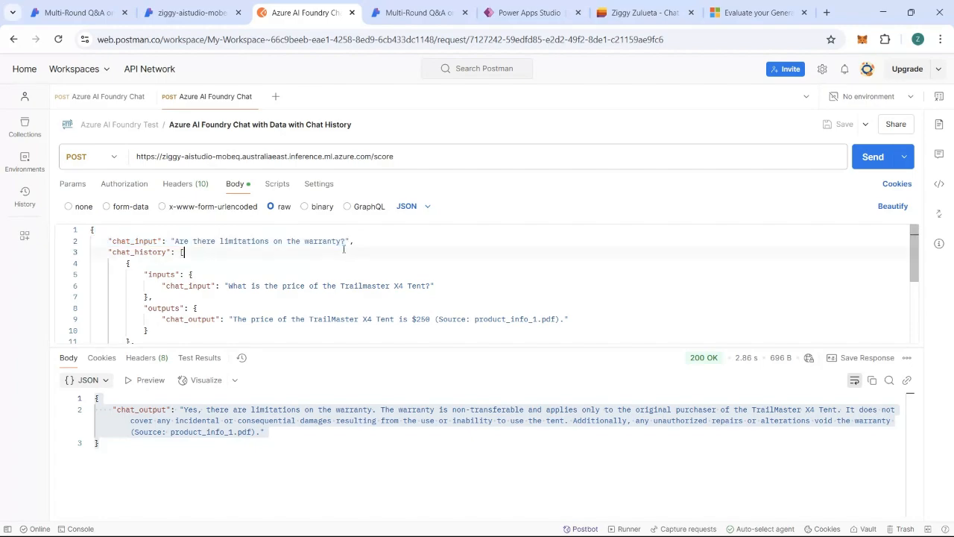
# Copy "Are there limitations on the warranty?" into the chat_input of the "Azure AI Foundry Chat with Data" request and send it with empty chat_history.
pyautogui.moveTo(347, 241); pyautogui.dragTo(175, 241)
pyautogui.hotkey('ctrl', 'c')
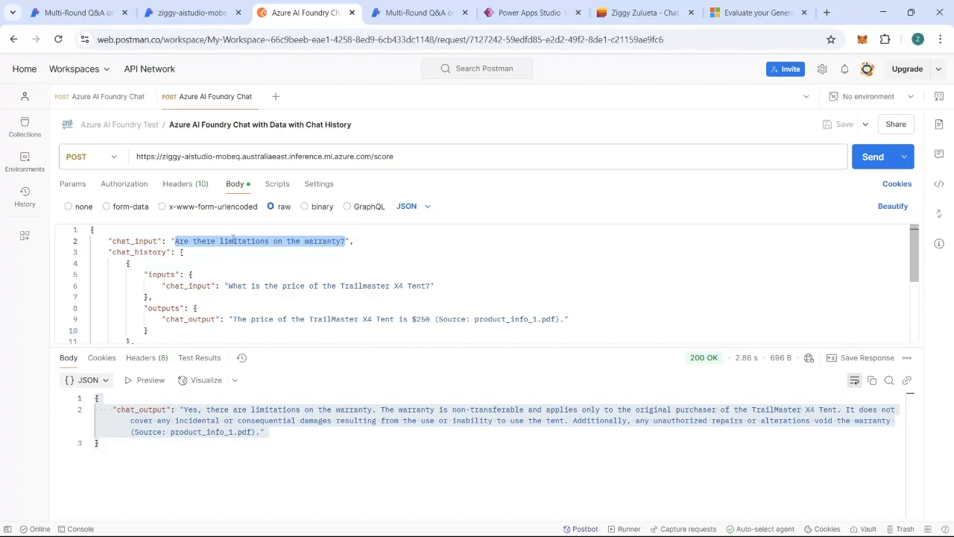
pyautogui.click(123, 98)
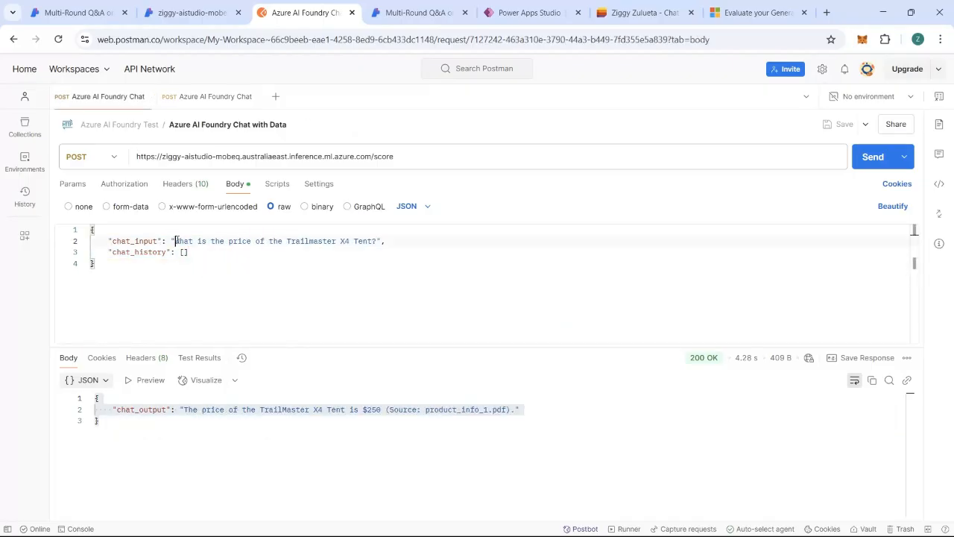
pyautogui.moveTo(175, 241); pyautogui.dragTo(377, 241)
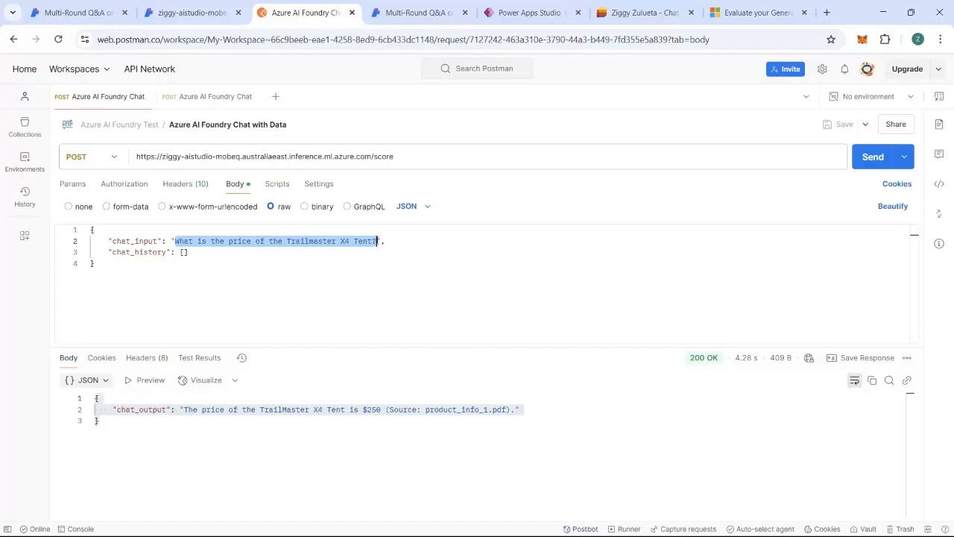
pyautogui.hotkey('ctrl', 'v')
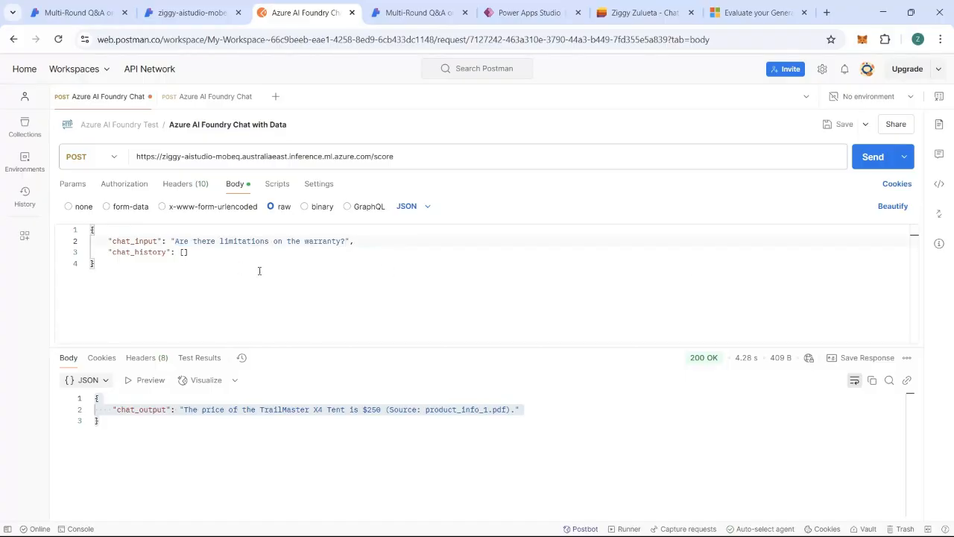
pyautogui.click(871, 159)
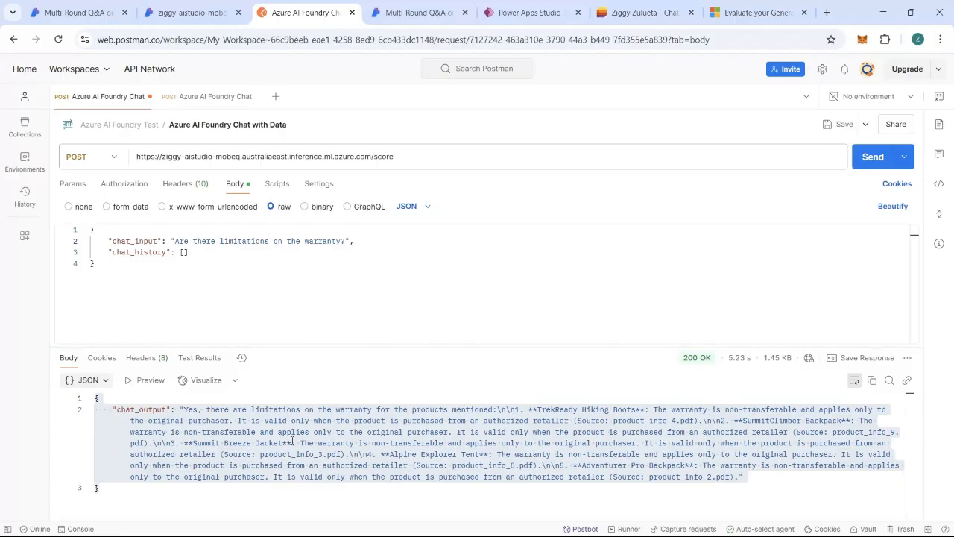
pyautogui.doubleClick(289, 431)
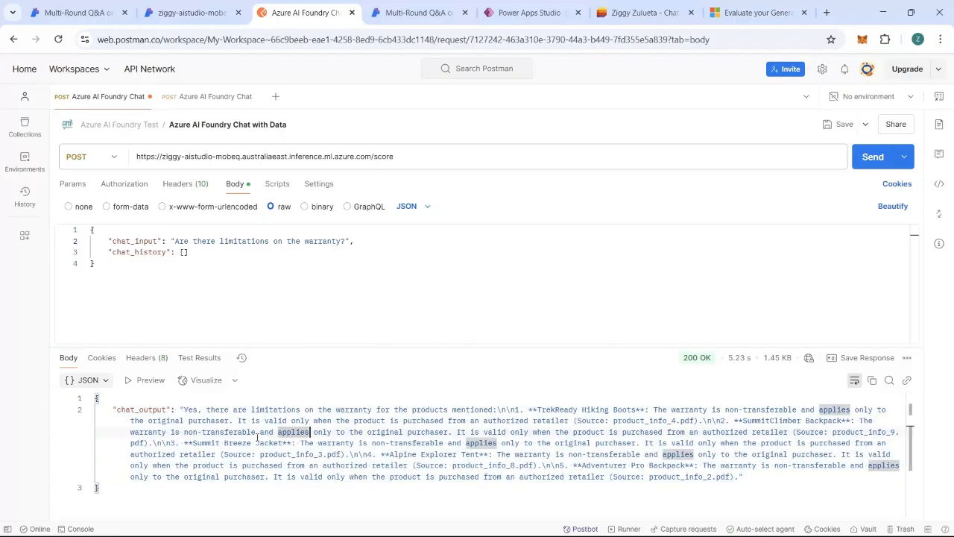
# Return to the chat history request and review its warranty limitations question alongside the earlier Trailmaster X4 Tent exchange.
pyautogui.click(212, 103)
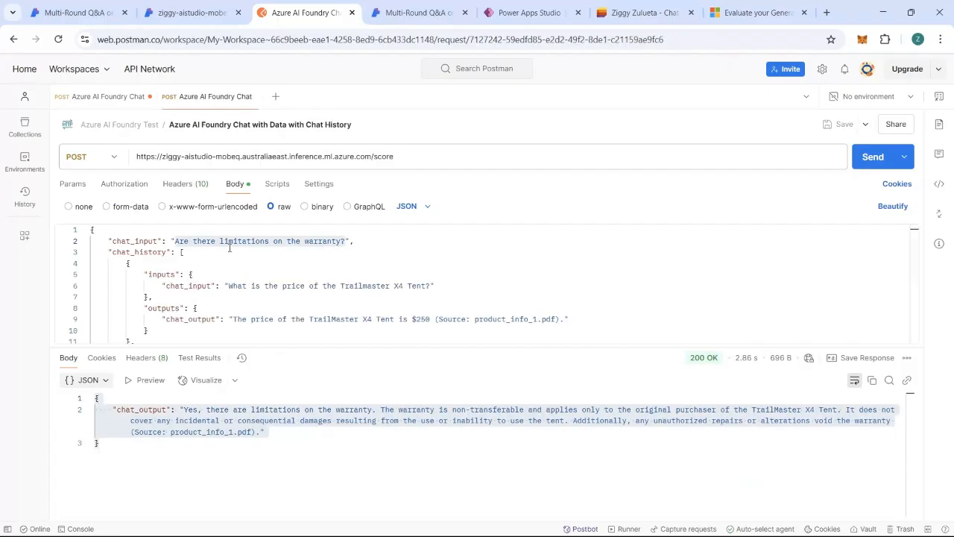
pyautogui.click(196, 265)
pyautogui.moveTo(107, 240); pyautogui.dragTo(383, 239)
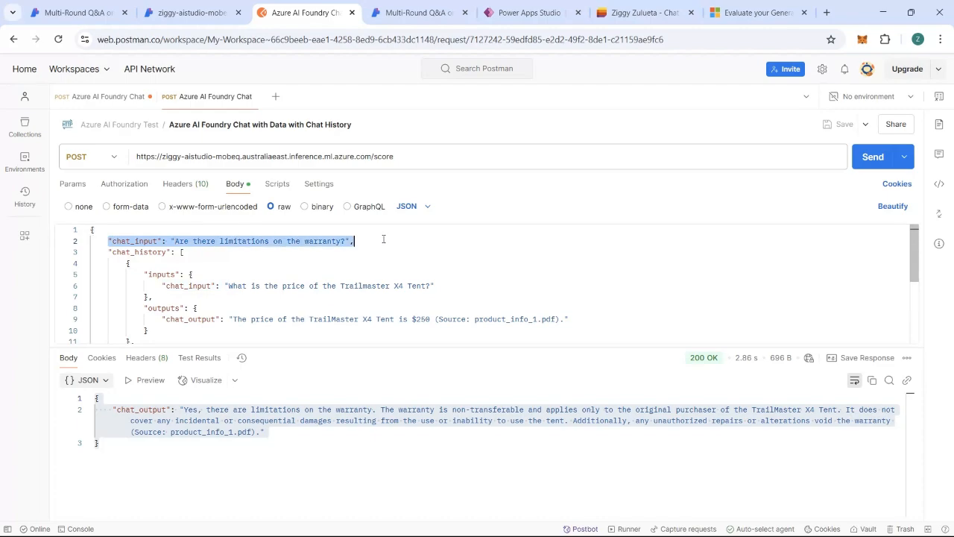
pyautogui.moveTo(147, 275); pyautogui.dragTo(149, 331)
pyautogui.scroll(-2, 276, 332)
pyautogui.scroll(1, 283, 329)
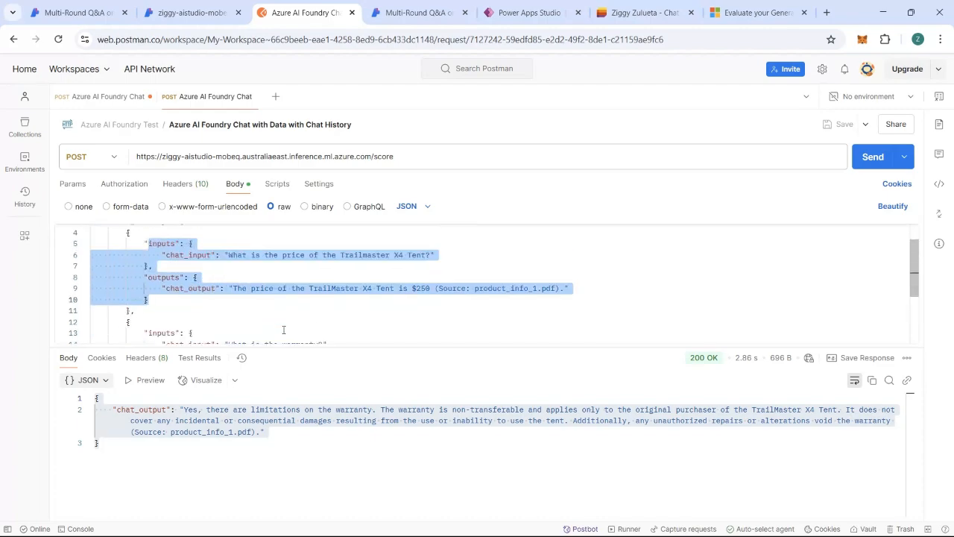
pyautogui.press('Down')
pyautogui.moveTo(341, 255); pyautogui.dragTo(442, 254)
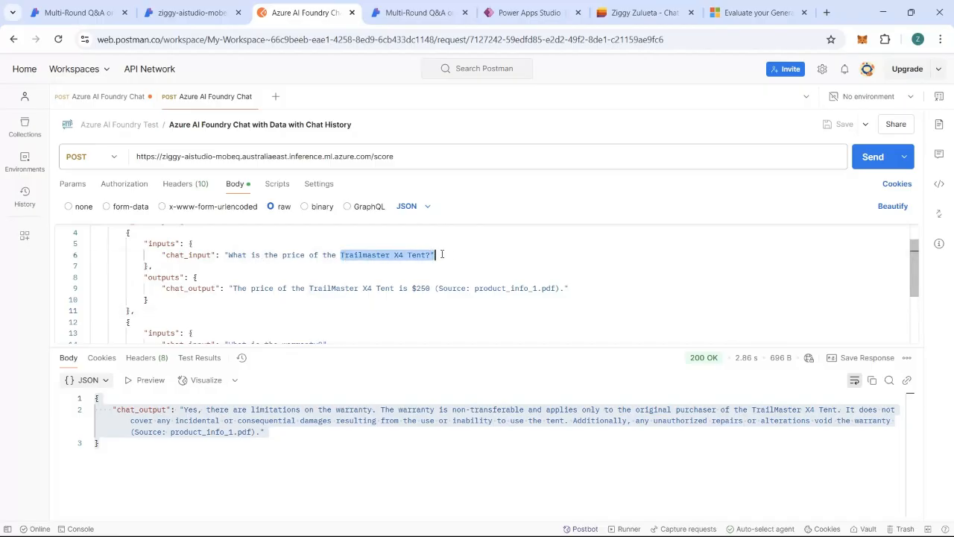
# Send the warranty limitations question with its chat history and read the returned chat_output.
pyautogui.hotkey('ctrl', 'Return')
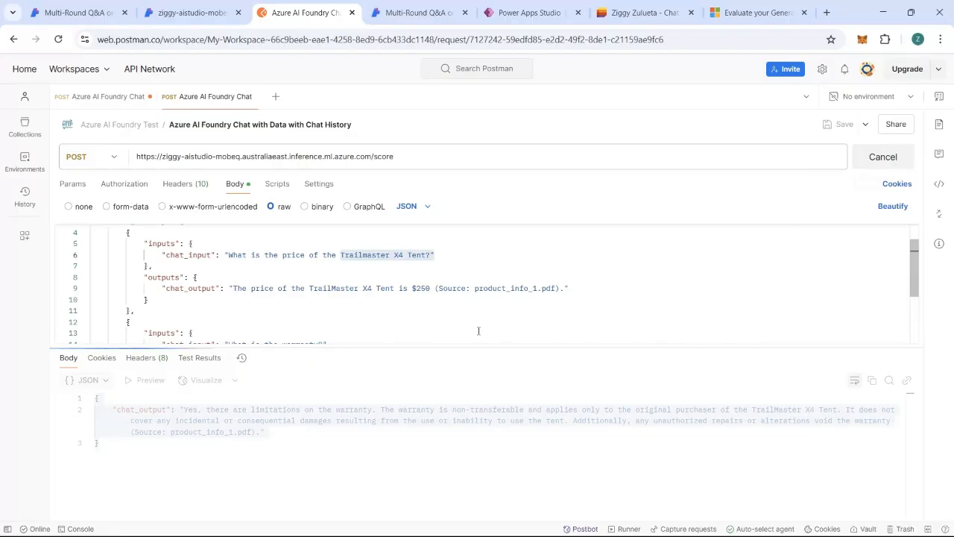
pyautogui.click(326, 431)
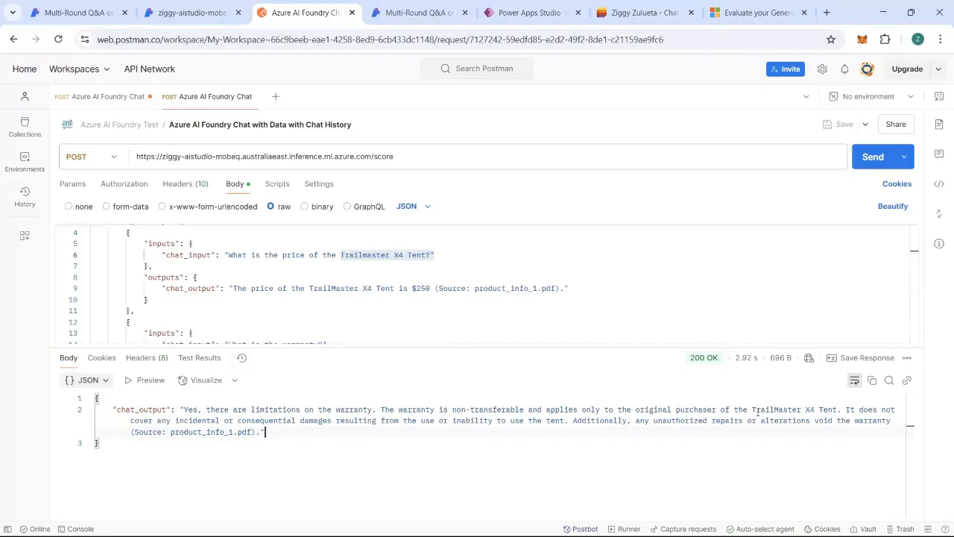
pyautogui.moveTo(735, 411); pyautogui.dragTo(839, 410)
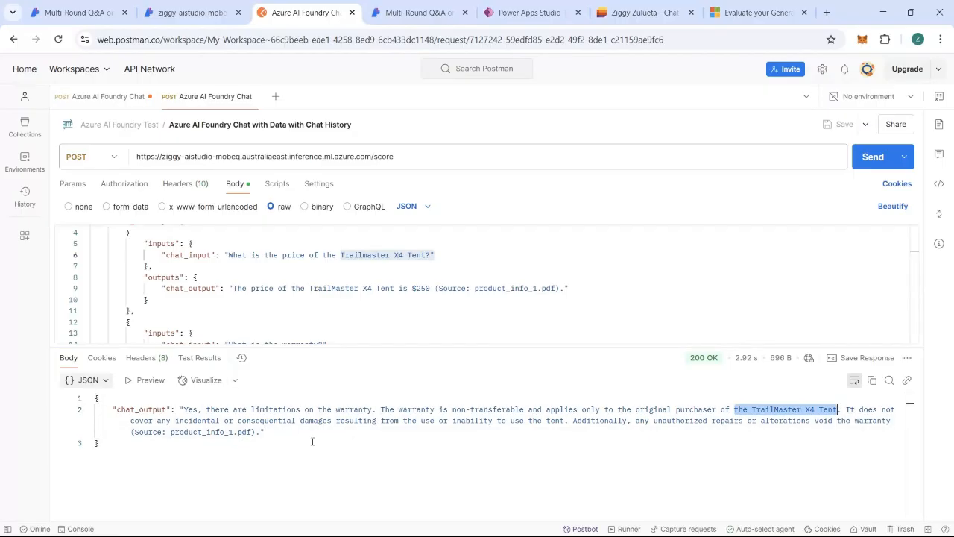
pyautogui.moveTo(313, 441); pyautogui.dragTo(94, 400)
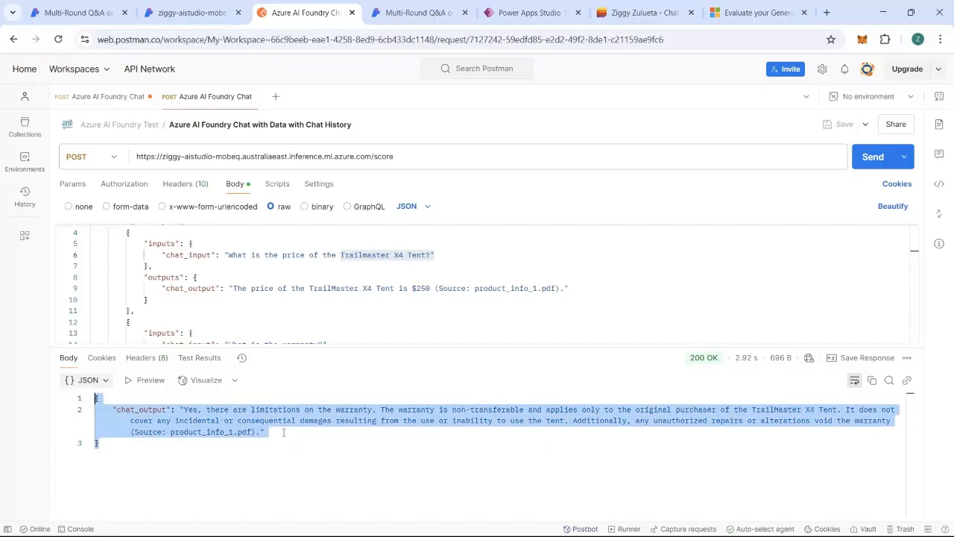
pyautogui.scroll(2, 365, 312)
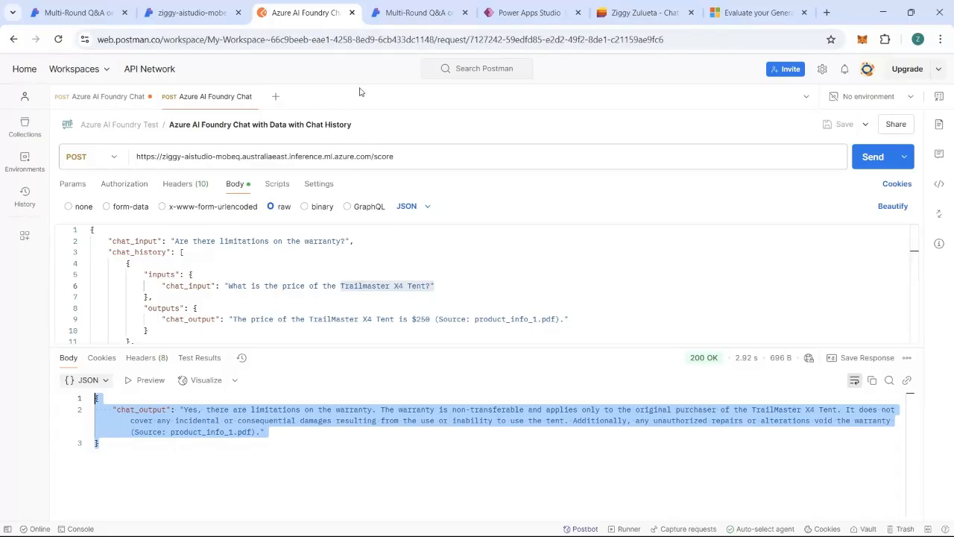
# Switch to Power Apps Studio and preview RAG_app, ready to enter a chat message.
pyautogui.click(544, 14)
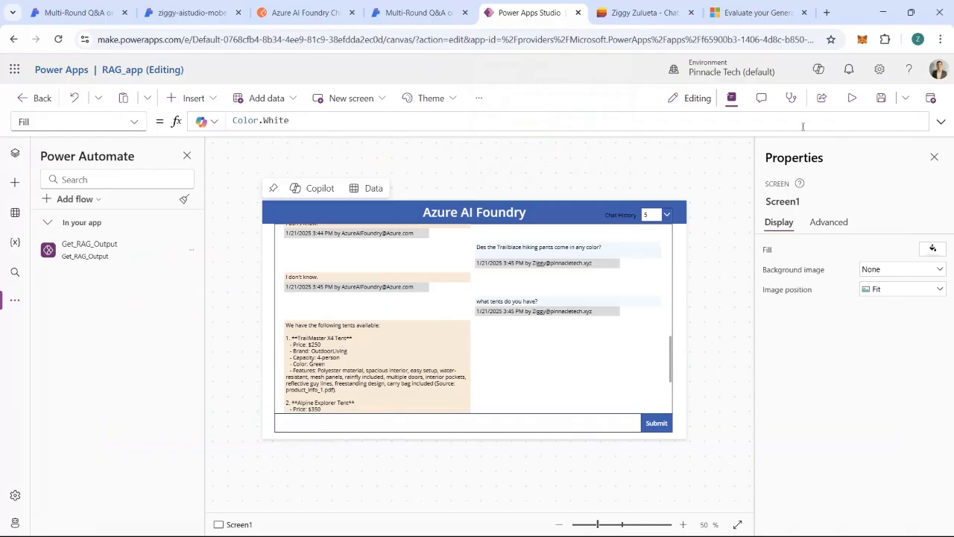
pyautogui.click(852, 98)
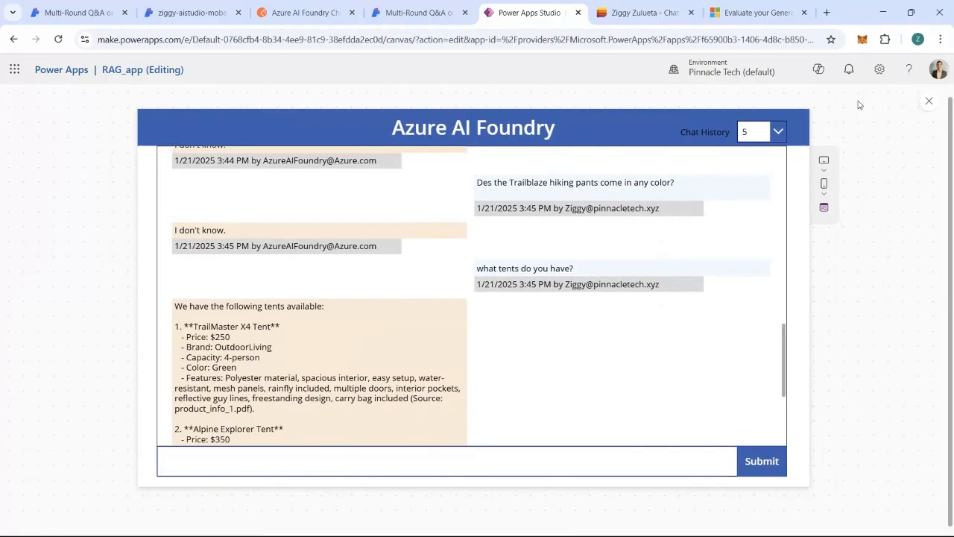
pyautogui.click(404, 460)
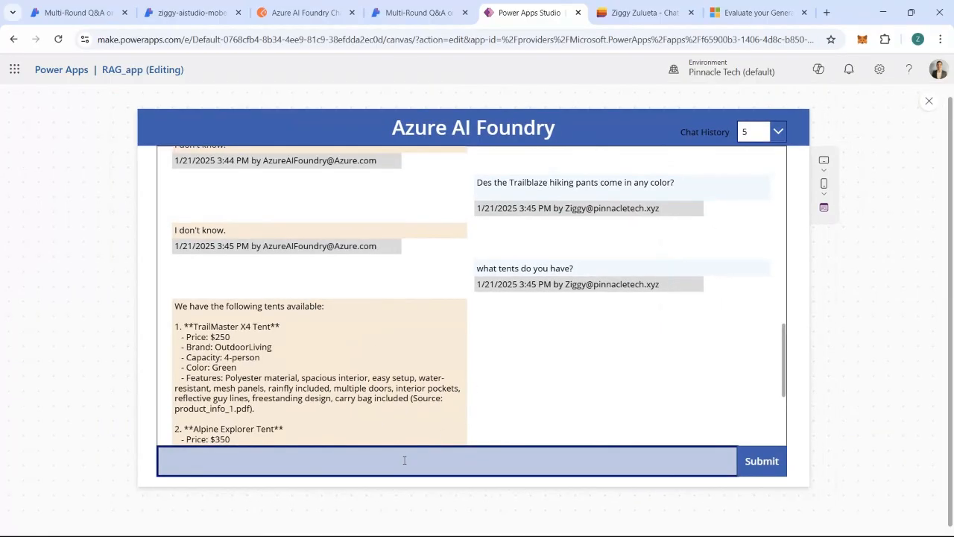
pyautogui.write('What is t')
pyautogui.press('BackSpace')
pyautogui.press('BackSpace')
pyautogui.press('BackSpace')
pyautogui.press('BackSpace')
pyautogui.press('BackSpace')
pyautogui.press('BackSpace')
pyautogui.press('BackSpace')
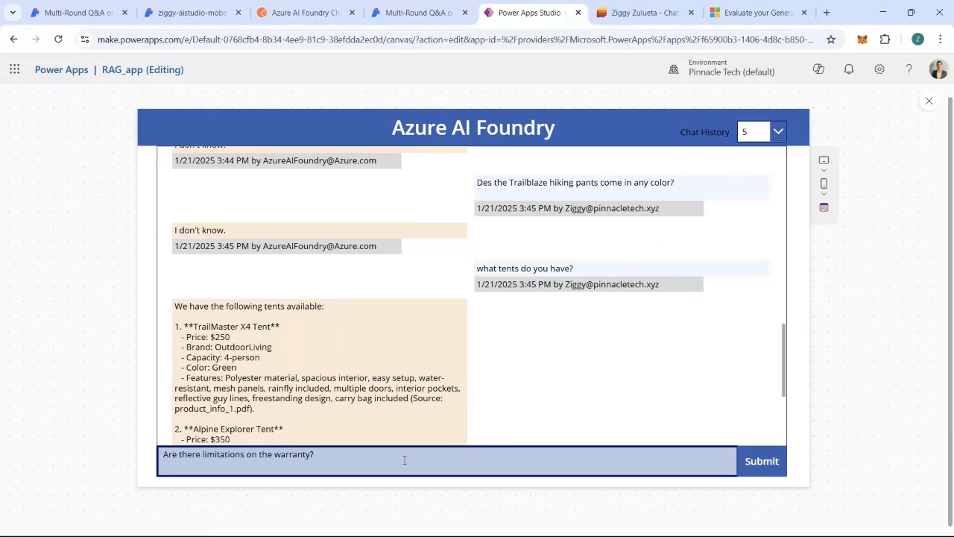
# Replace the message text with "What is the price of the TrailMaster X4 Tent?" and submit it to the chat.
pyautogui.hotkey('ctrl', 'a')
pyautogui.write('What is the')
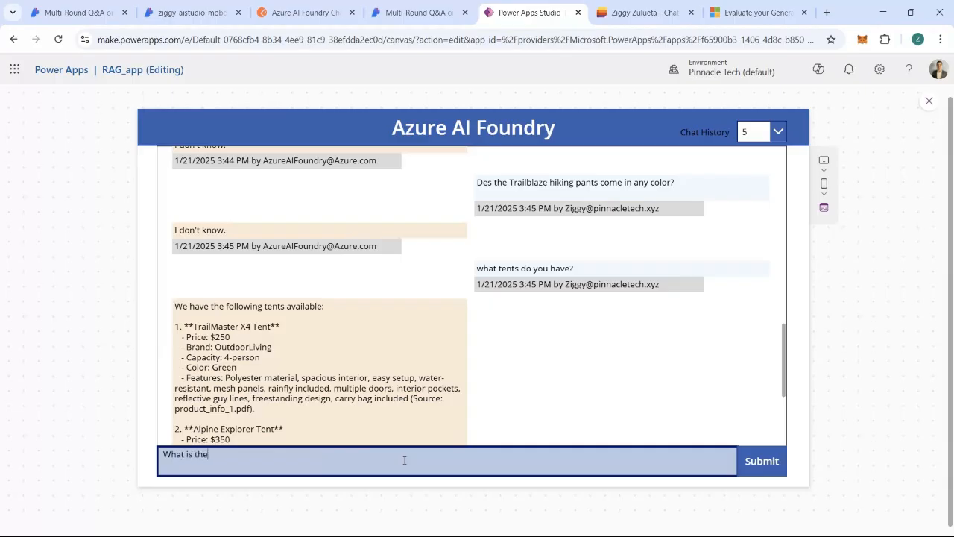
pyautogui.write(' price f')
pyautogui.write('f the TrailMaster X4')
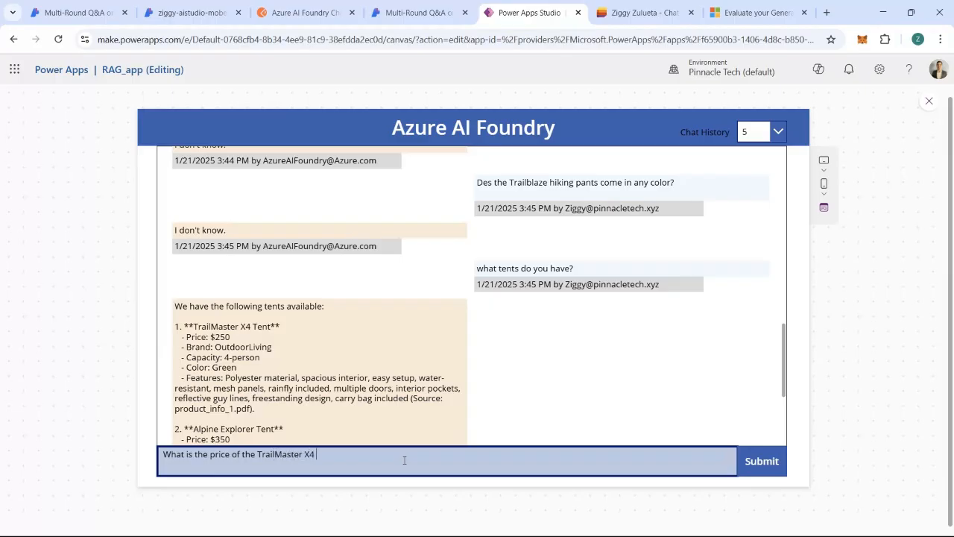
pyautogui.write('ent?')
pyautogui.click(760, 461)
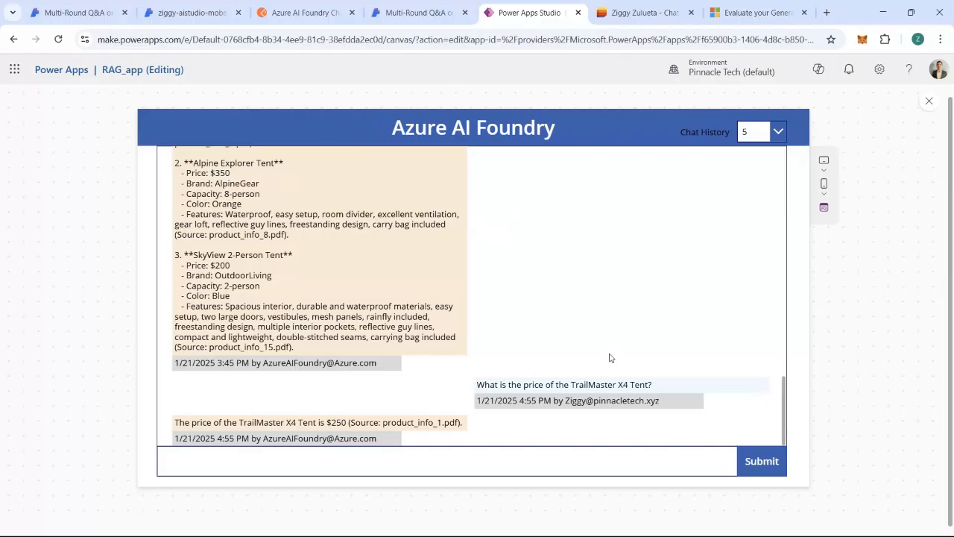
# Switch to the Chat Log list in Microsoft Lists, refresh it and go to its newest entries.
pyautogui.click(624, 17)
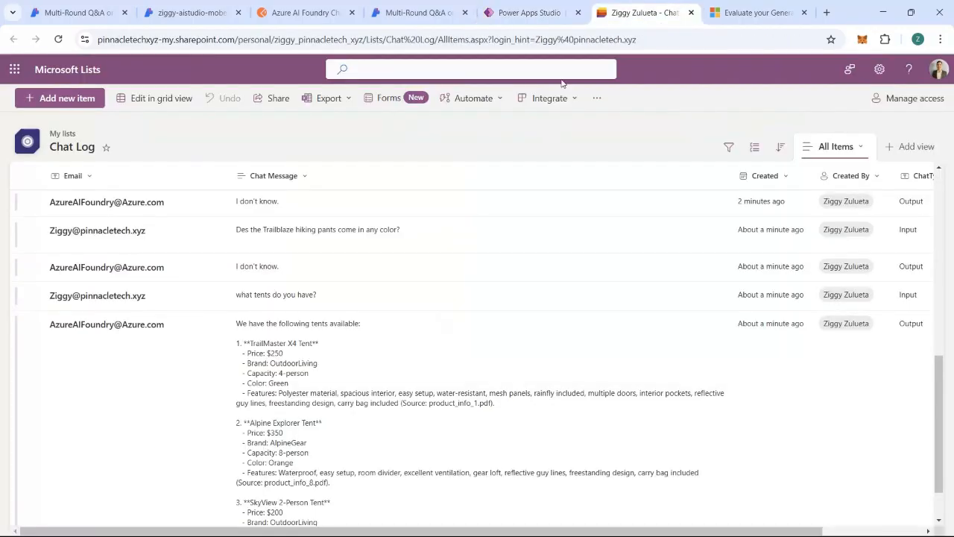
pyautogui.click(58, 38)
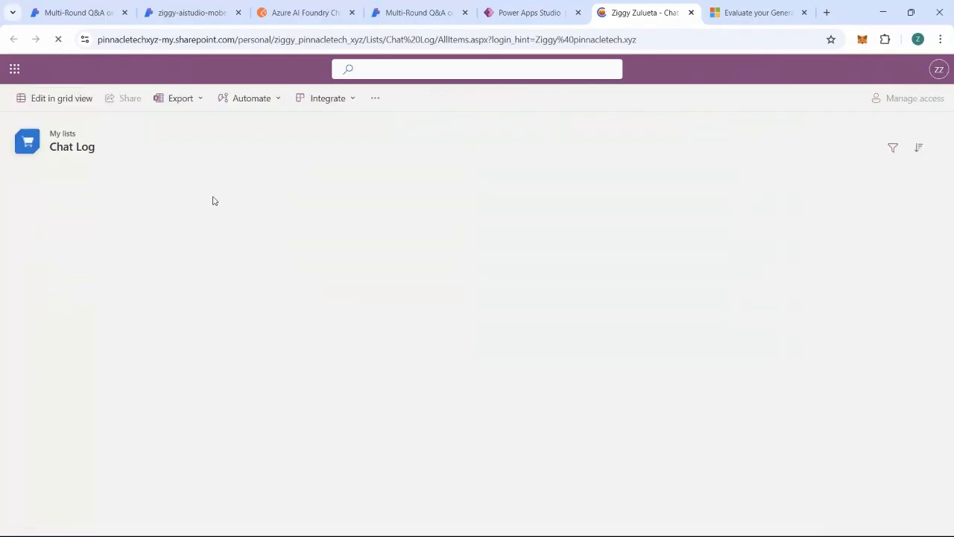
pyautogui.scroll(-10, 271, 243)
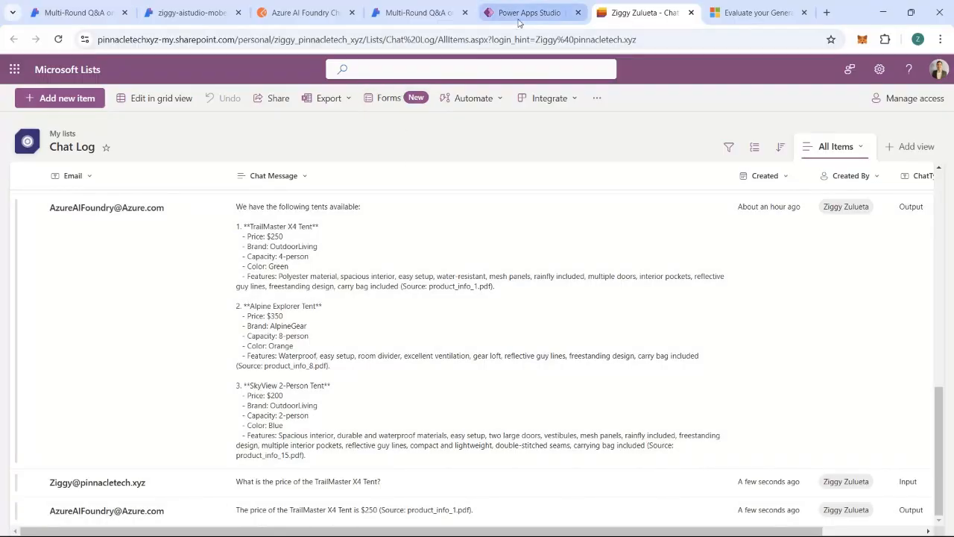
# Compare the chat in RAG_app with the Chat Log entries, reviewing the TrailMaster X4 Tent price exchange and the earlier messages.
pyautogui.click(521, 15)
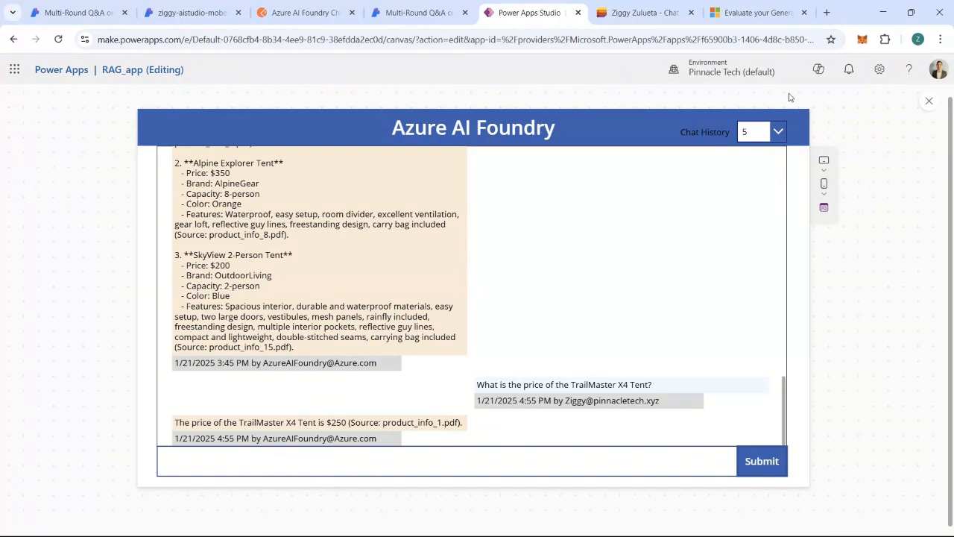
pyautogui.click(629, 13)
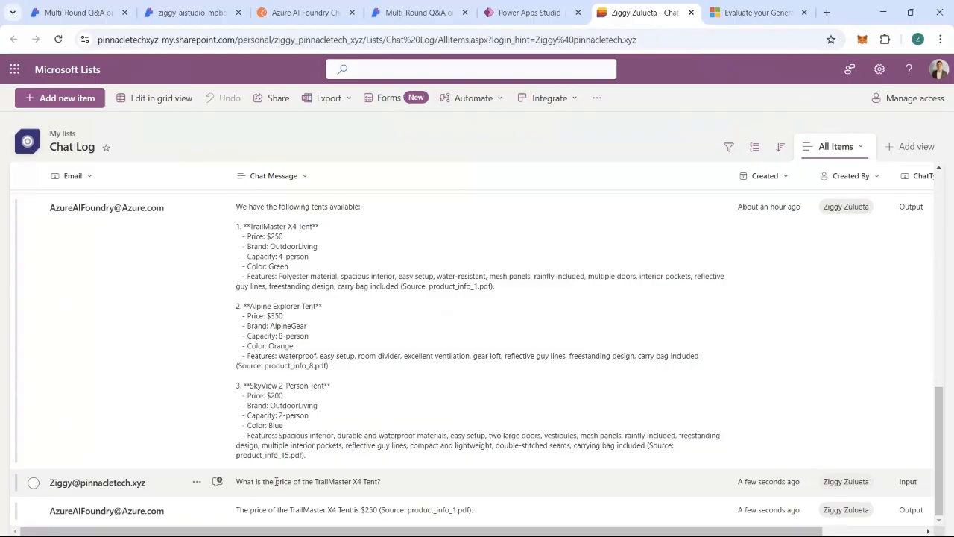
pyautogui.scroll(1, 292, 478)
pyautogui.scroll(1, 292, 479)
pyautogui.scroll(-2, 292, 478)
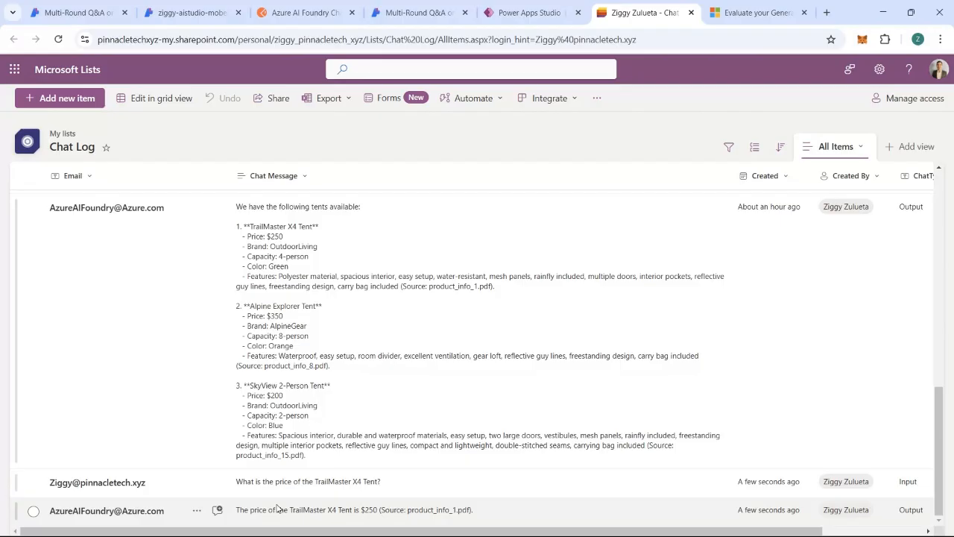
pyautogui.scroll(3, 278, 484)
pyautogui.scroll(2, 421, 439)
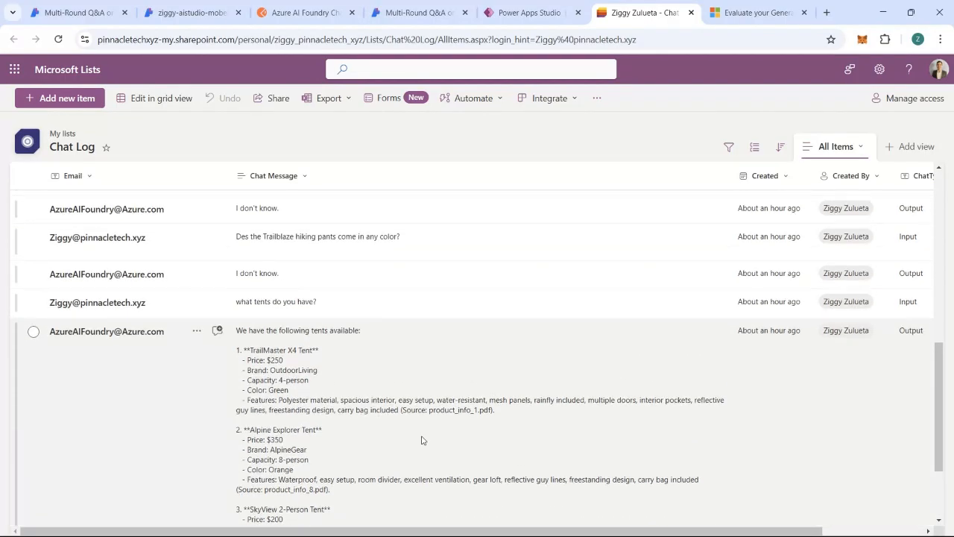
pyautogui.scroll(-3, 421, 440)
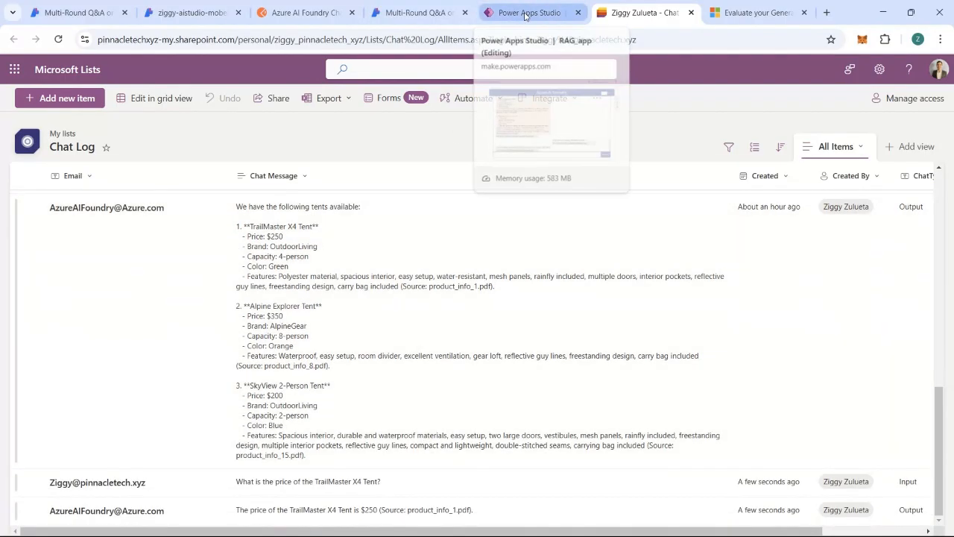
# Return to Power Apps Studio, close the preview and examine the Get_RAG_Output.Run call in SubmitButton's OnSelect formula.
pyautogui.click(525, 13)
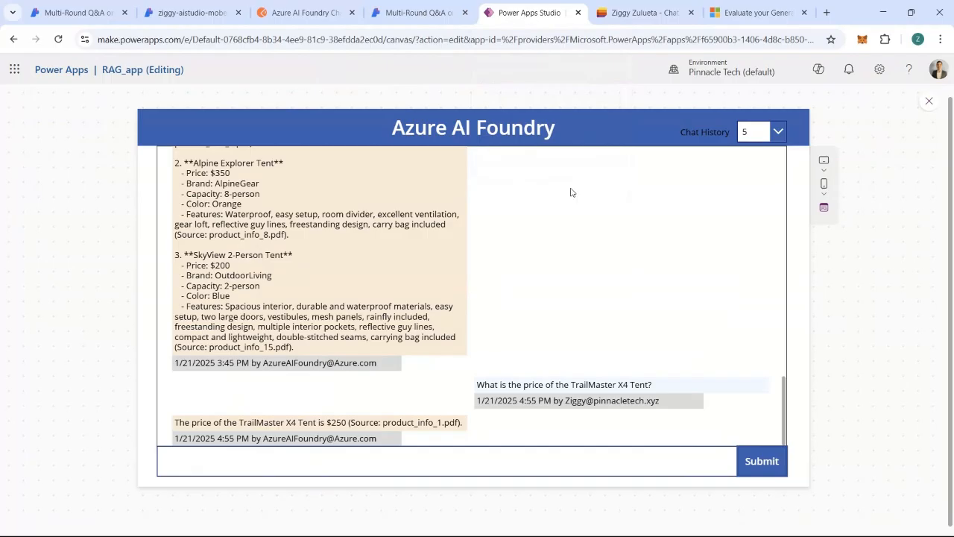
pyautogui.click(931, 102)
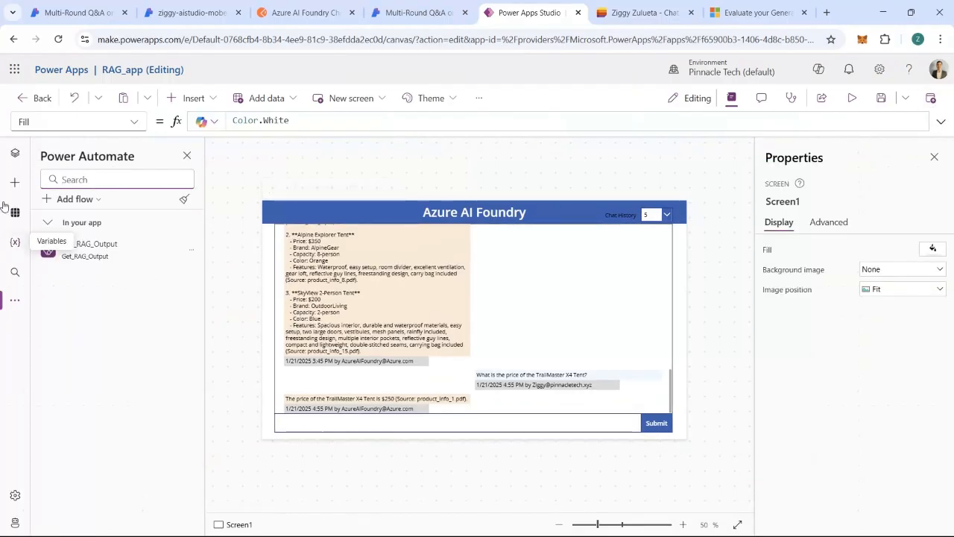
pyautogui.click(15, 153)
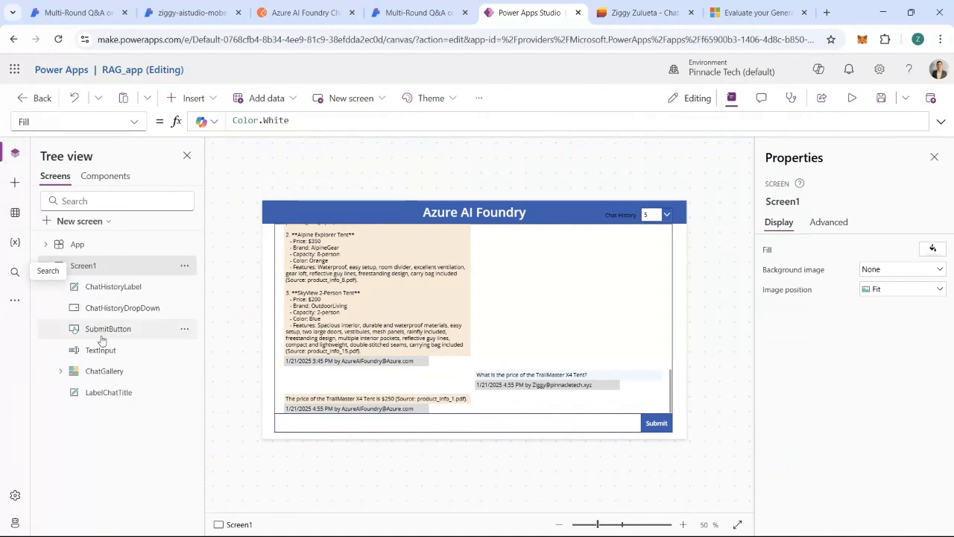
pyautogui.click(119, 291)
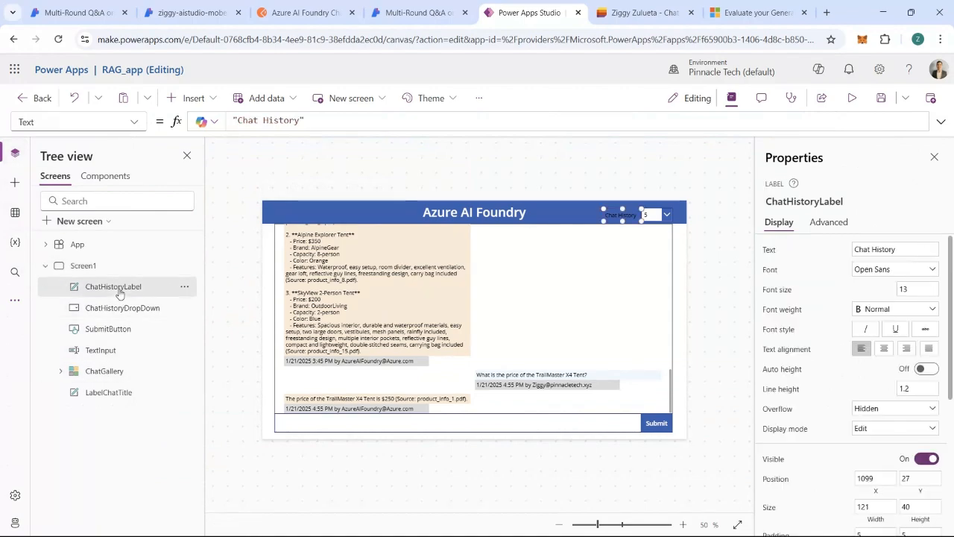
pyautogui.click(97, 331)
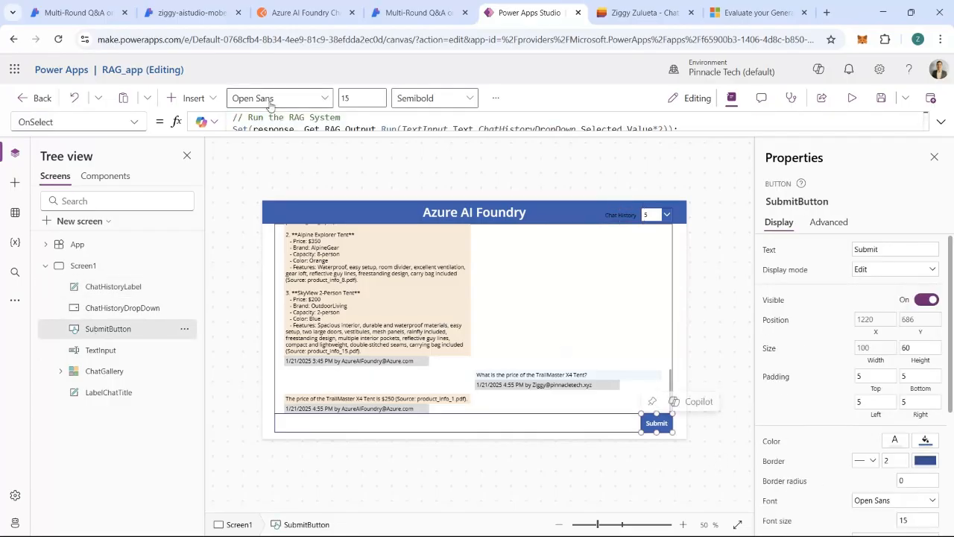
pyautogui.click(320, 130)
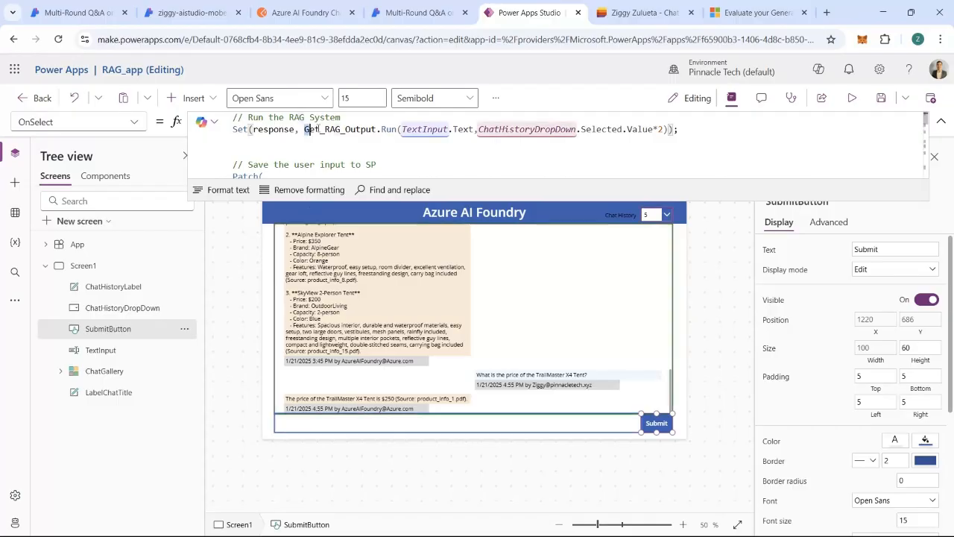
pyautogui.moveTo(305, 132); pyautogui.dragTo(825, 128)
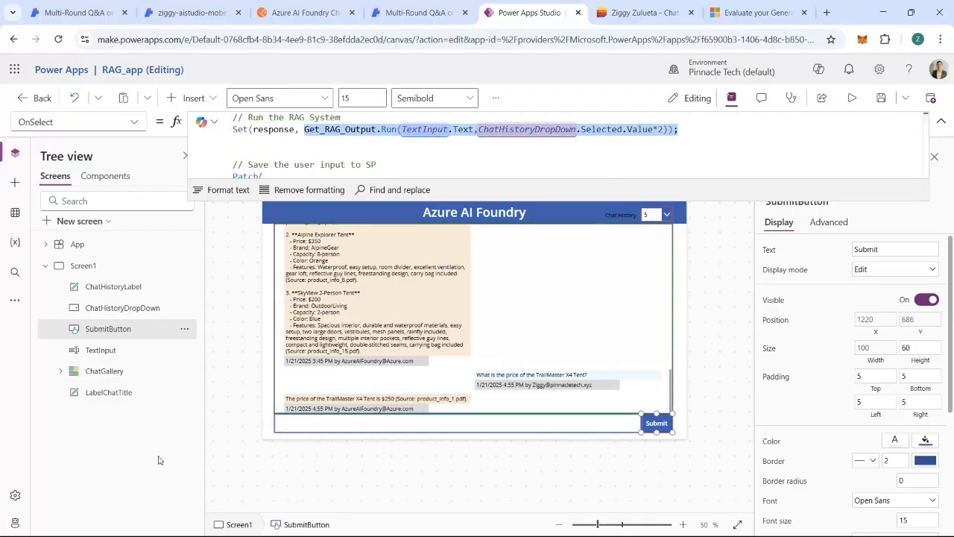
# Open the Get_RAG_Output flow for editing from the app's Power Automate flows.
pyautogui.click(15, 301)
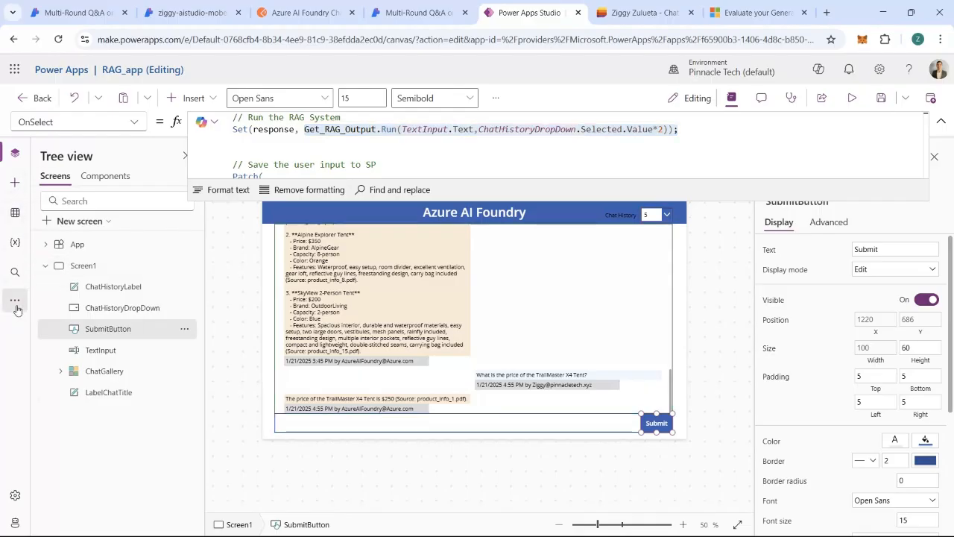
pyautogui.click(49, 332)
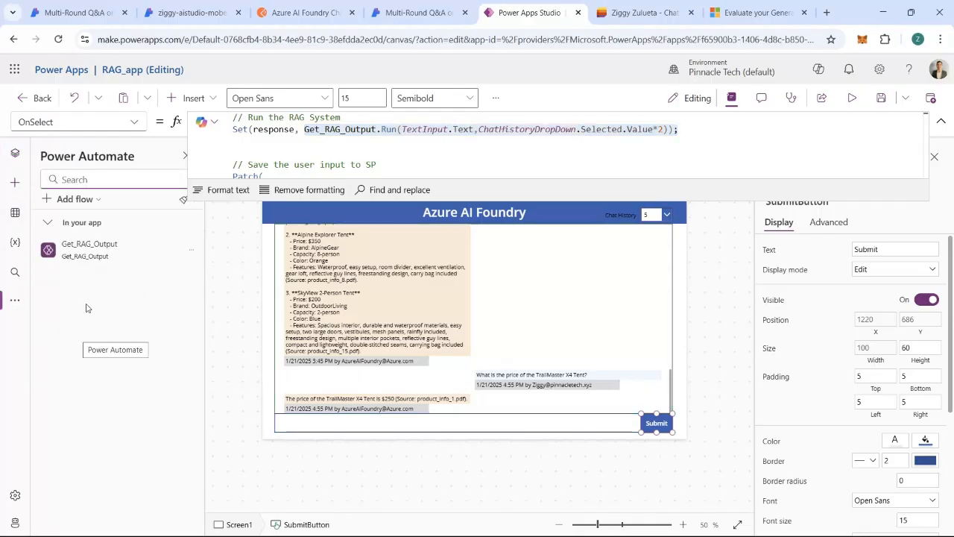
pyautogui.click(192, 251)
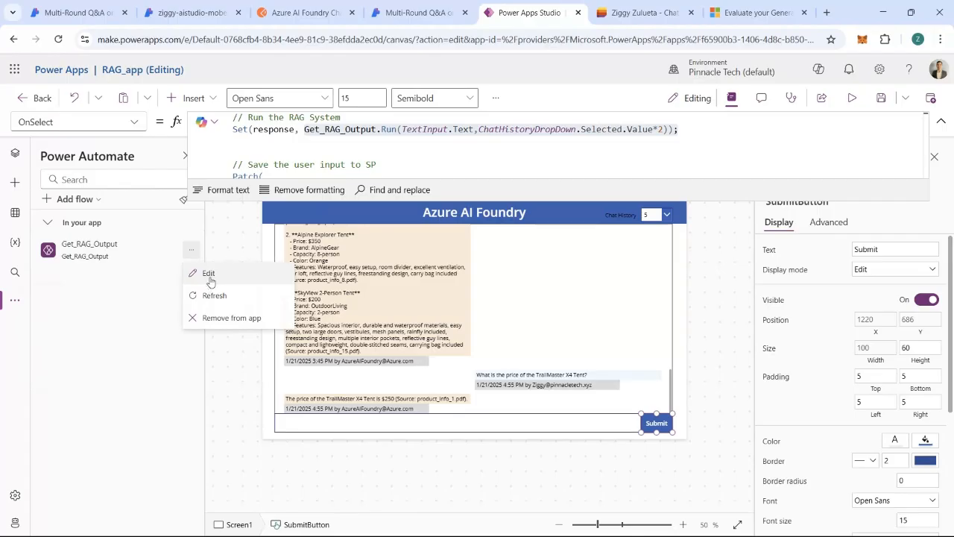
pyautogui.click(211, 280)
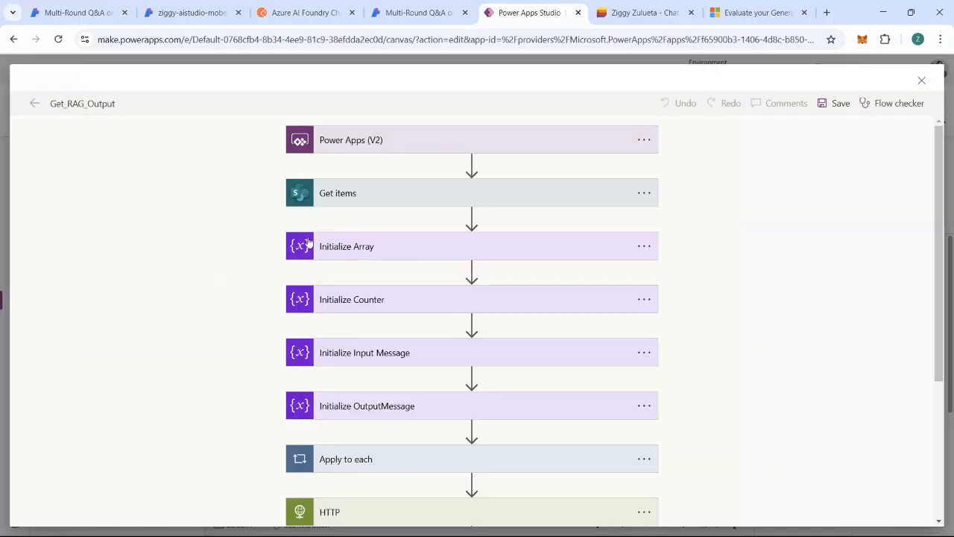
# Expand the flow's Get items action and compare its list source with the Chat Log list in Microsoft Lists.
pyautogui.click(330, 196)
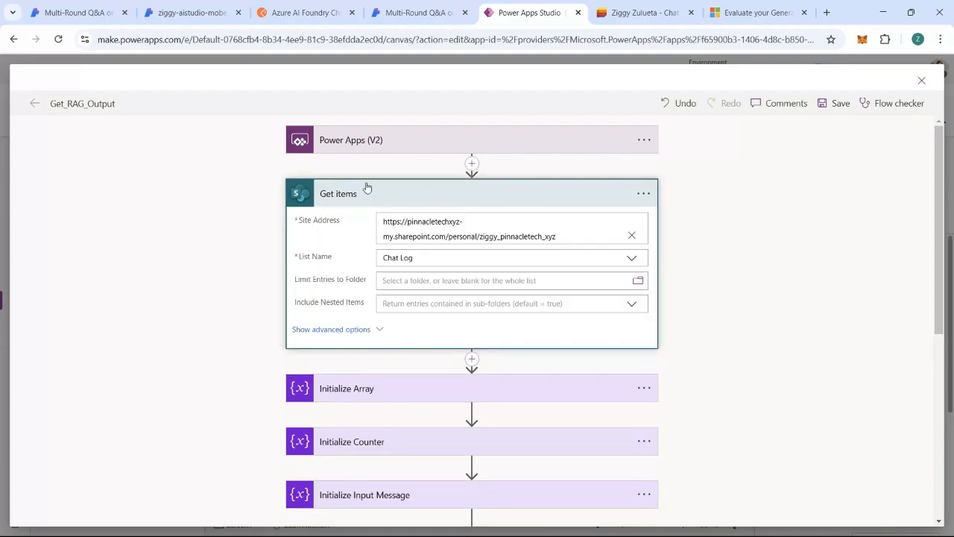
pyautogui.click(637, 13)
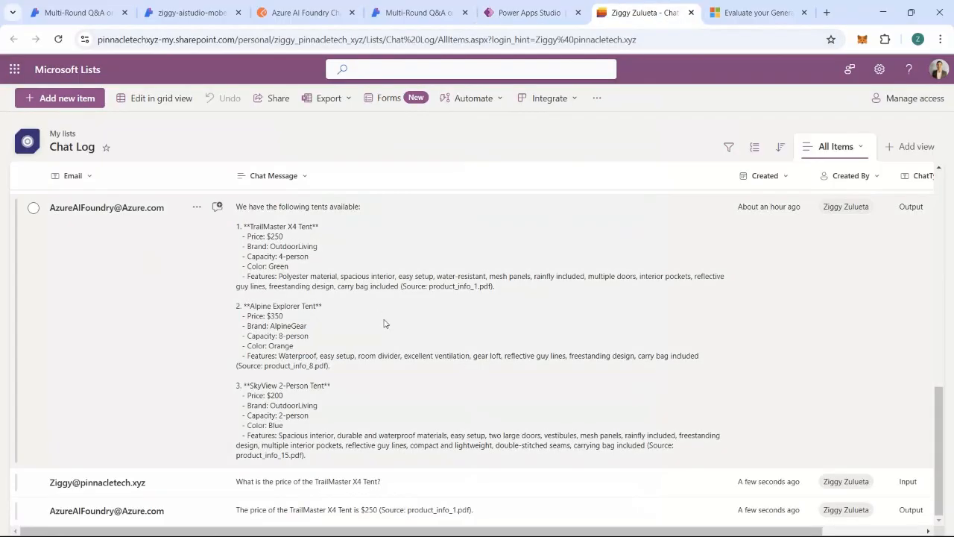
pyautogui.scroll(10, 385, 328)
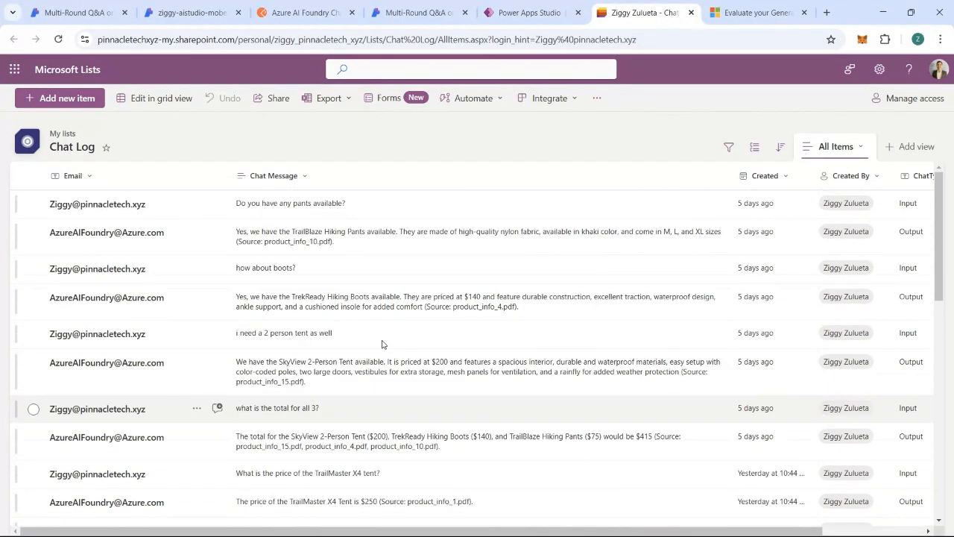
pyautogui.scroll(-10, 383, 344)
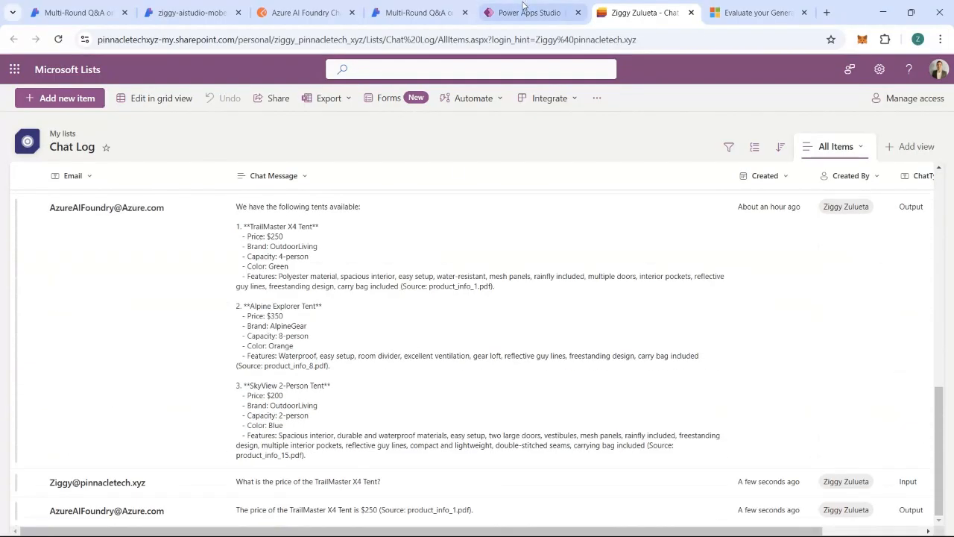
pyautogui.click(522, 13)
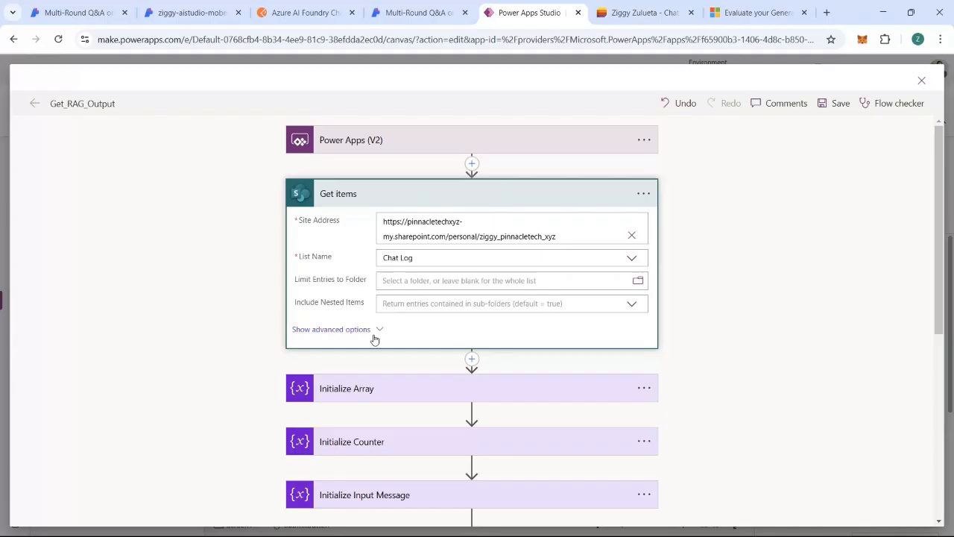
# Show the advanced options of Get items and examine its Order By and Top Count settings.
pyautogui.click(403, 326)
pyautogui.scroll(-2, 546, 272)
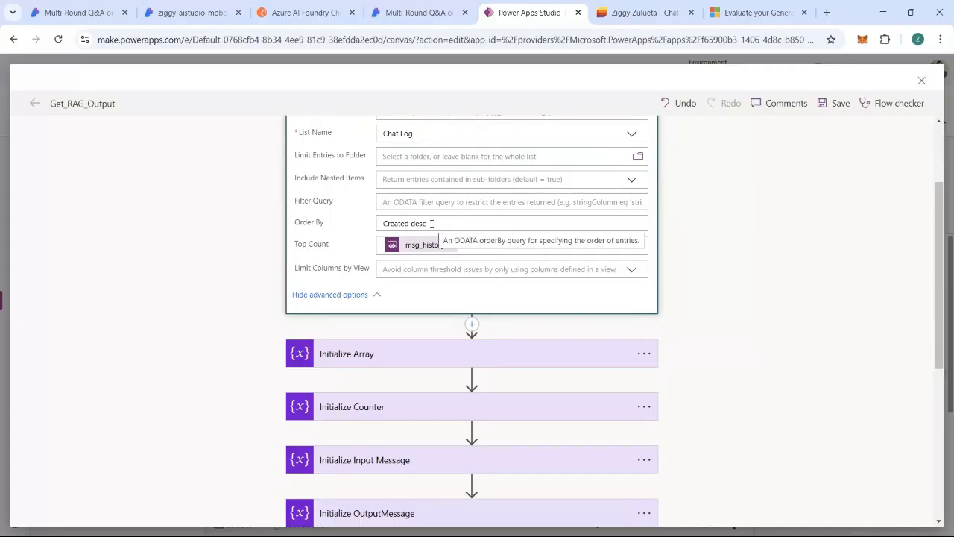
pyautogui.moveTo(432, 224); pyautogui.dragTo(328, 228)
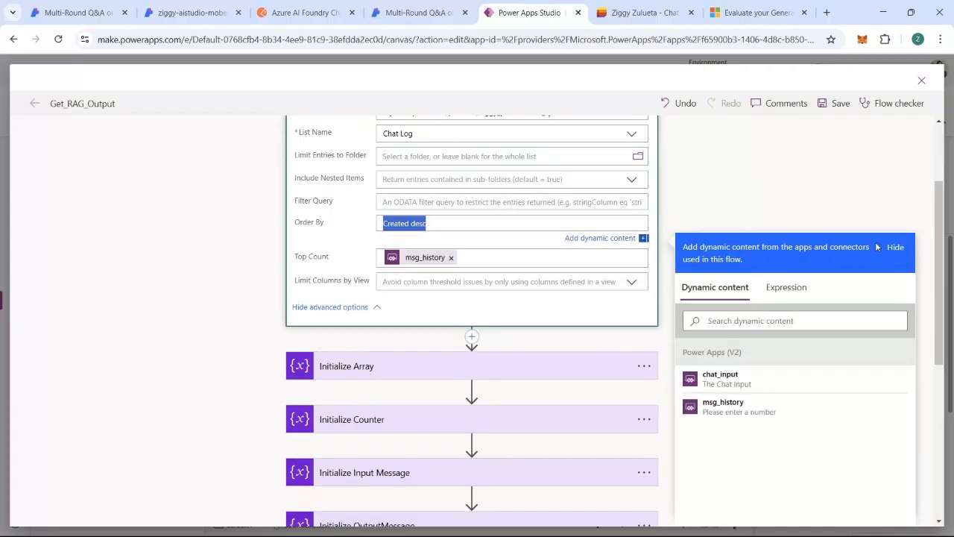
pyautogui.click(316, 260)
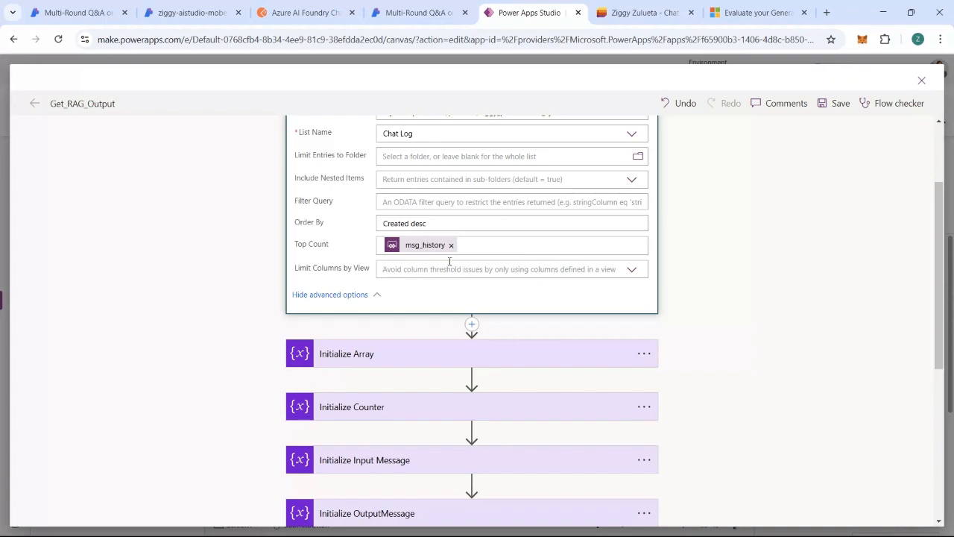
# Review the flow's actions from Initialize Array to HTTP, and inspect the chat_history structure in the Postman request body.
pyautogui.scroll(2, 450, 261)
pyautogui.scroll(-3, 392, 298)
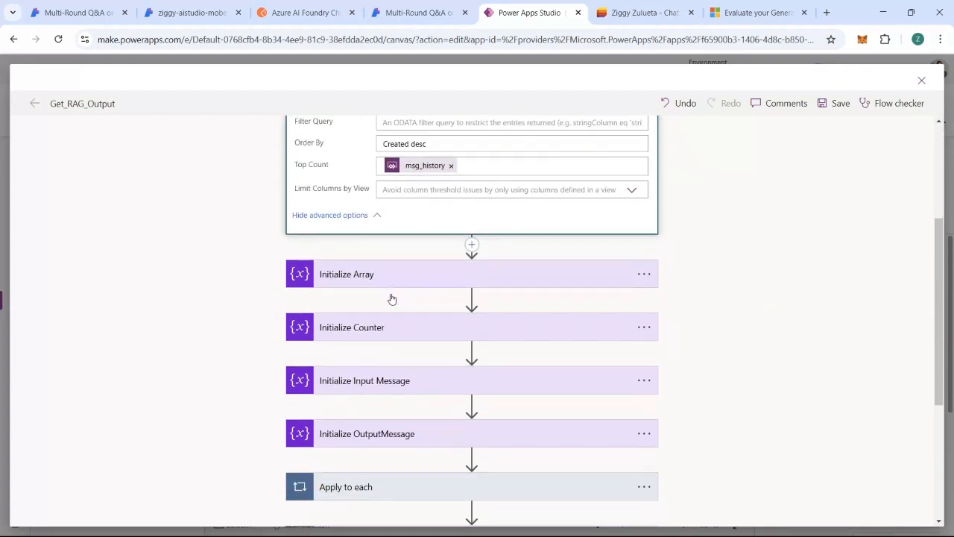
pyautogui.scroll(-2, 392, 298)
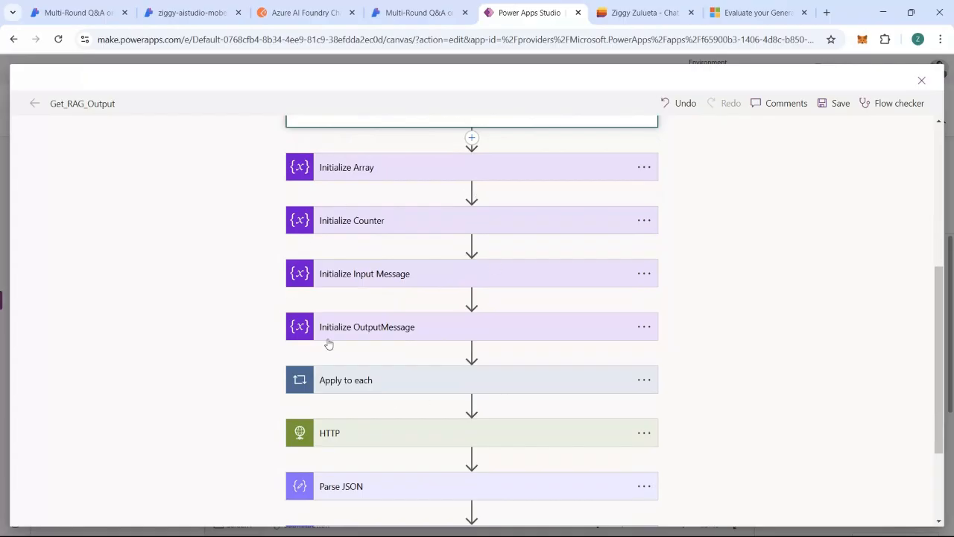
pyautogui.moveTo(471, 188)
pyautogui.scroll(-1, 325, 389)
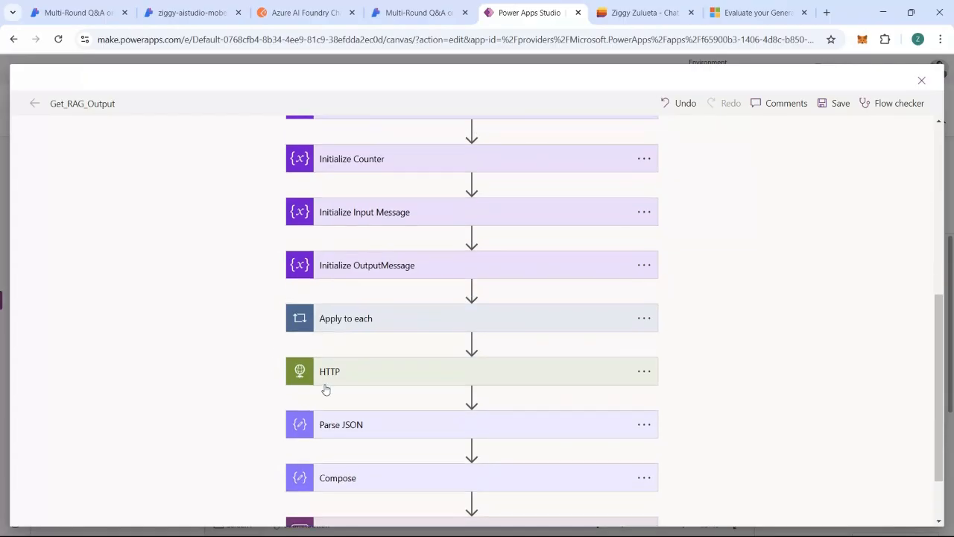
pyautogui.click(302, 12)
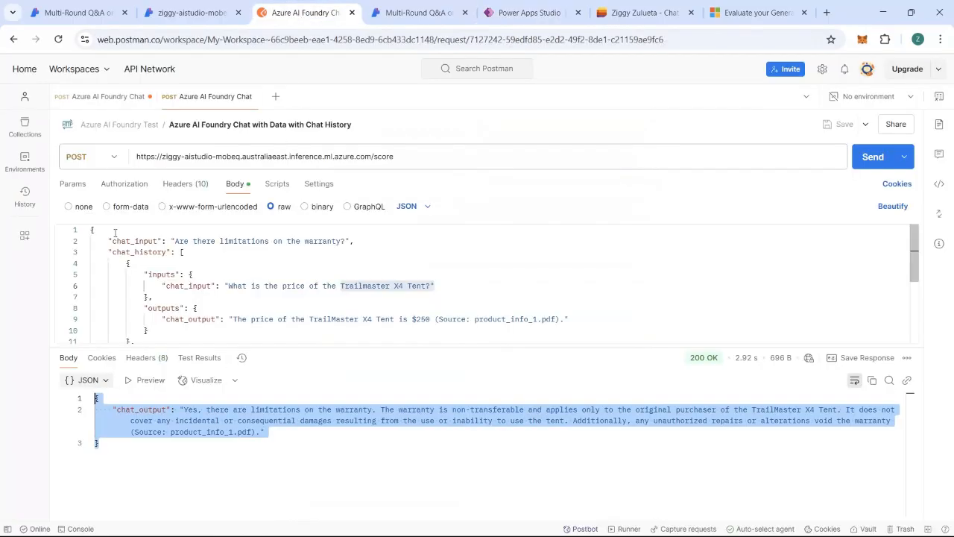
pyautogui.moveTo(111, 254); pyautogui.dragTo(184, 321)
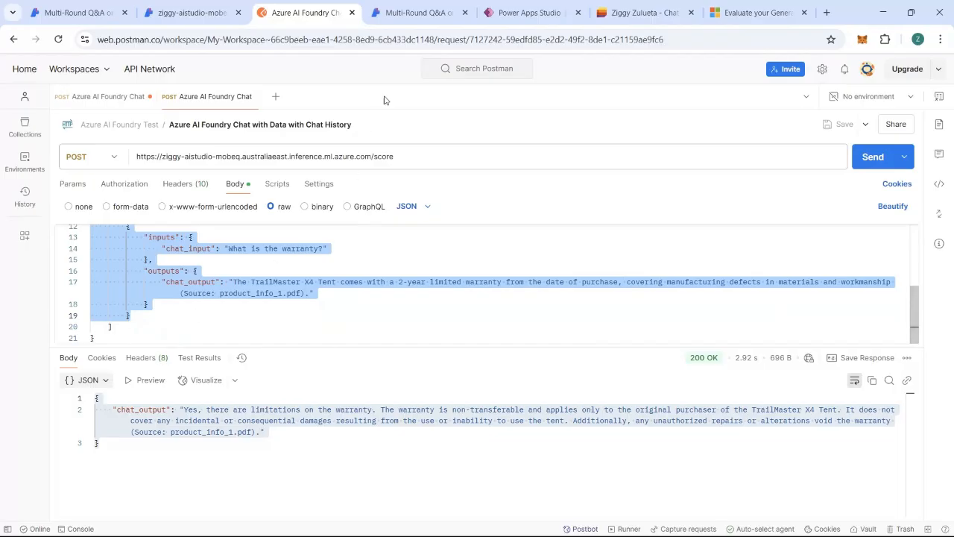
# Return to the Get_RAG_Output flow, expand the HTTP action and examine its method and URI.
pyautogui.click(528, 13)
pyautogui.scroll(-1, 354, 277)
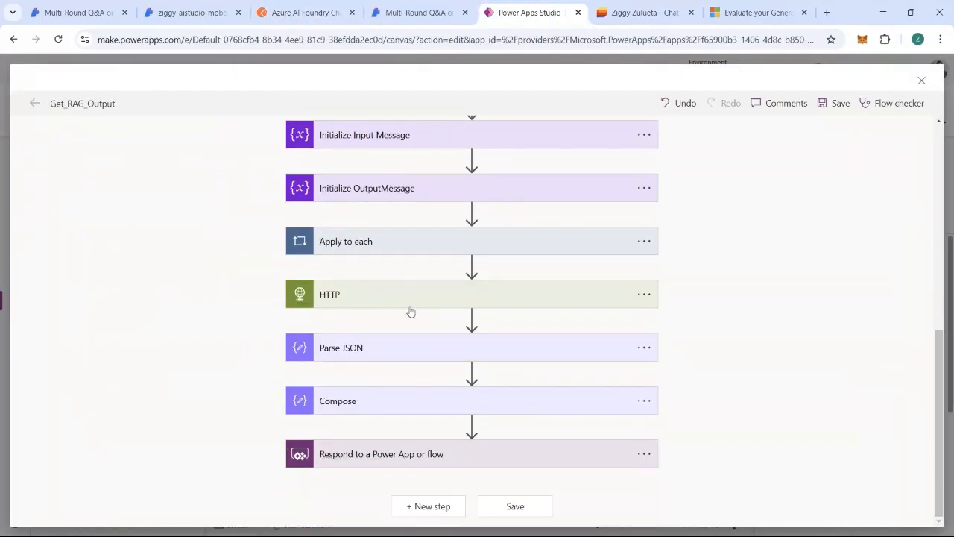
pyautogui.click(486, 298)
pyautogui.scroll(-2, 485, 298)
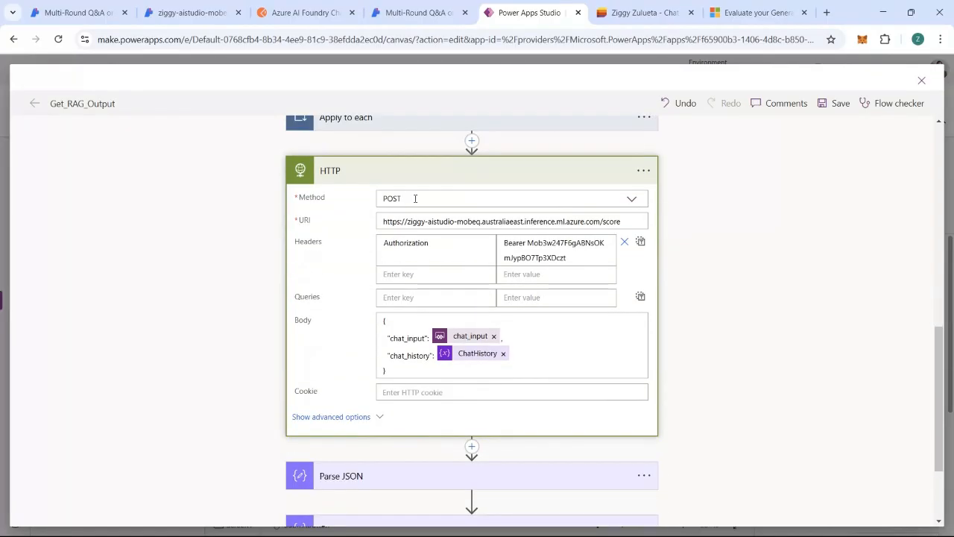
pyautogui.moveTo(415, 198); pyautogui.dragTo(348, 200)
pyautogui.click(311, 246)
pyautogui.moveTo(387, 221); pyautogui.dragTo(627, 221)
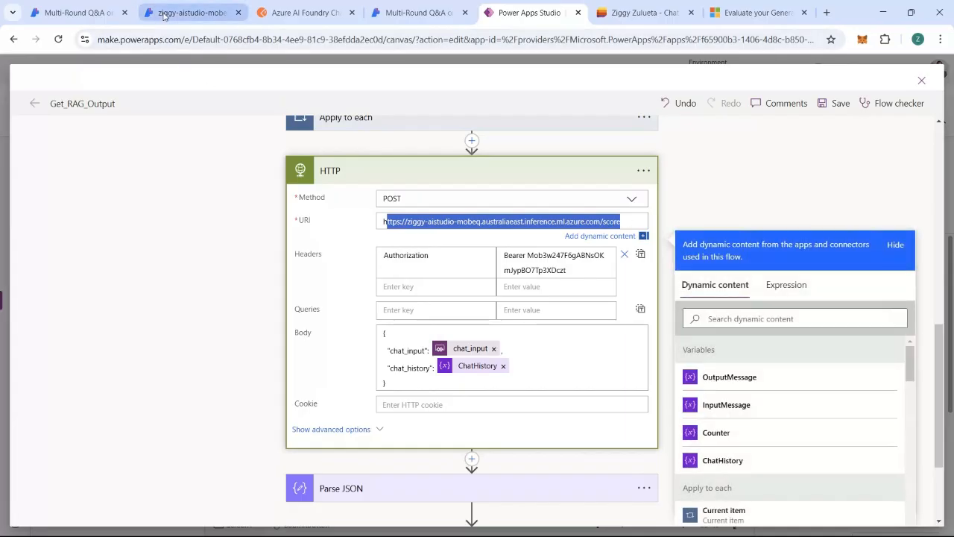
# Compare the HTTP action's URI and Authorization header with the REST endpoint and key on the deployment's Consume page in Azure AI Foundry.
pyautogui.click(191, 13)
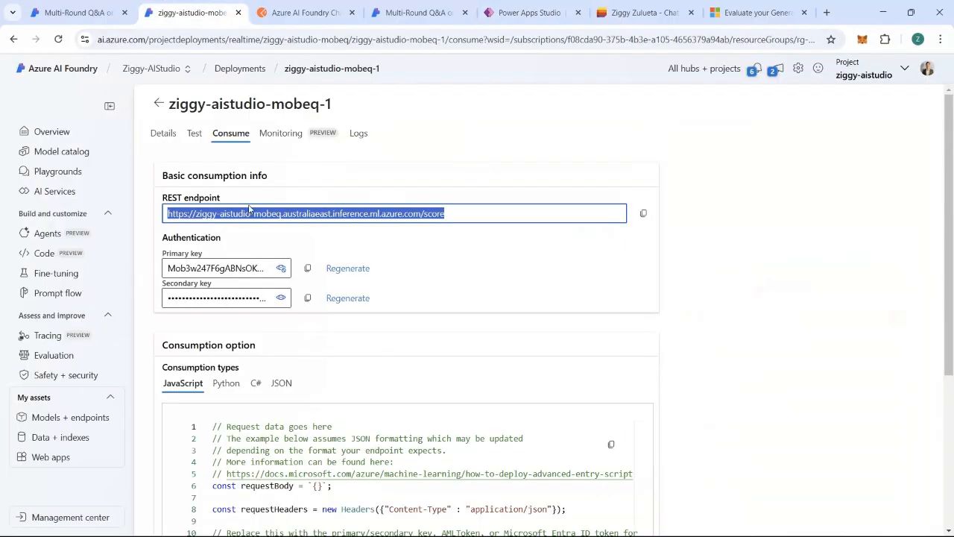
pyautogui.click(530, 12)
pyautogui.doubleClick(463, 255)
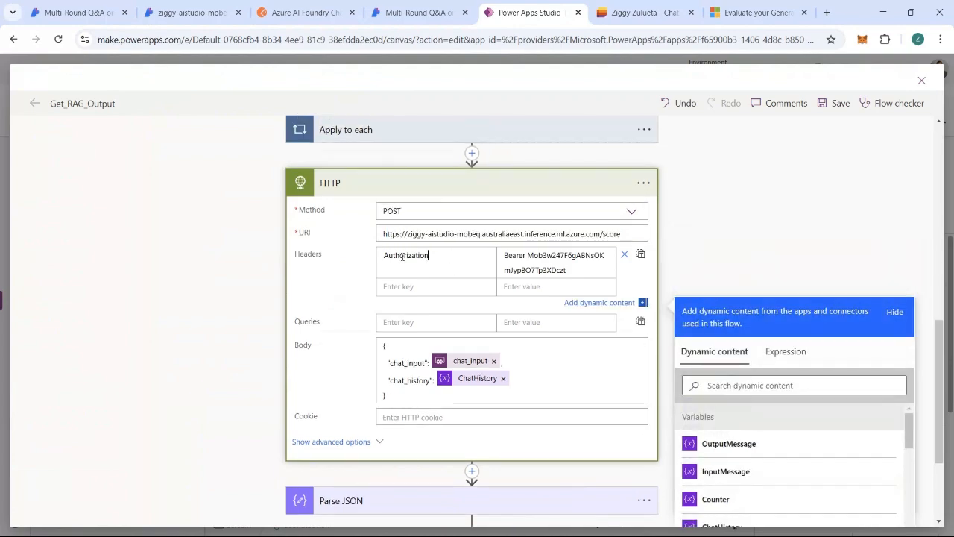
pyautogui.moveTo(528, 255); pyautogui.dragTo(578, 271)
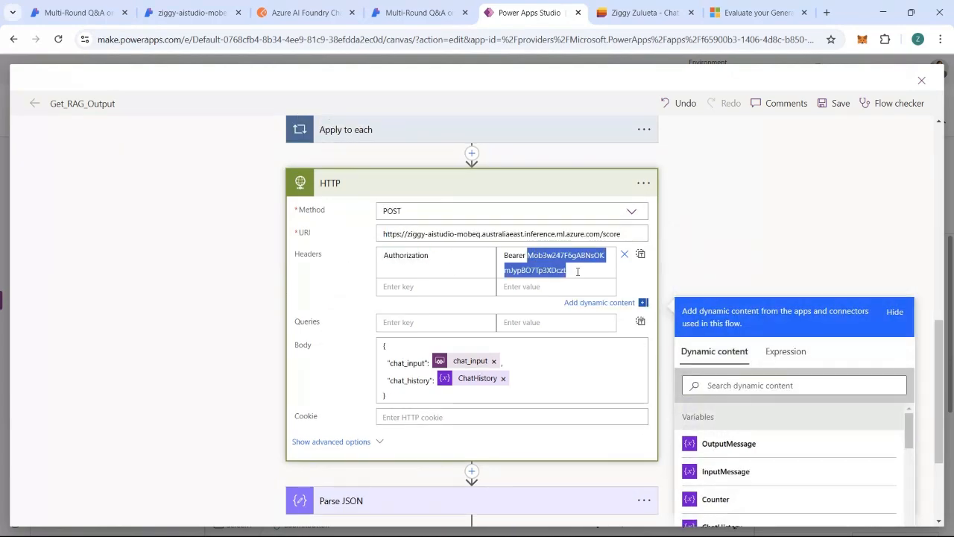
# Examine chat_input and chat_history in the HTTP action's body and trace them back through the flow's preceding actions.
pyautogui.click(416, 363)
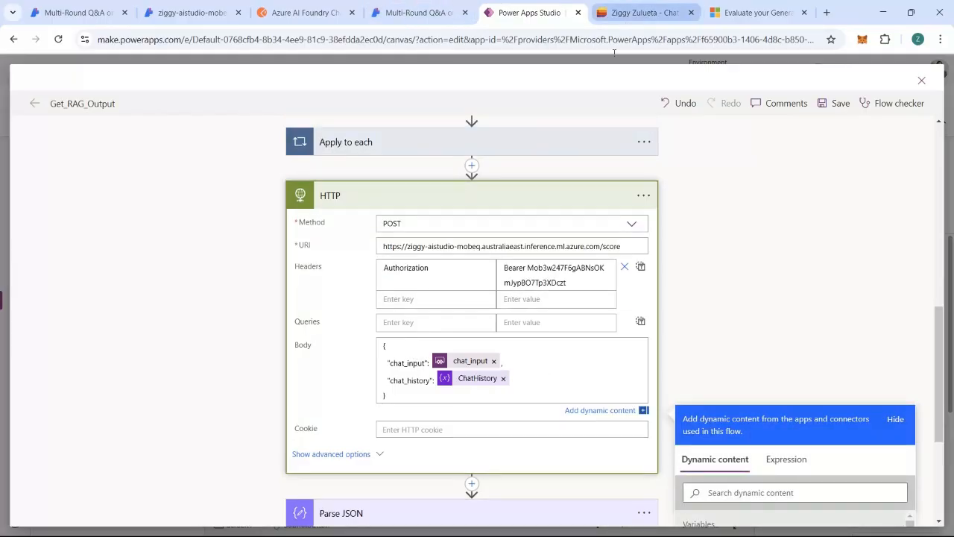
pyautogui.scroll(-1, 462, 356)
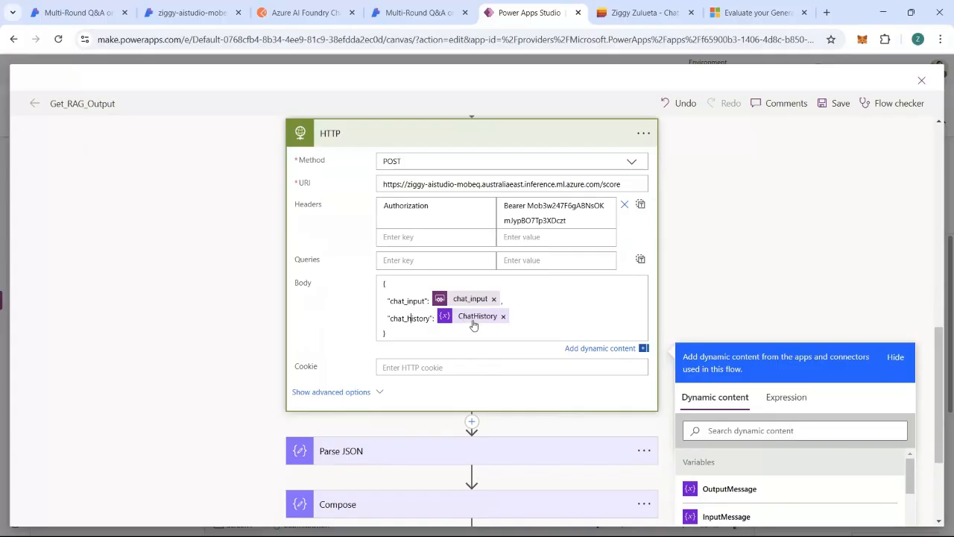
pyautogui.scroll(1, 474, 322)
pyautogui.scroll(8, 474, 322)
pyautogui.scroll(-8, 426, 266)
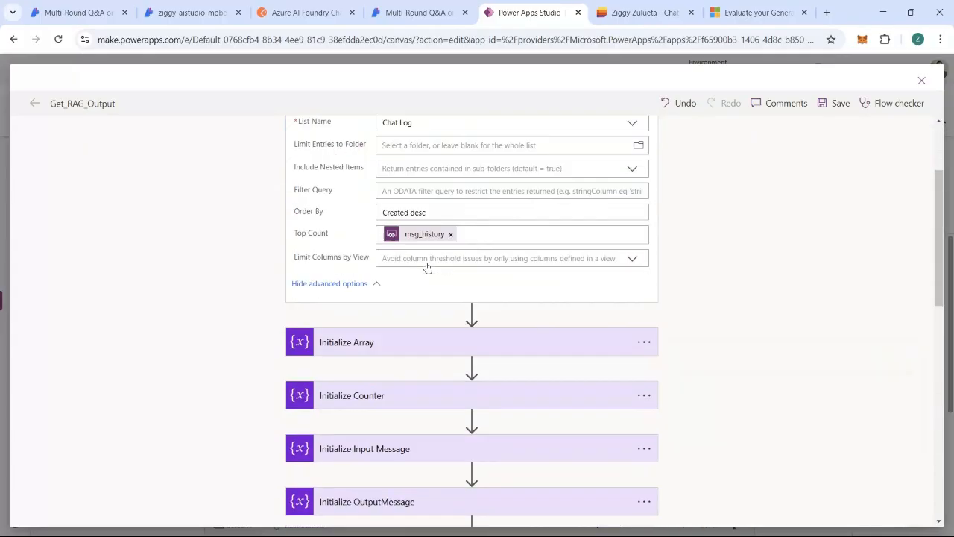
pyautogui.scroll(-4, 460, 357)
pyautogui.scroll(4, 451, 300)
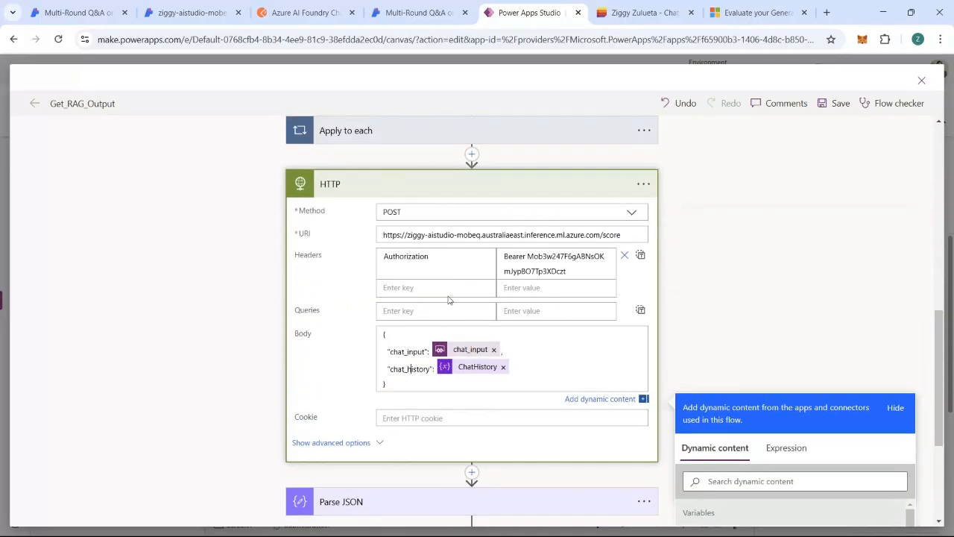
pyautogui.scroll(-4, 330, 367)
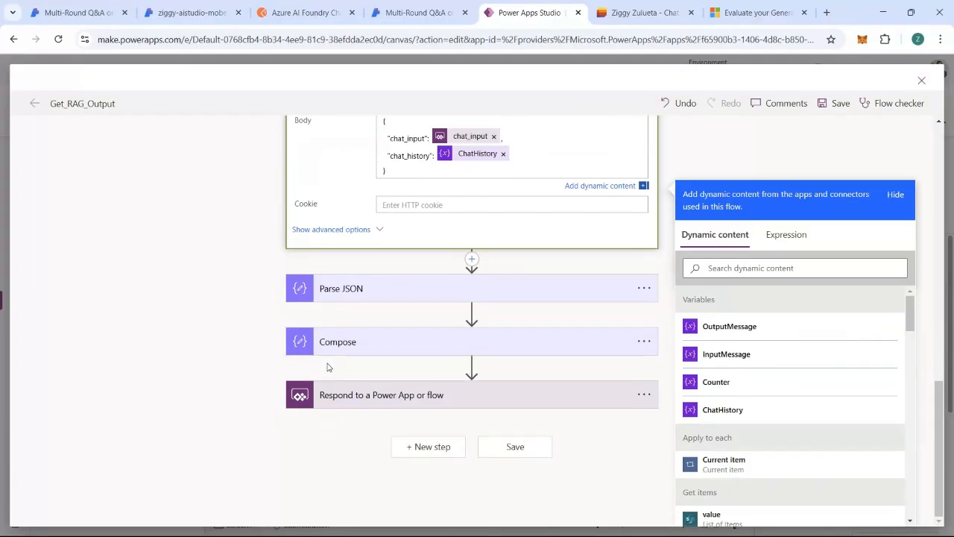
# Expand the Parse JSON action, examine its content and schema, and close the flow editor.
pyautogui.click(406, 289)
pyautogui.scroll(-1, 451, 346)
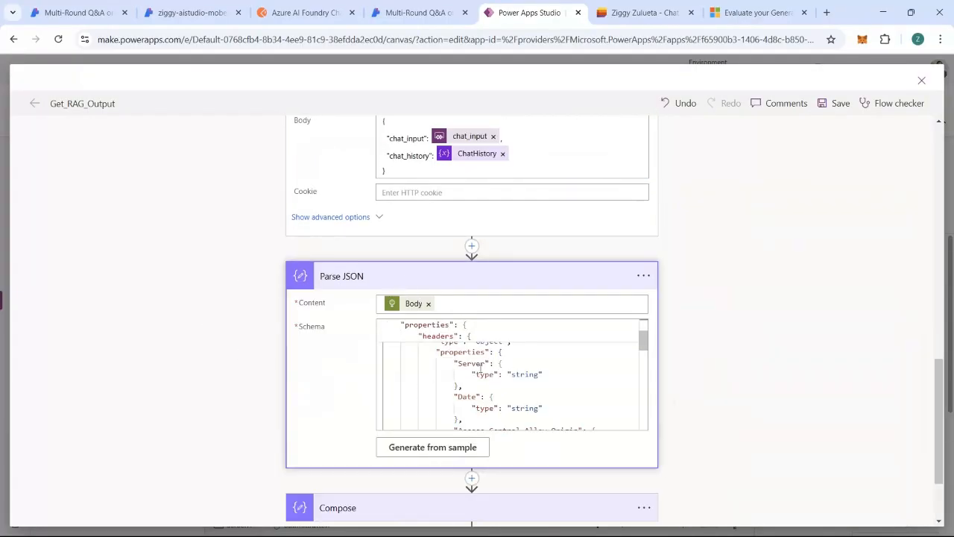
pyautogui.click(921, 80)
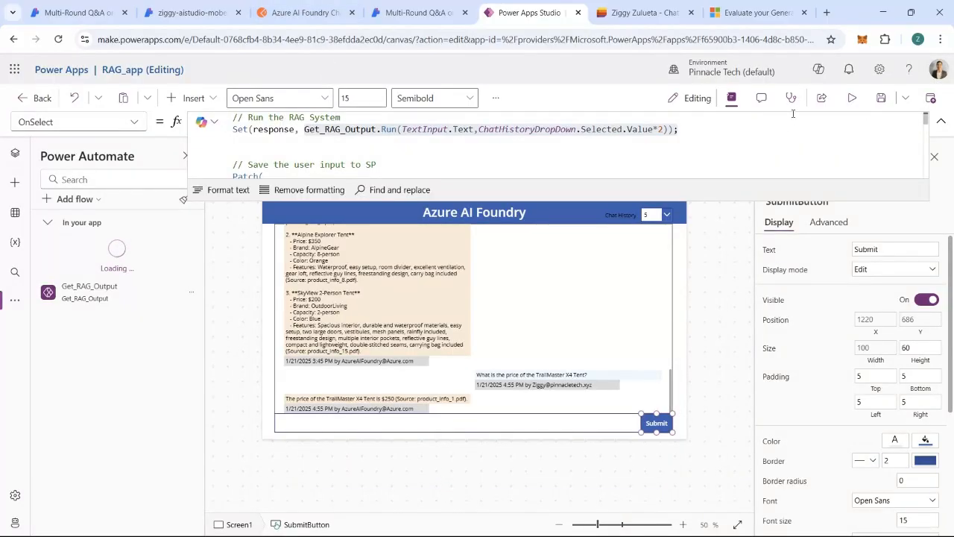
# Preview RAG_app and submit the question "what color does it come from?" in the chat.
pyautogui.click(852, 103)
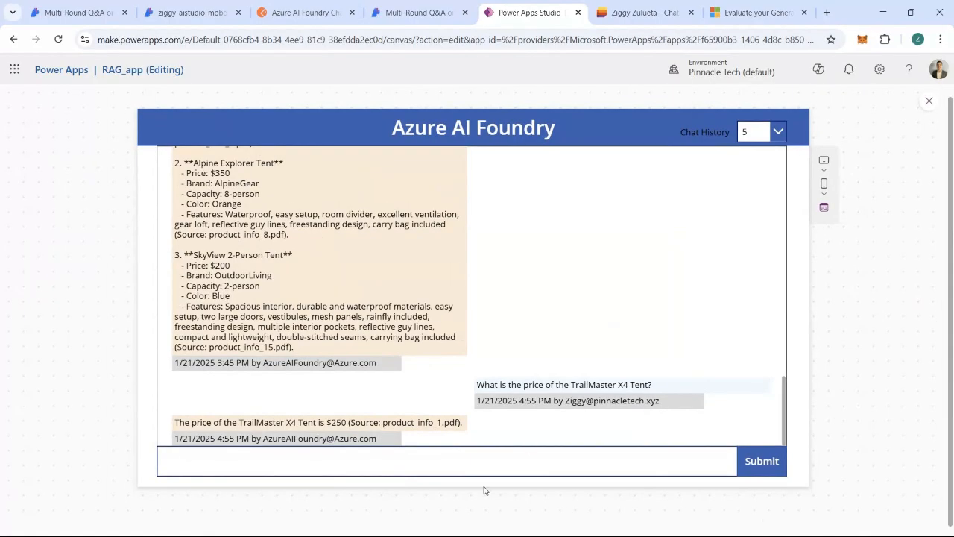
pyautogui.click(446, 462)
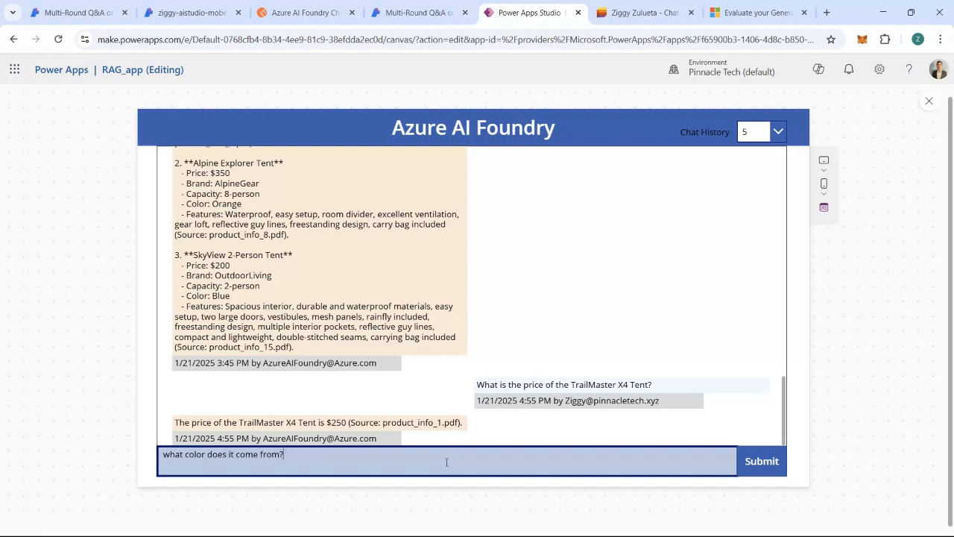
pyautogui.click(772, 461)
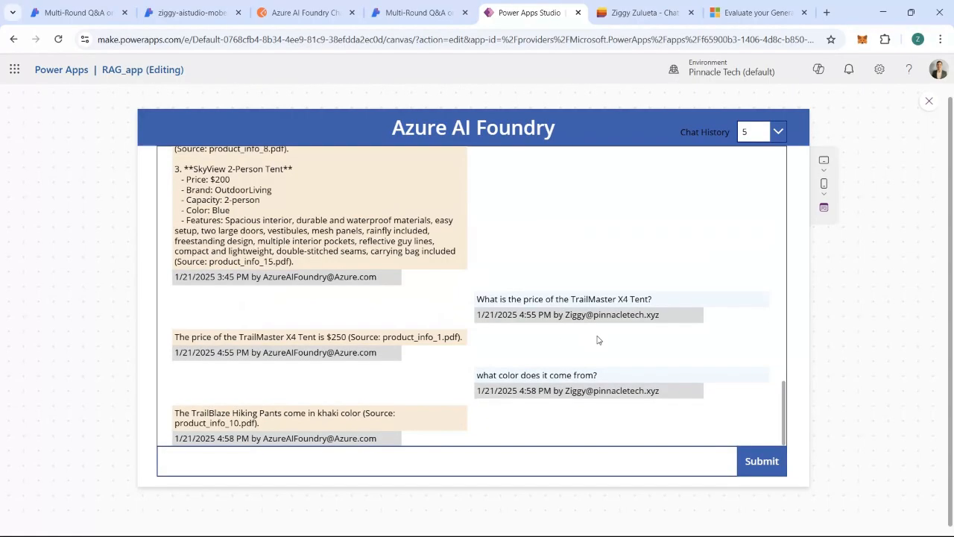
# Switch to Postman and examine the JSON structure of the chat_output response body.
pyautogui.click(306, 12)
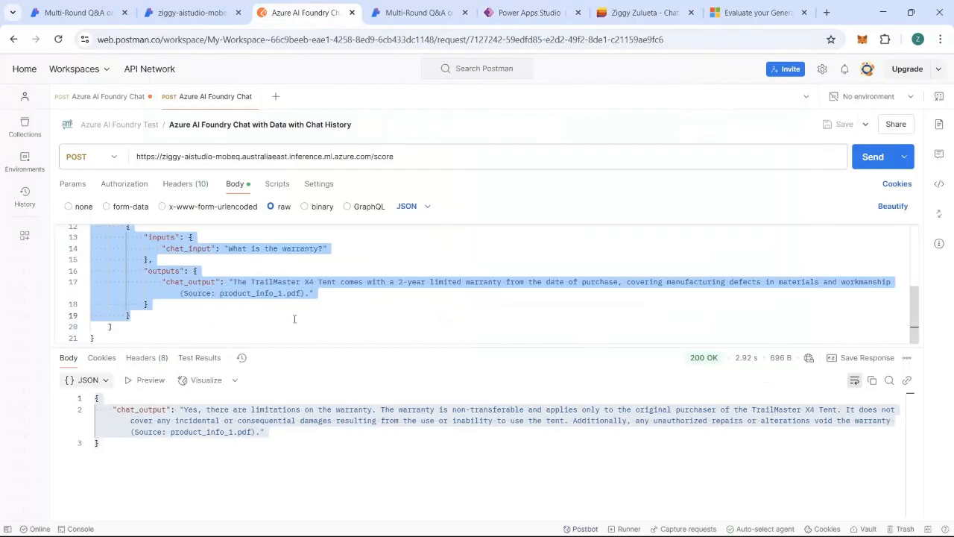
pyautogui.click(231, 316)
pyautogui.click(144, 433)
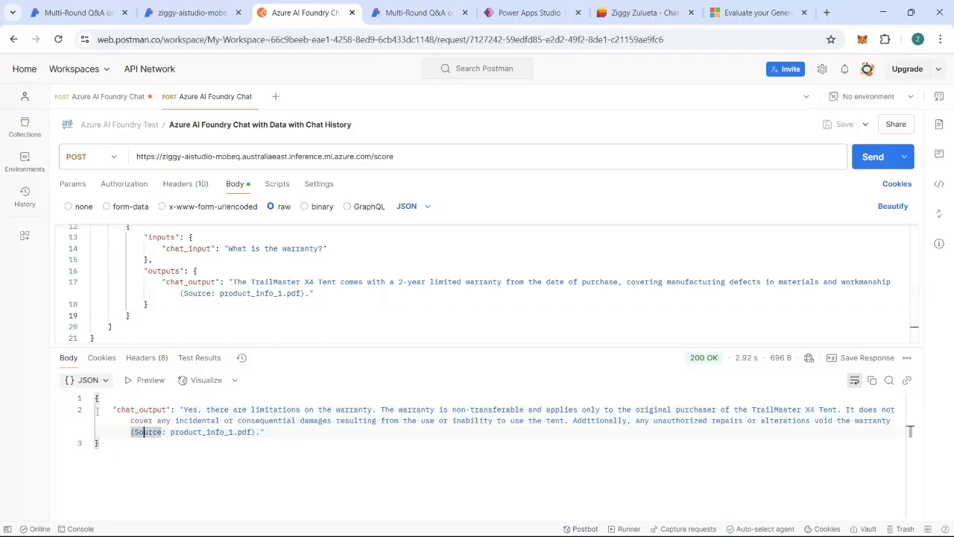
pyautogui.moveTo(121, 441); pyautogui.dragTo(78, 399)
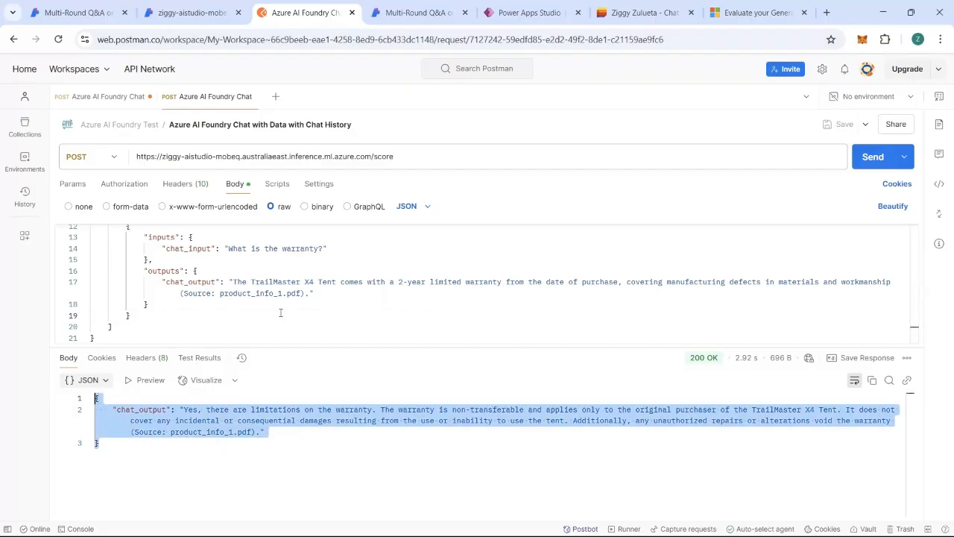
# Return to Power Apps, exit the app preview, reopen the Get_RAG_Output flow for editing and inspect its Parse JSON schema.
pyautogui.click(511, 16)
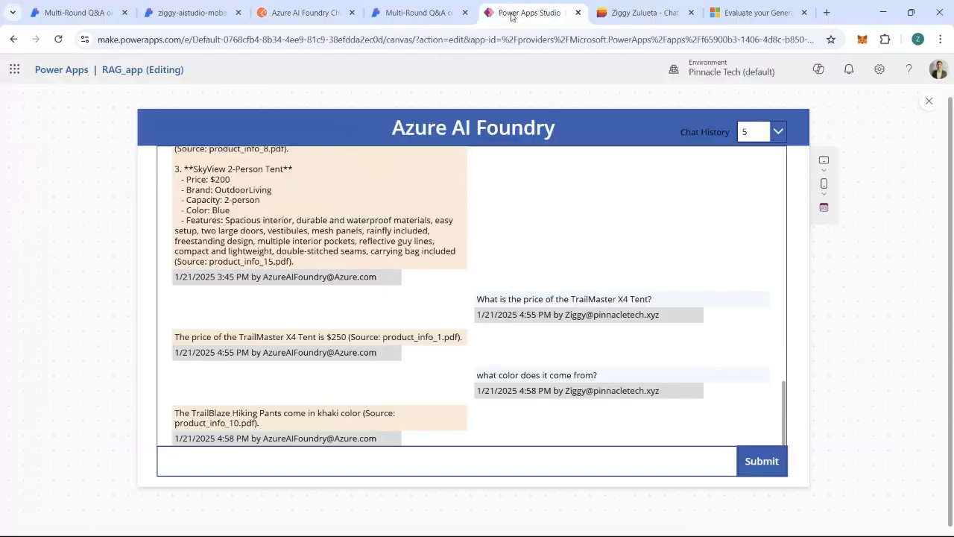
pyautogui.click(929, 101)
pyautogui.click(188, 254)
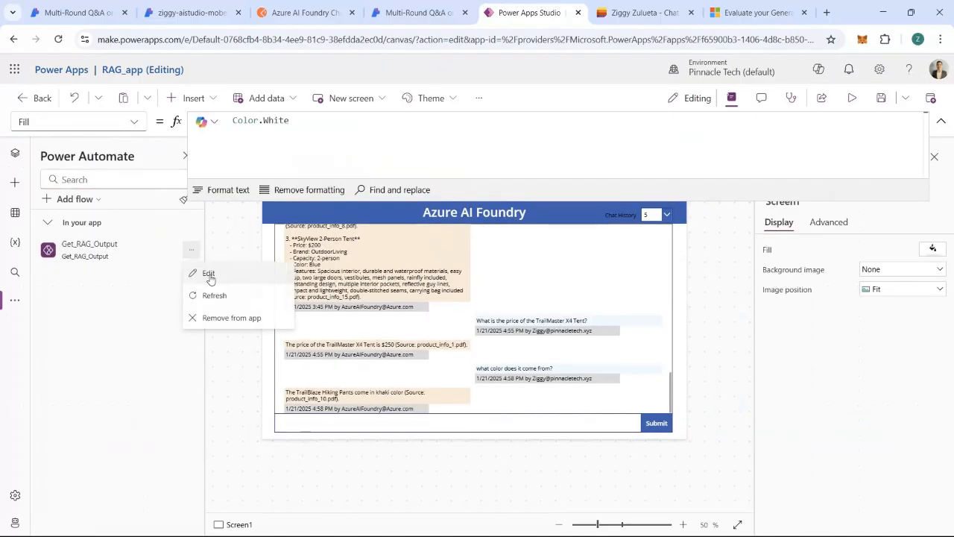
pyautogui.click(212, 274)
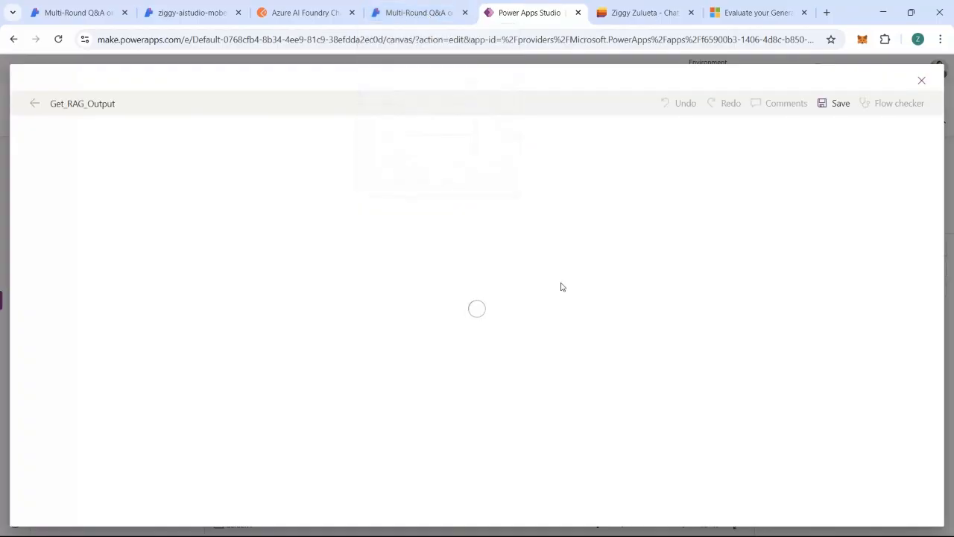
pyautogui.scroll(-3, 502, 308)
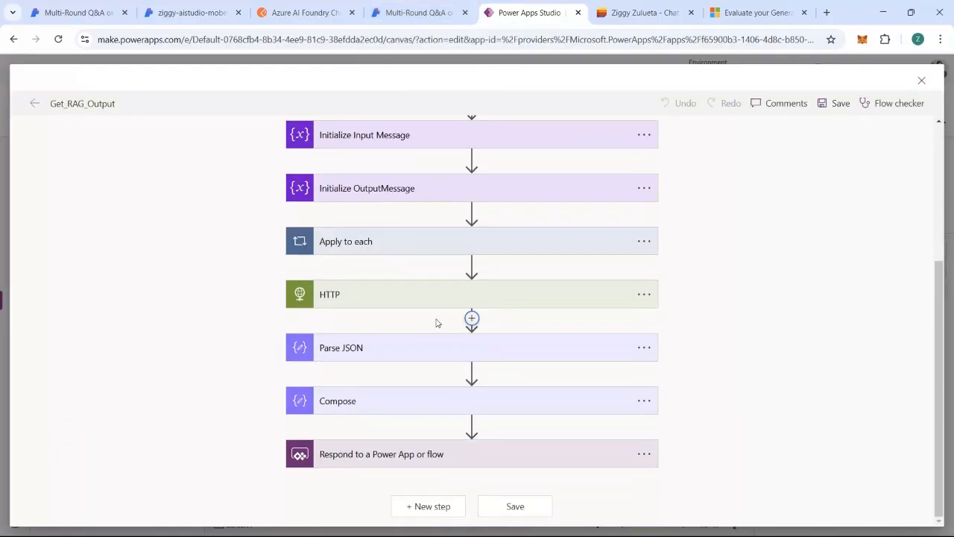
pyautogui.click(366, 350)
pyautogui.scroll(-2, 491, 318)
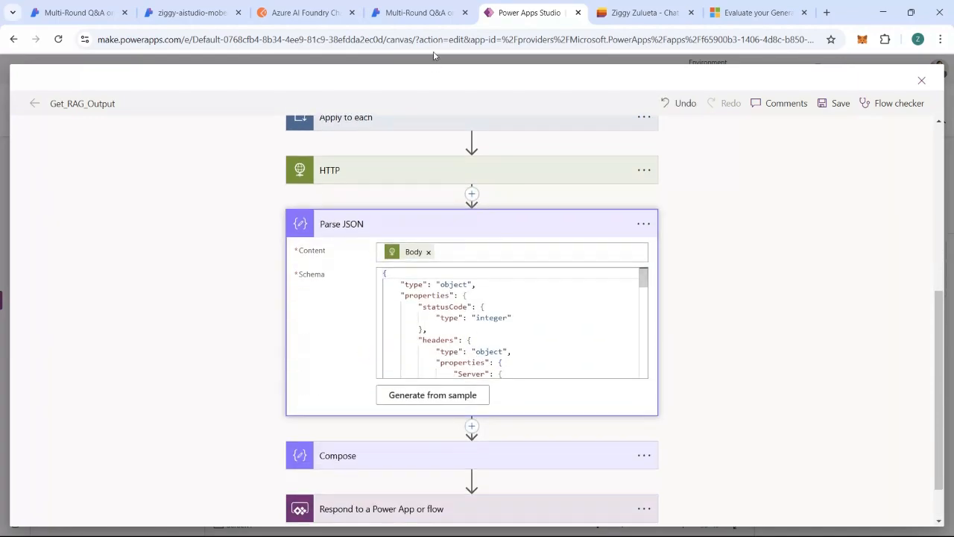
# Compare the Parse JSON action with the full chat_output response body in Postman.
pyautogui.click(306, 12)
pyautogui.click(138, 444)
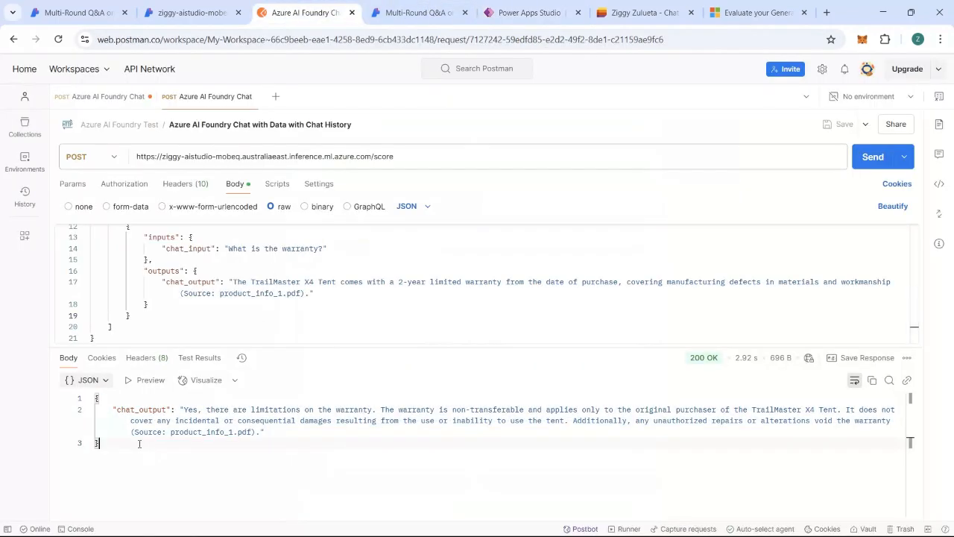
pyautogui.moveTo(138, 444); pyautogui.dragTo(97, 385)
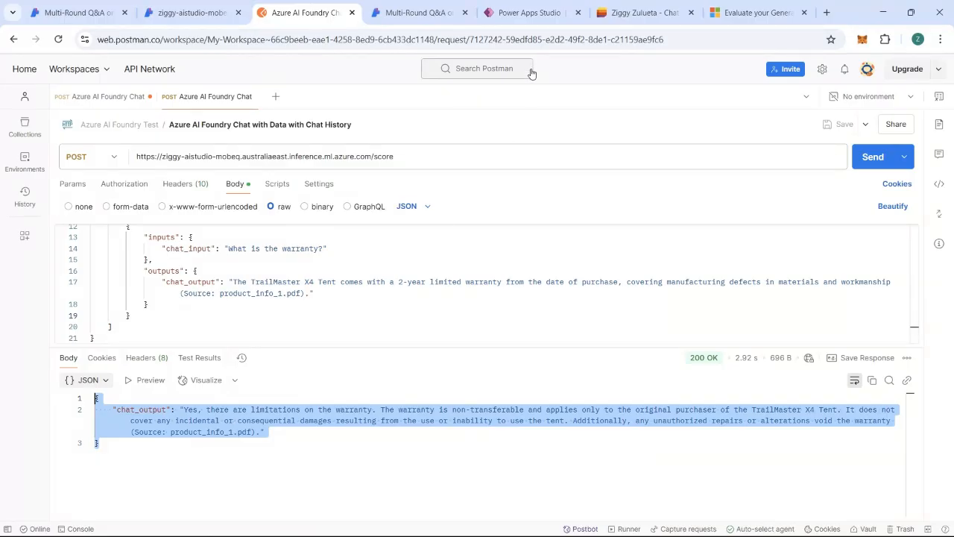
# Back in the Get_RAG_Output flow, inspect the Compose input and the Respond to a Power App or flow output, and close the editor.
pyautogui.click(514, 12)
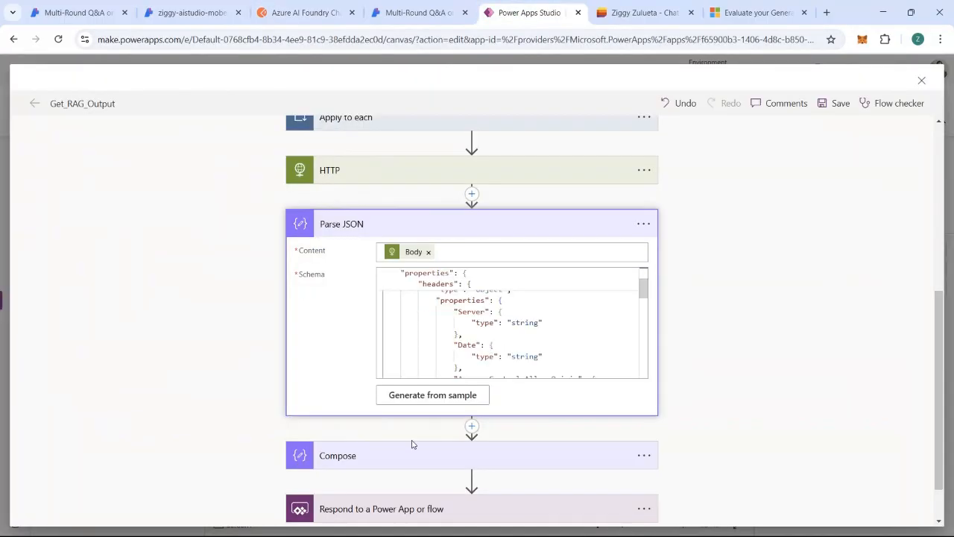
pyautogui.scroll(-1, 406, 424)
pyautogui.click(619, 407)
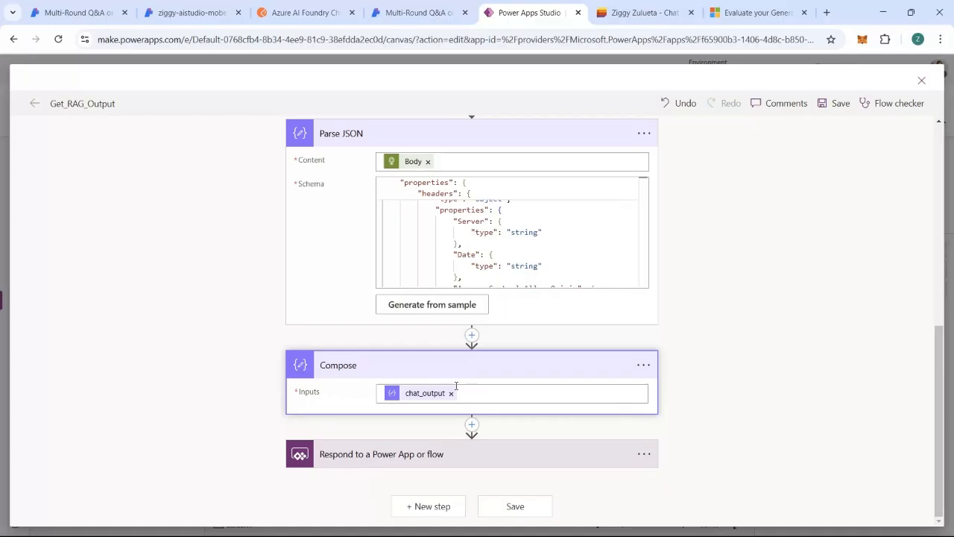
pyautogui.click(405, 453)
pyautogui.scroll(-1, 408, 411)
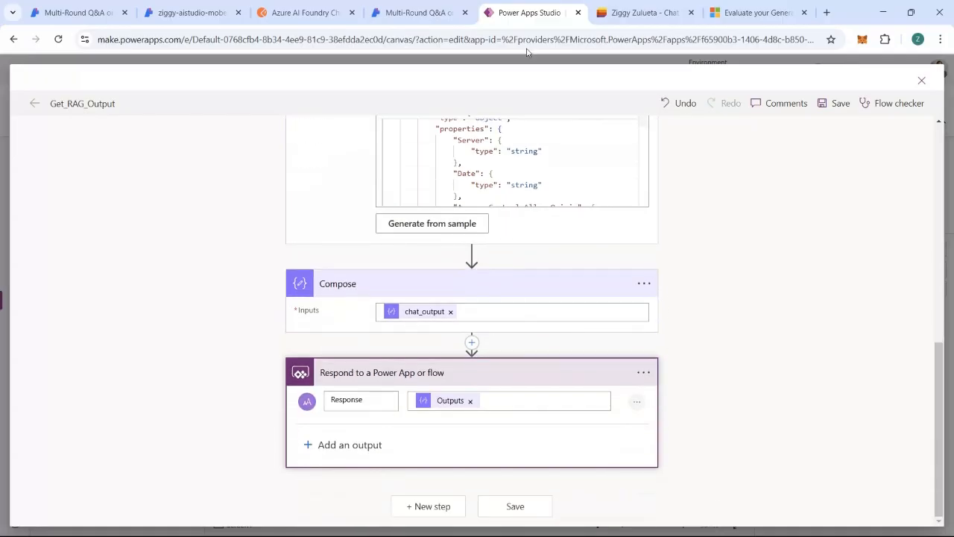
pyautogui.click(921, 80)
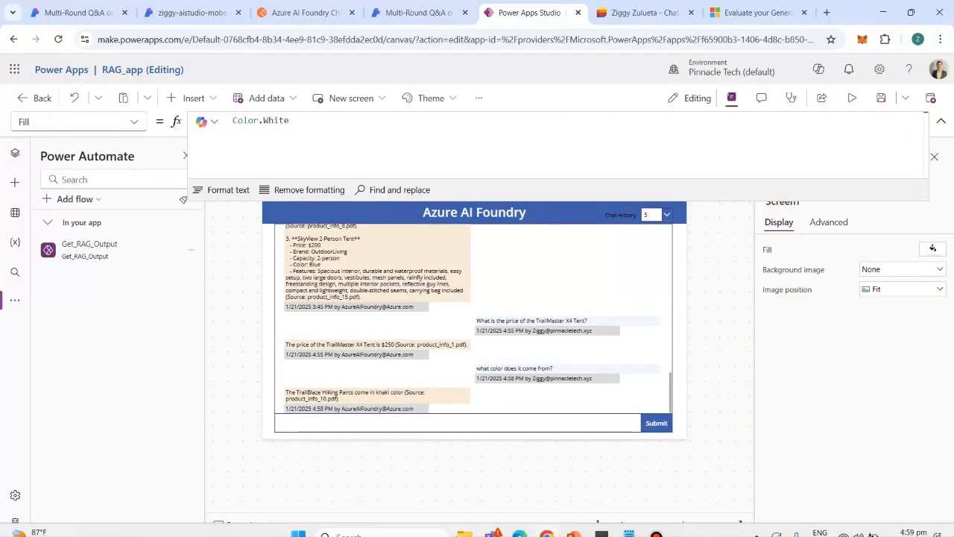
# Switch to the RAG presentation in PowerPoint and start the slide show from slide 11, Architecture.
pyautogui.click(573, 522)
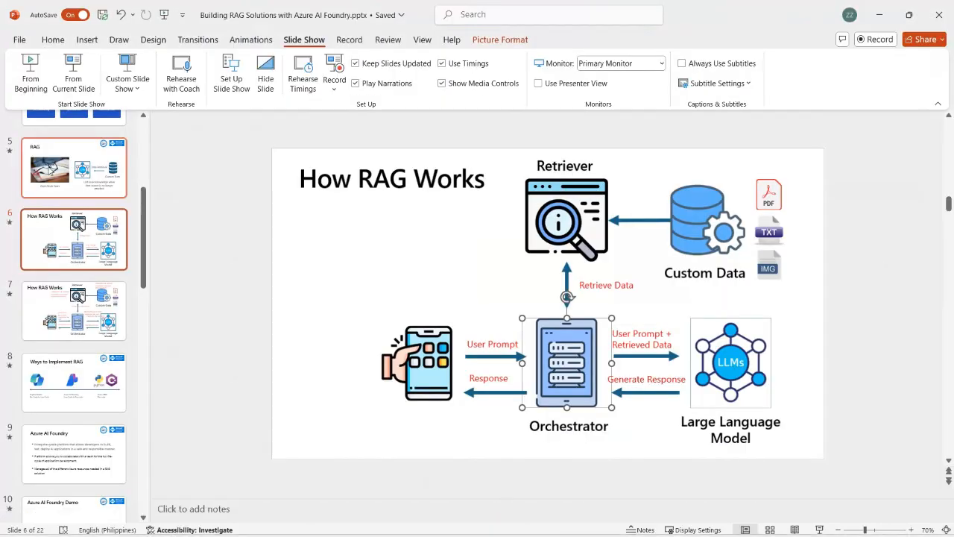
pyautogui.scroll(-3, 82, 402)
pyautogui.click(84, 402)
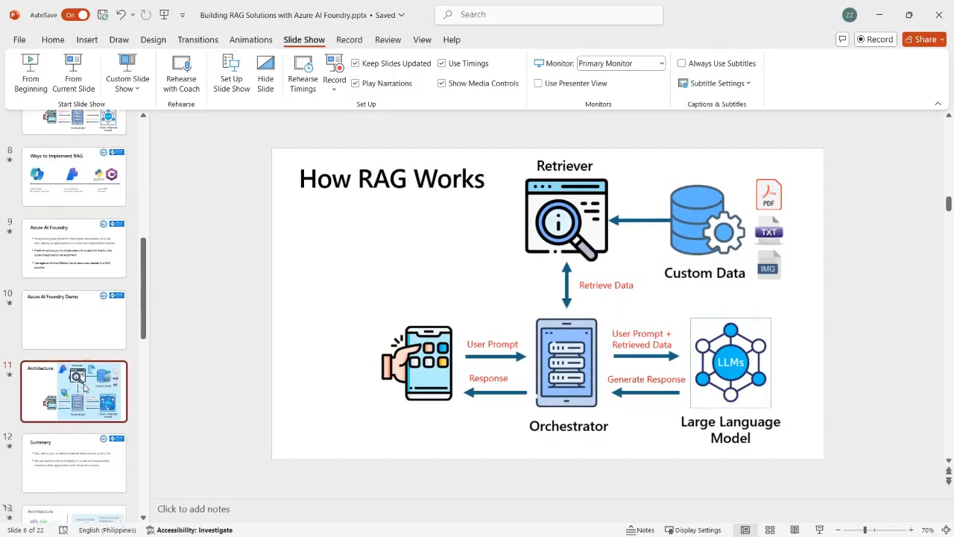
pyautogui.click(73, 75)
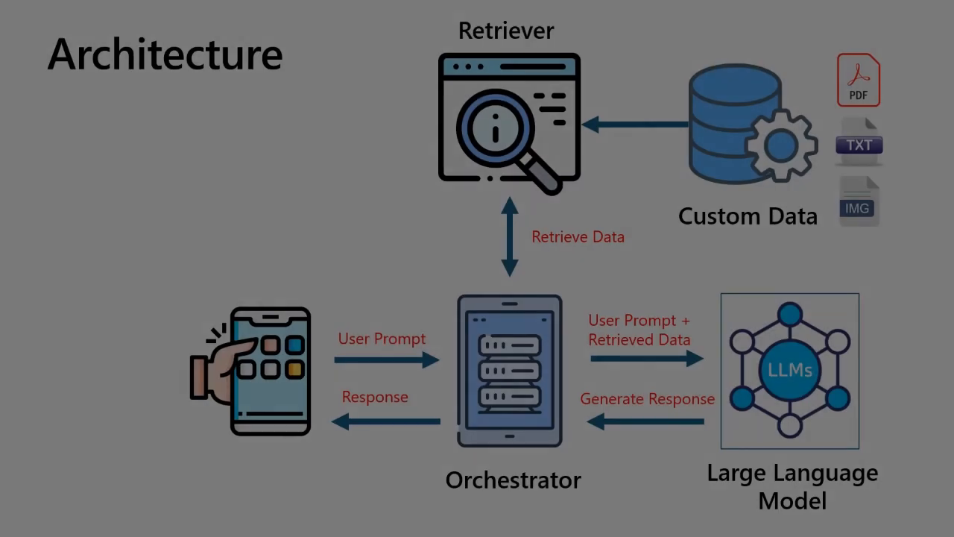